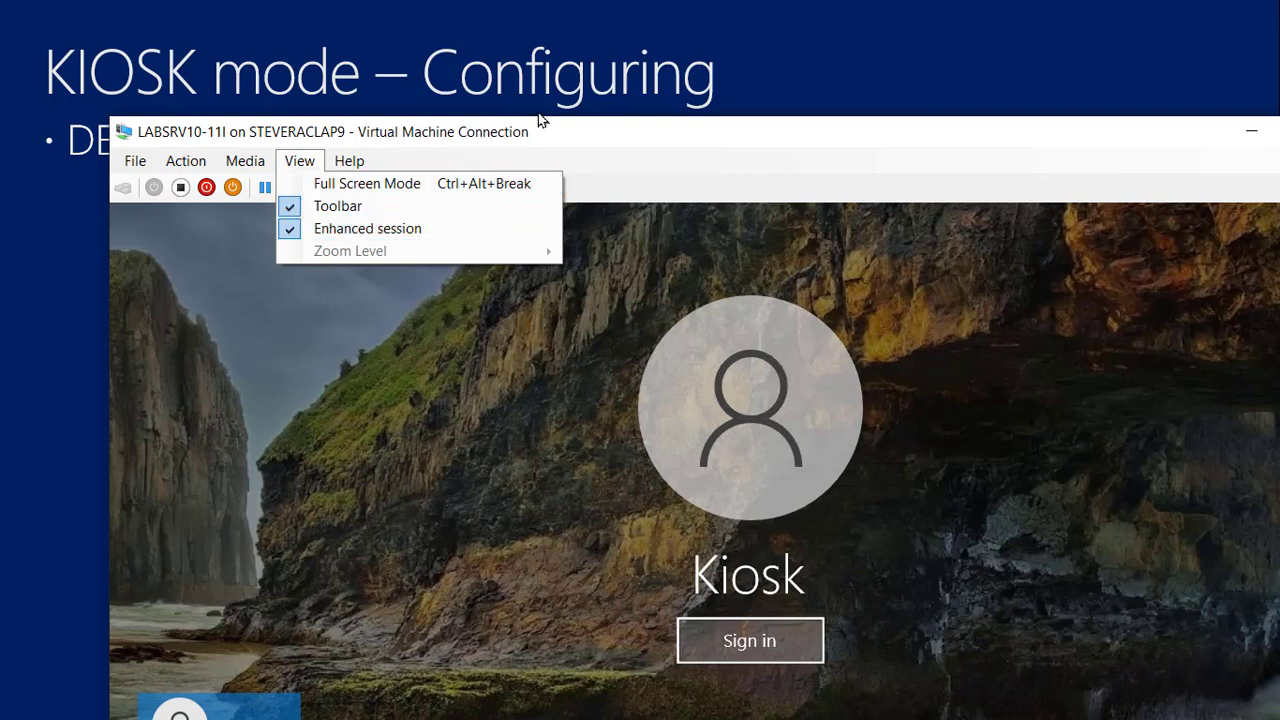
Show the virtual machine full screen and sign in to the second listed account with its password, disconnecting the other signed-in user
key(ctrl+alt+Break)
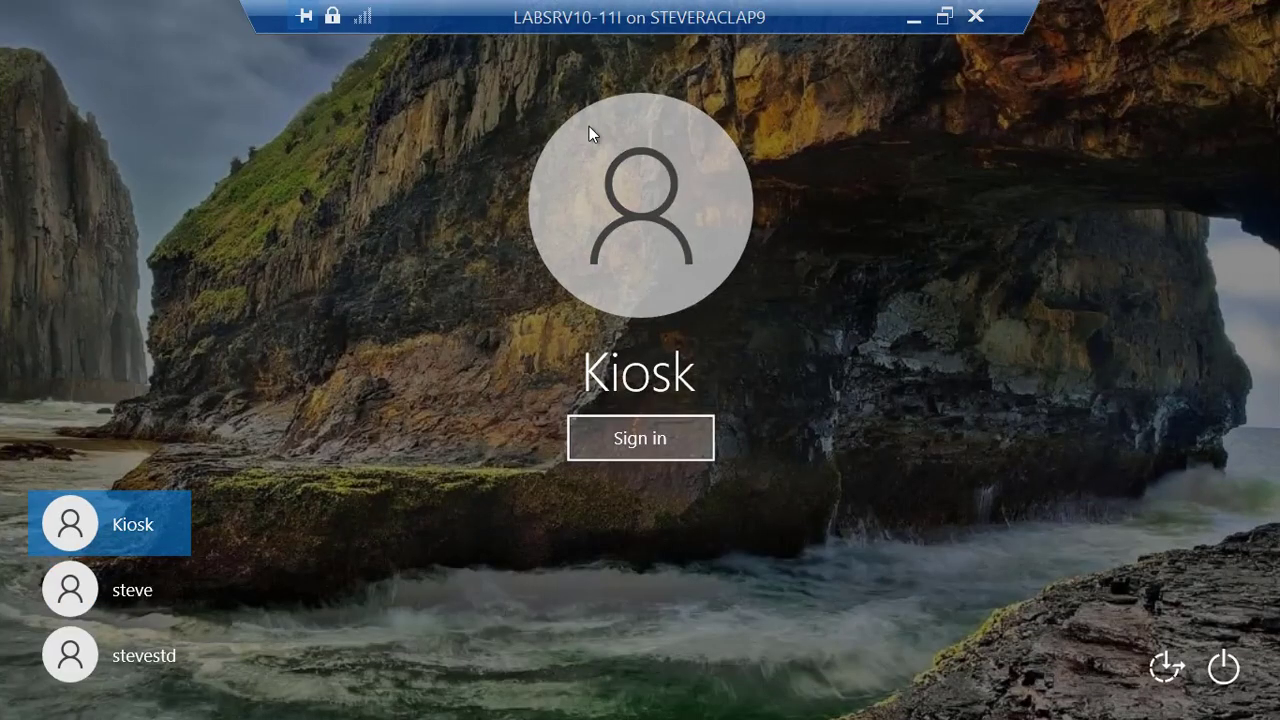
click(143, 604)
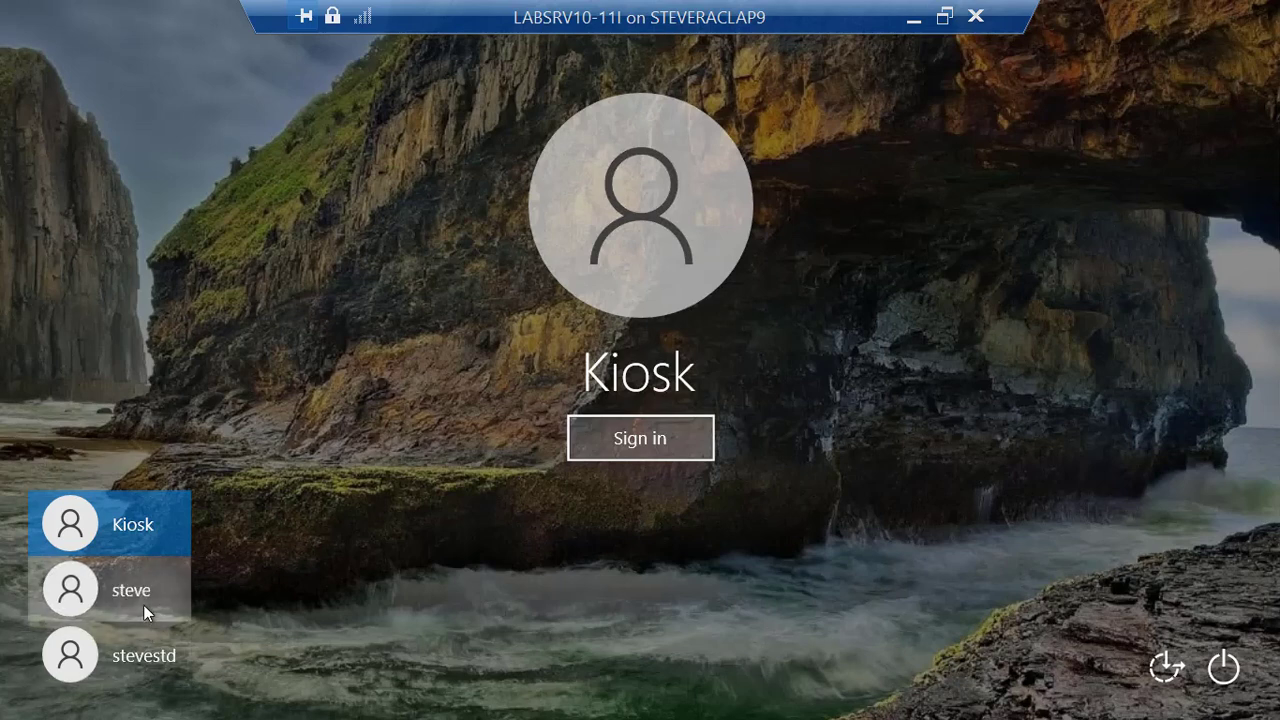
text(••••••••••)
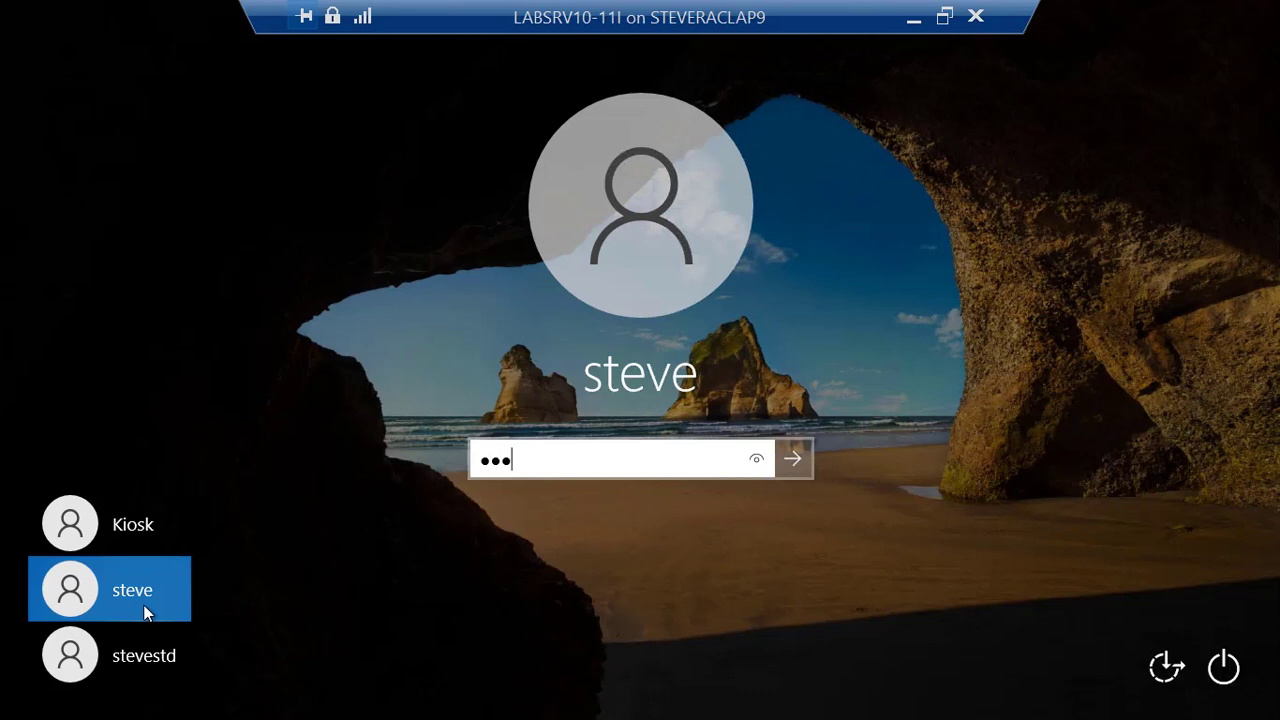
key(Return)
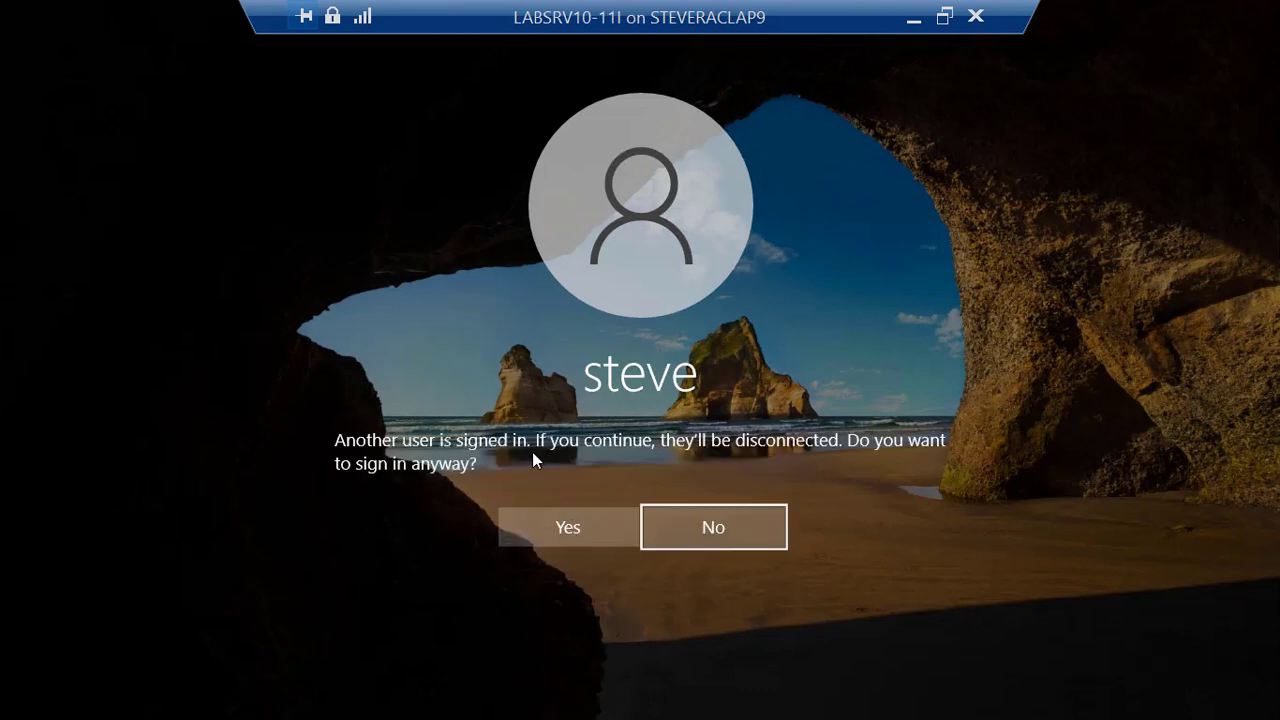
click(565, 532)
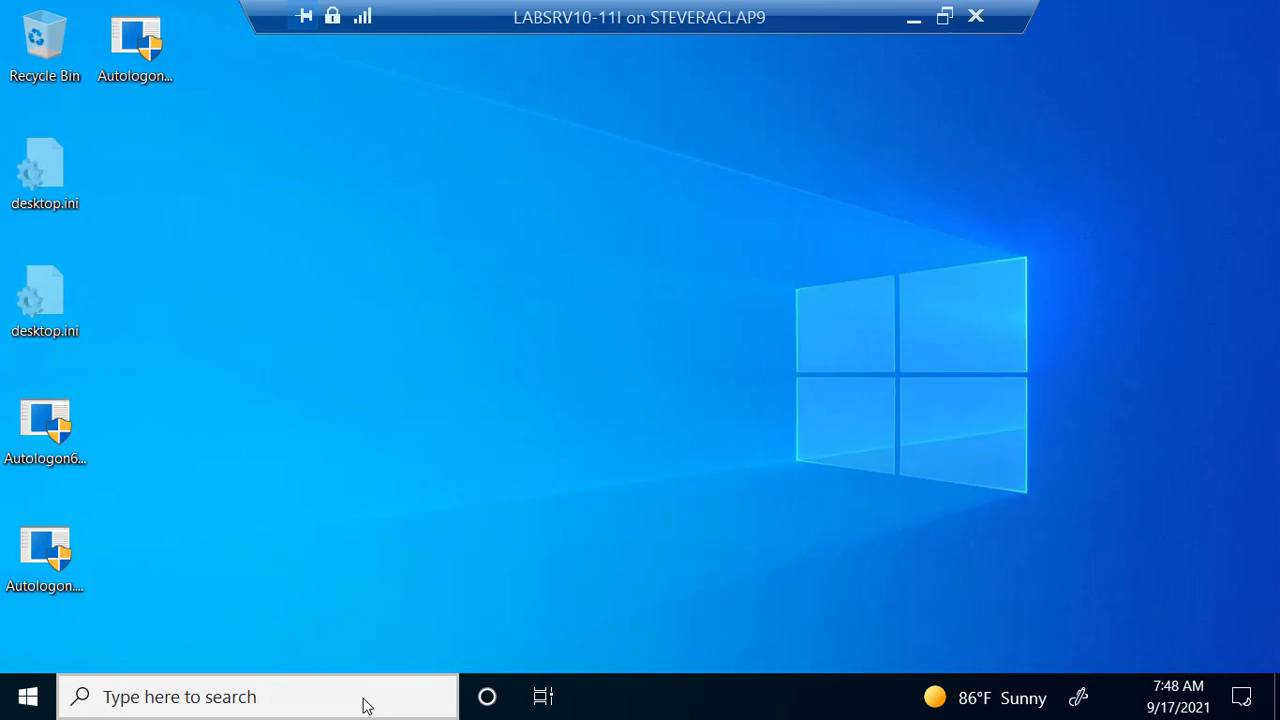
Launch the Registry Editor with regedt32 and allow it to make changes to the device
click(220, 699)
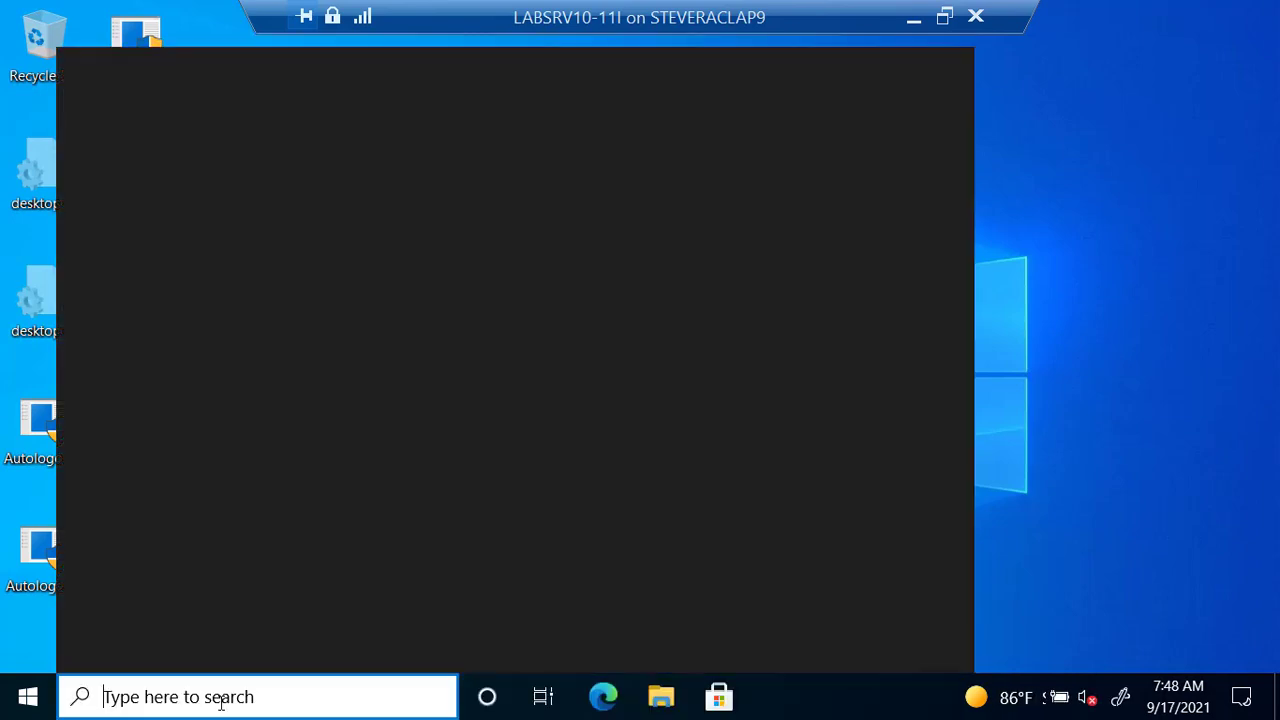
text(r)
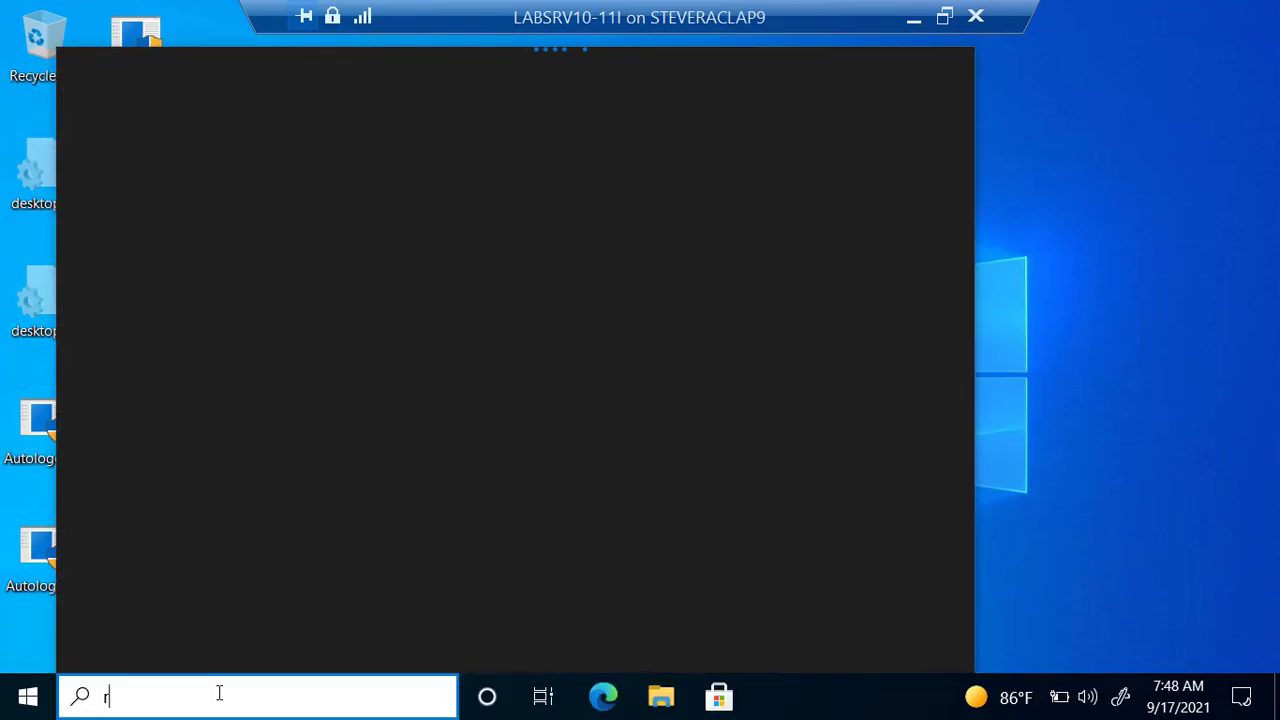
text(egedt)
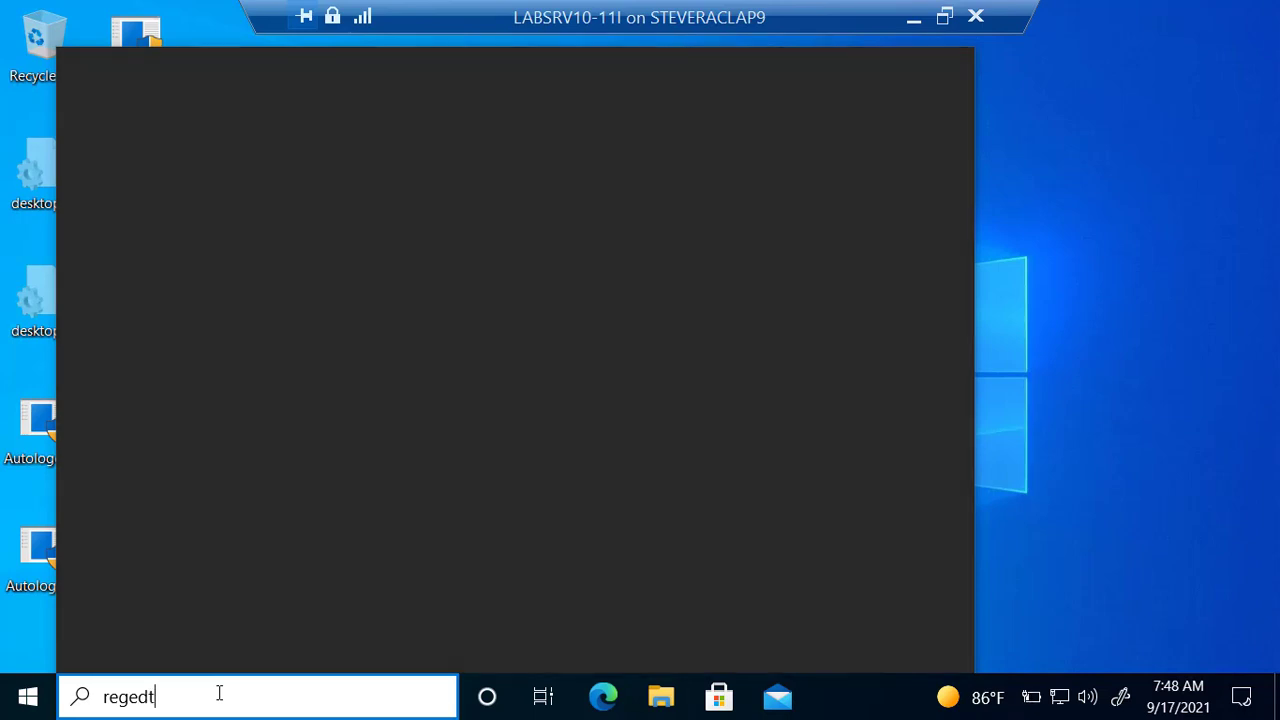
text(32)
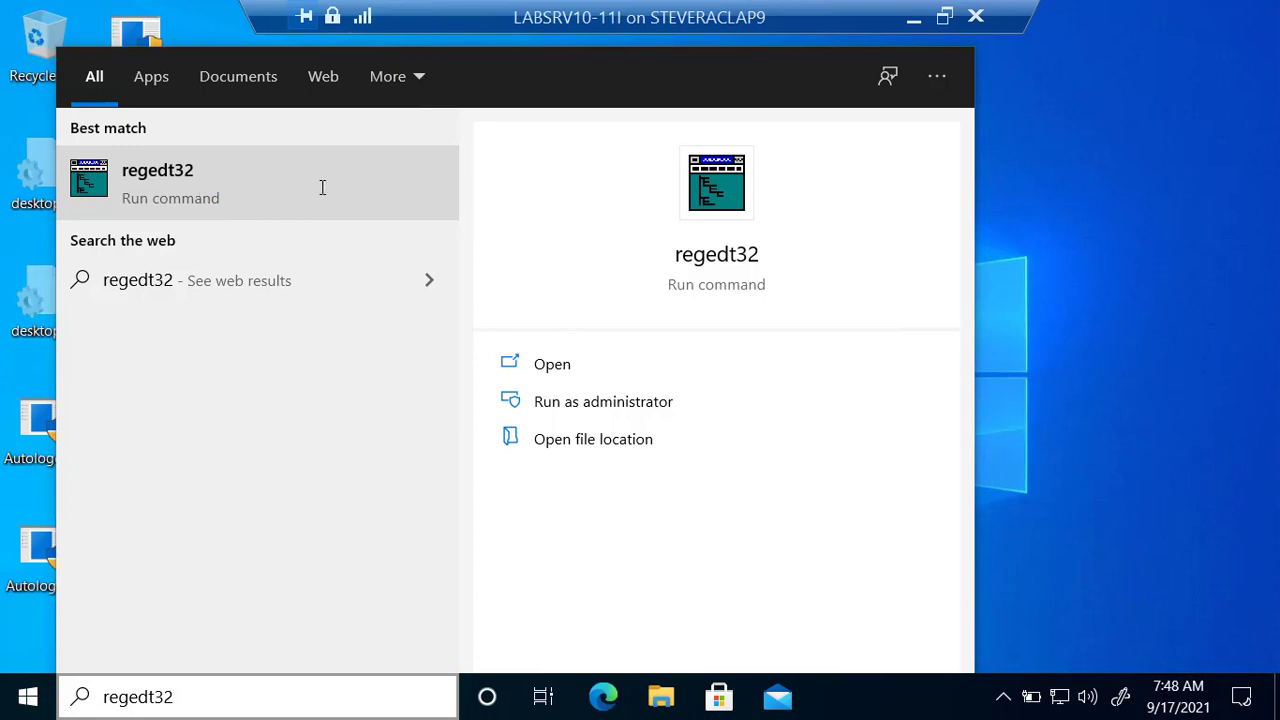
click(197, 198)
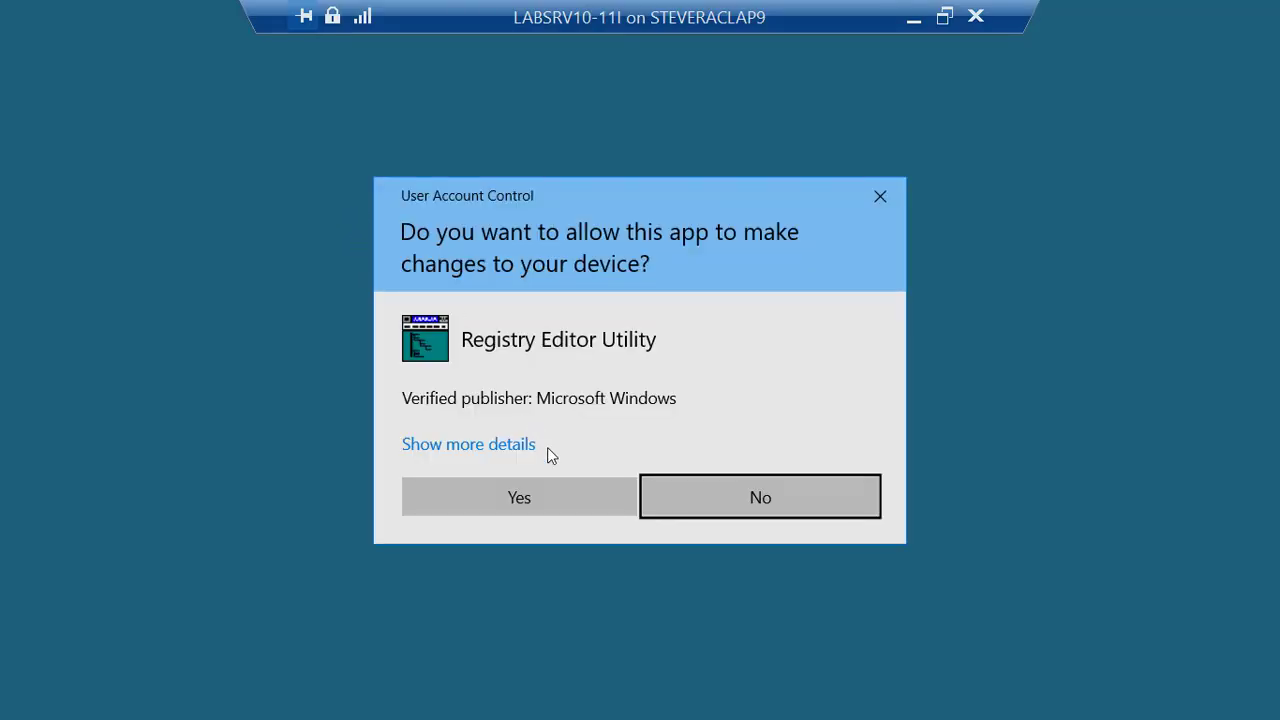
click(552, 499)
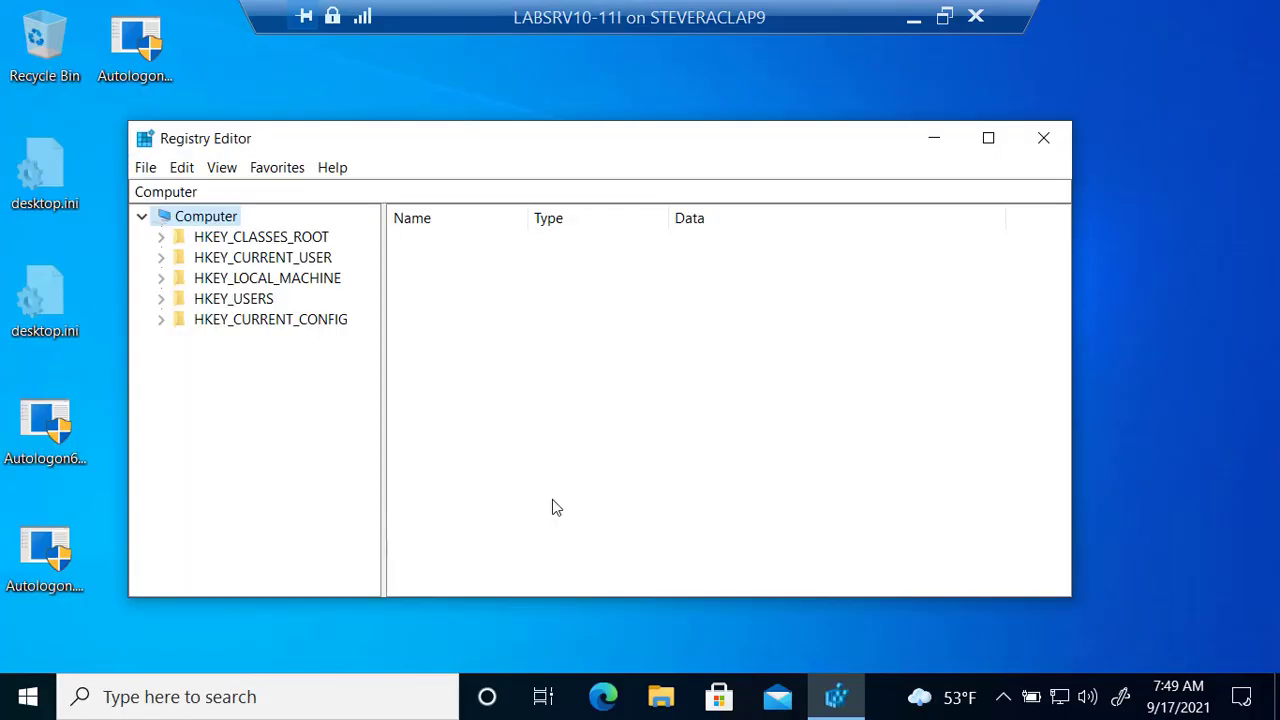
Browse the registry tree to HKEY_LOCAL_MACHINE\SOFTWARE\Microsoft\Windows
click(160, 279)
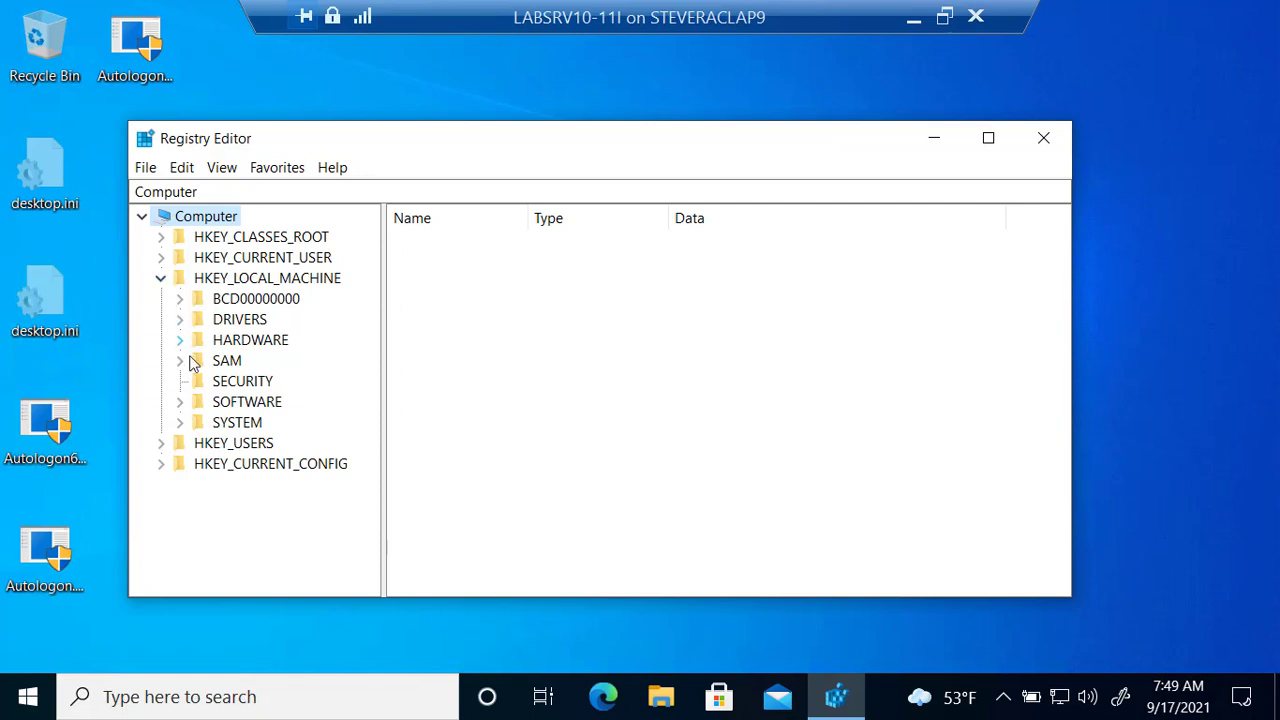
click(180, 402)
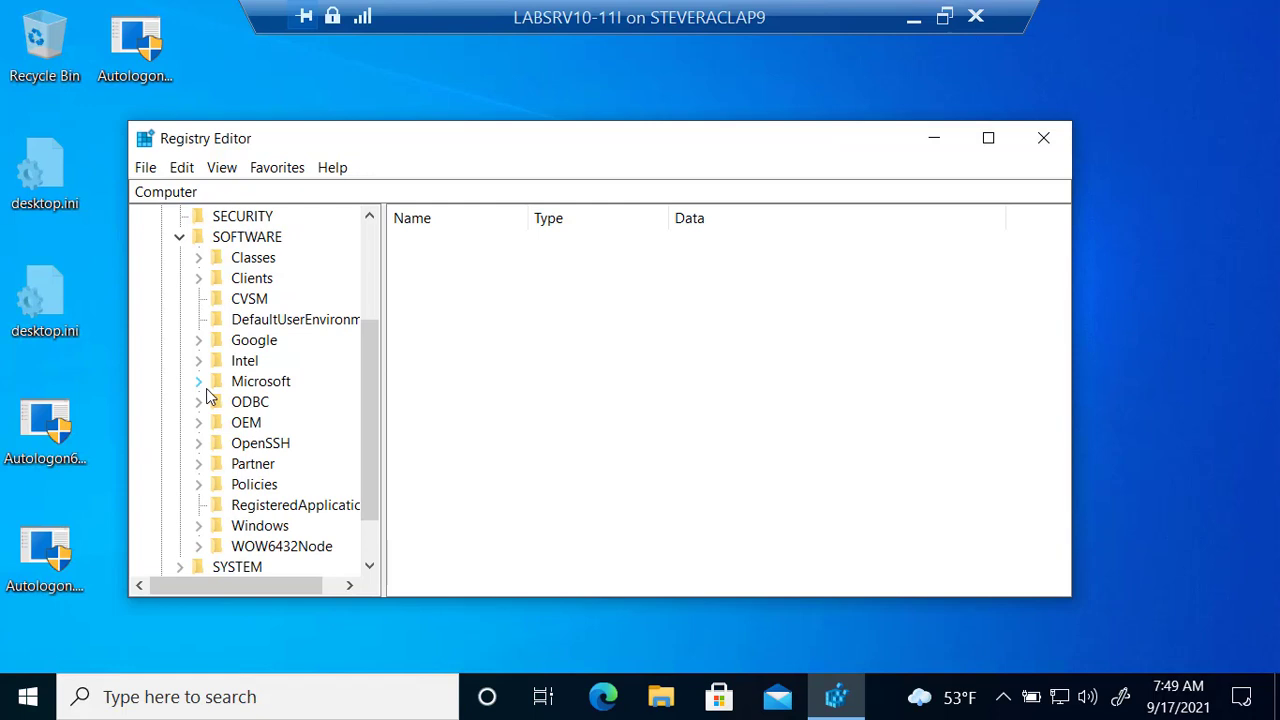
click(205, 386)
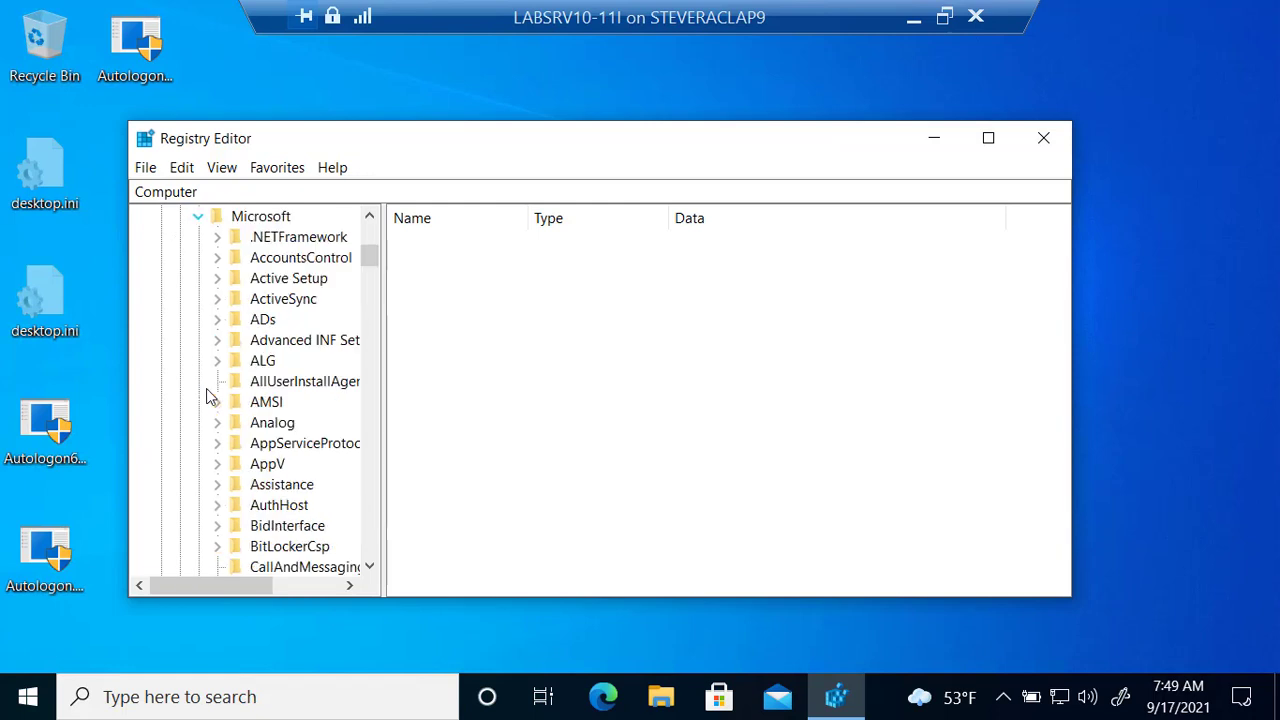
click(266, 443)
text(windows)
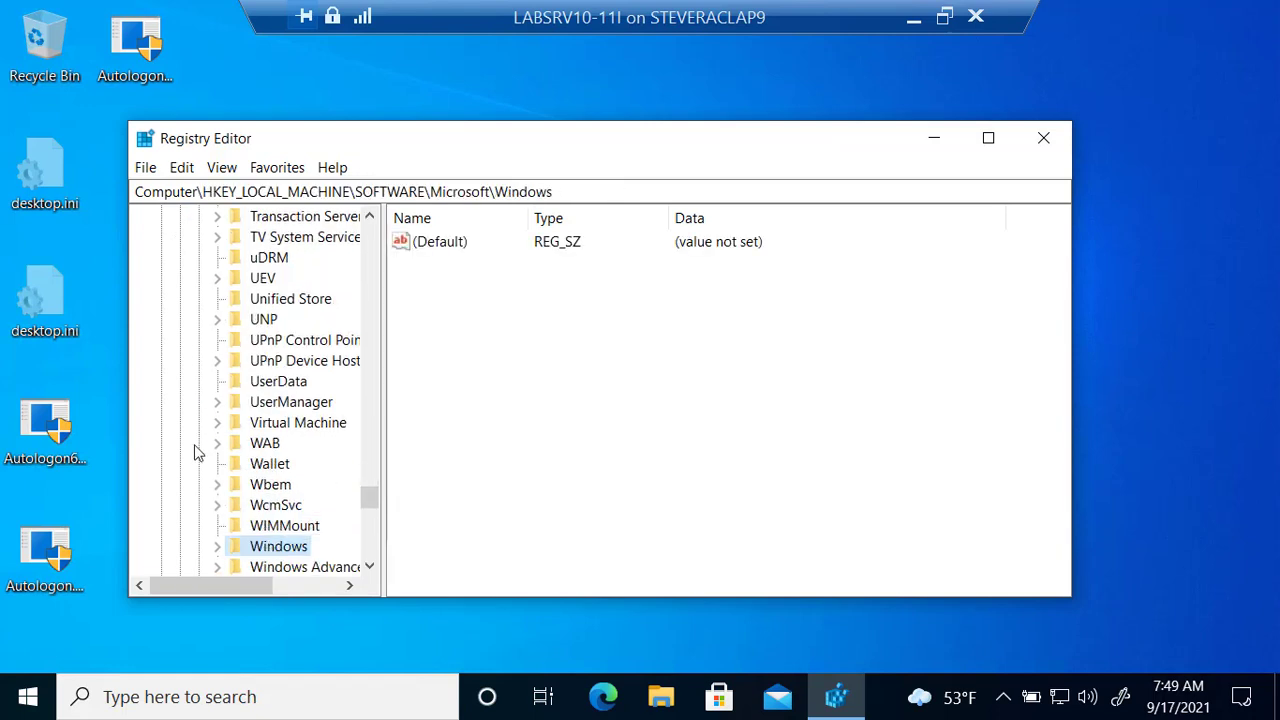
Expand Windows NT\CurrentVersion under the Microsoft key and maximize the Registry Editor window
click(218, 546)
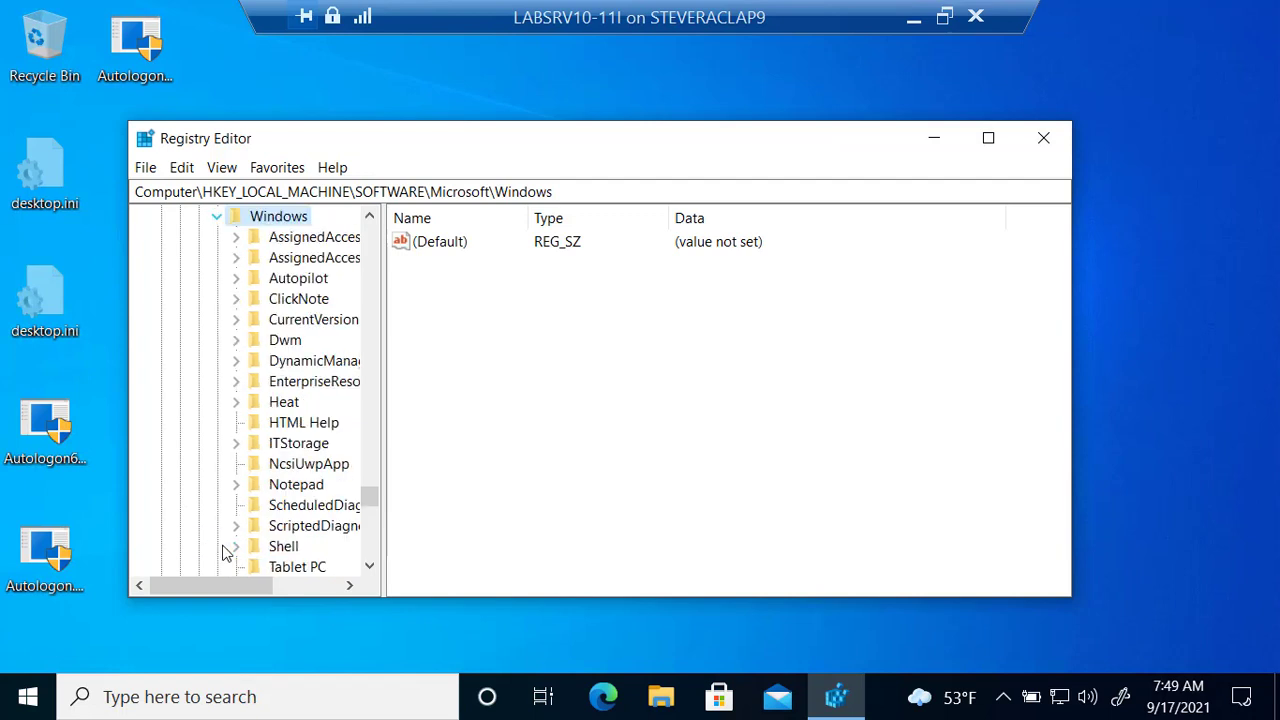
click(217, 217)
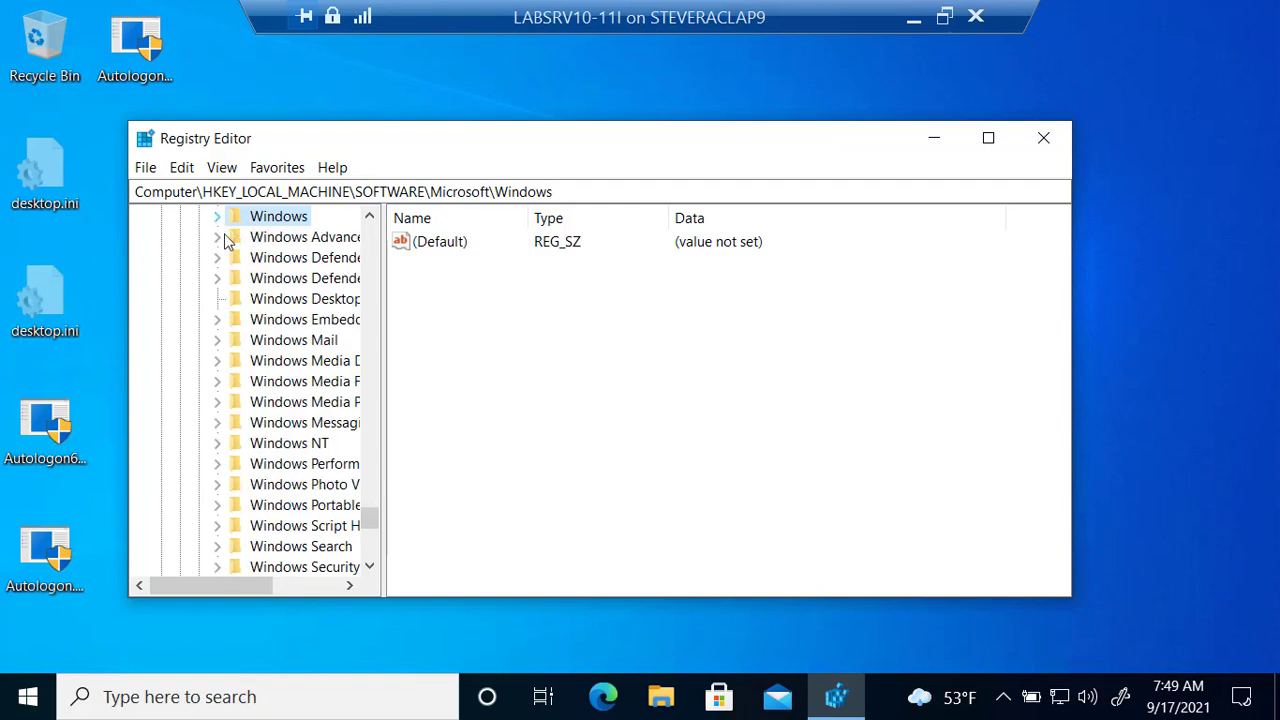
click(218, 445)
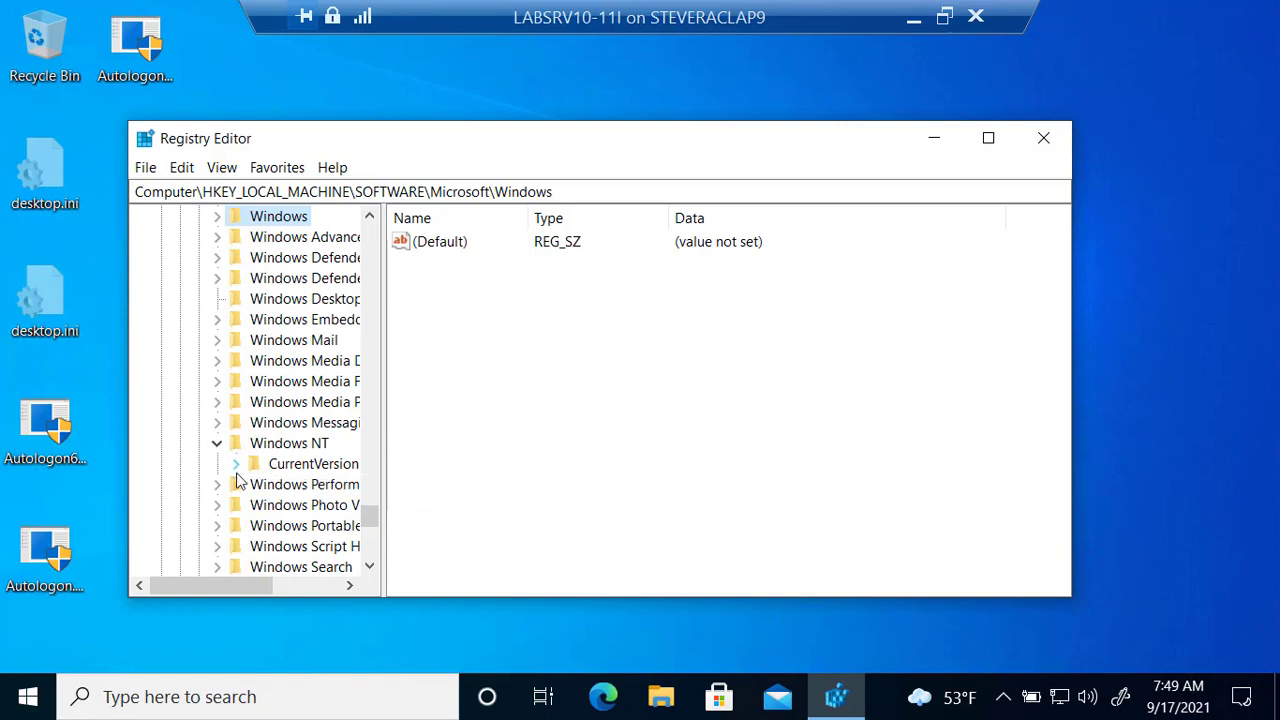
click(237, 464)
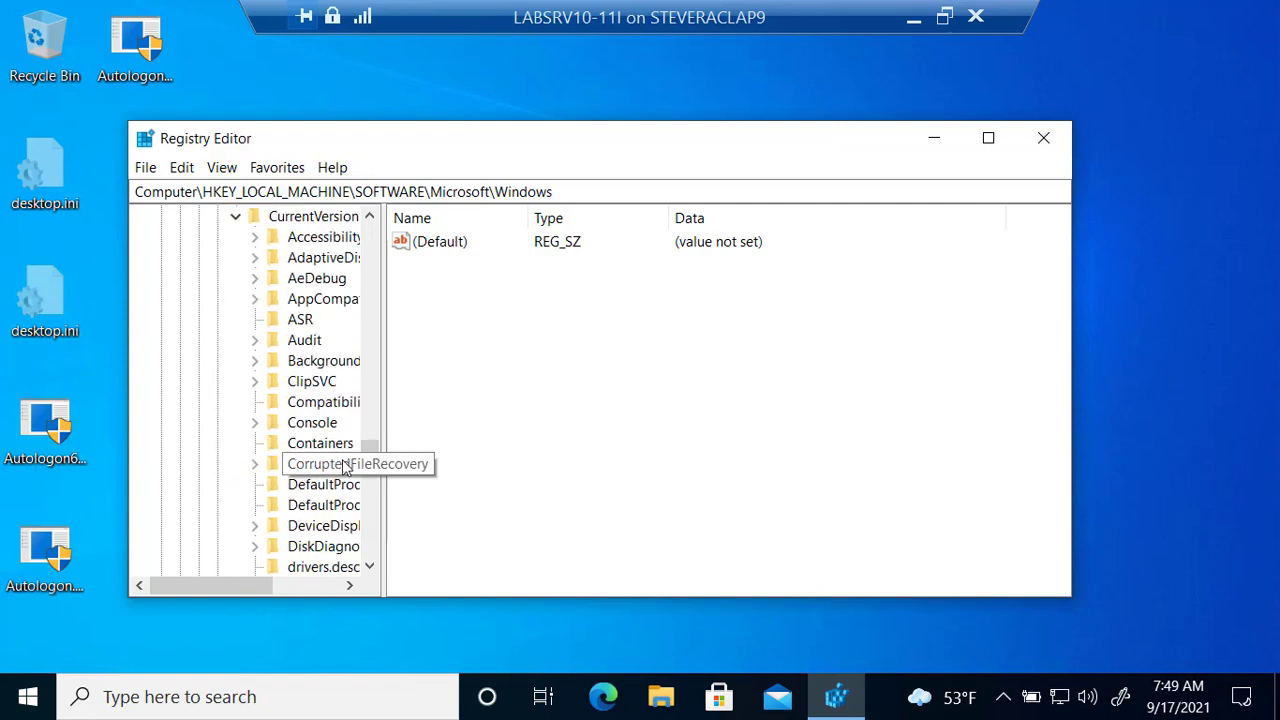
drag(224, 575, 258, 594)
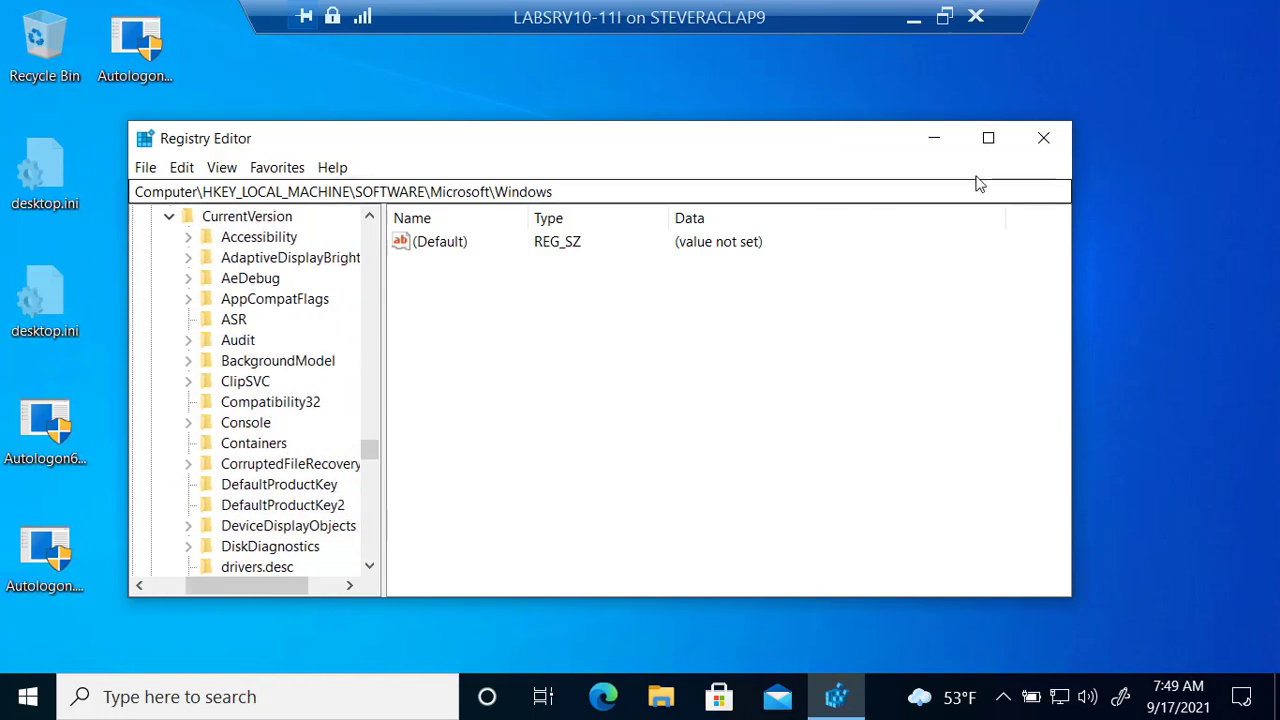
click(988, 138)
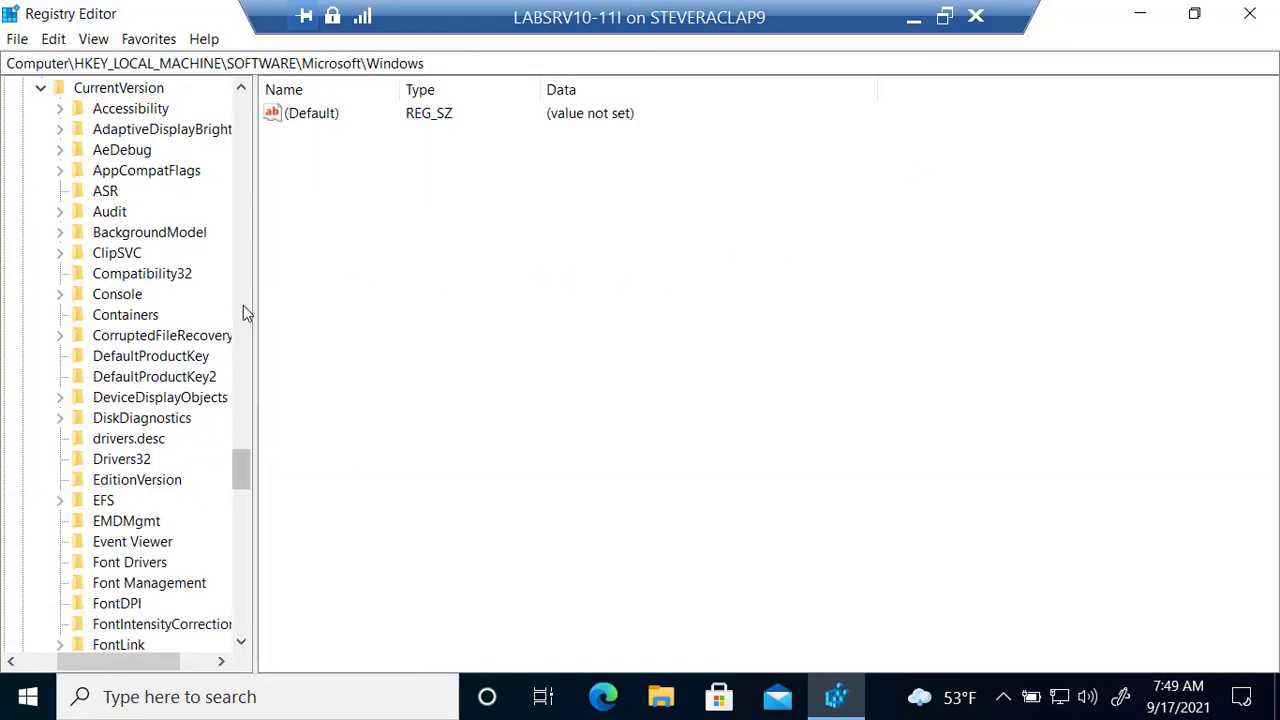
Select the Winlogon key under Windows NT\CurrentVersion to show its values
click(112, 397)
text(win)
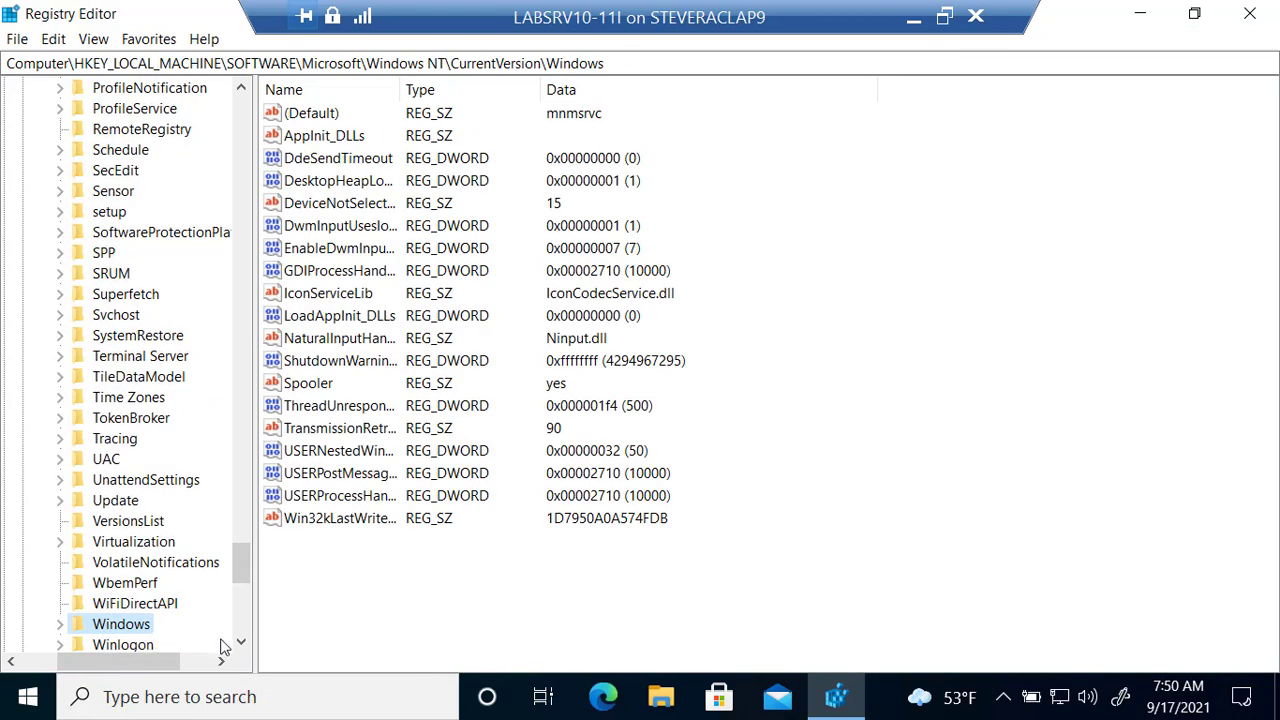
click(241, 643)
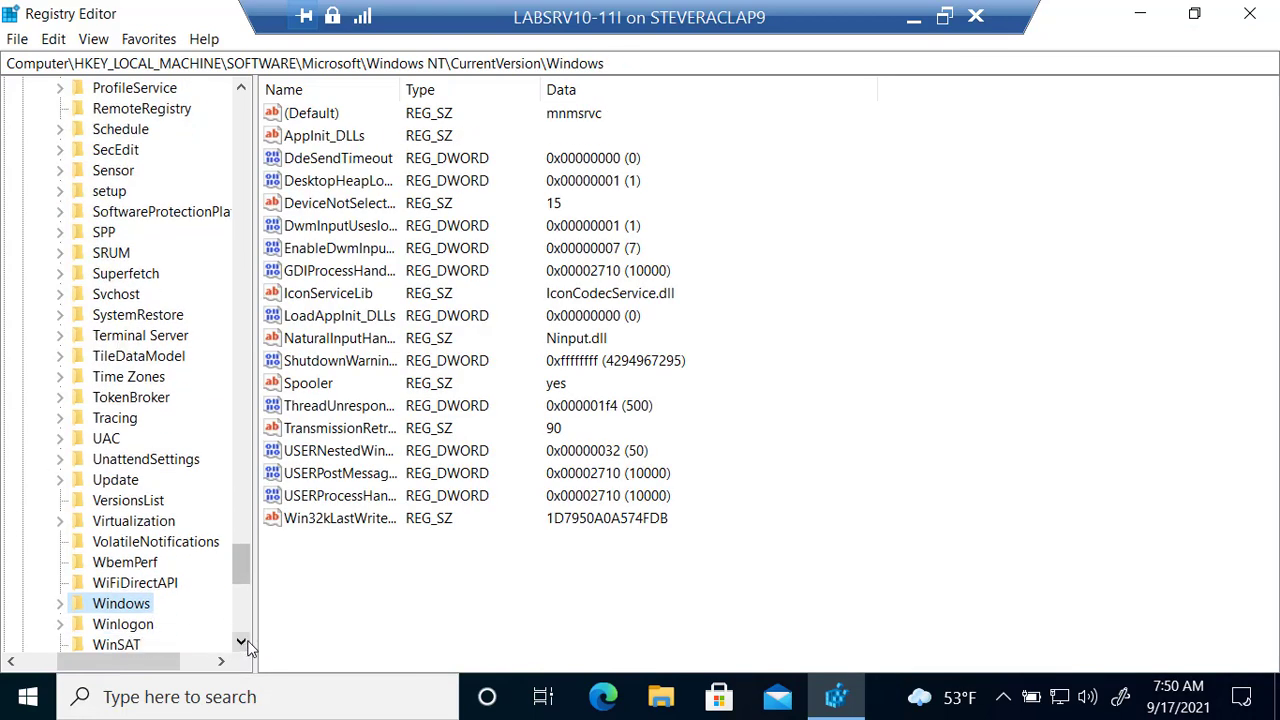
click(143, 633)
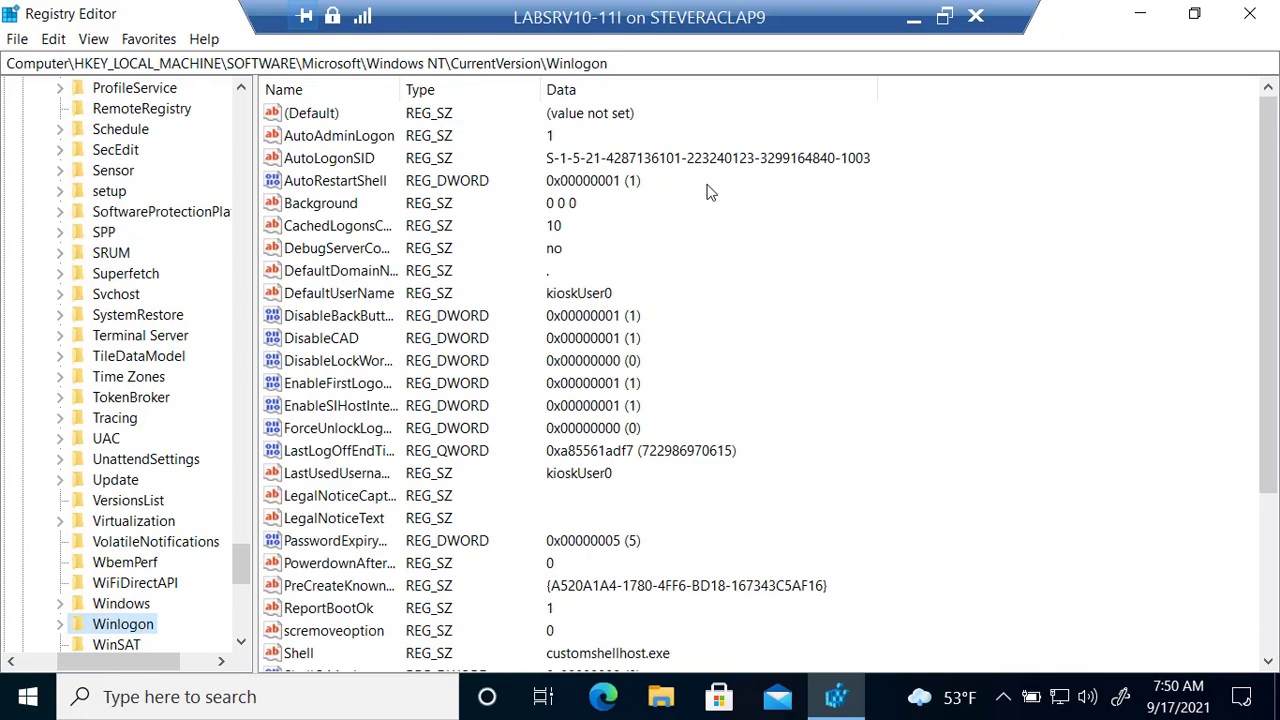
Examine the AutoAdminLogon, DefaultUserName and DefaultDomainName values of the Winlogon key, and close the Registry Editor
click(357, 140)
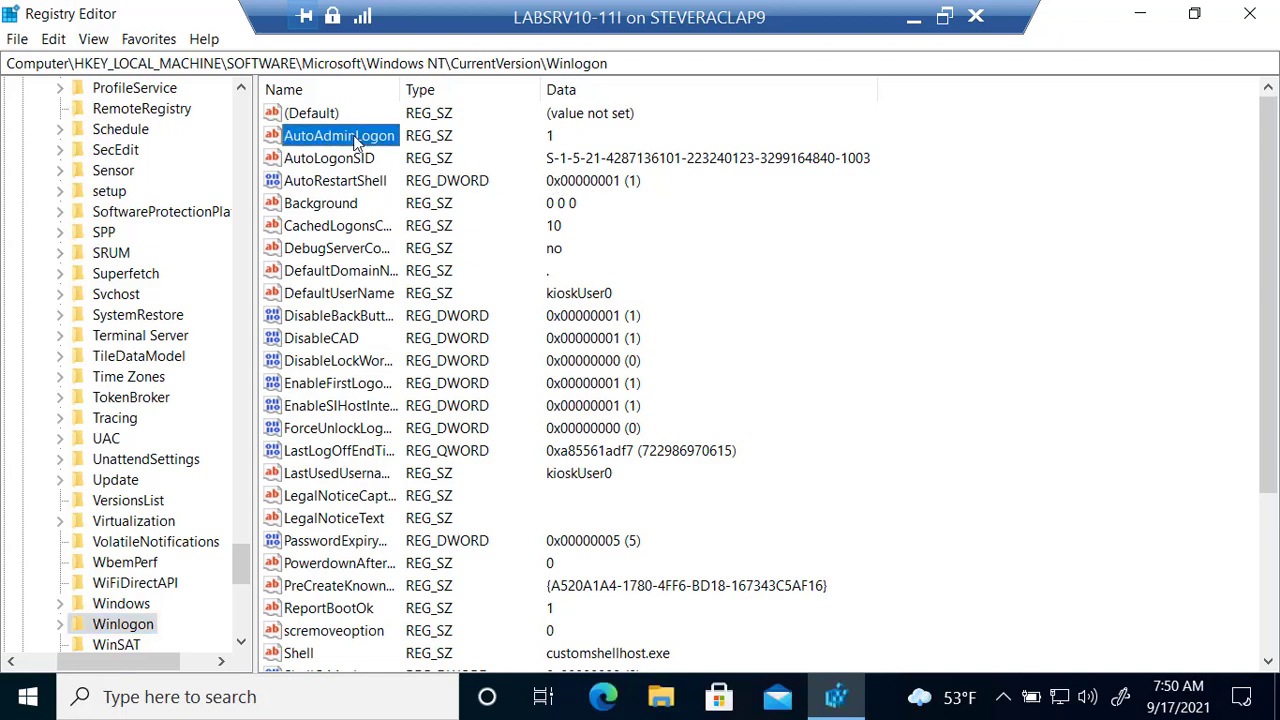
click(357, 296)
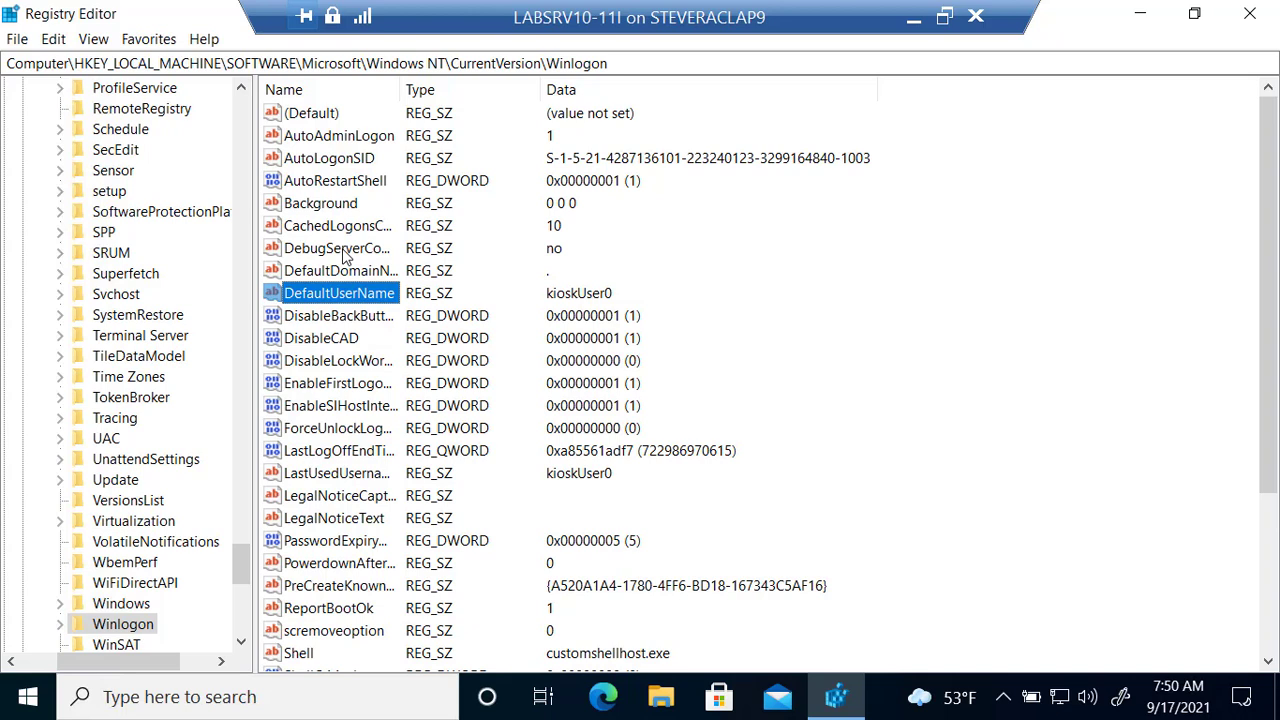
ctrl+click(346, 278)
click(346, 280)
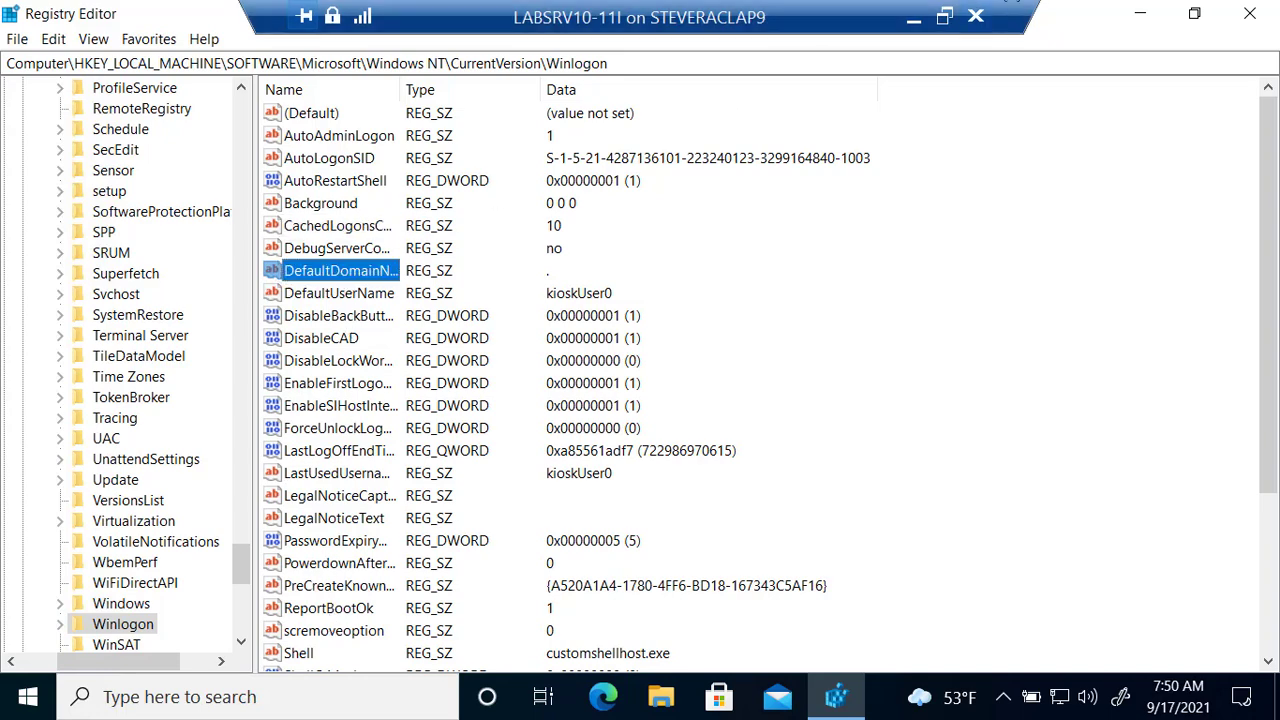
click(1247, 12)
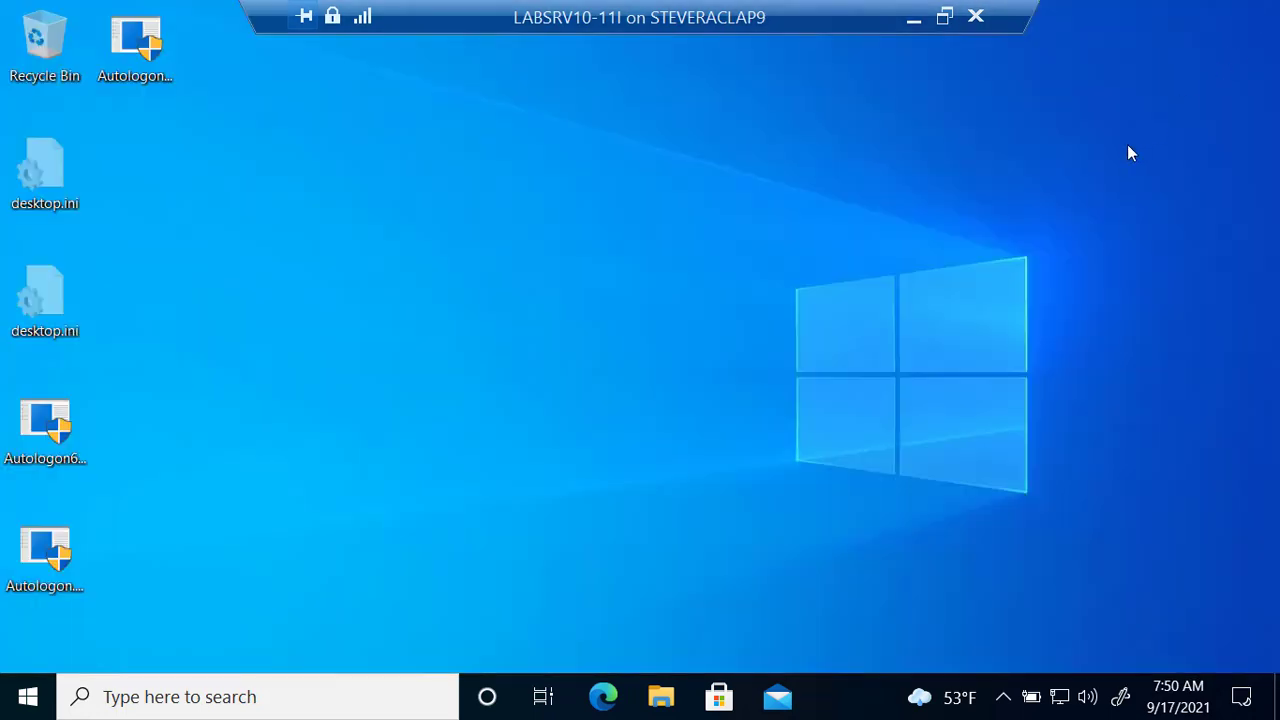
double_click(726, 17)
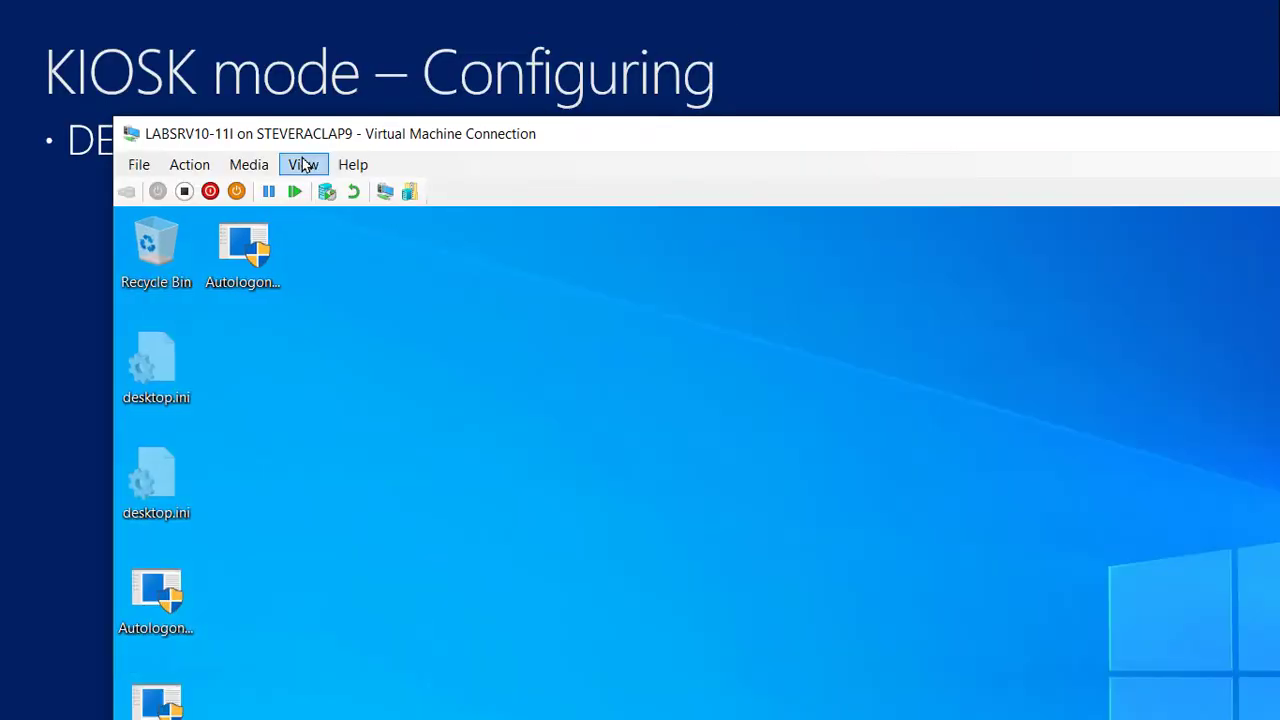
click(300, 166)
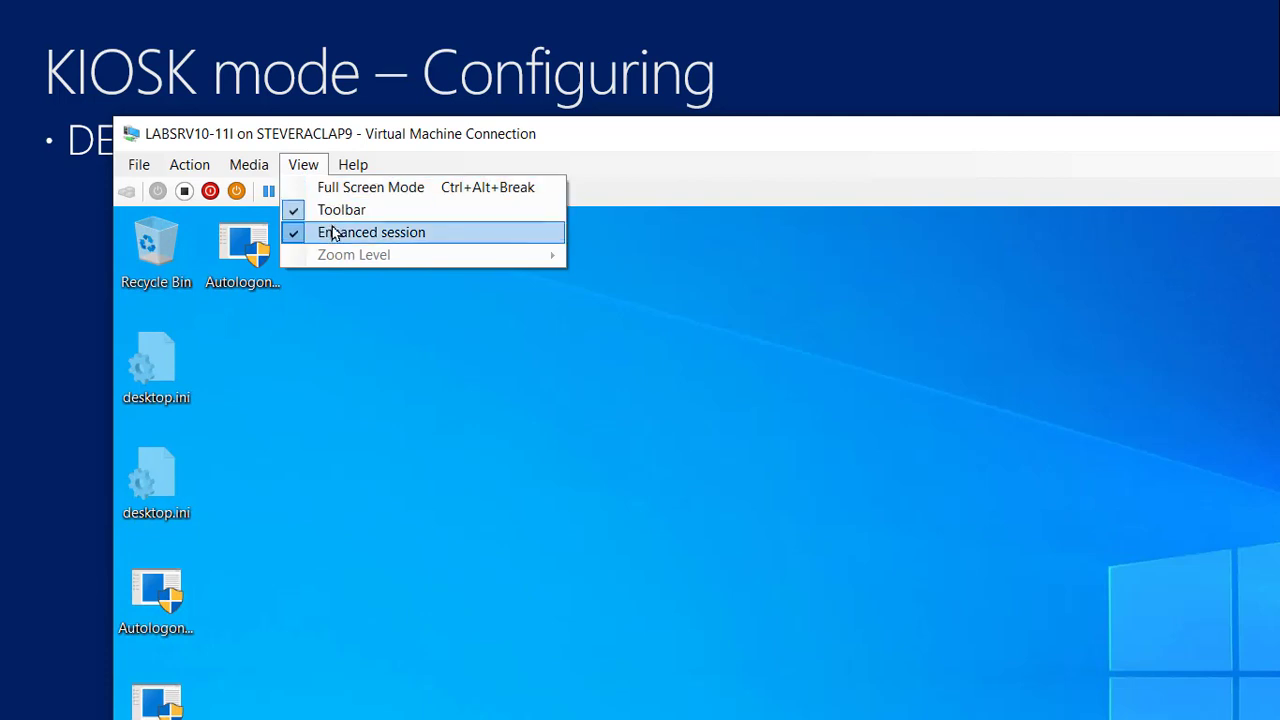
click(590, 140)
double_click(590, 135)
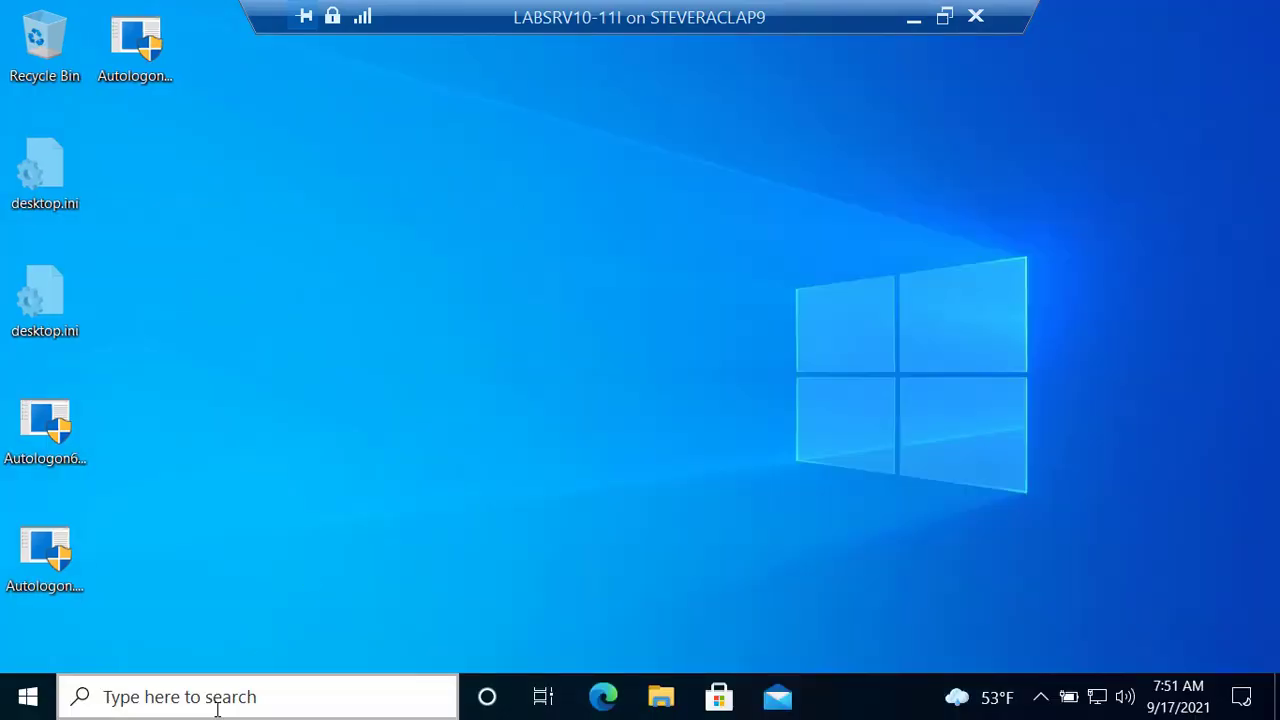
Sign the current account out of Windows in the virtual machine
right_click(33, 703)
mouse_move(204, 648)
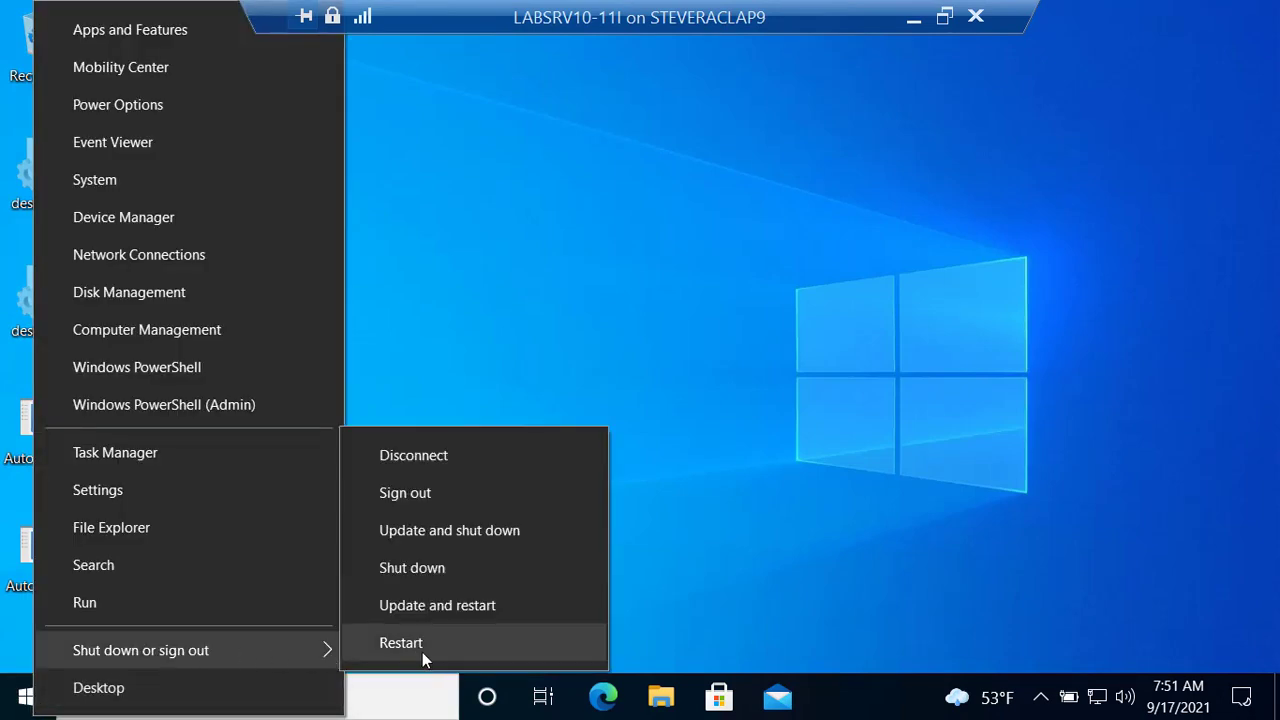
click(405, 493)
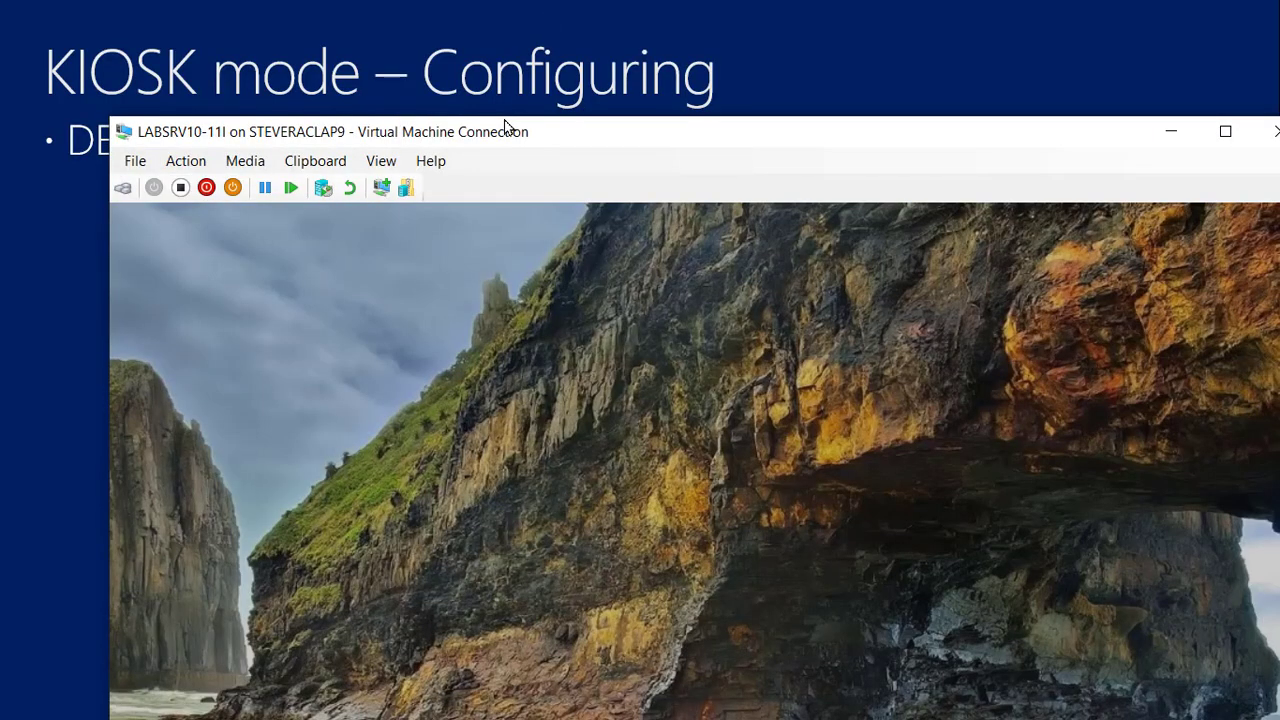
double_click(500, 136)
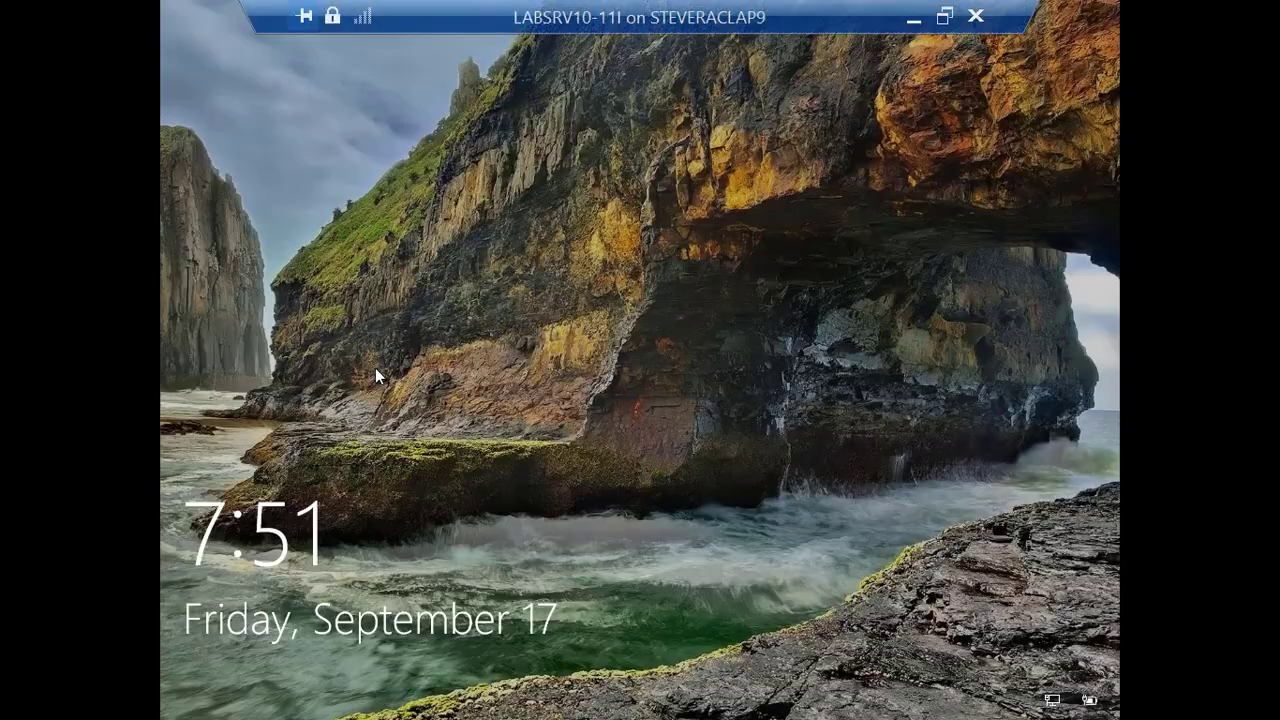
double_click(591, 20)
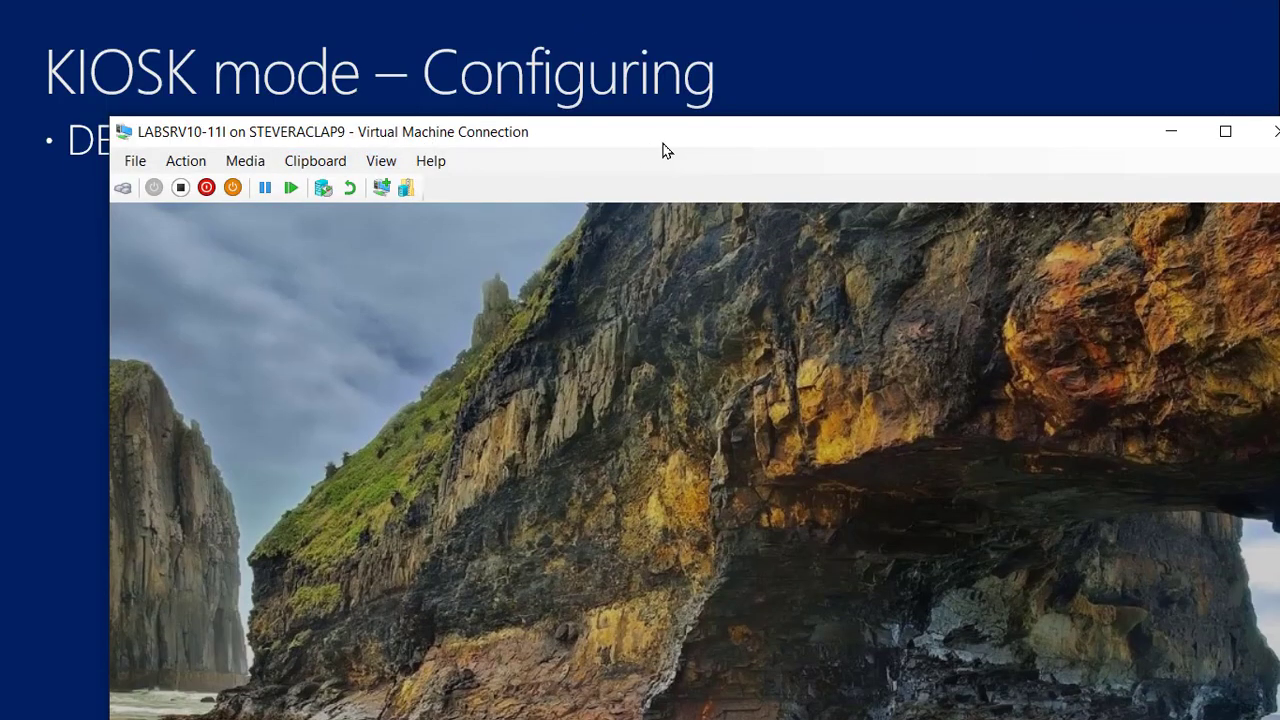
Shut down the operating system of the LABSRV10-11I virtual machine and minimize its connection window
click(194, 168)
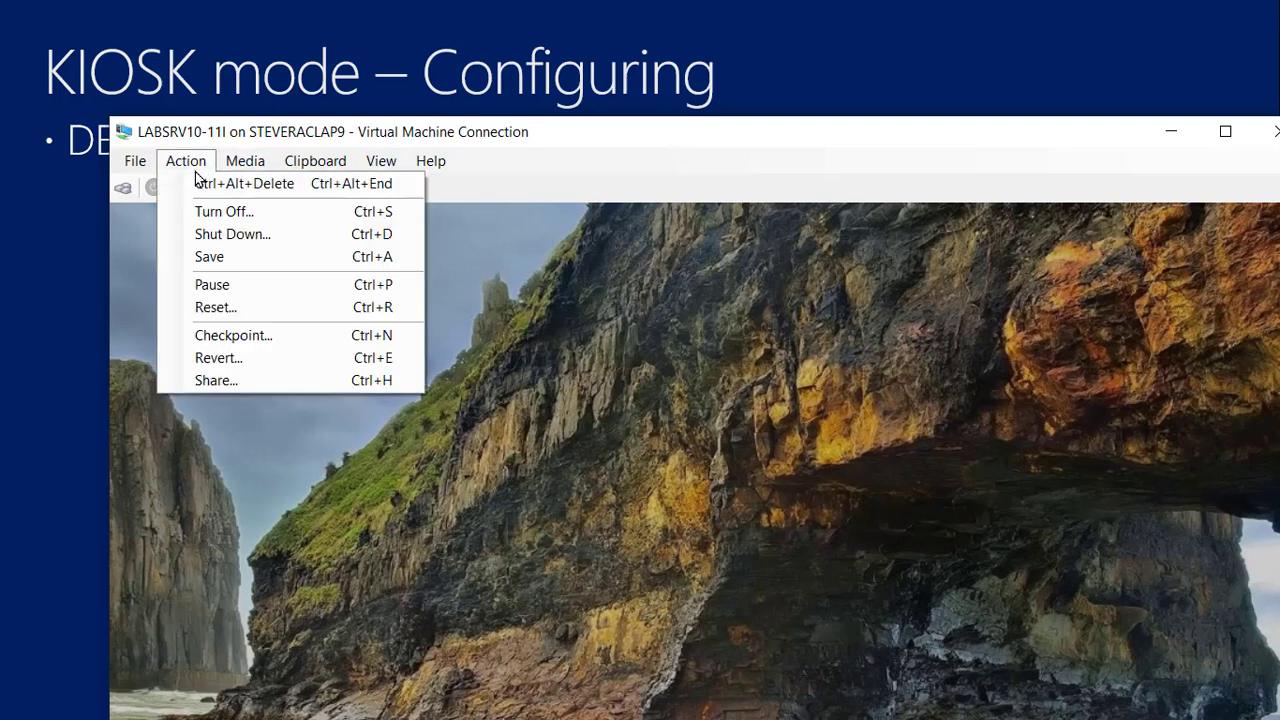
click(197, 235)
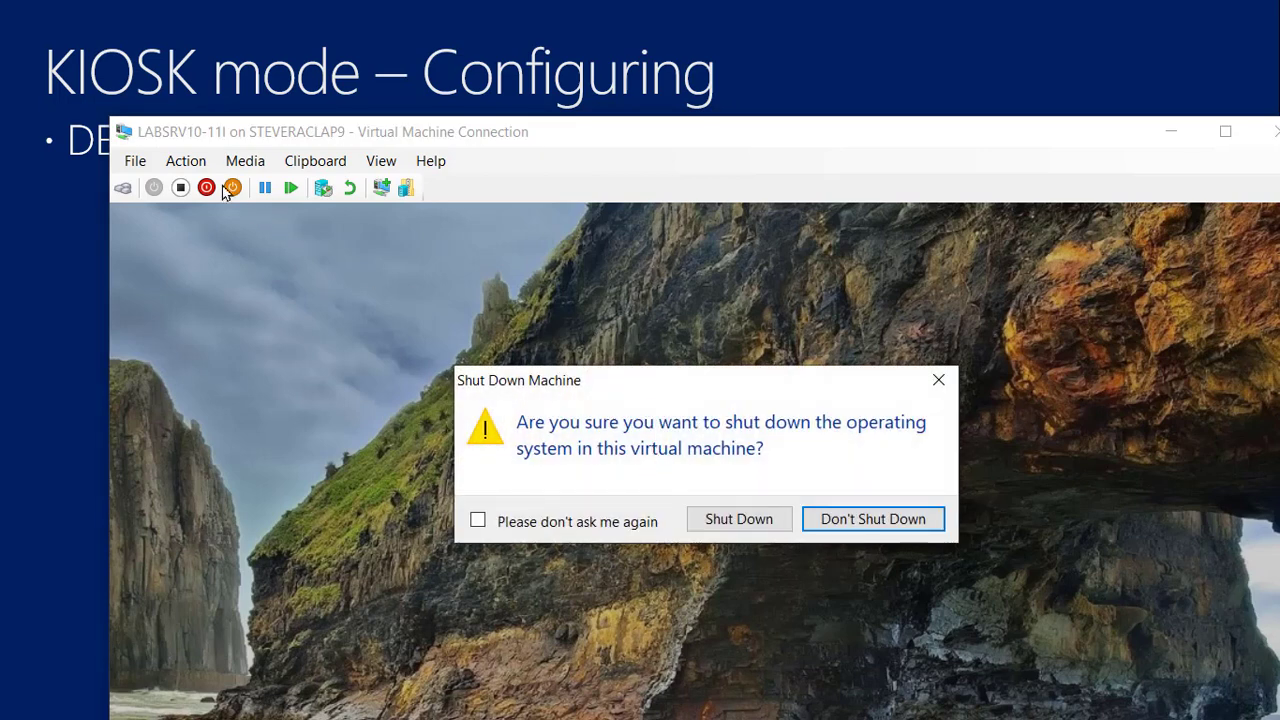
click(739, 519)
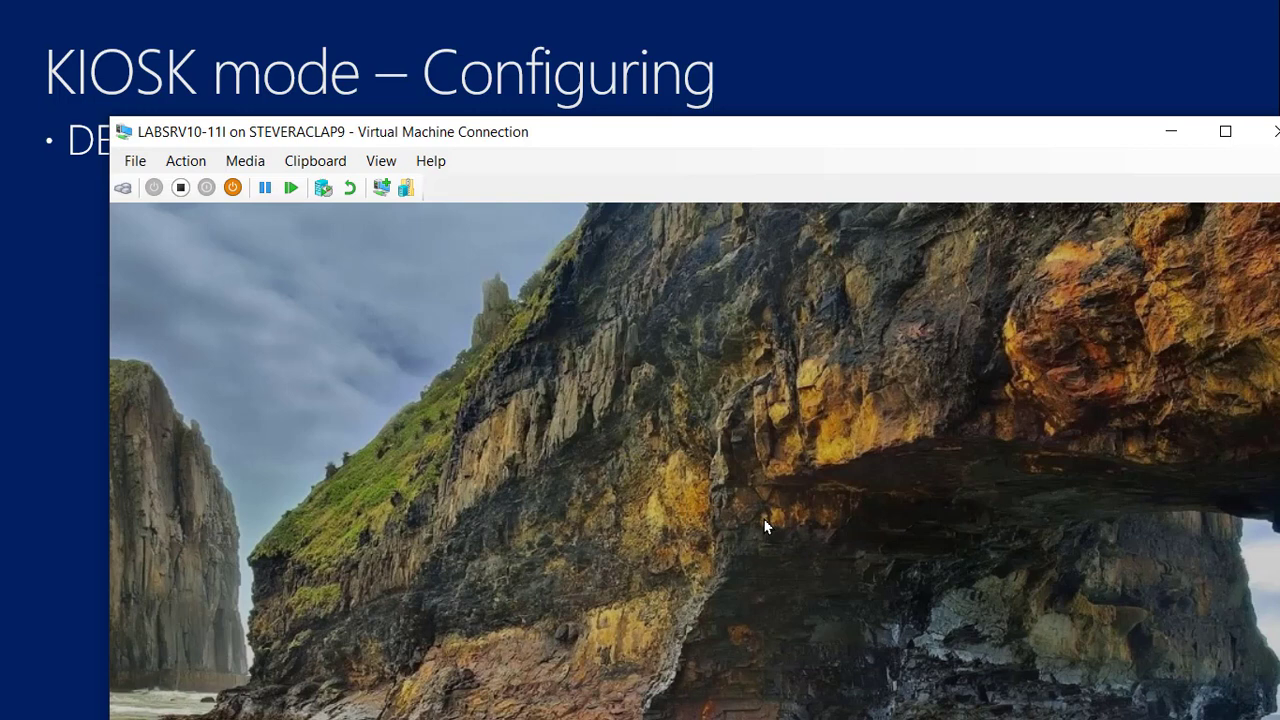
click(1172, 131)
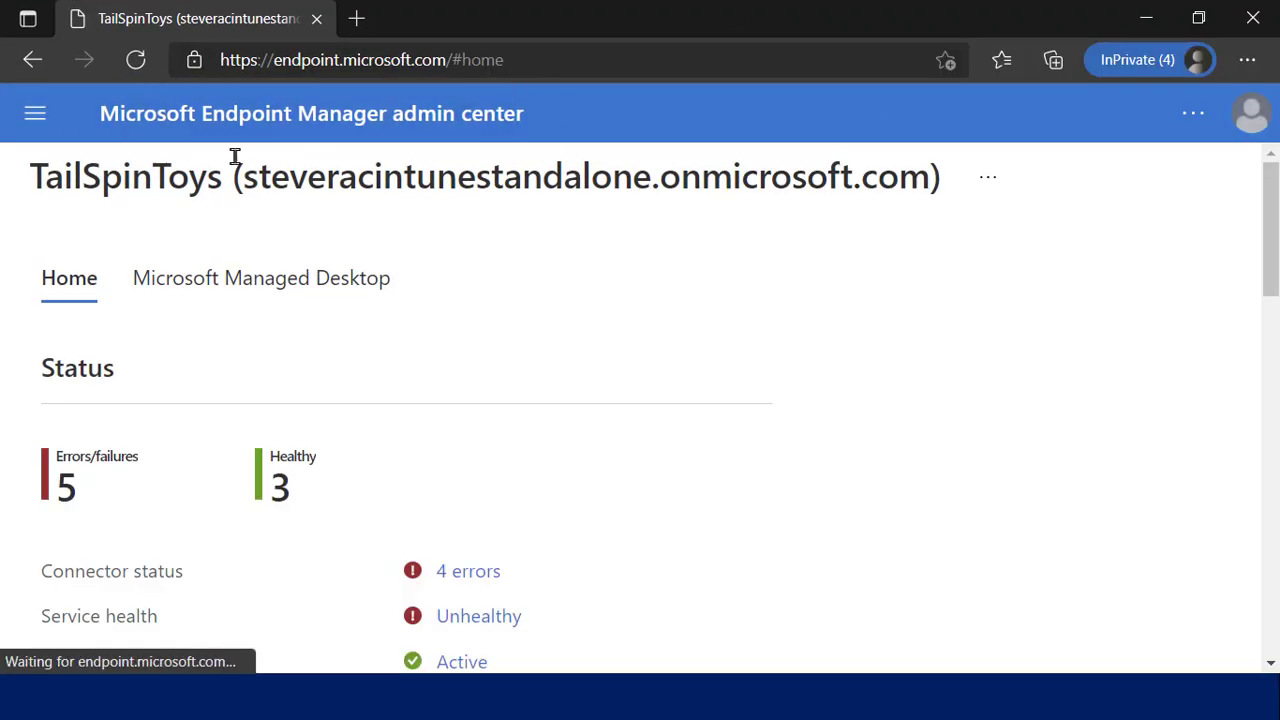
In the Microsoft Endpoint Manager admin center, open the configuration profiles for Windows devices
click(35, 113)
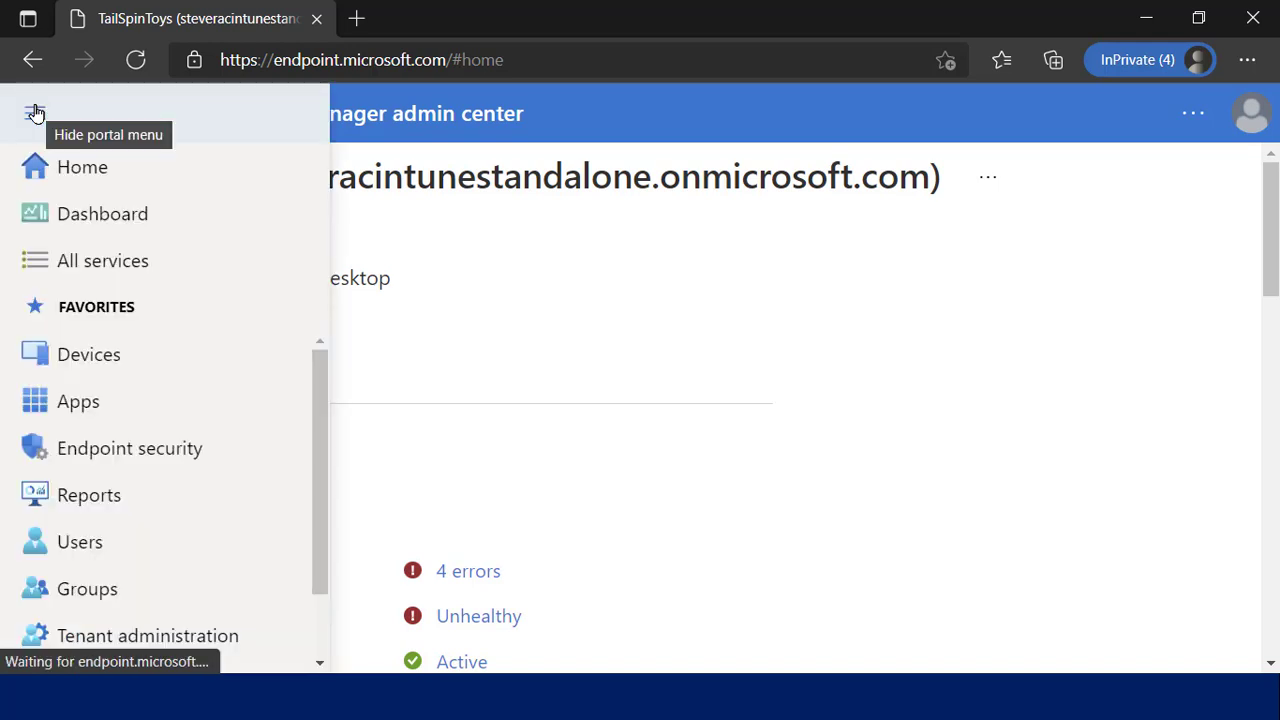
click(110, 366)
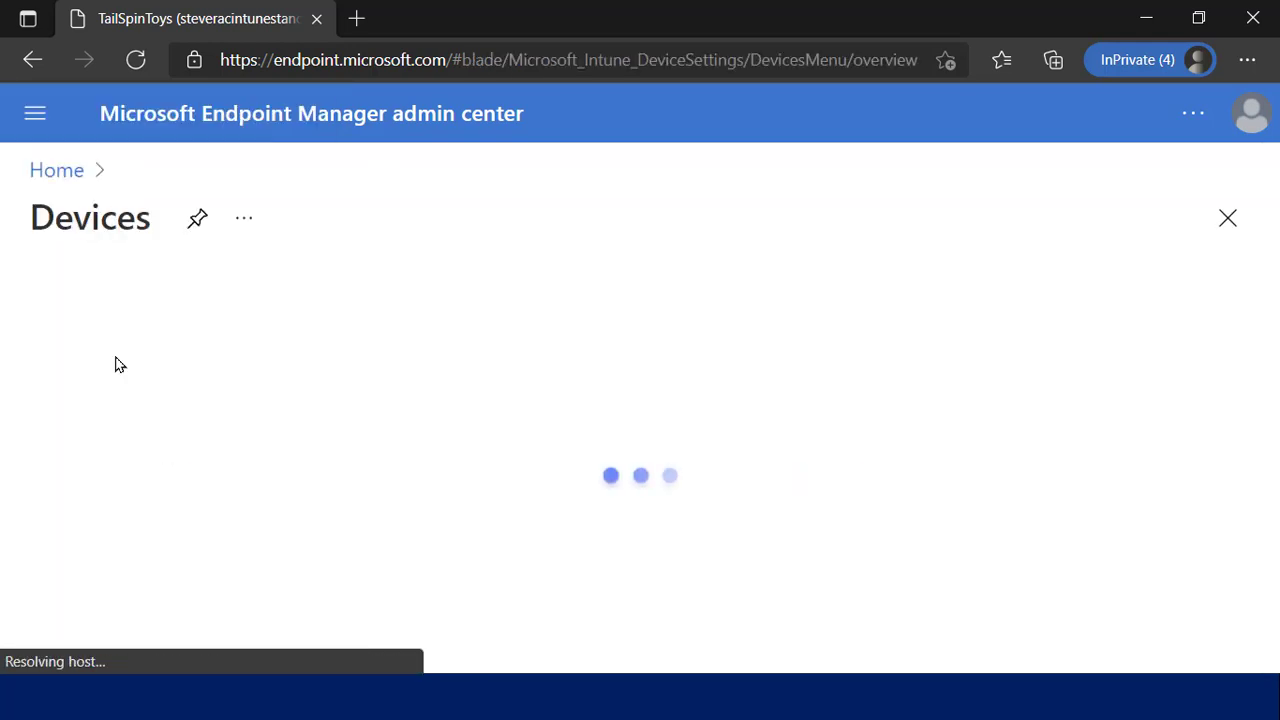
click(38, 112)
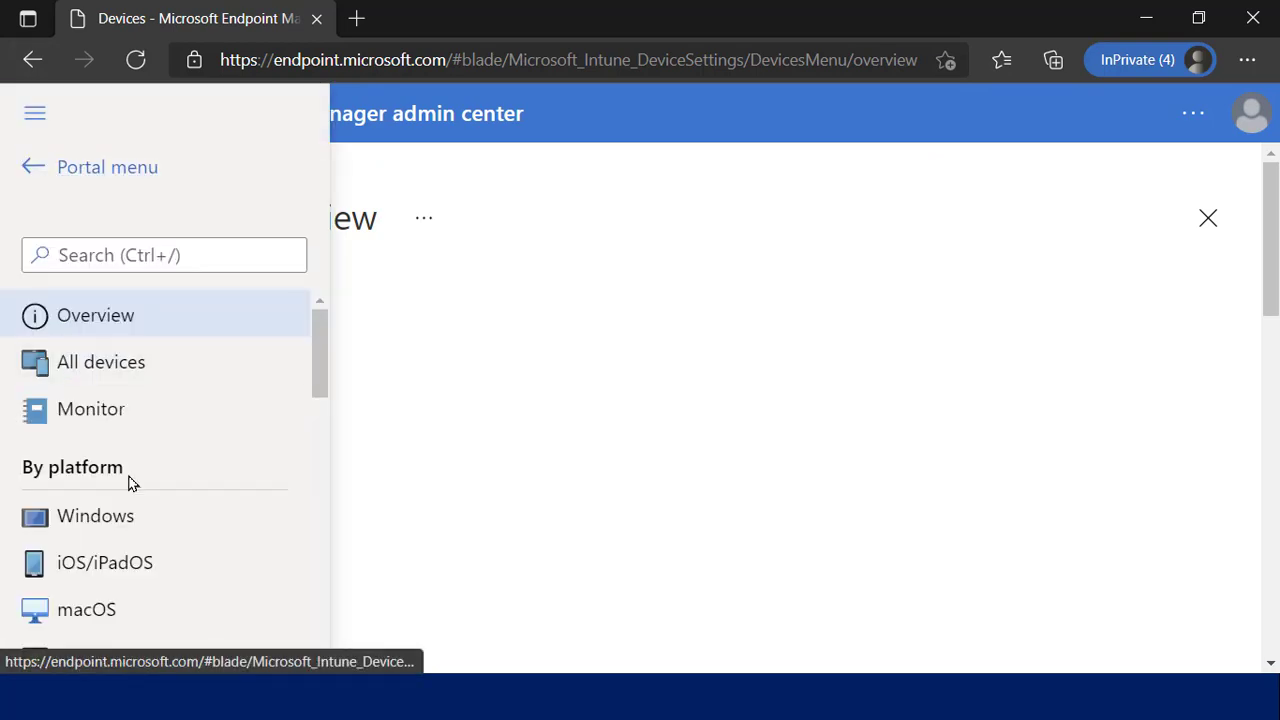
click(133, 529)
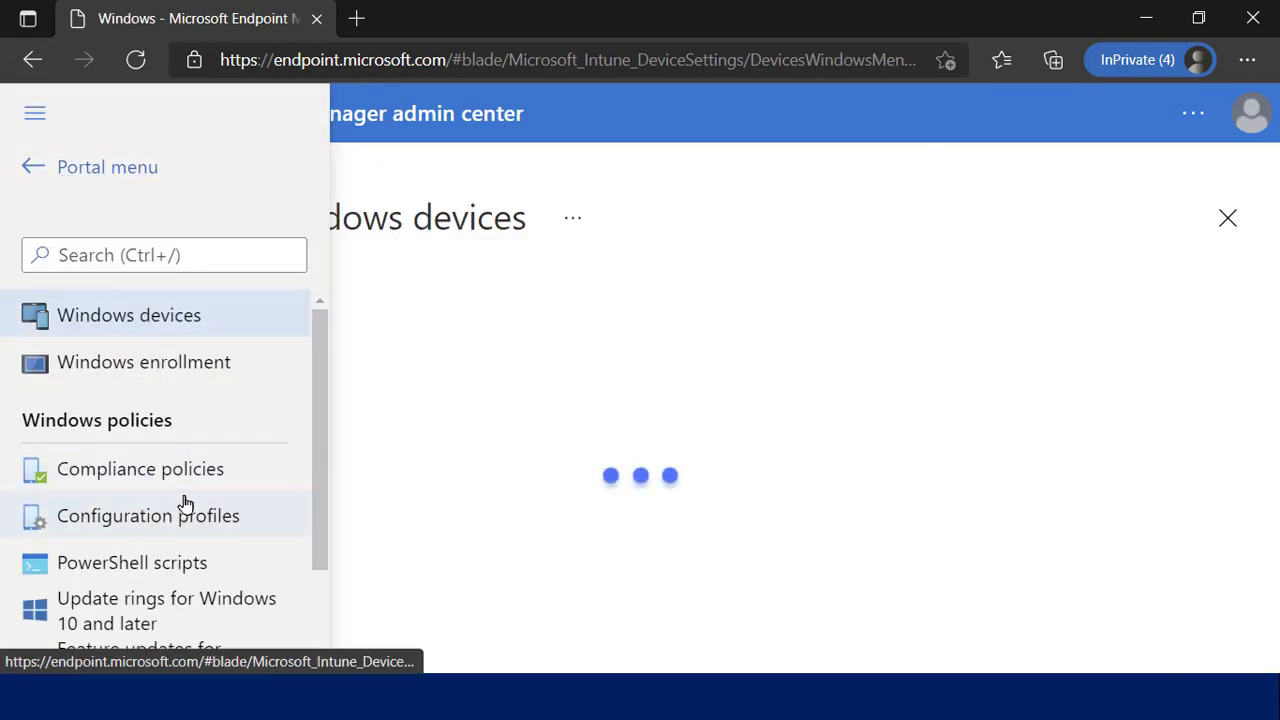
click(176, 520)
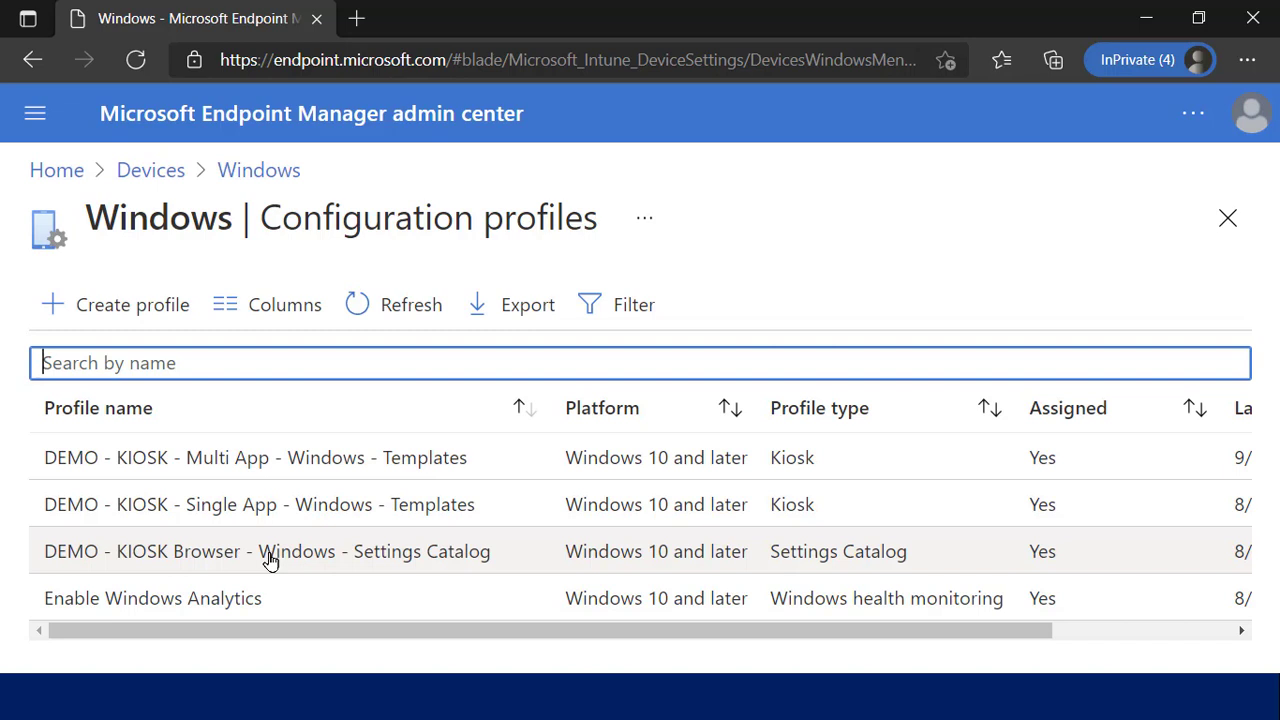
Start a new configuration profile for the Windows 10 and later platform from the Kiosk template
click(130, 314)
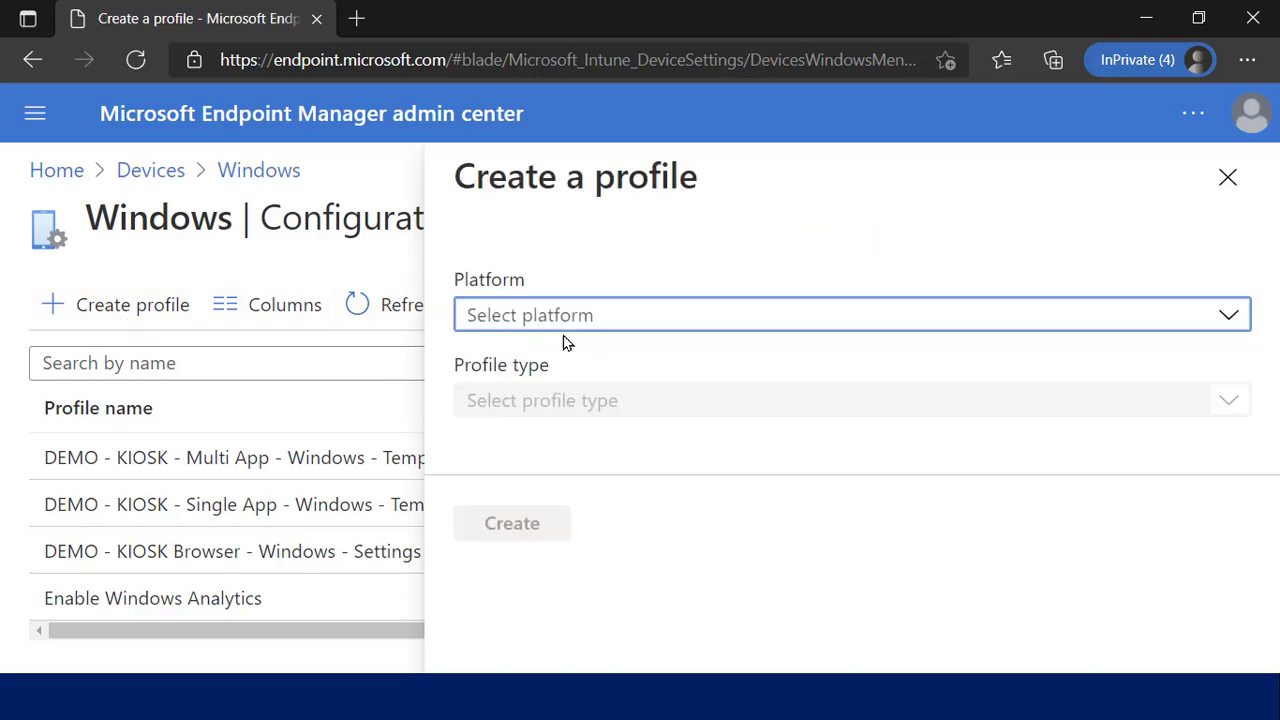
click(572, 322)
click(566, 360)
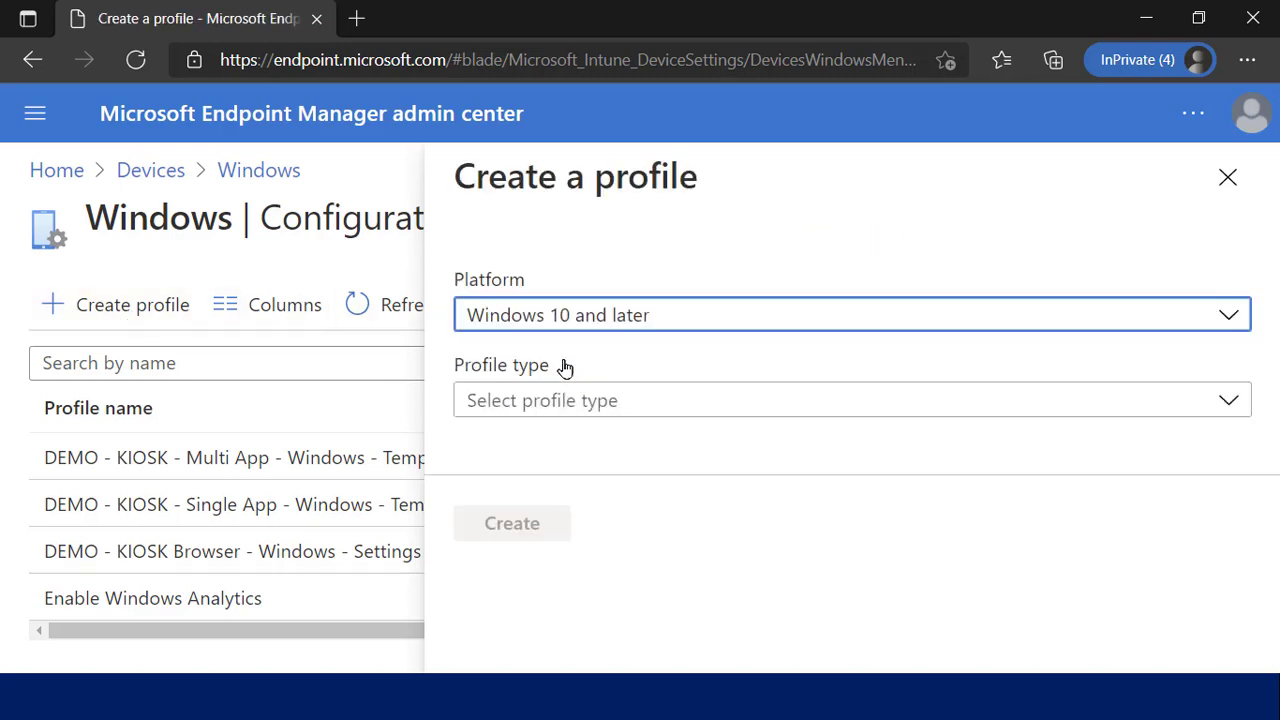
click(572, 402)
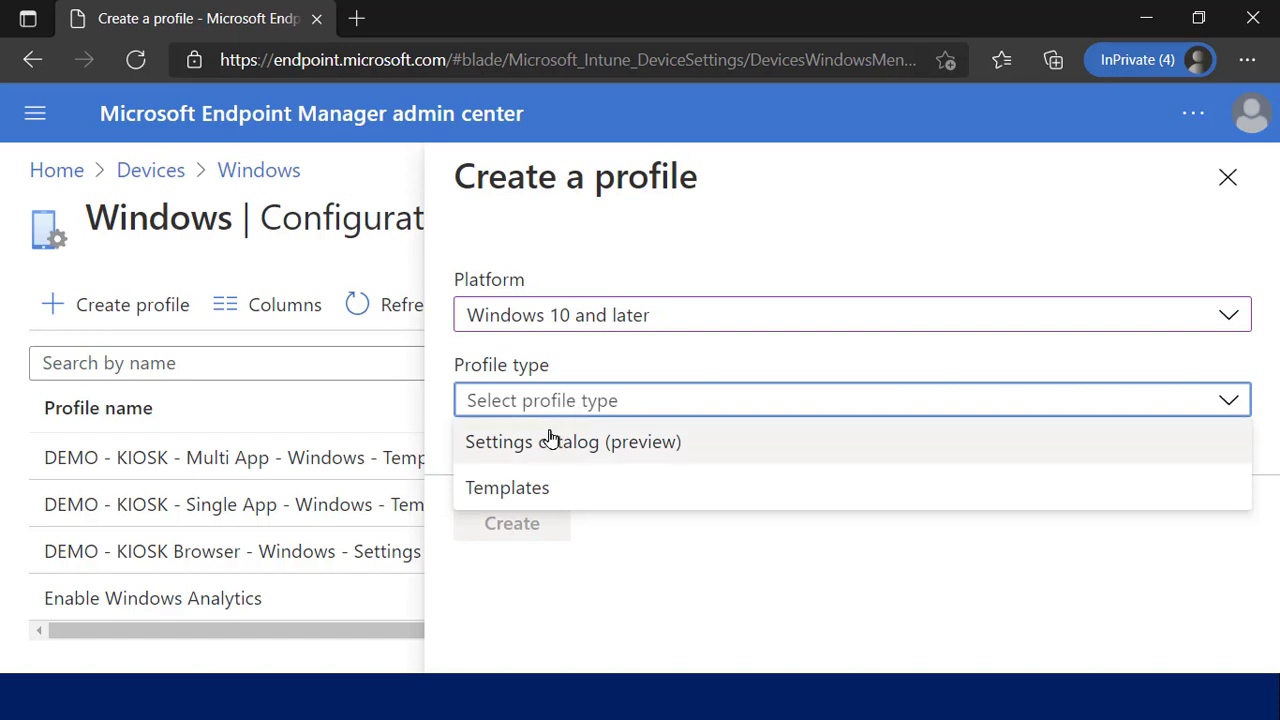
click(543, 498)
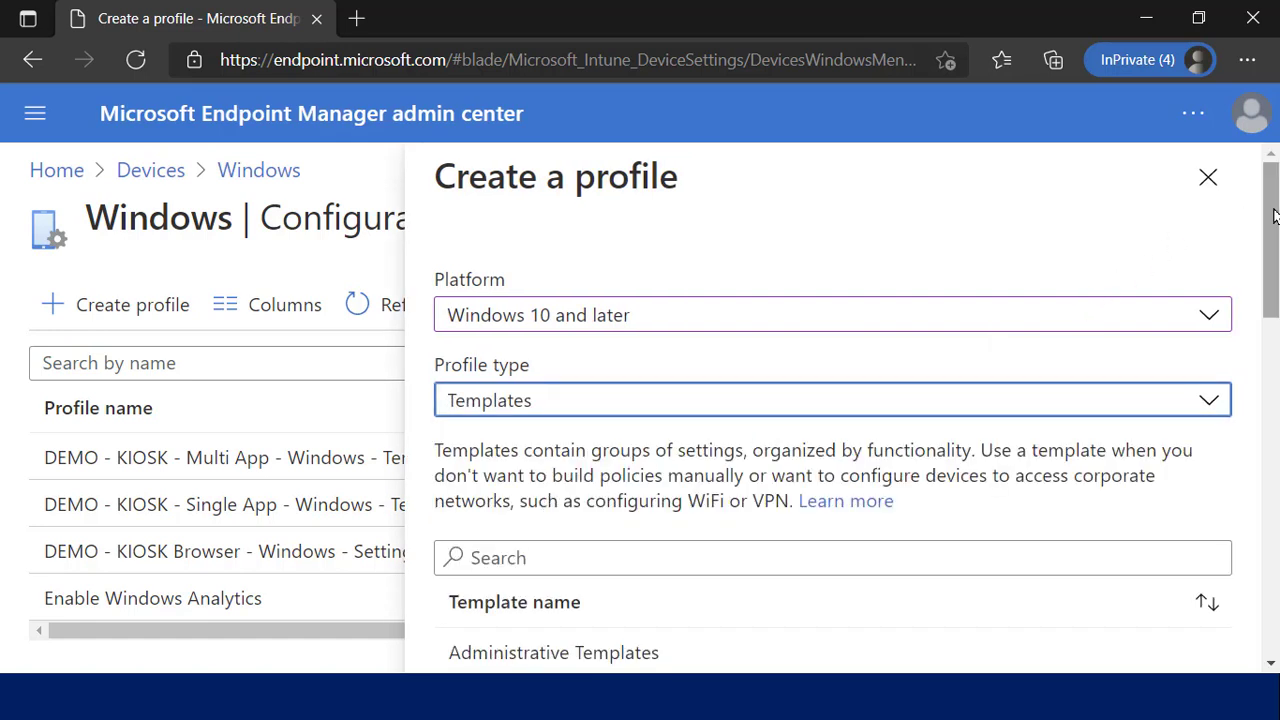
drag(1274, 214, 1274, 424)
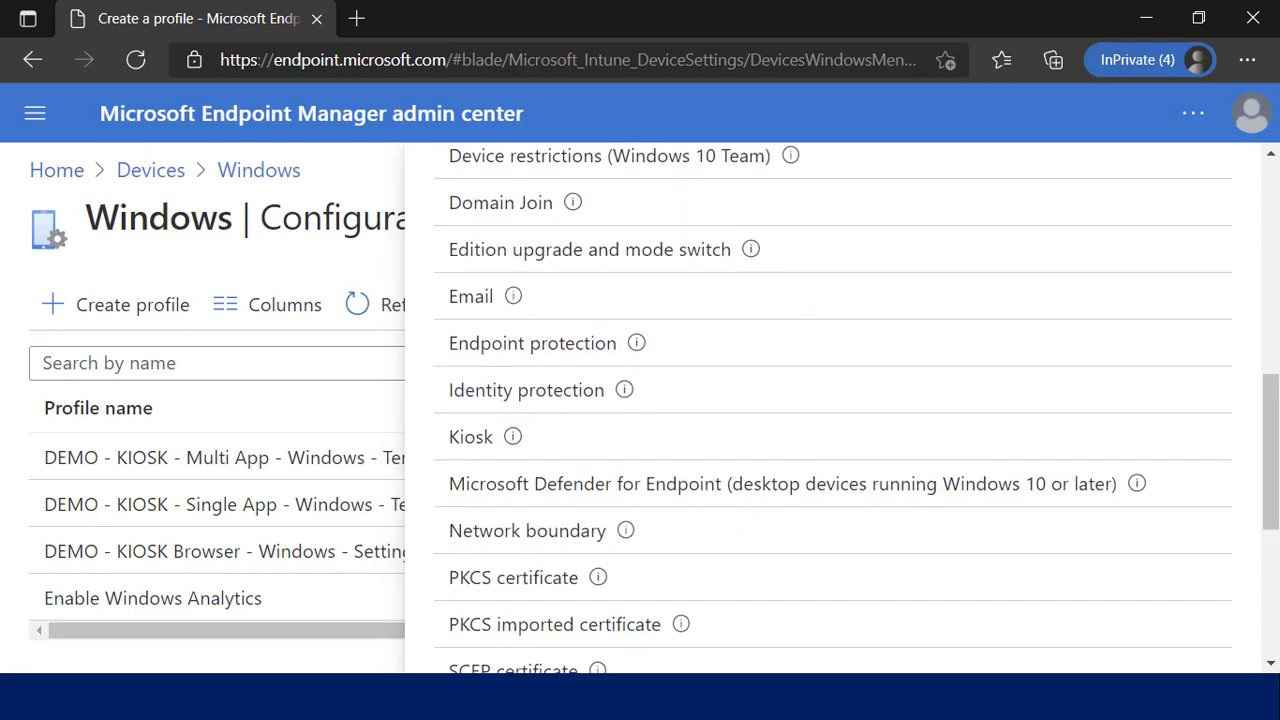
click(487, 440)
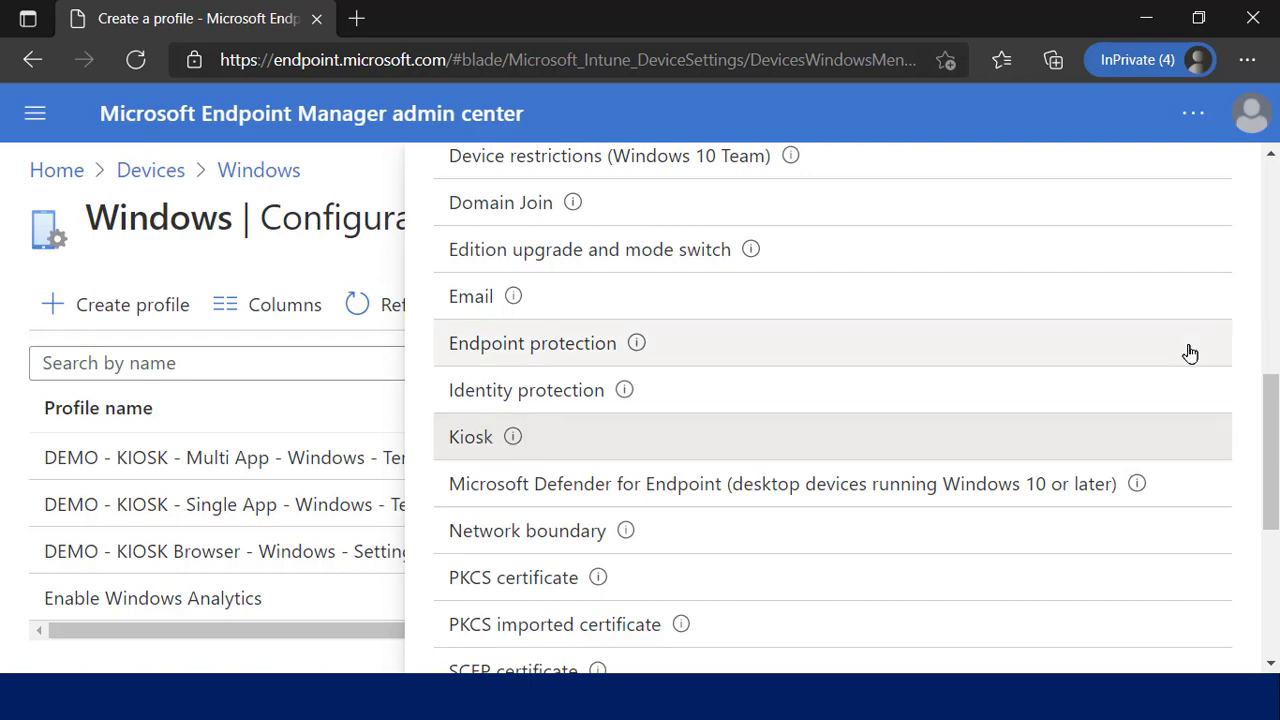
drag(1271, 400, 1271, 525)
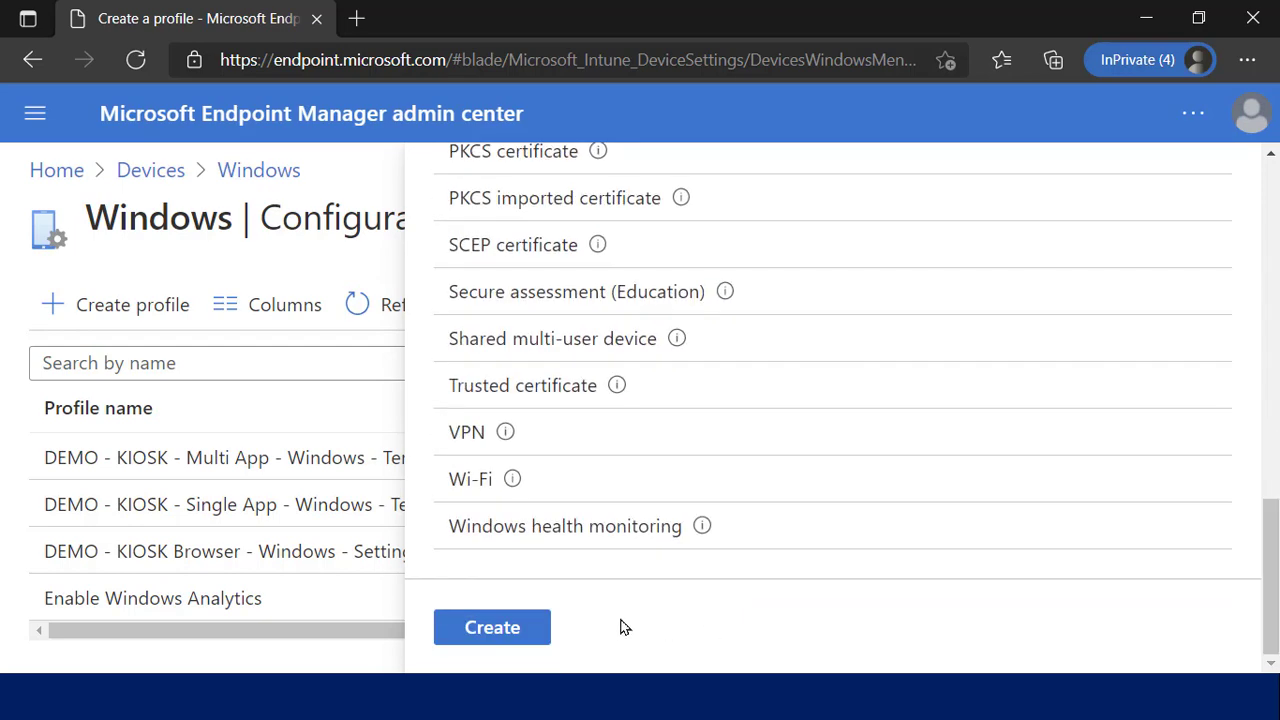
click(516, 638)
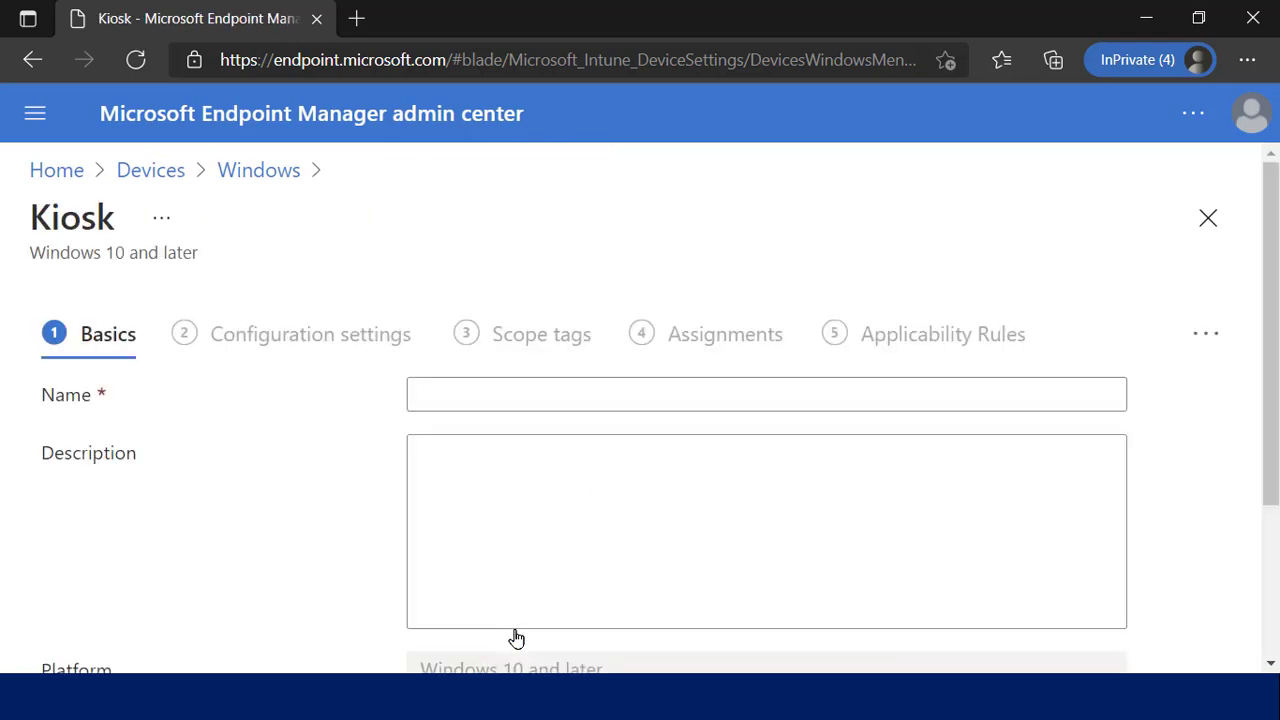
Name the kiosk profile jflksjf;lsajdf;la, continue to its configuration settings and show the available kiosk modes
click(626, 392)
text(jflksjf;lsajdf;la)
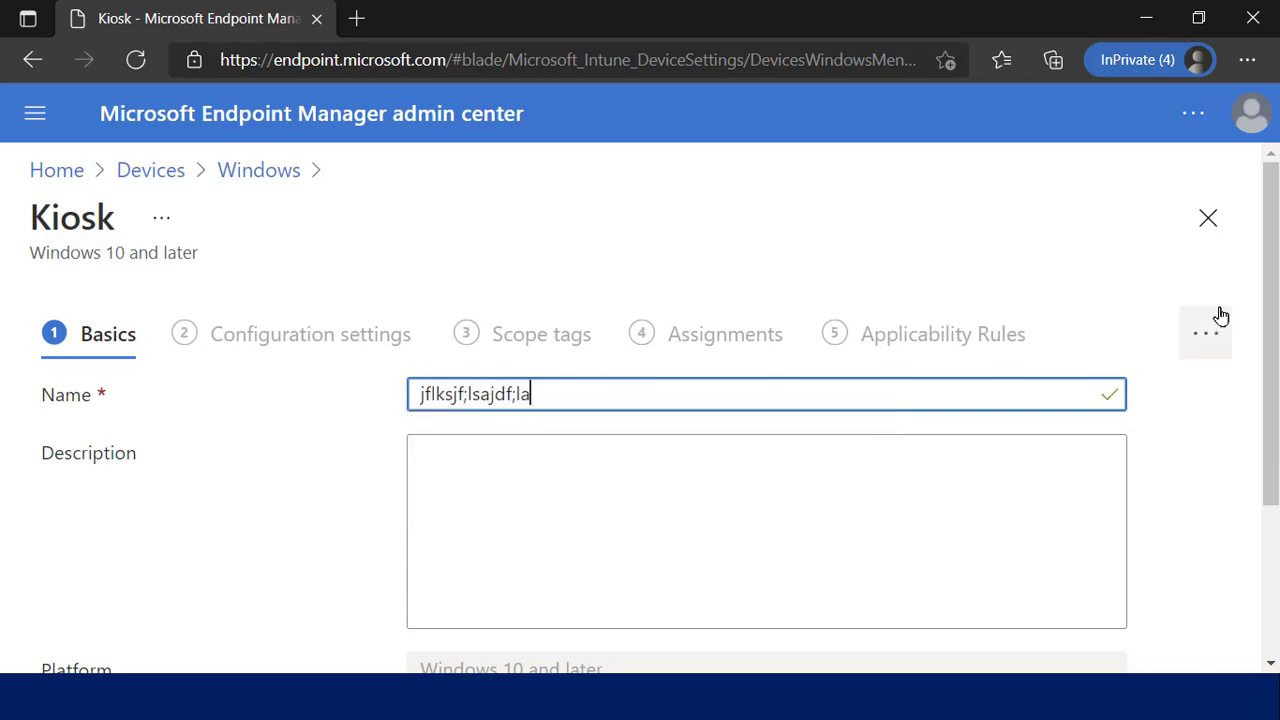
drag(1274, 305, 1275, 470)
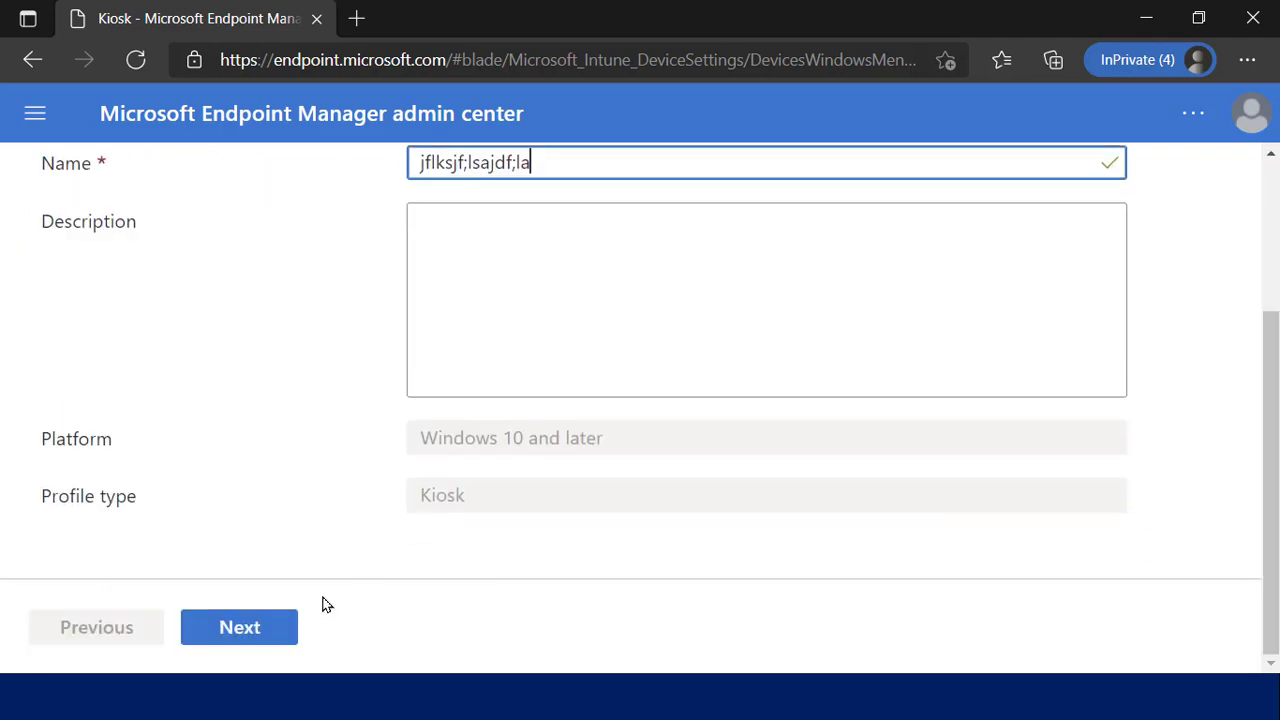
click(264, 637)
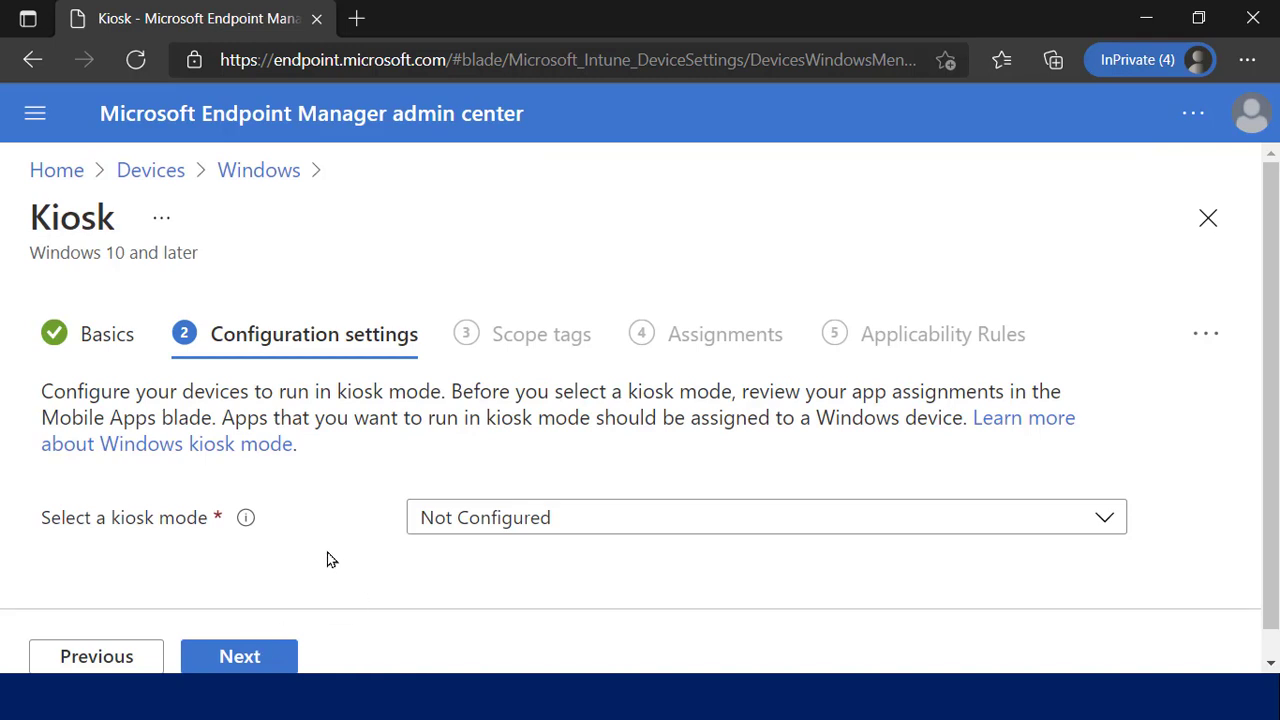
click(496, 517)
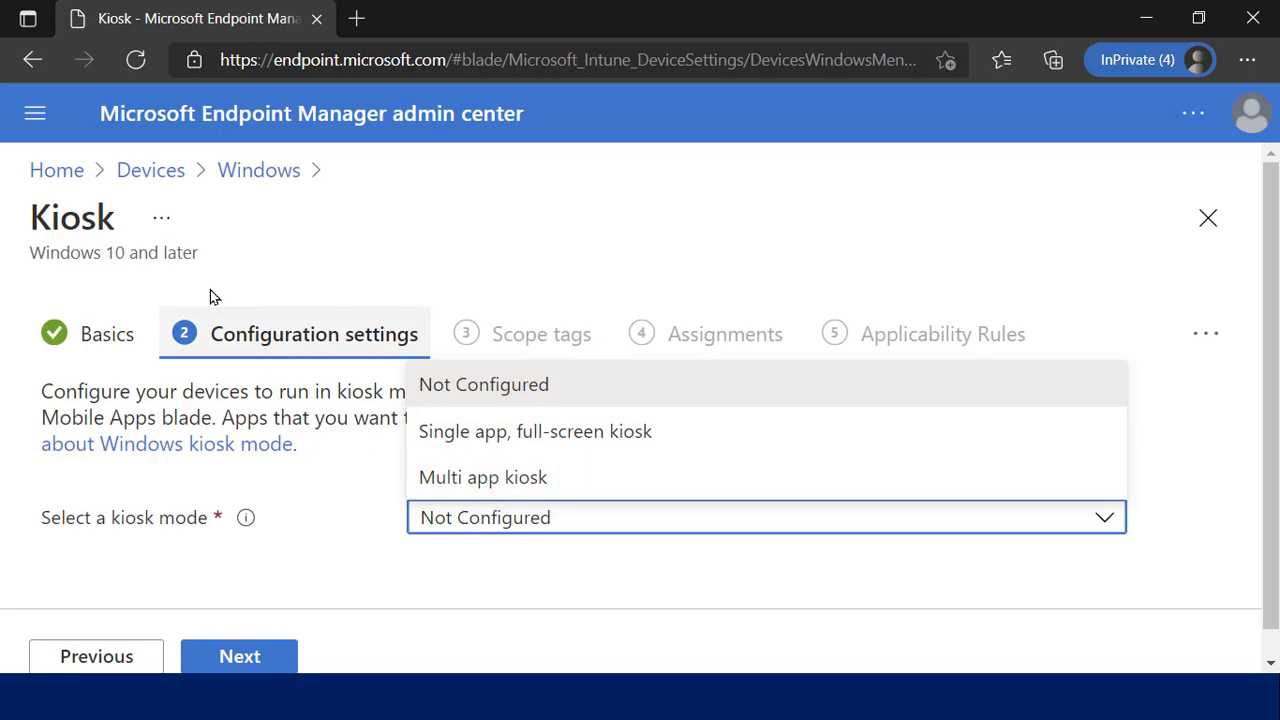
Leave the unsaved kiosk profile and return to the configuration profiles for Windows devices
click(154, 184)
click(152, 184)
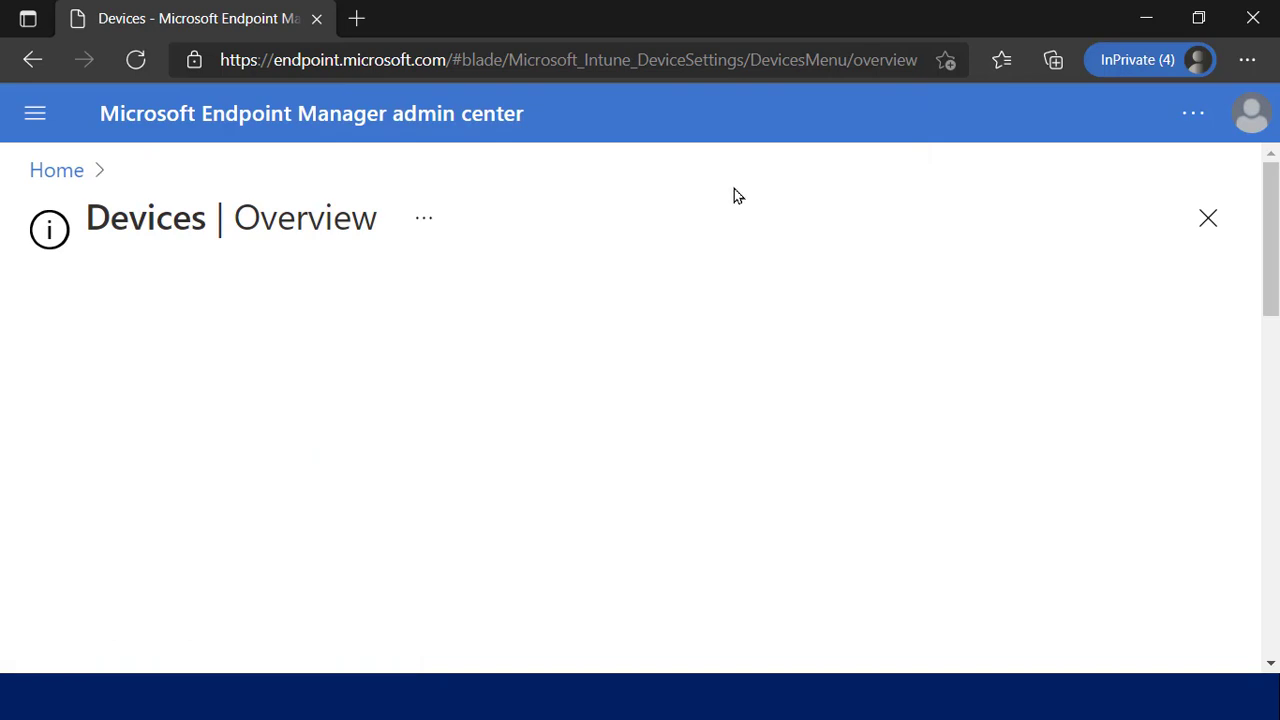
click(35, 113)
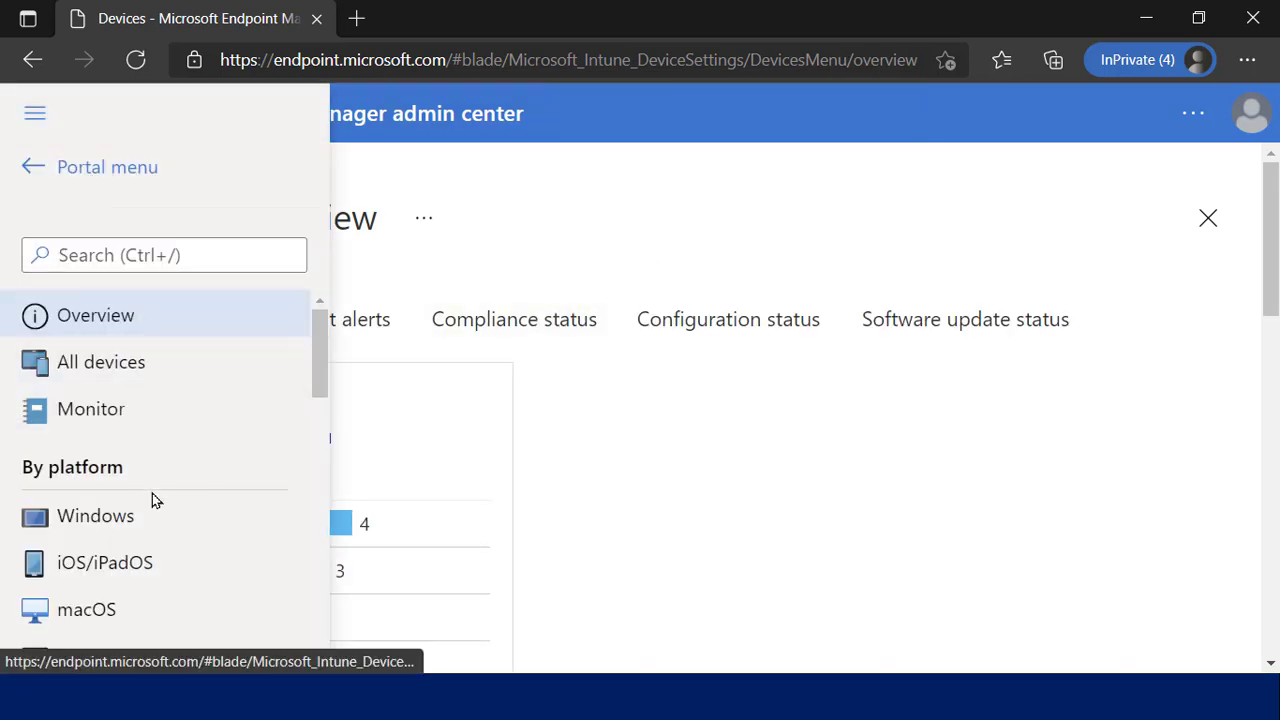
click(150, 520)
click(166, 522)
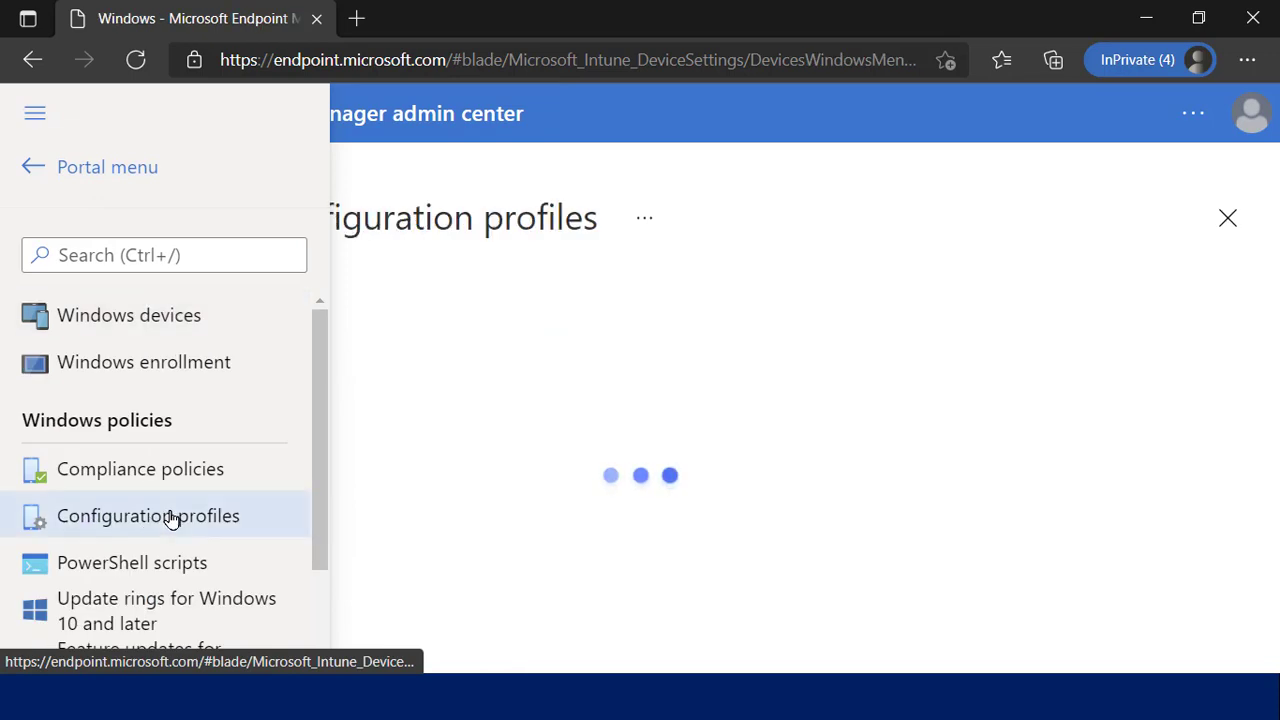
Start a new configuration profile for Windows 10 and later with the Settings catalog (preview) profile type
click(155, 309)
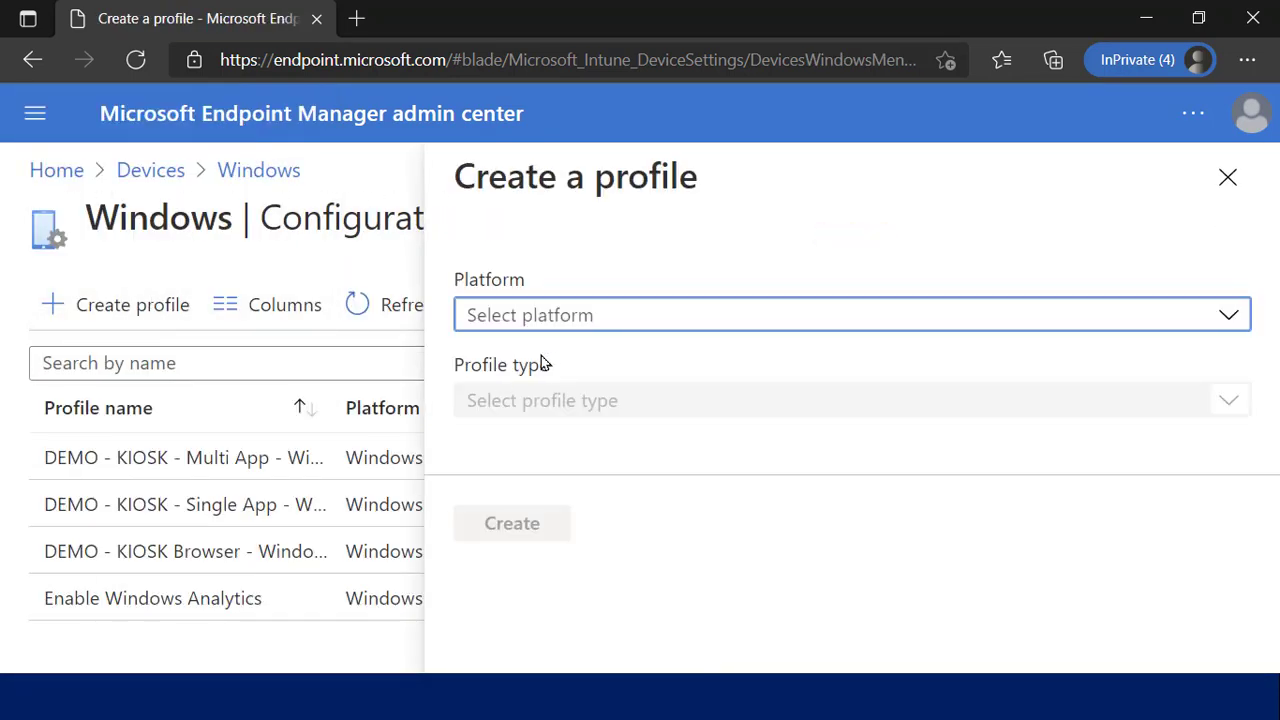
click(575, 334)
click(570, 358)
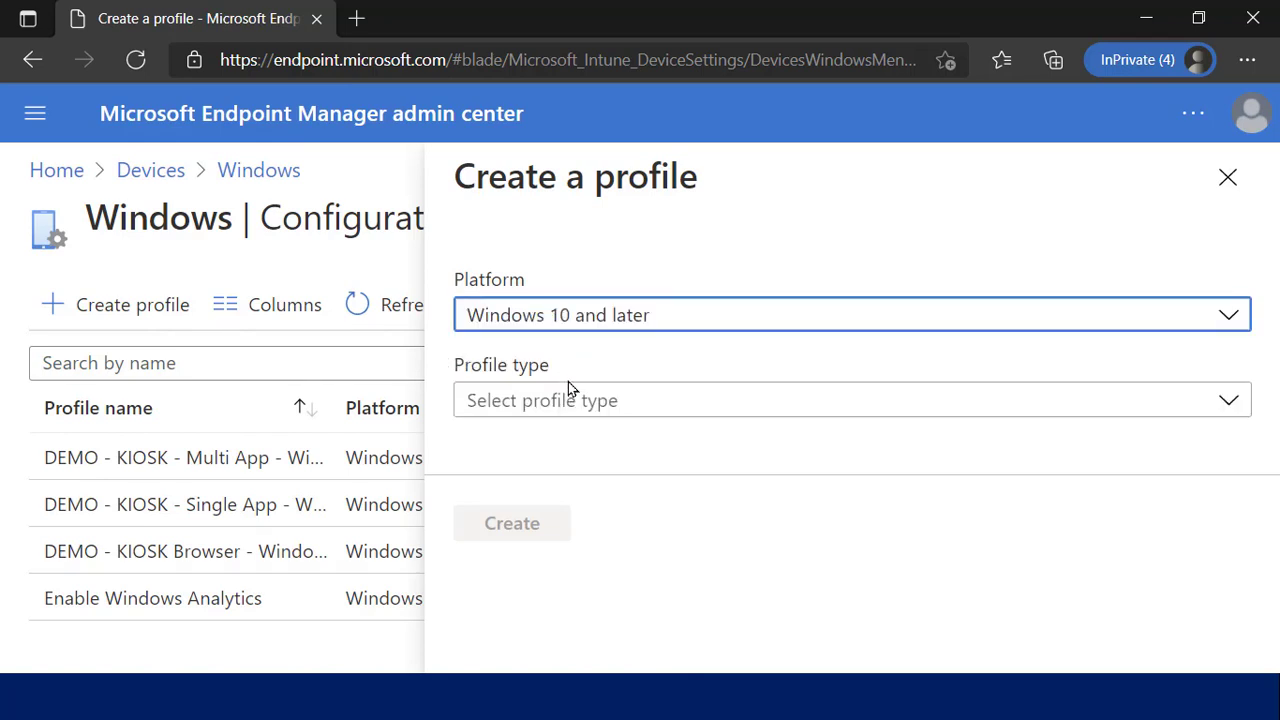
click(567, 404)
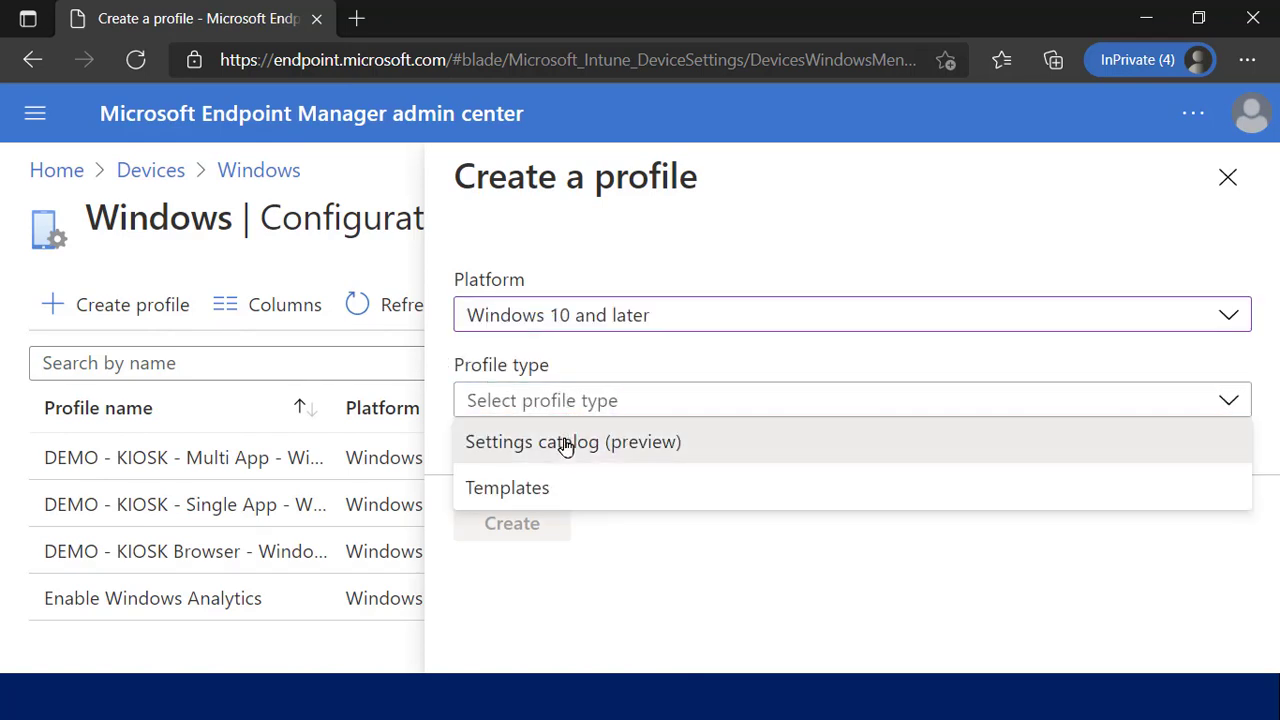
click(565, 443)
click(527, 570)
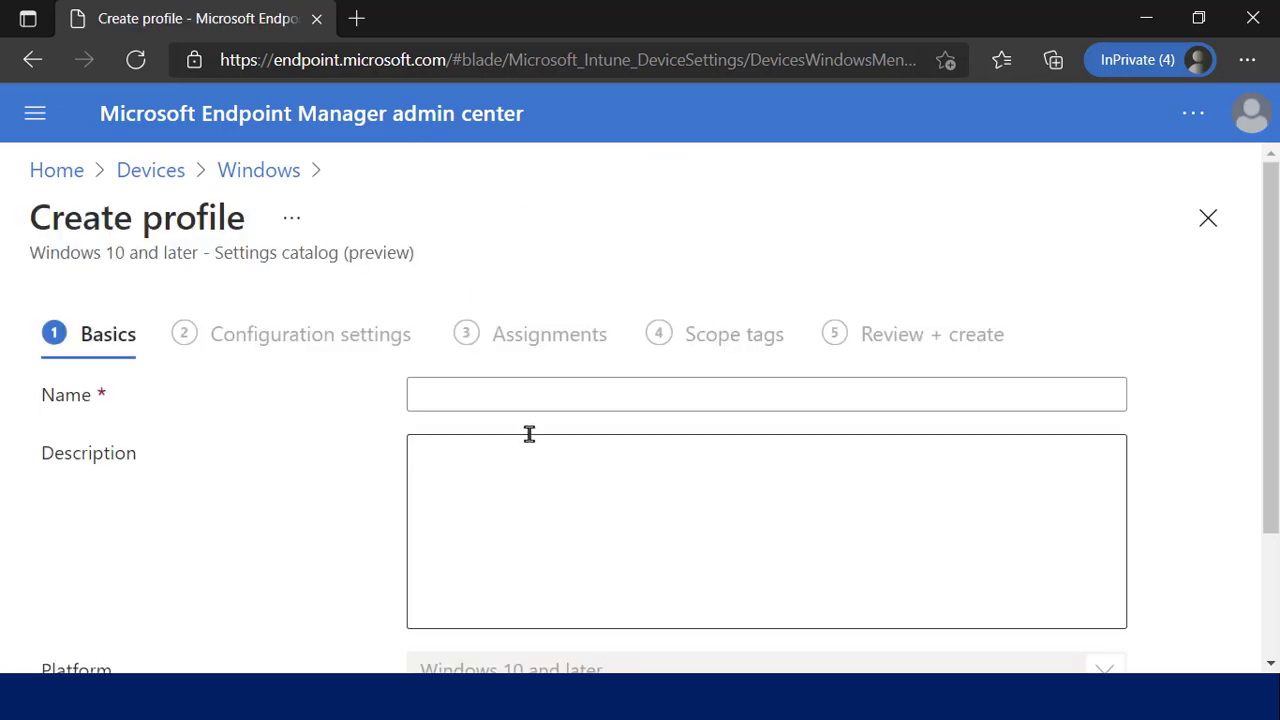
Name the settings catalog profile sasfdasdfsd and open the settings picker from its configuration settings
click(543, 391)
text(sasfdasdfsd)
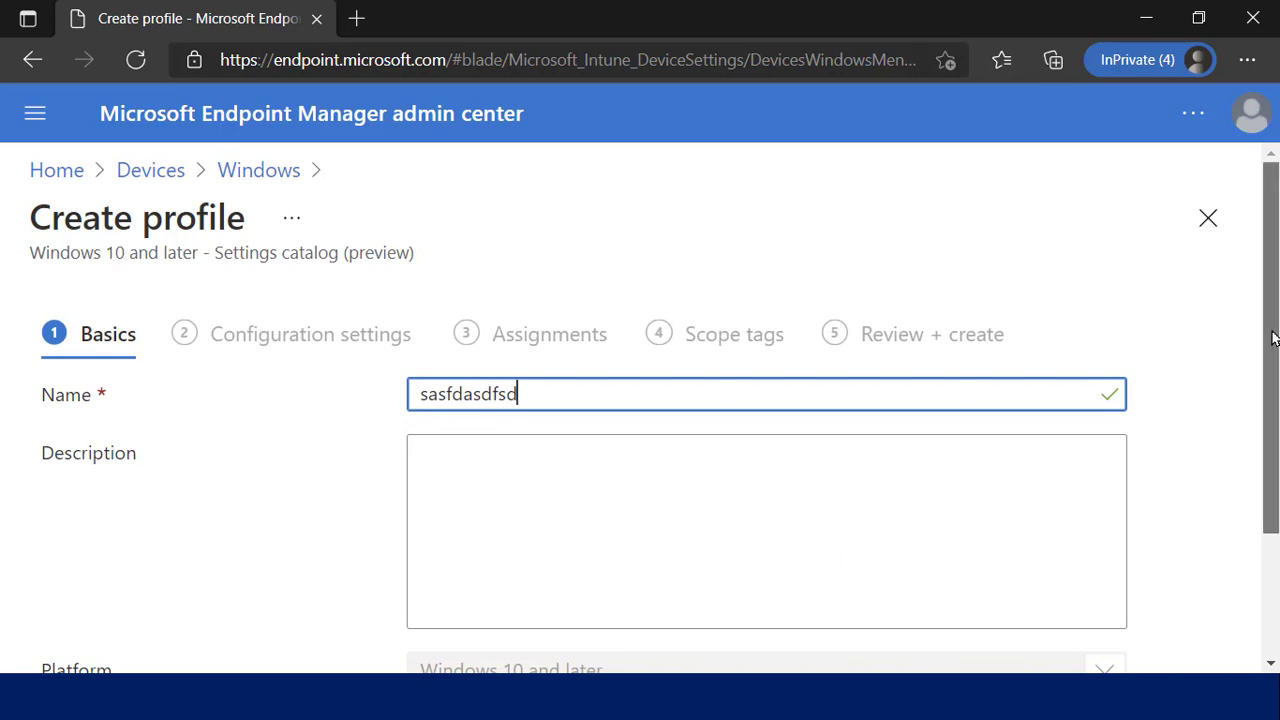
scroll(1273, 338, down, 2)
click(258, 630)
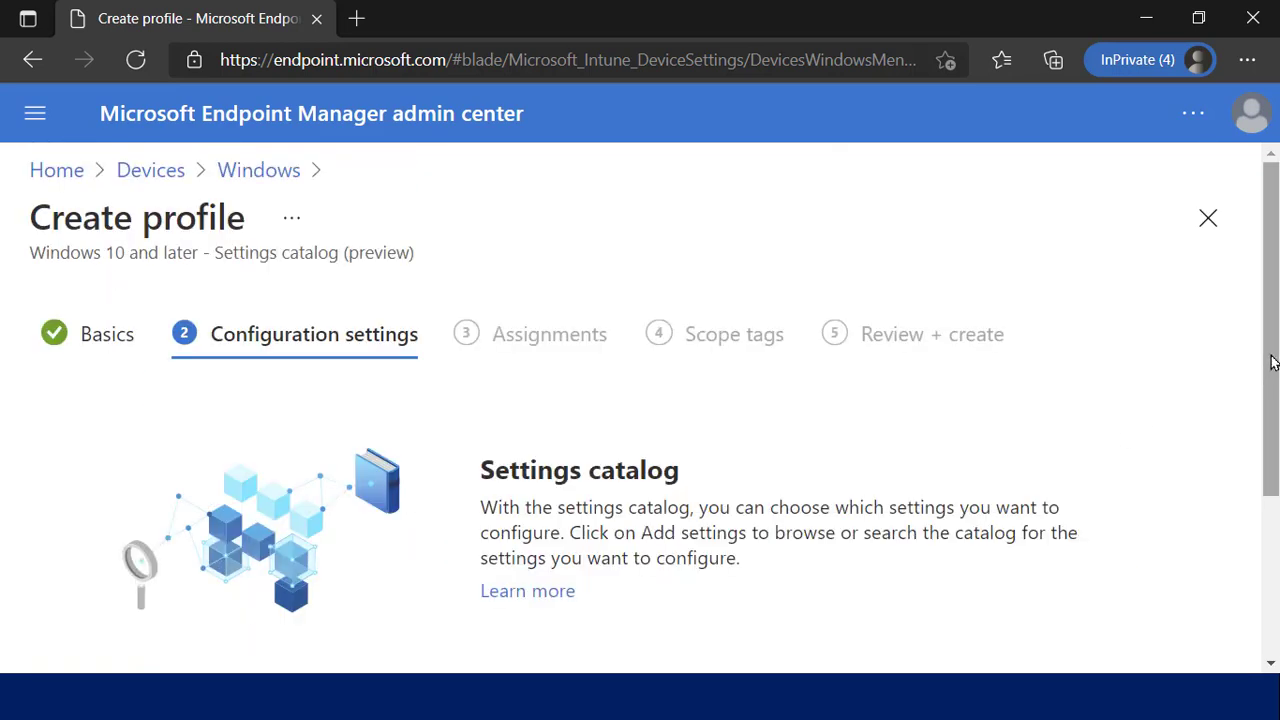
scroll(1273, 362, down, 3)
click(114, 491)
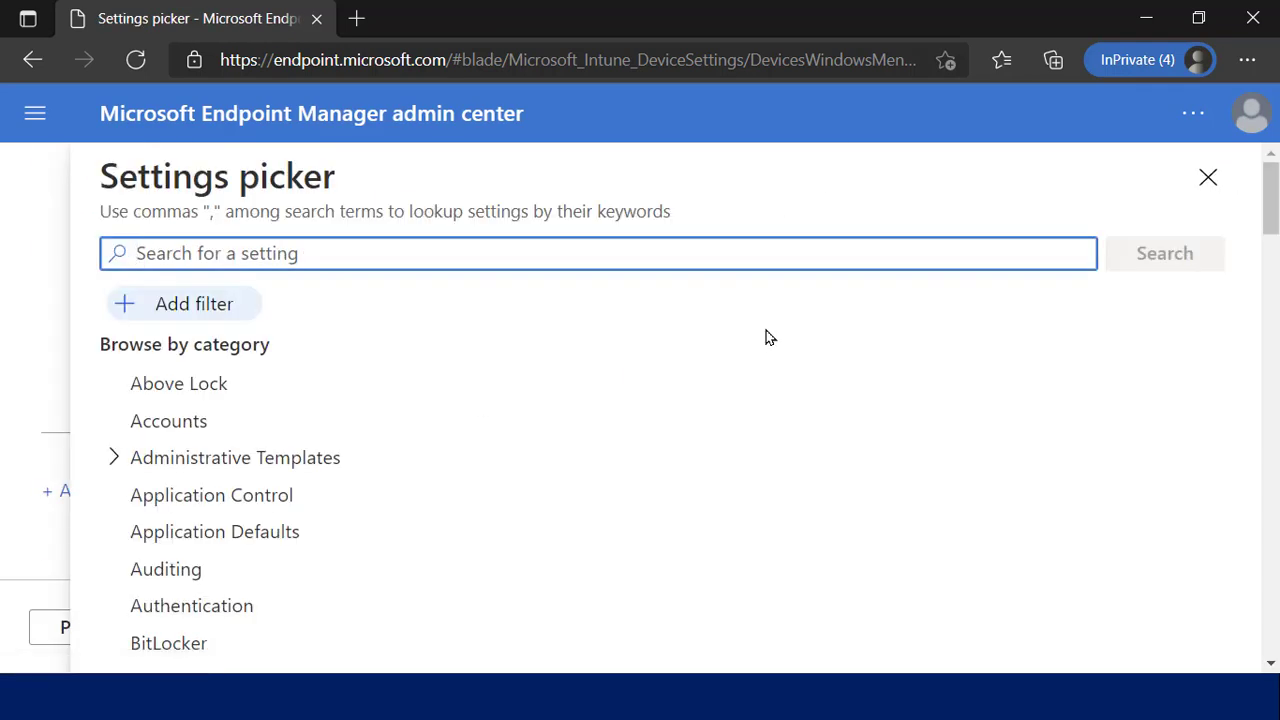
Display the settings of the Kiosk Browser category in the settings picker
drag(1262, 200, 1273, 334)
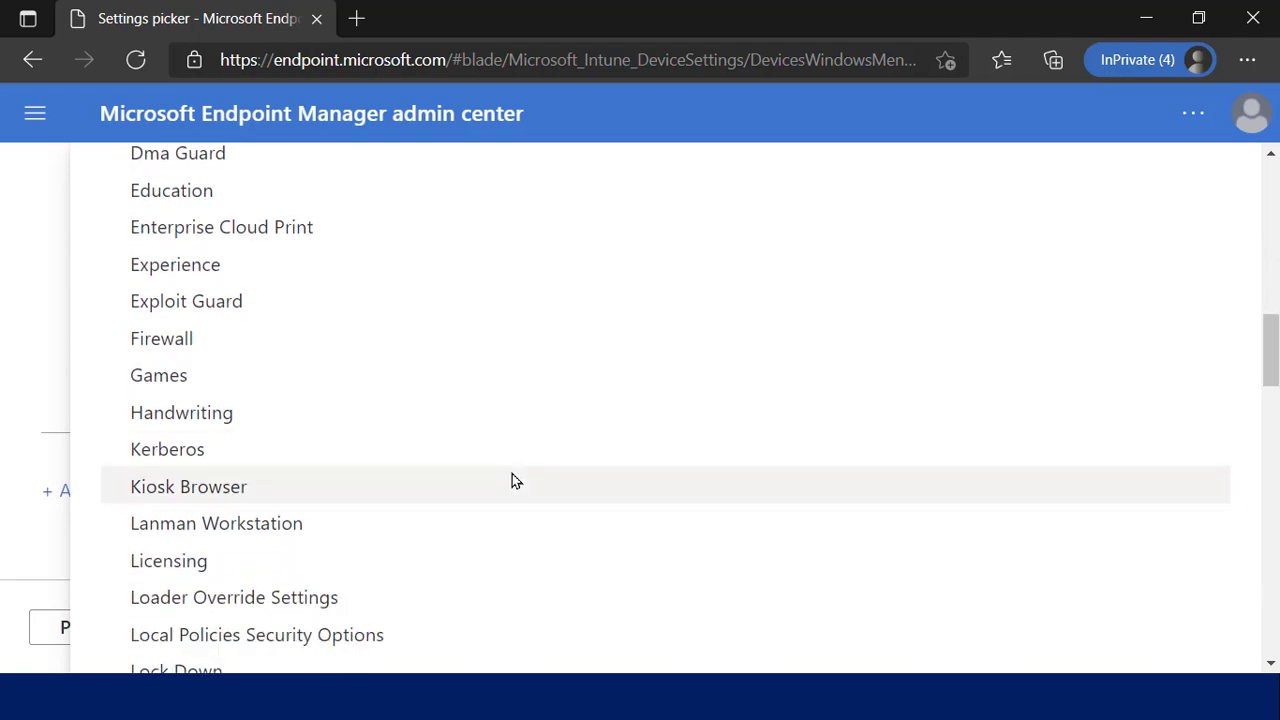
click(422, 480)
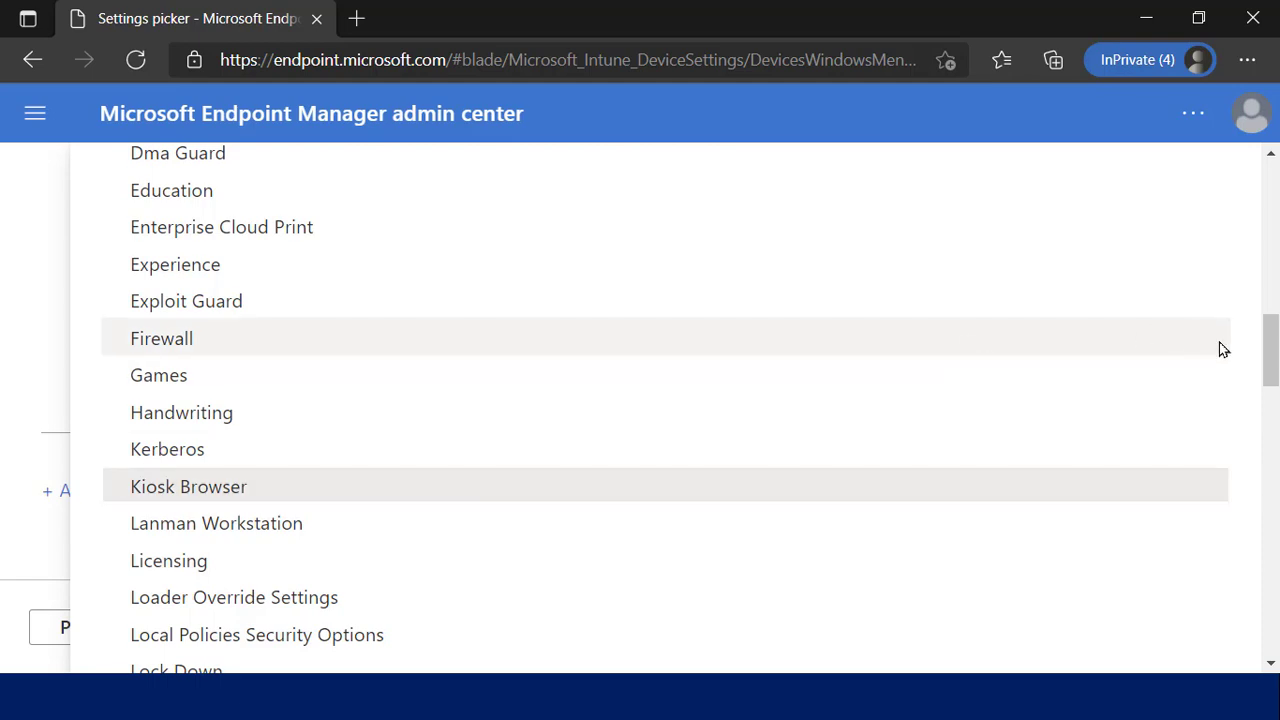
drag(1266, 345, 1268, 615)
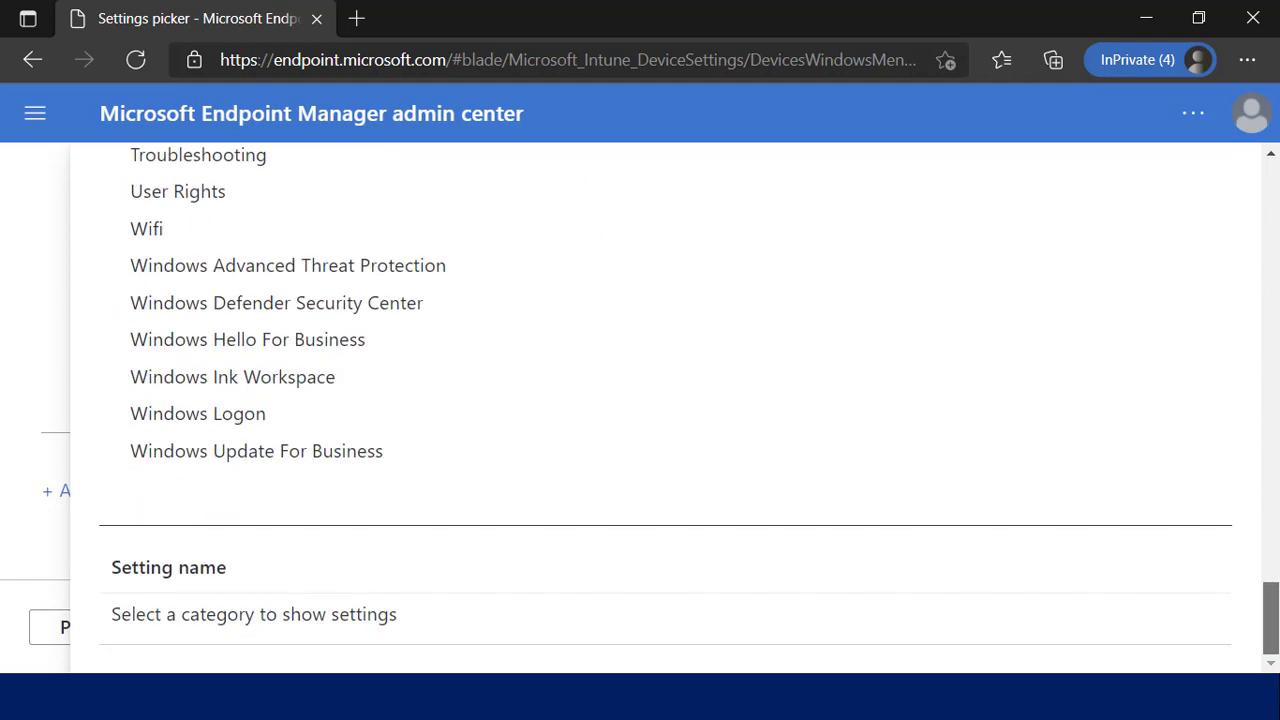
scroll(666, 400, down, 3)
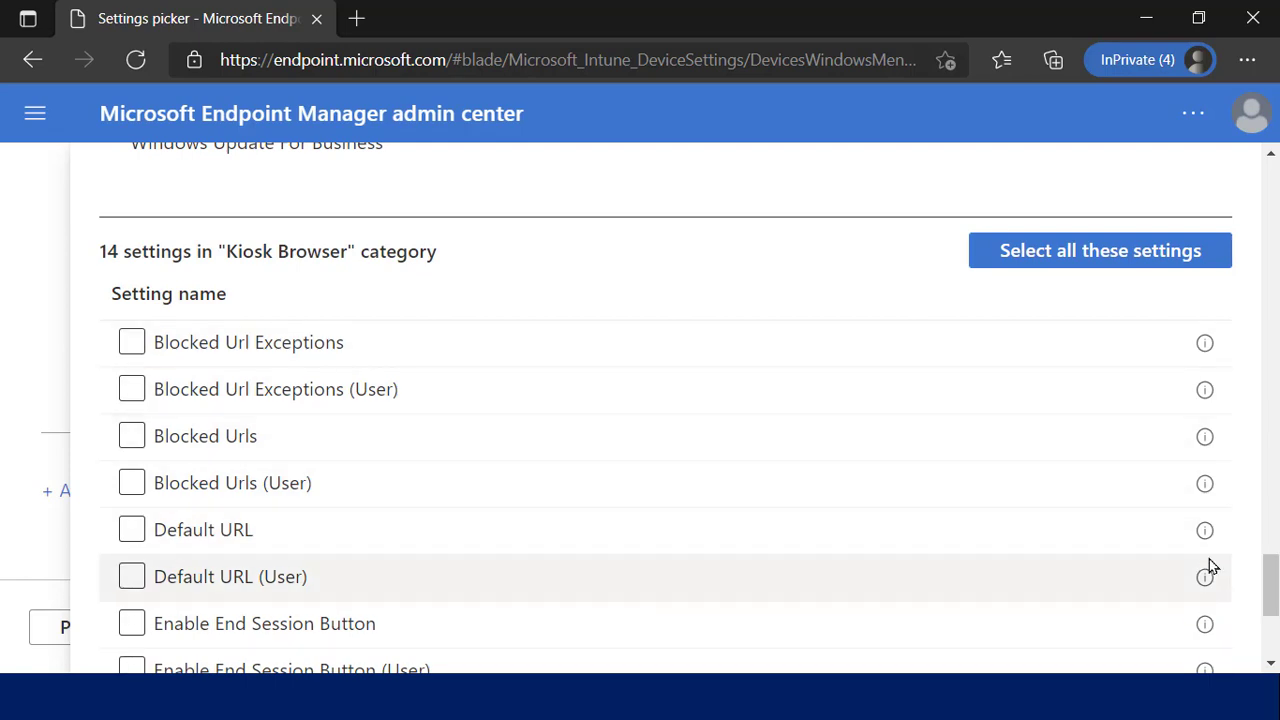
Leave the settings picker and the unsaved settings catalog profile, and open the existing DEMO - KIOSK Browser - Windows - Settings Catalog profile
drag(1272, 592, 1257, 171)
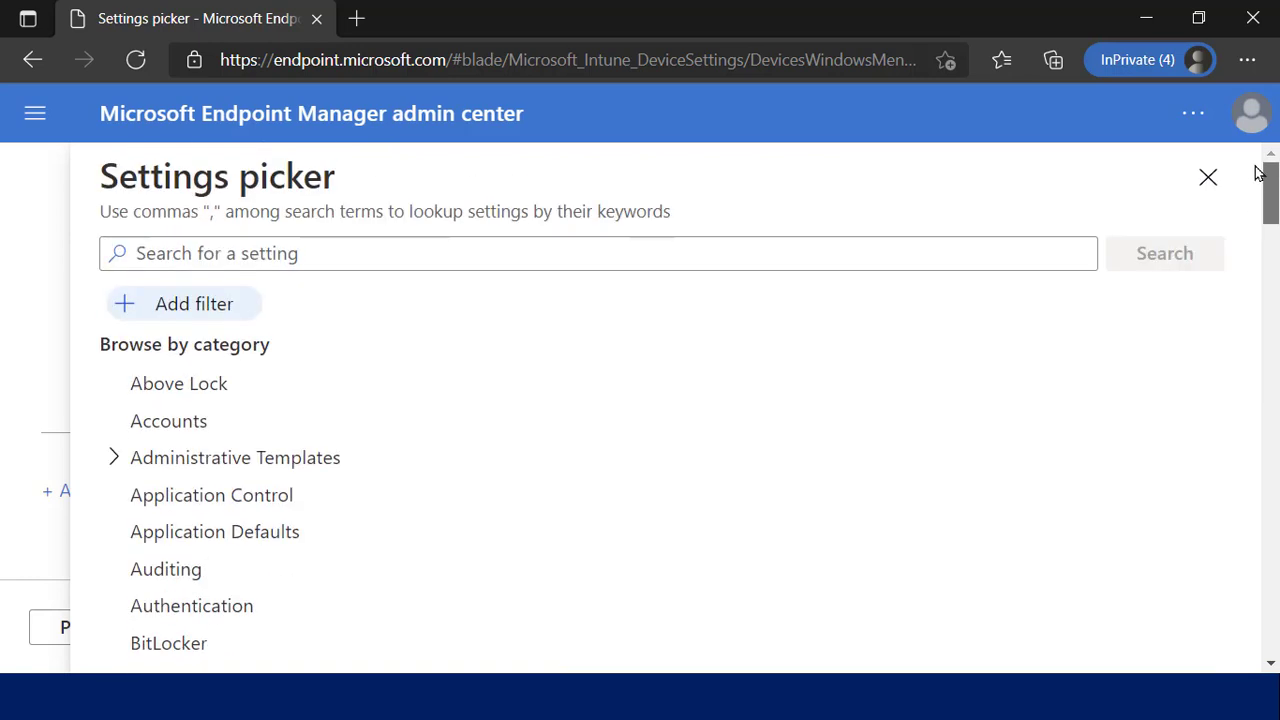
click(1210, 178)
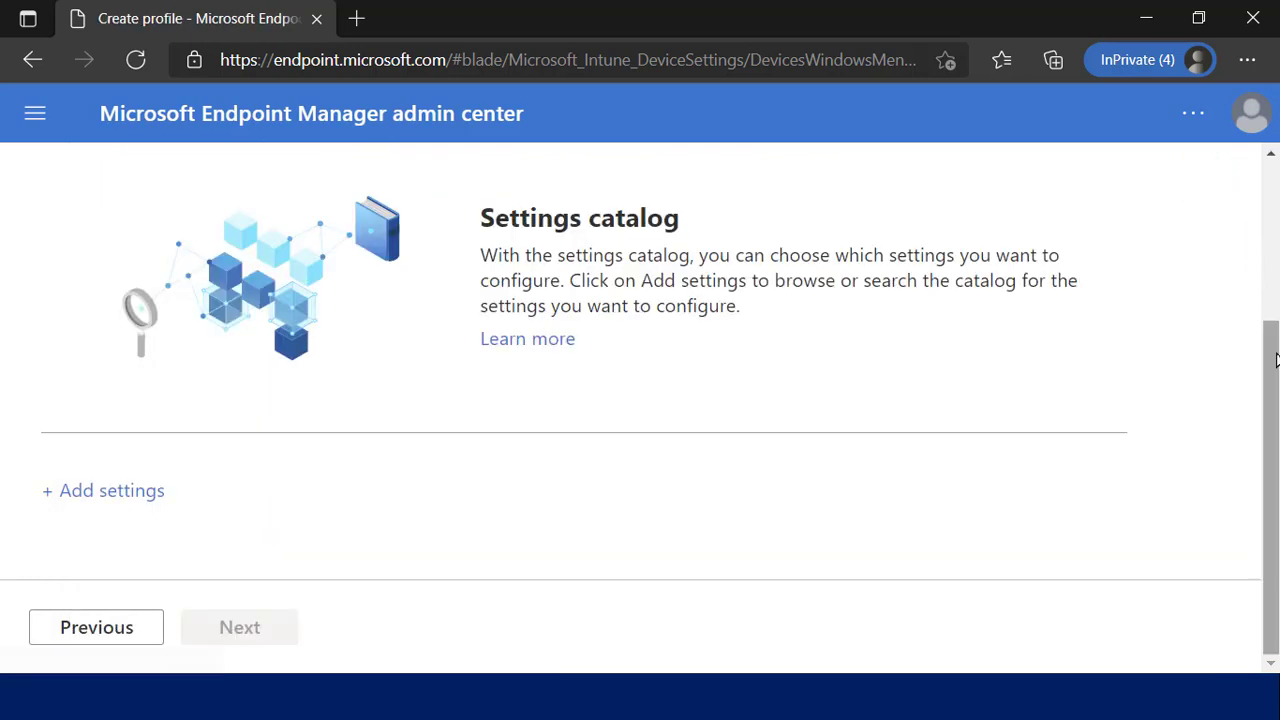
scroll(1248, 376, up, 3)
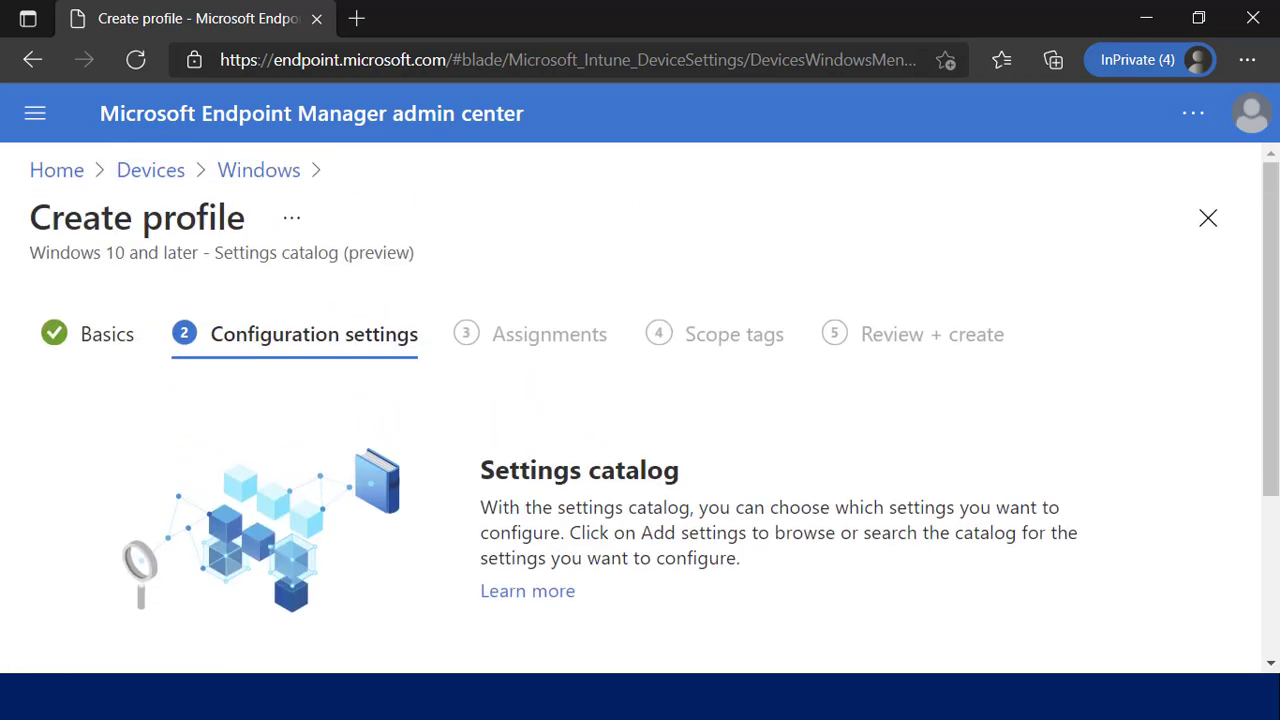
click(1210, 219)
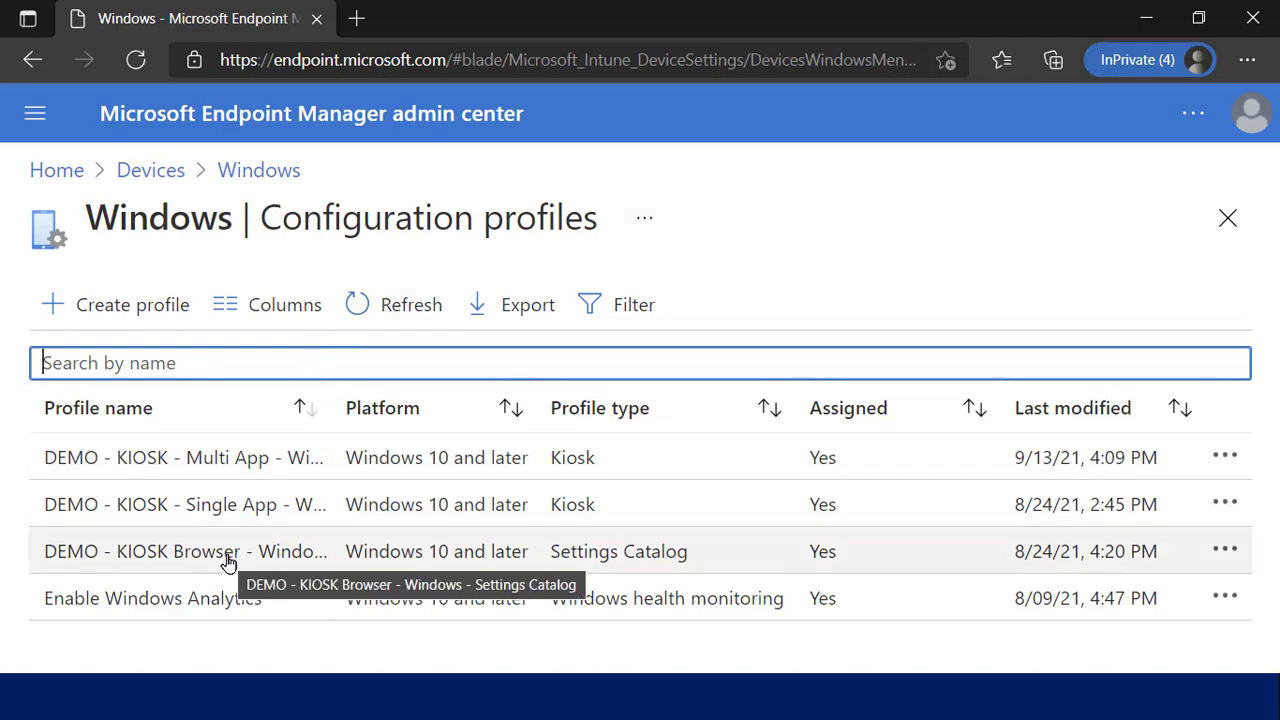
click(229, 563)
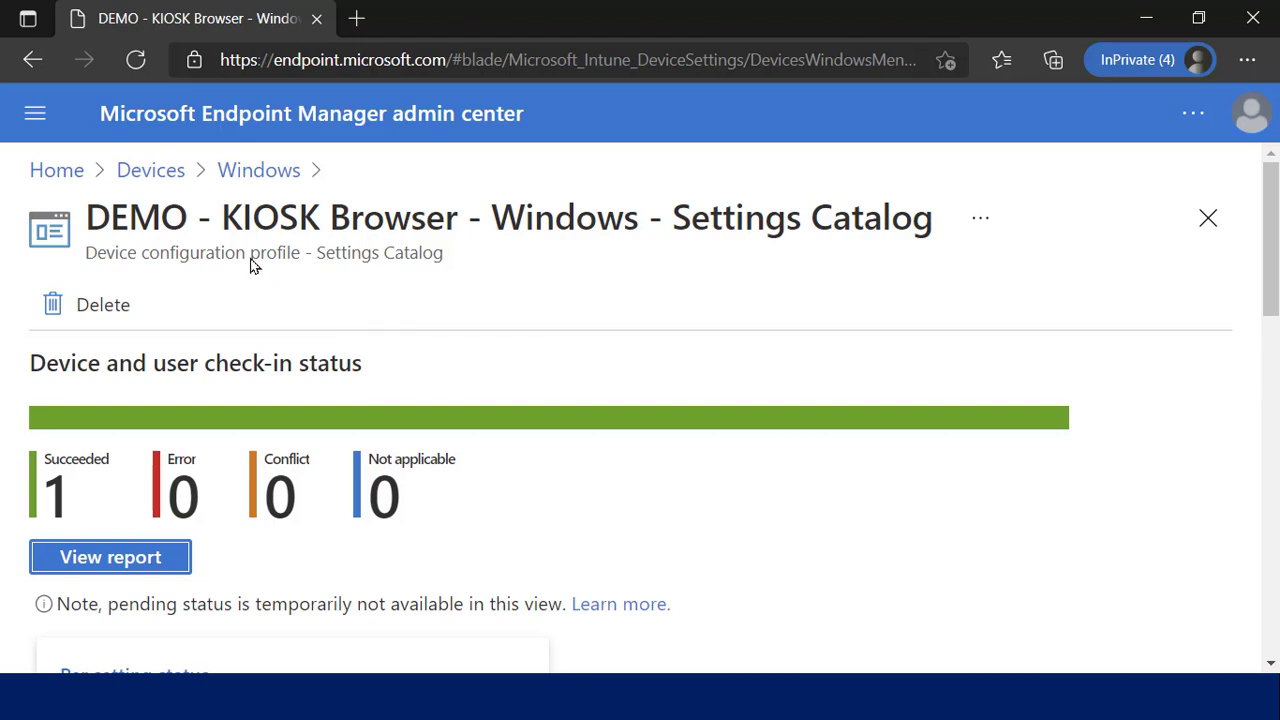
click(36, 116)
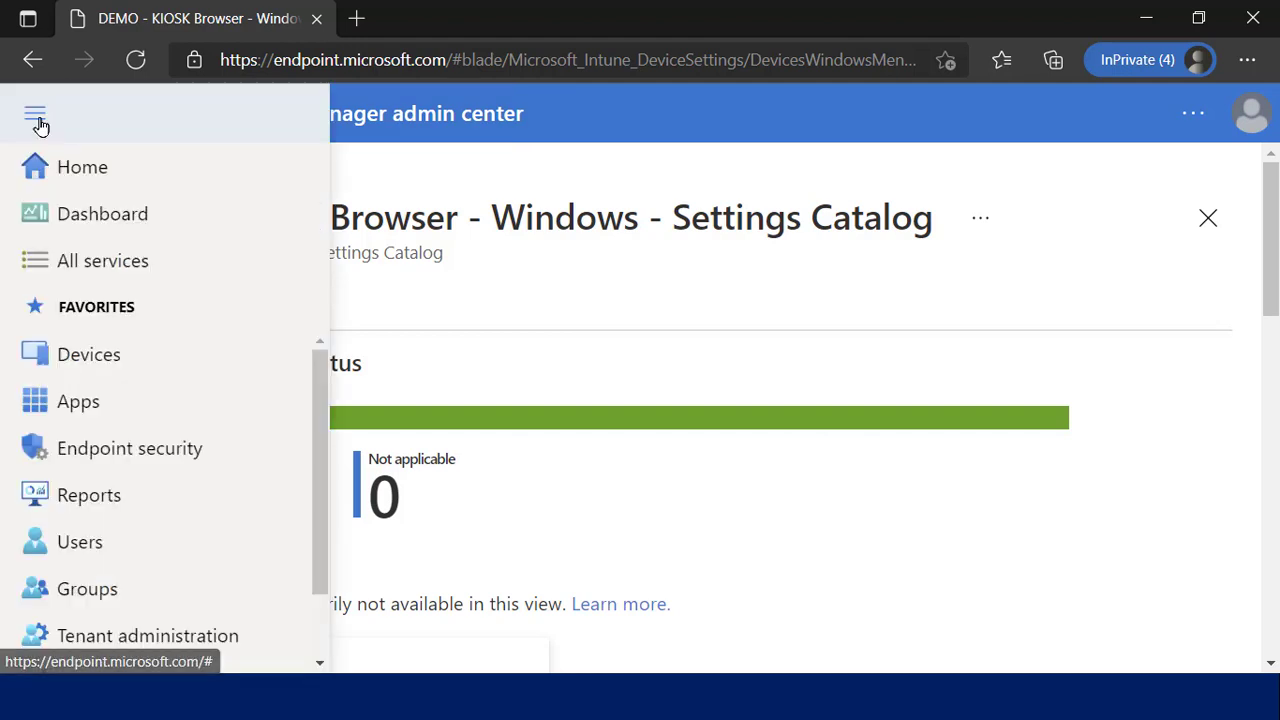
click(749, 564)
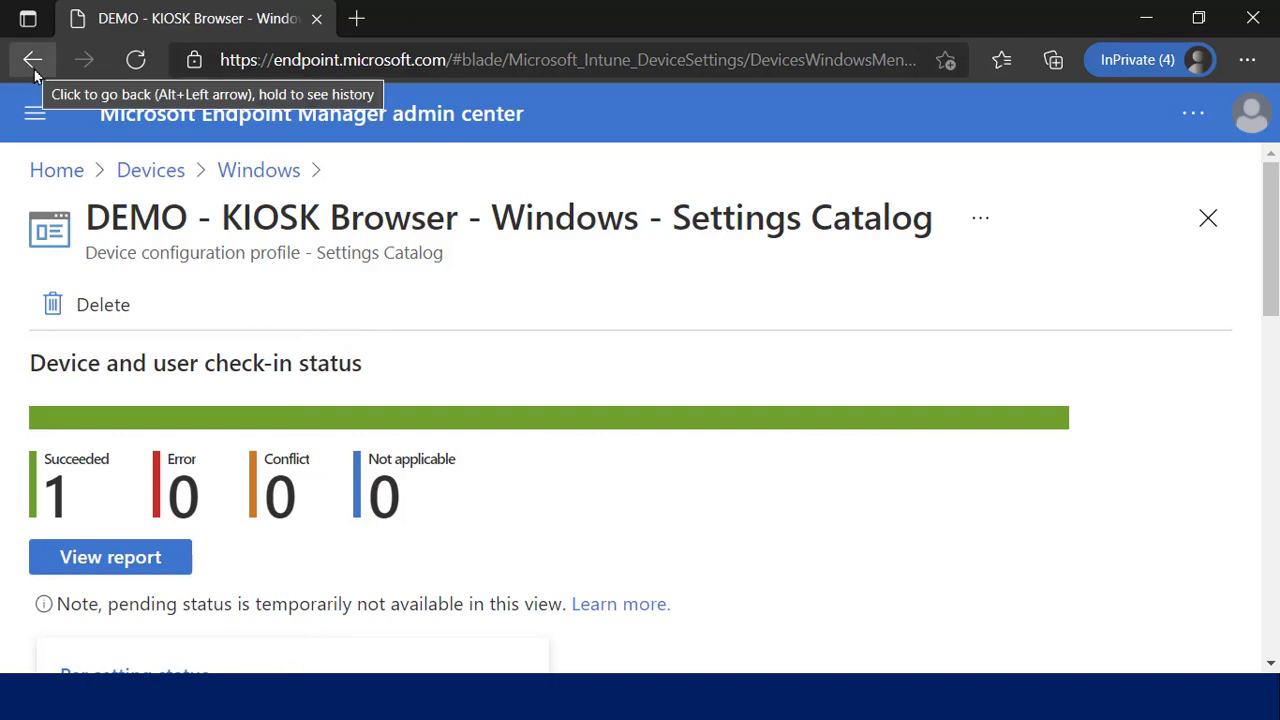
click(35, 115)
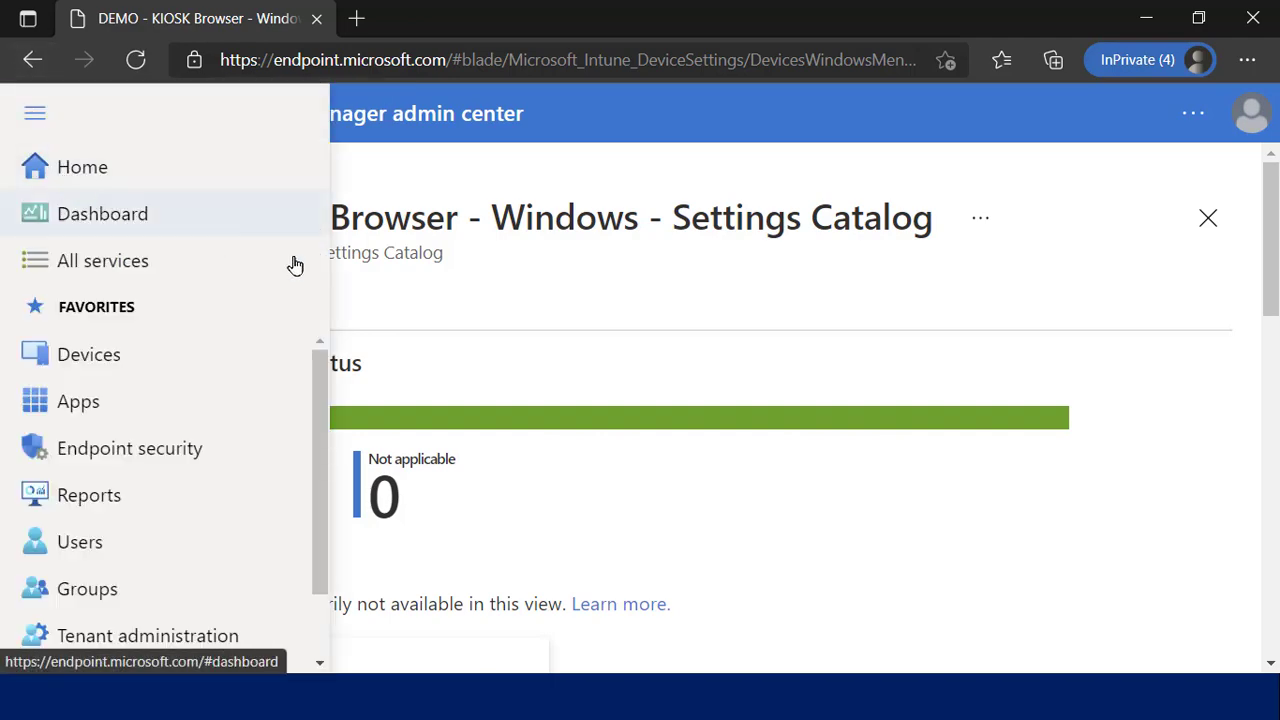
click(546, 369)
Open the configuration settings of the DEMO - KIOSK Browser profile for editing
scroll(546, 369, down, 3)
scroll(546, 369, down, 6)
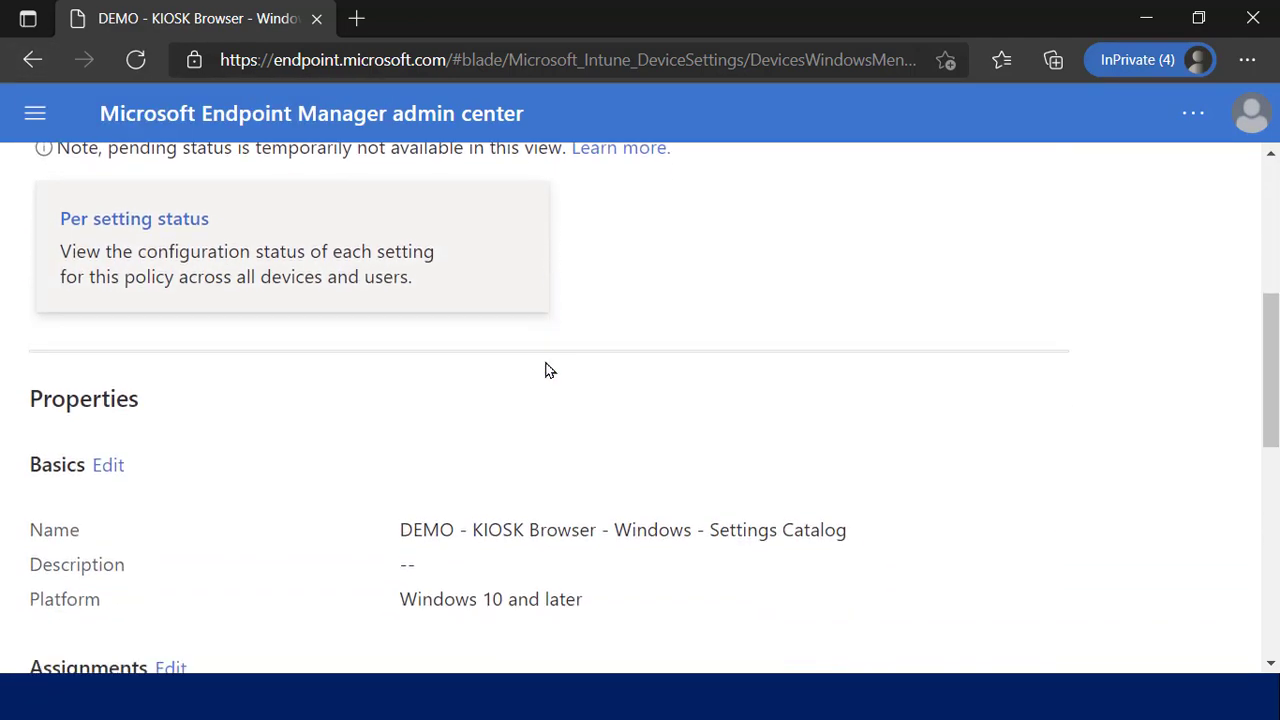
scroll(546, 369, down, 3)
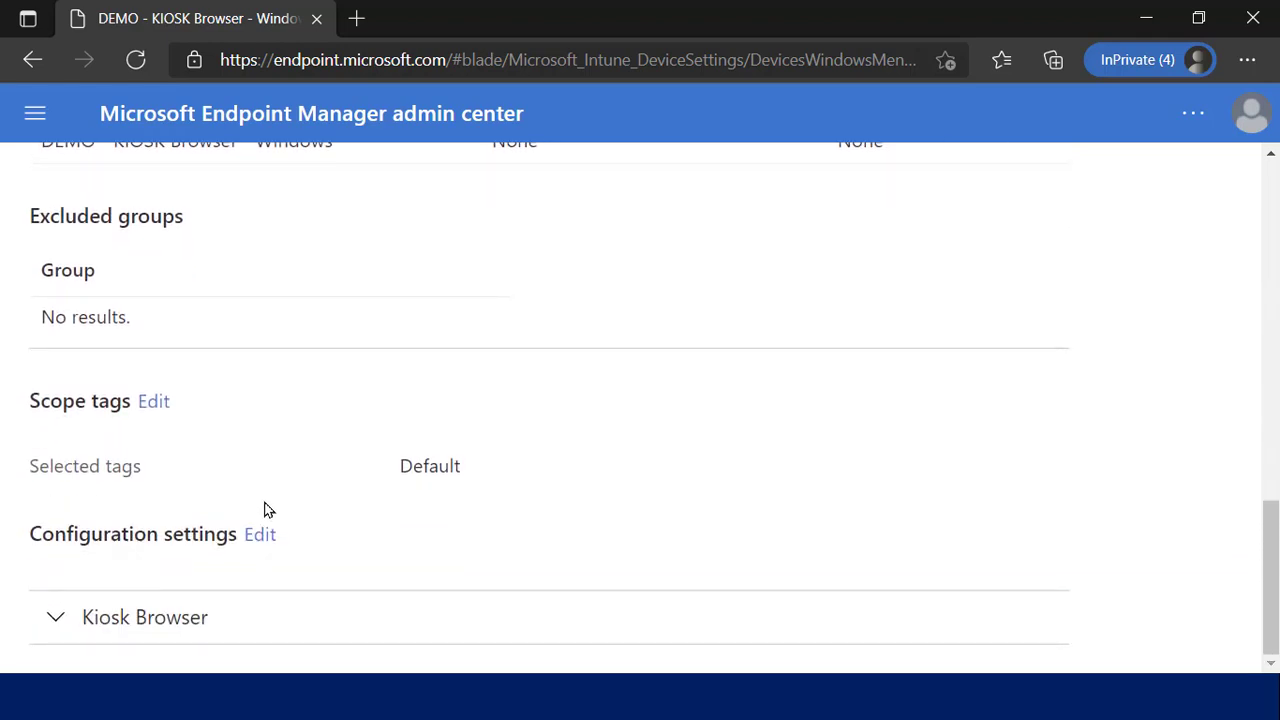
click(261, 535)
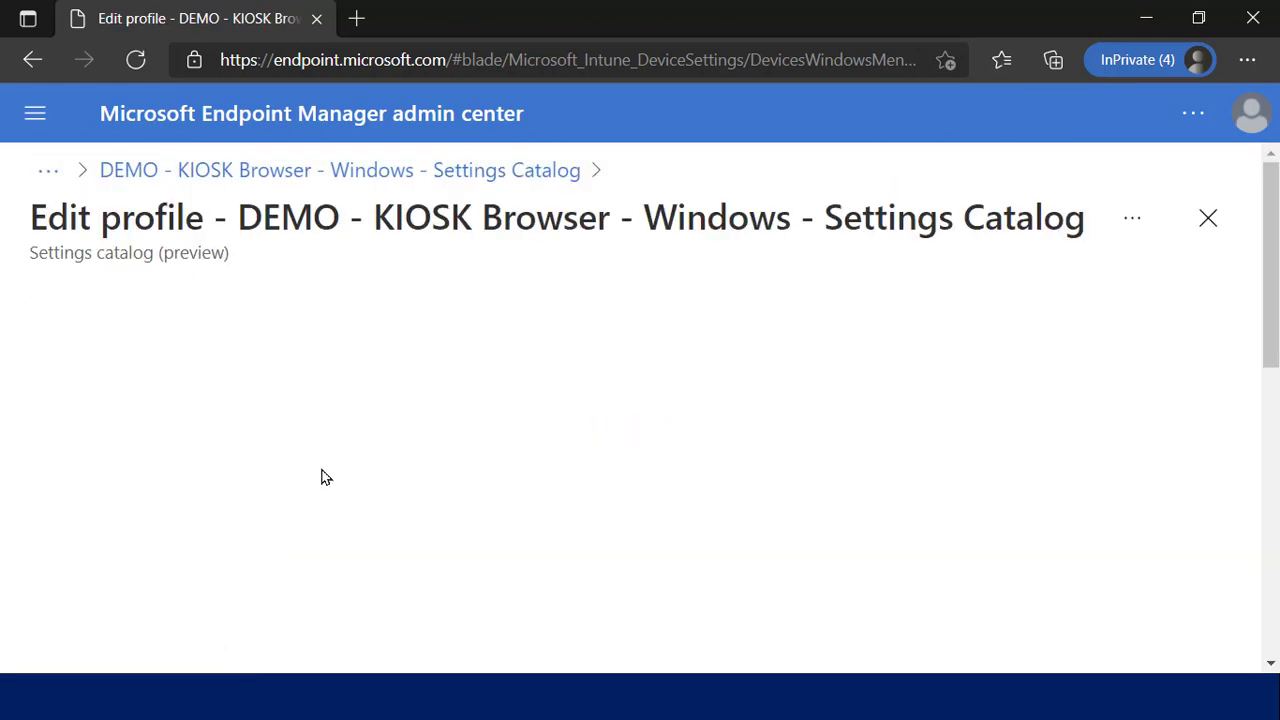
Examine the profile's Kiosk Browser settings for blocked URLs and exceptions, default URL, session, home and navigation buttons, and restart on idle time
scroll(595, 366, down, 3)
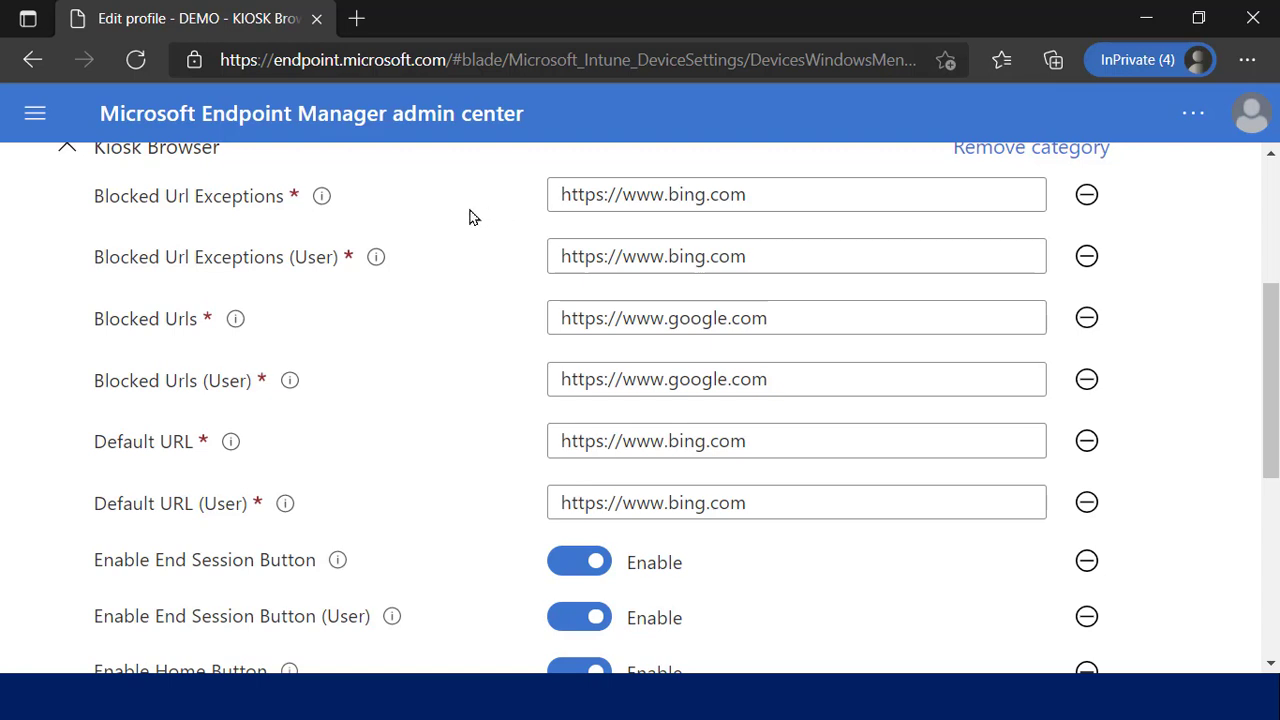
mouse_move(323, 200)
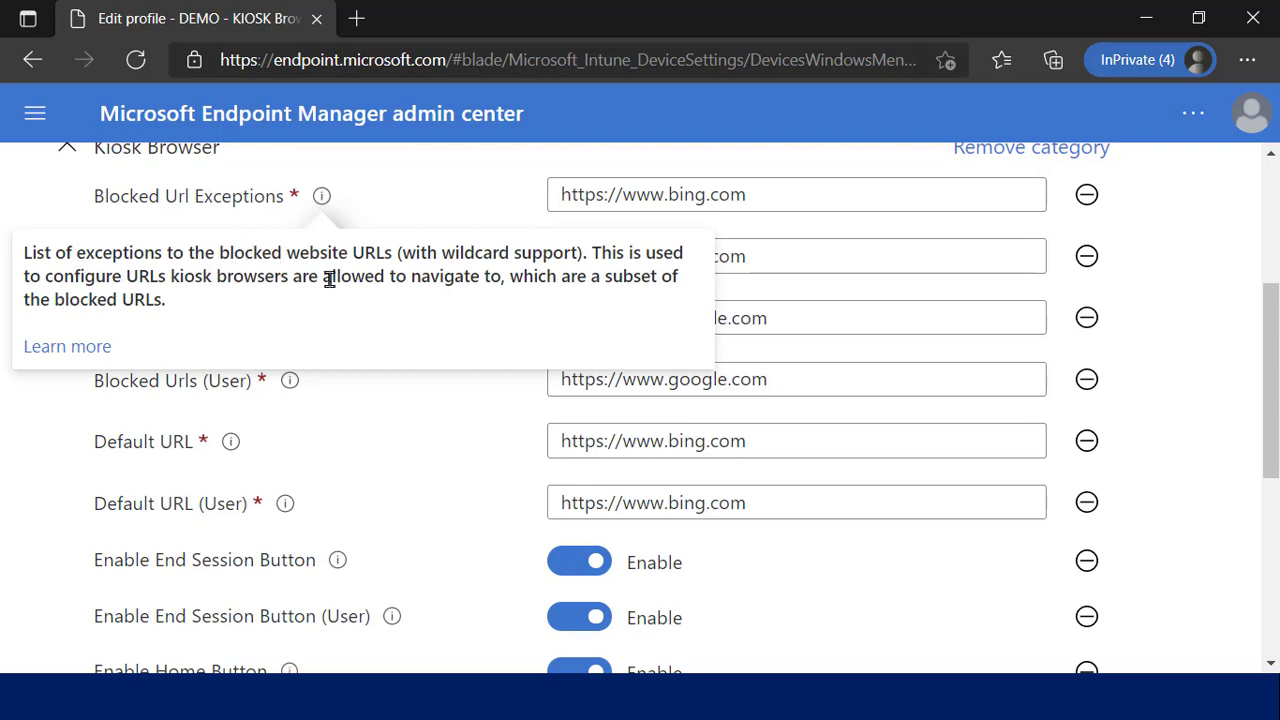
click(765, 200)
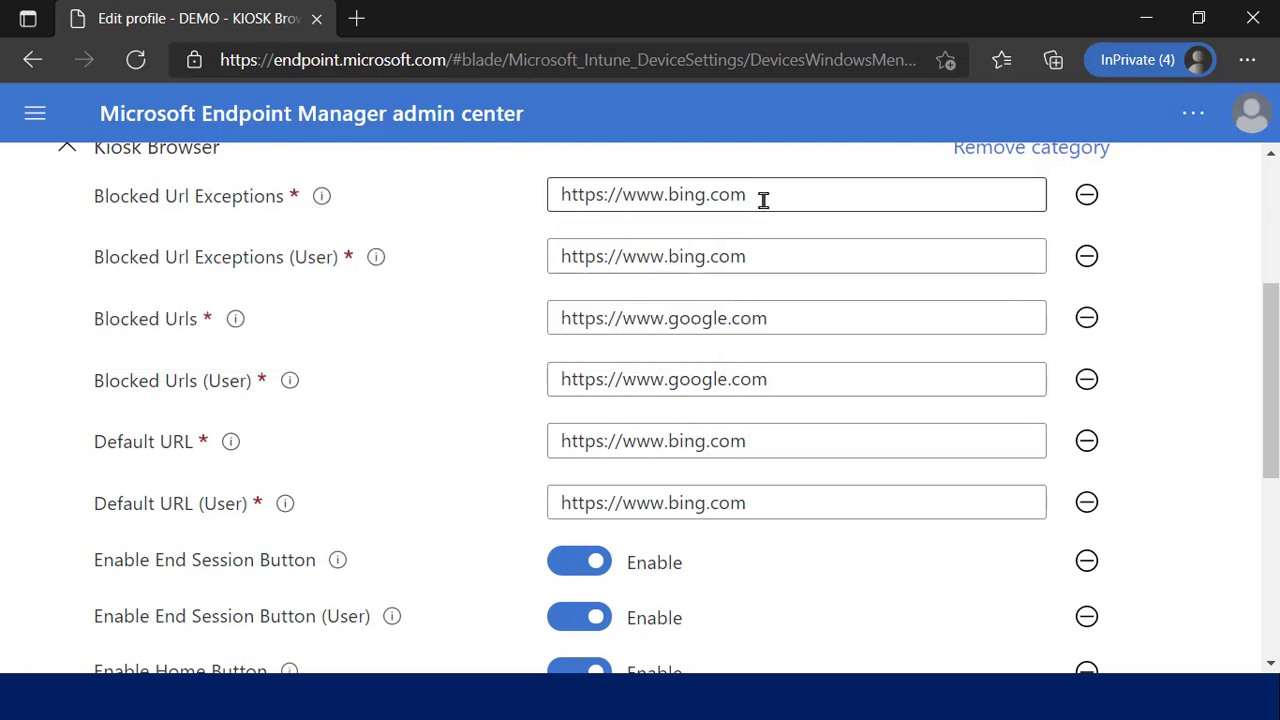
double_click(765, 198)
mouse_move(236, 323)
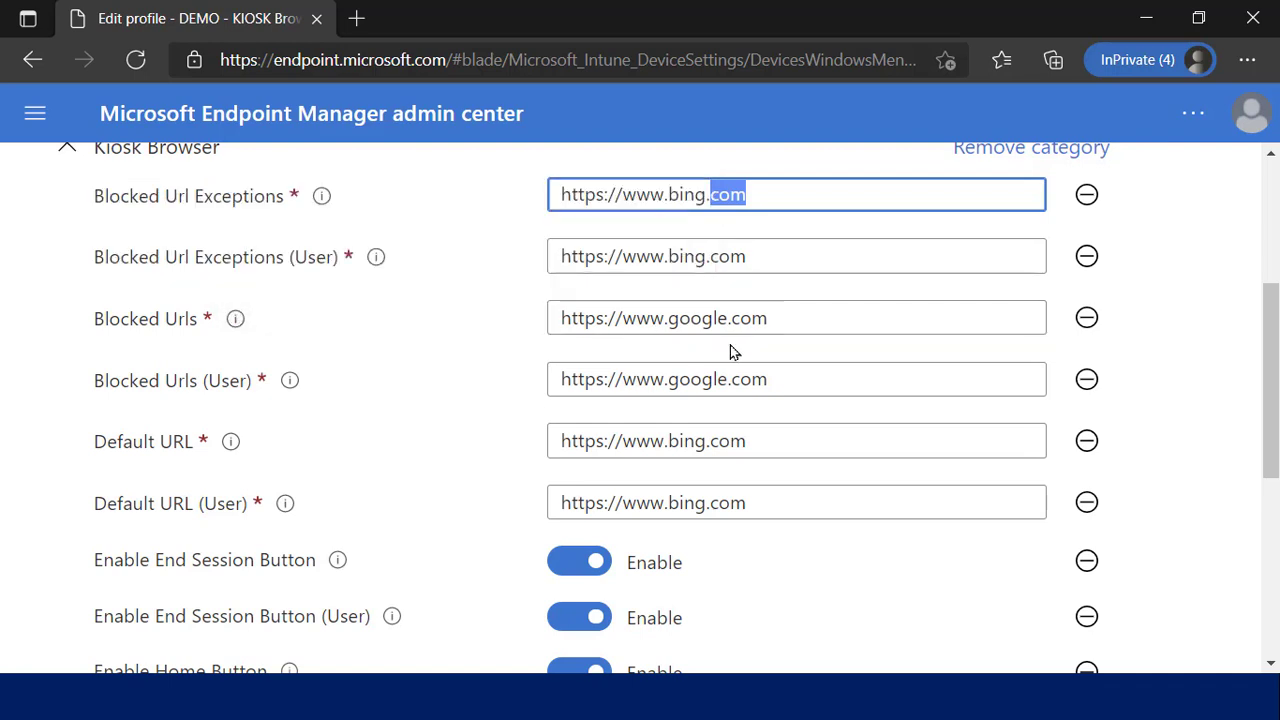
click(798, 314)
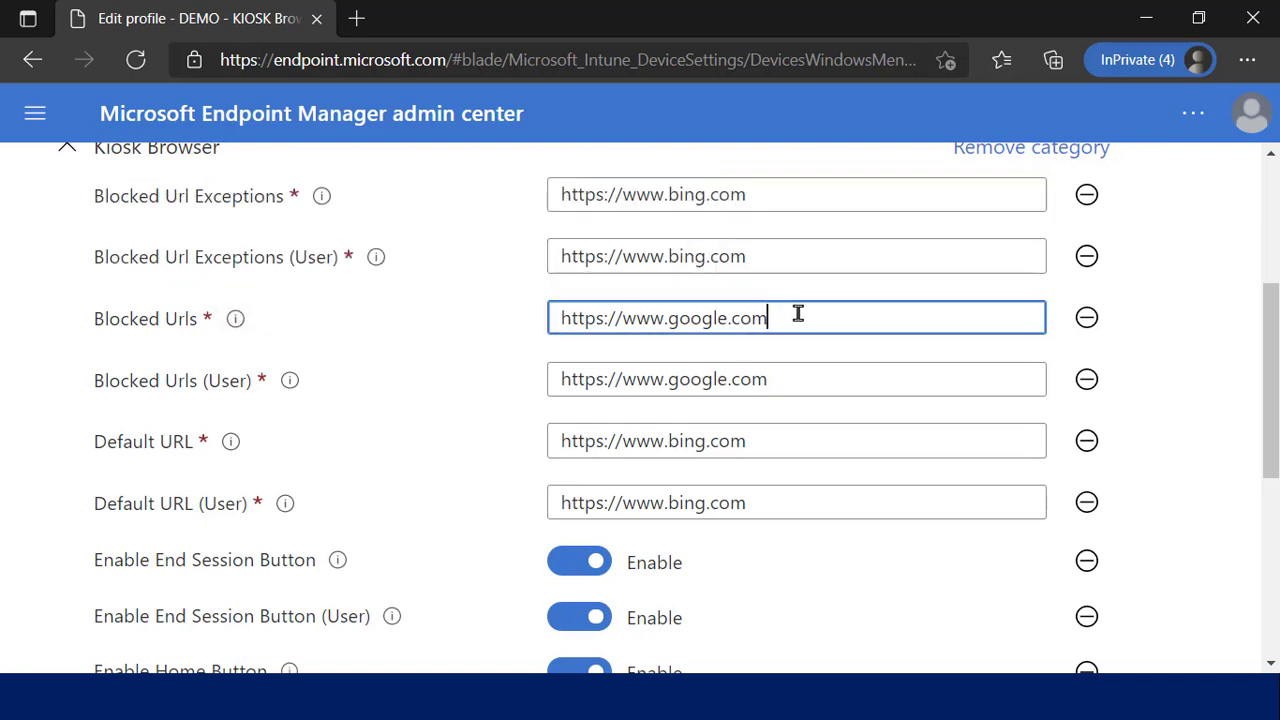
click(801, 439)
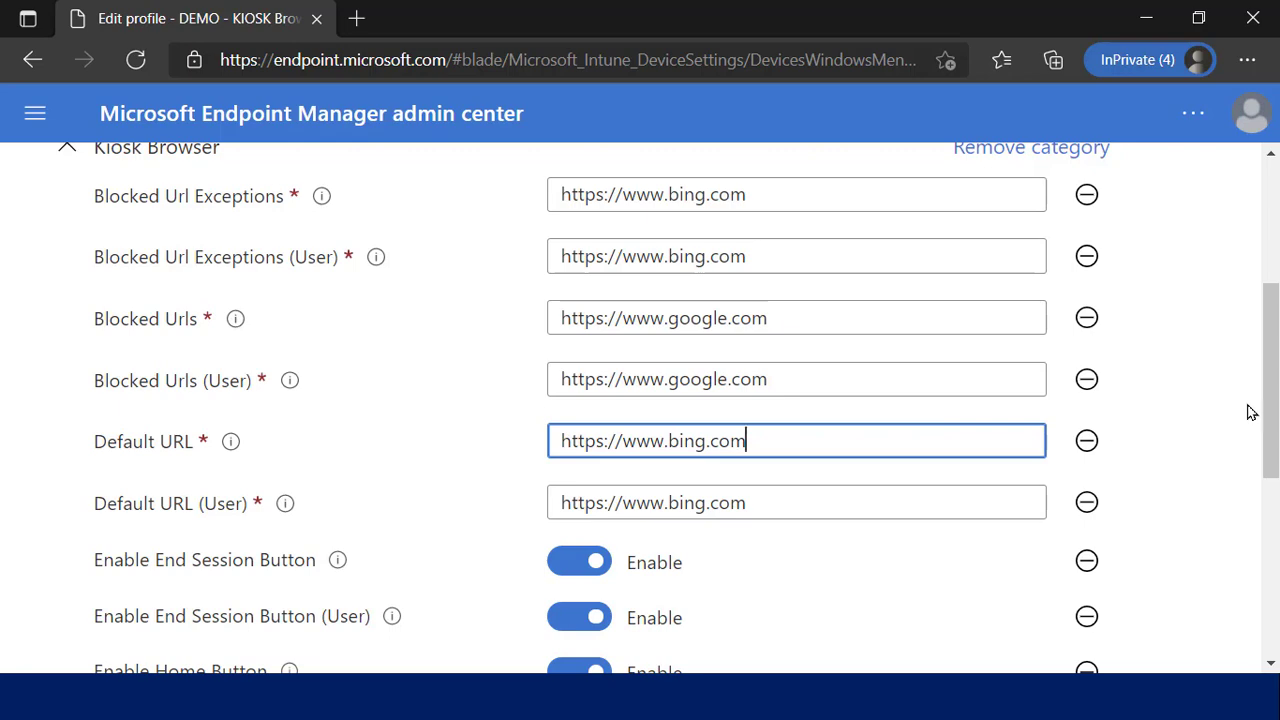
scroll(1276, 402, down, 1)
scroll(1276, 402, down, 5)
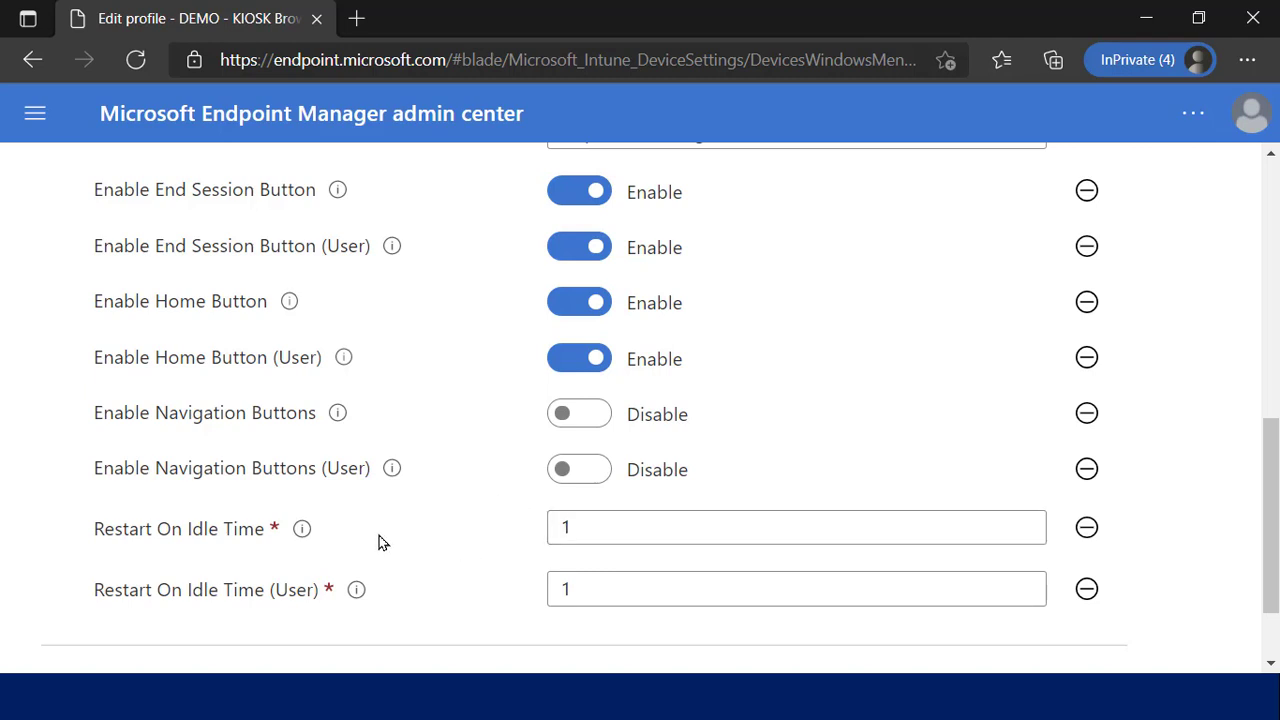
mouse_move(307, 533)
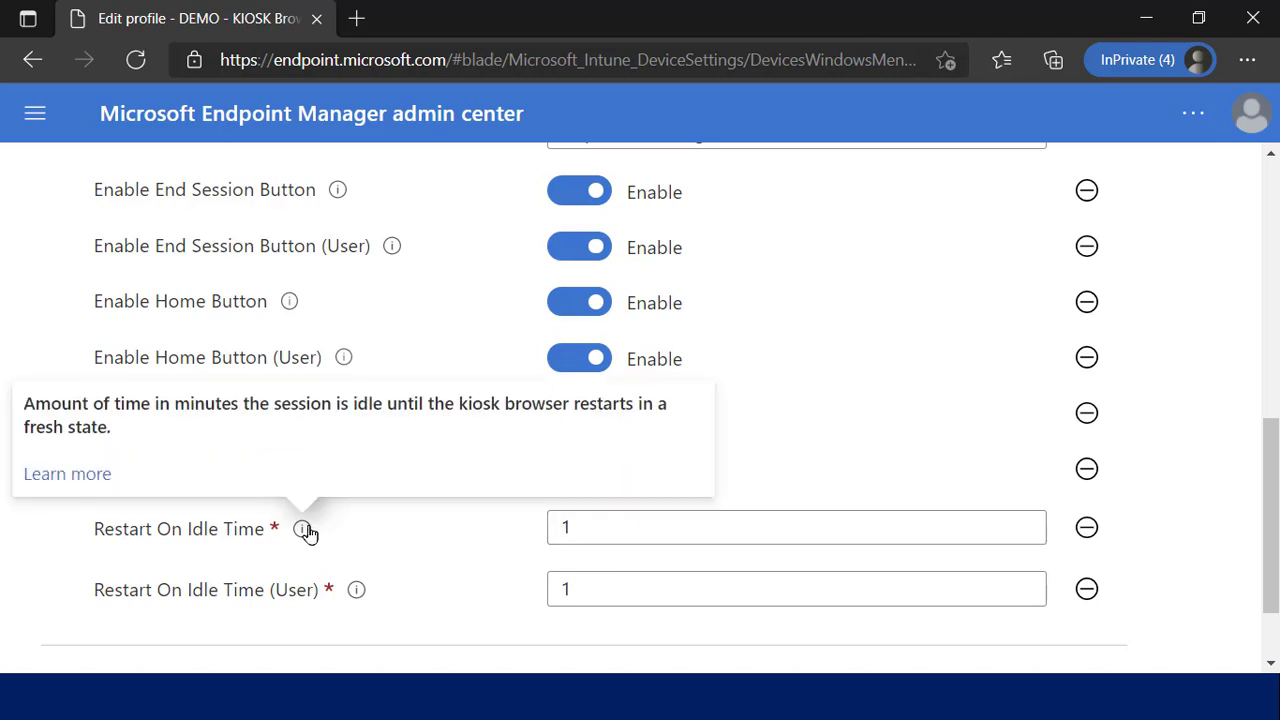
mouse_move(358, 596)
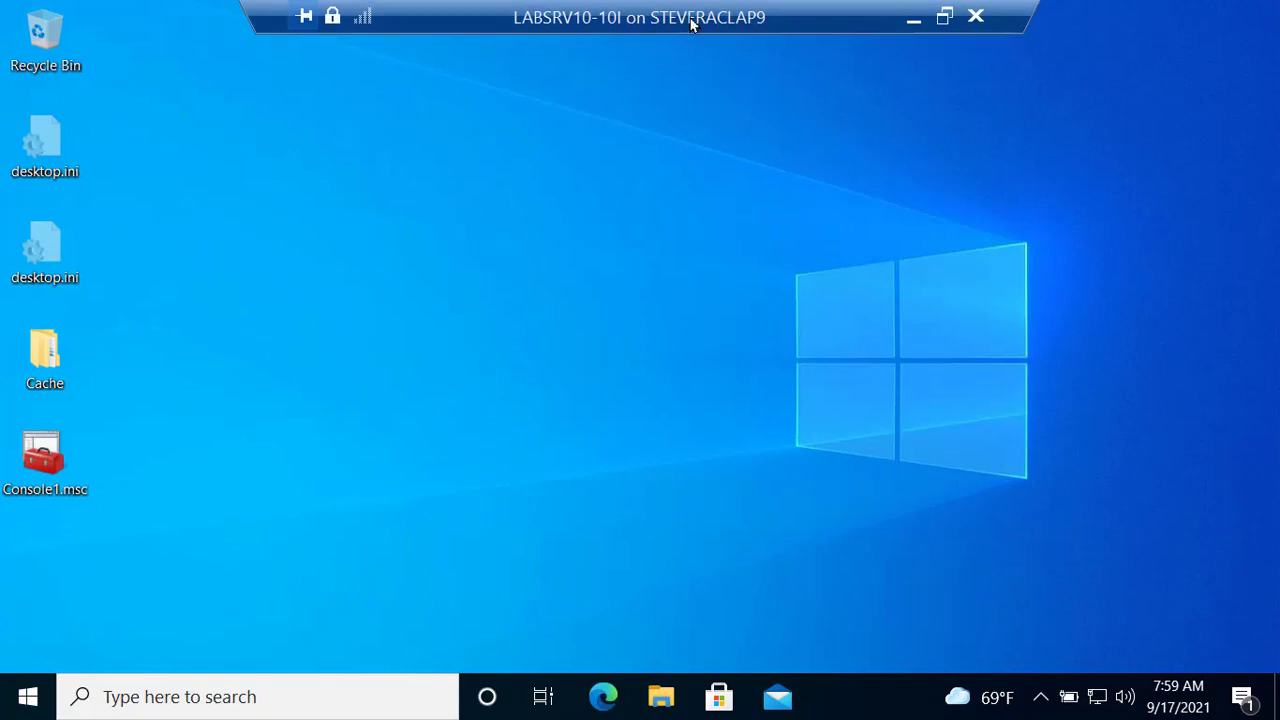
double_click(690, 24)
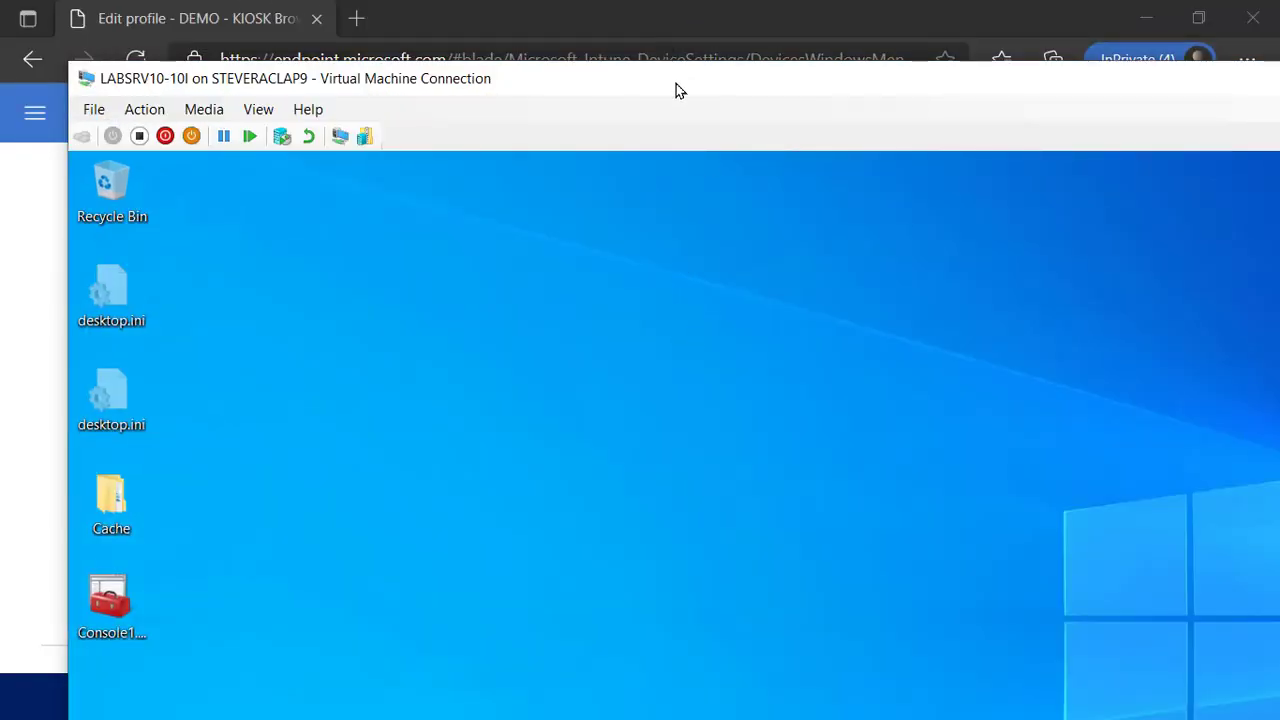
double_click(702, 81)
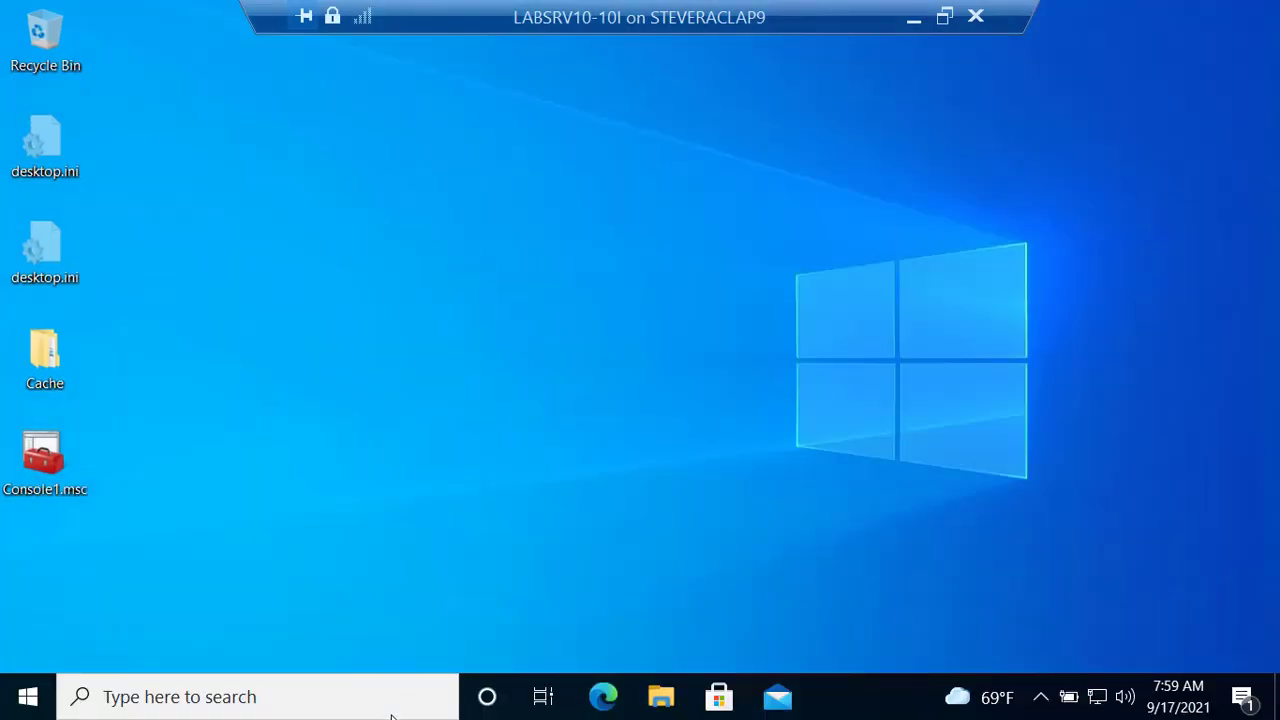
click(604, 697)
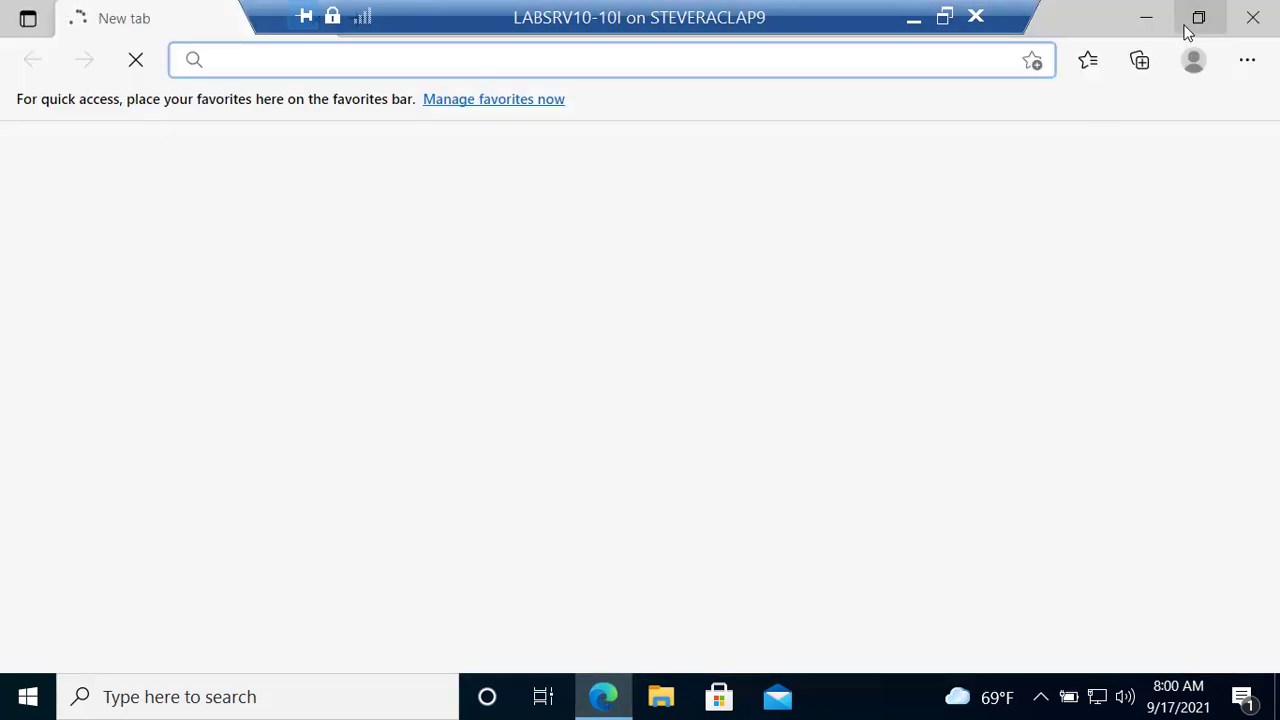
click(1262, 24)
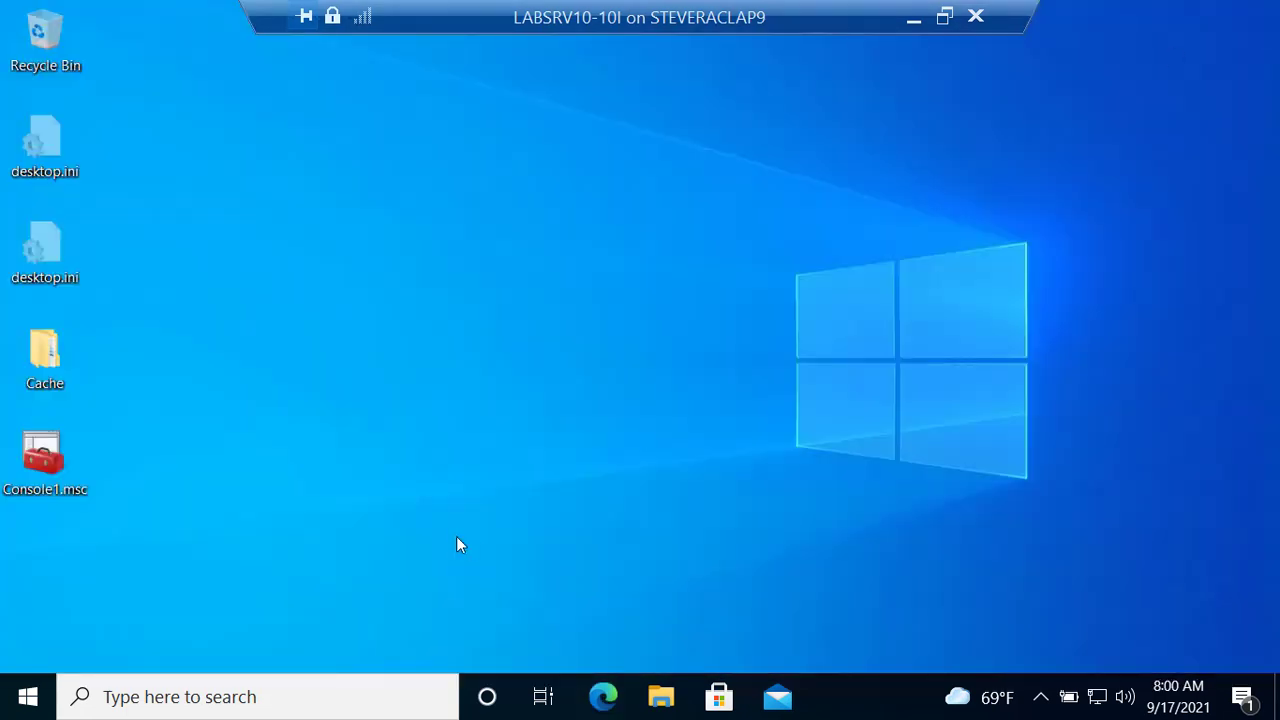
Find and launch the Kiosk Browser app on the LABSRV10-10I virtual machine, keeping its window maximized
click(230, 697)
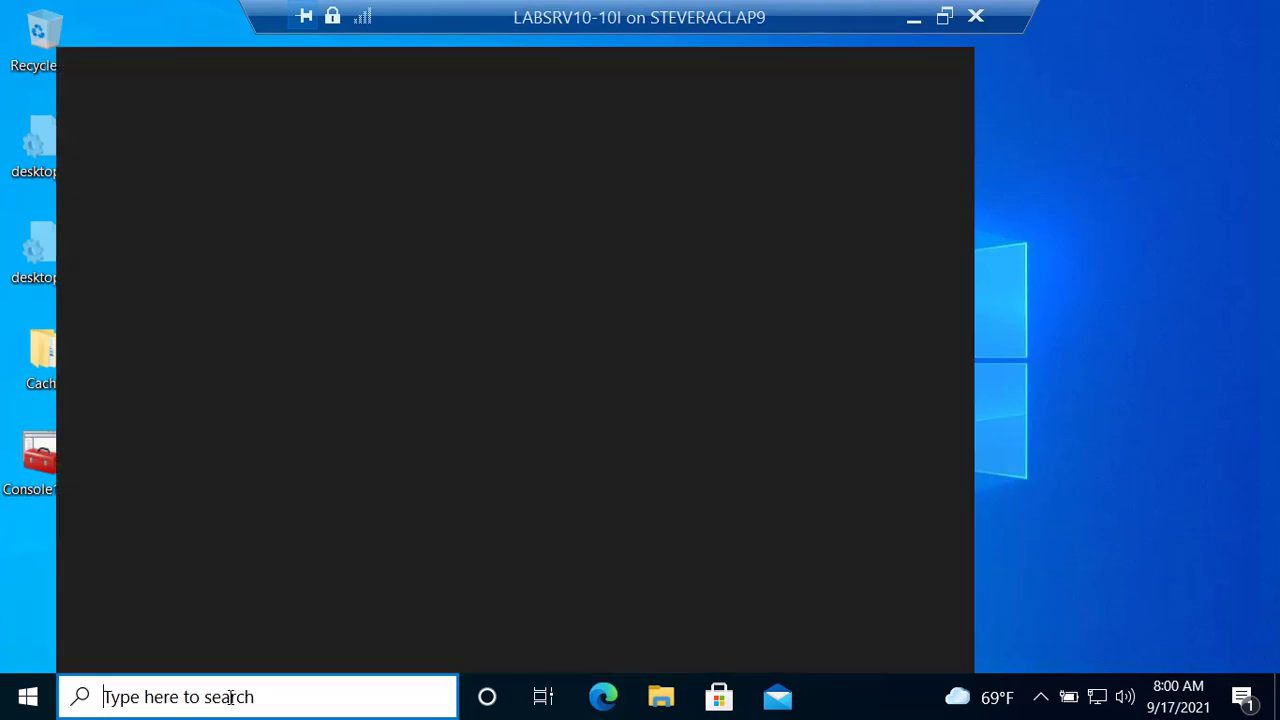
text(ki)
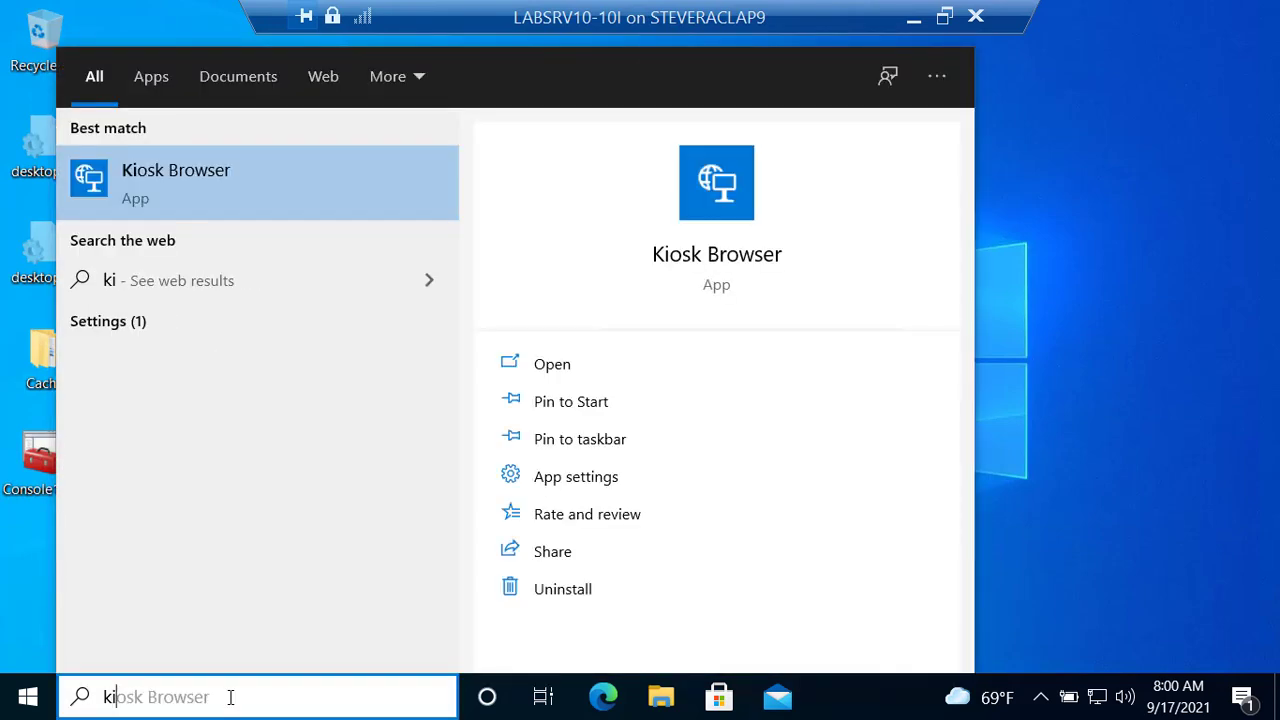
click(237, 186)
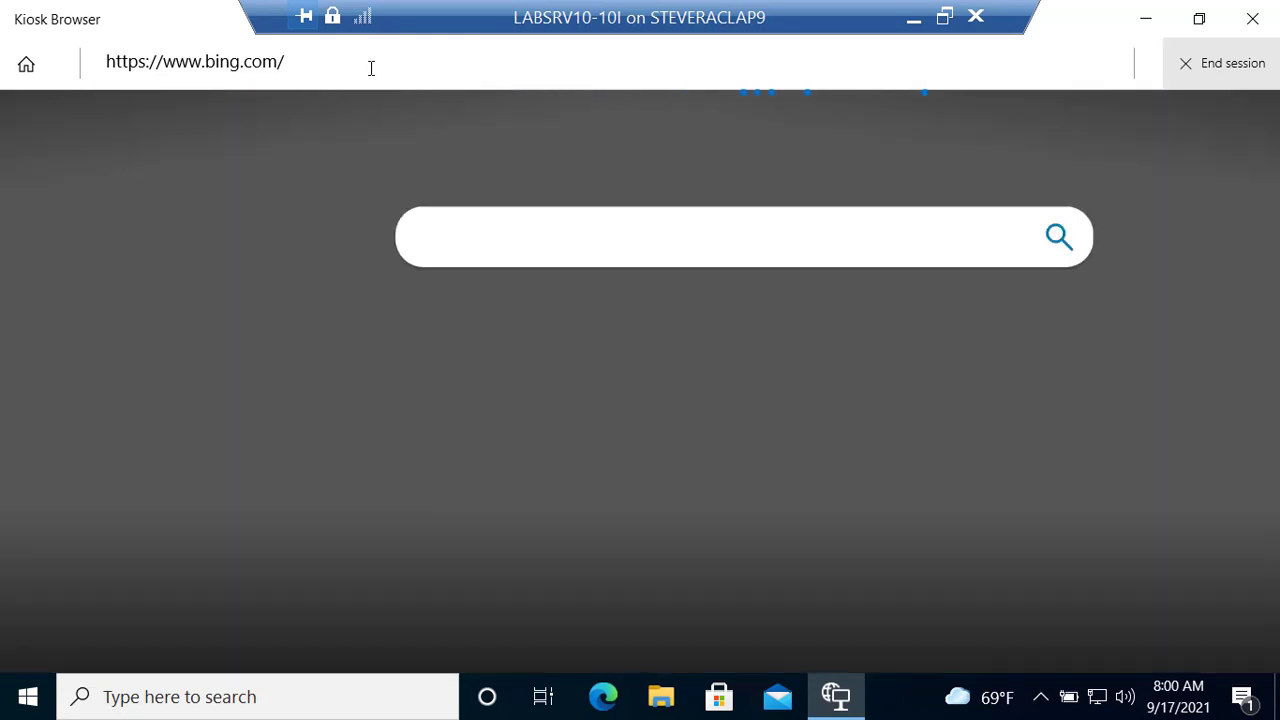
click(1199, 19)
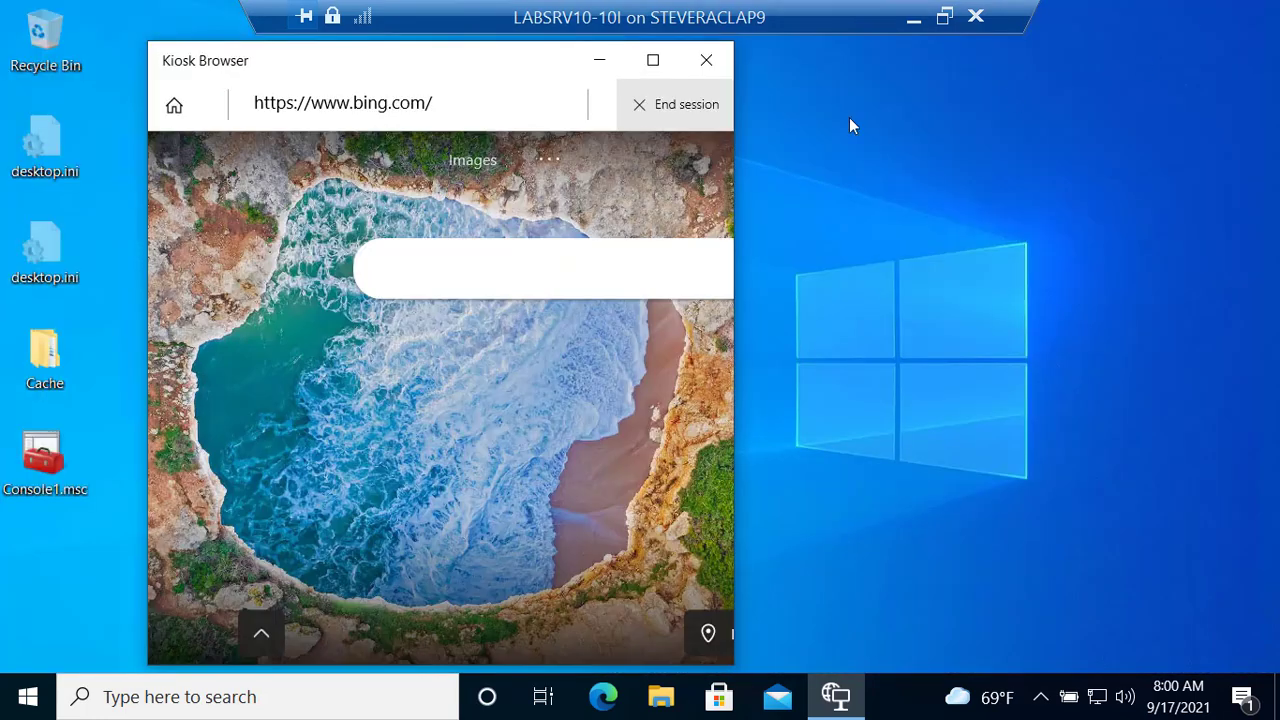
click(653, 60)
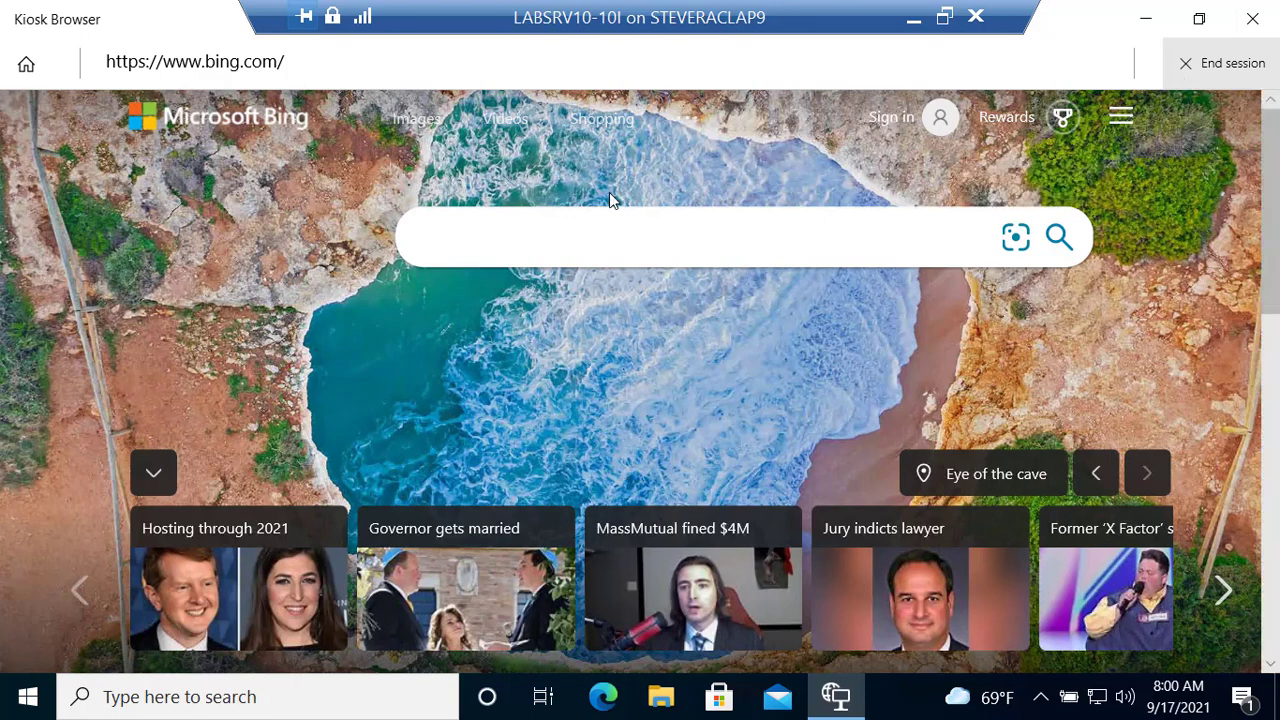
click(497, 60)
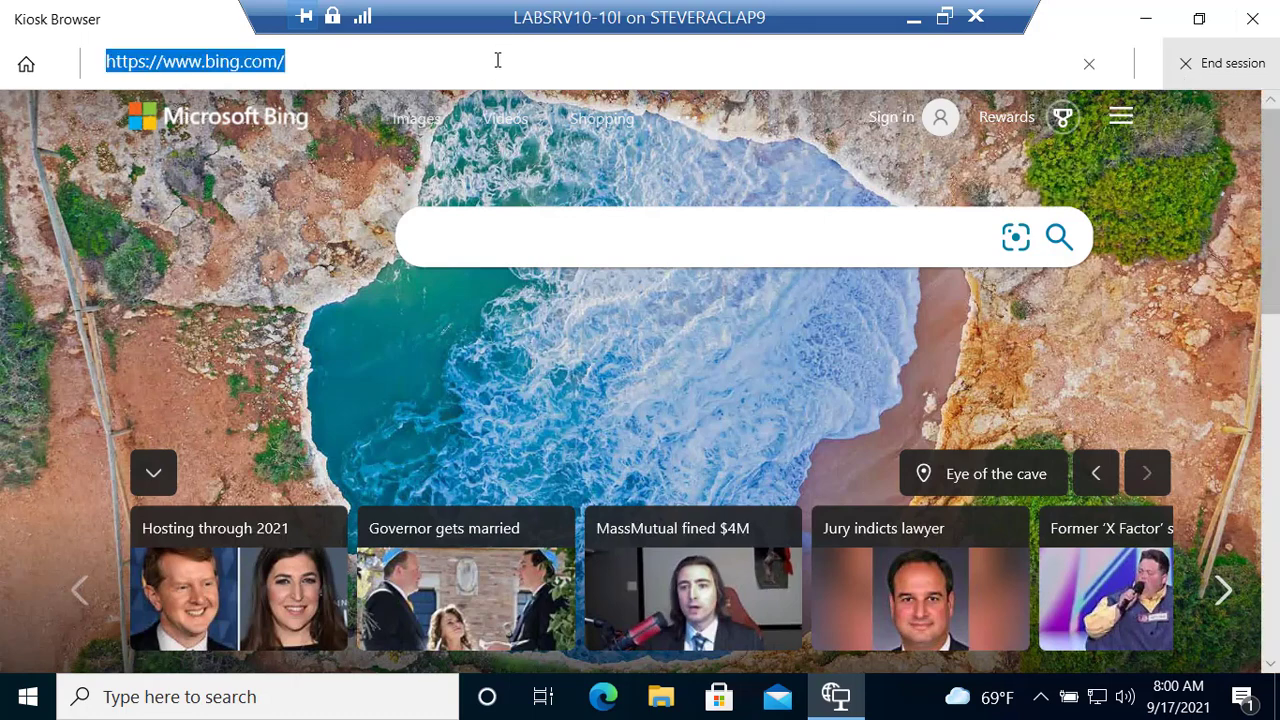
text(www.go)
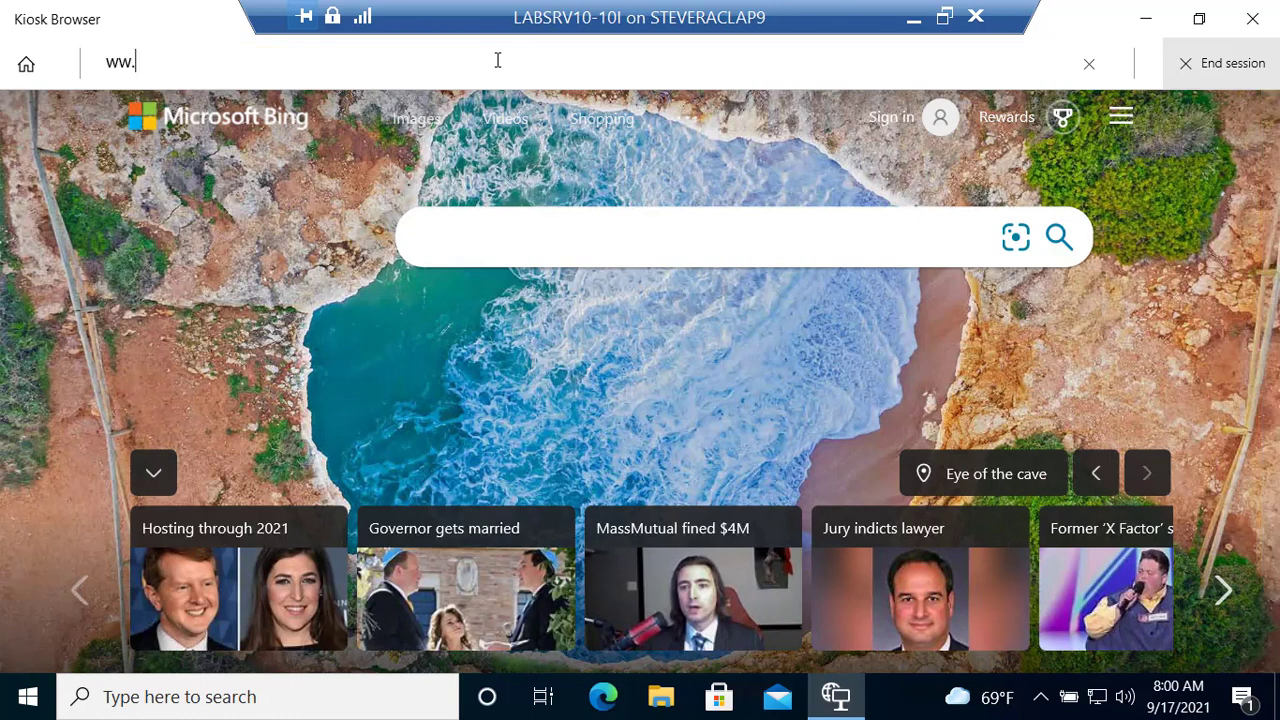
text(ogle)
text(.com)
key(Return)
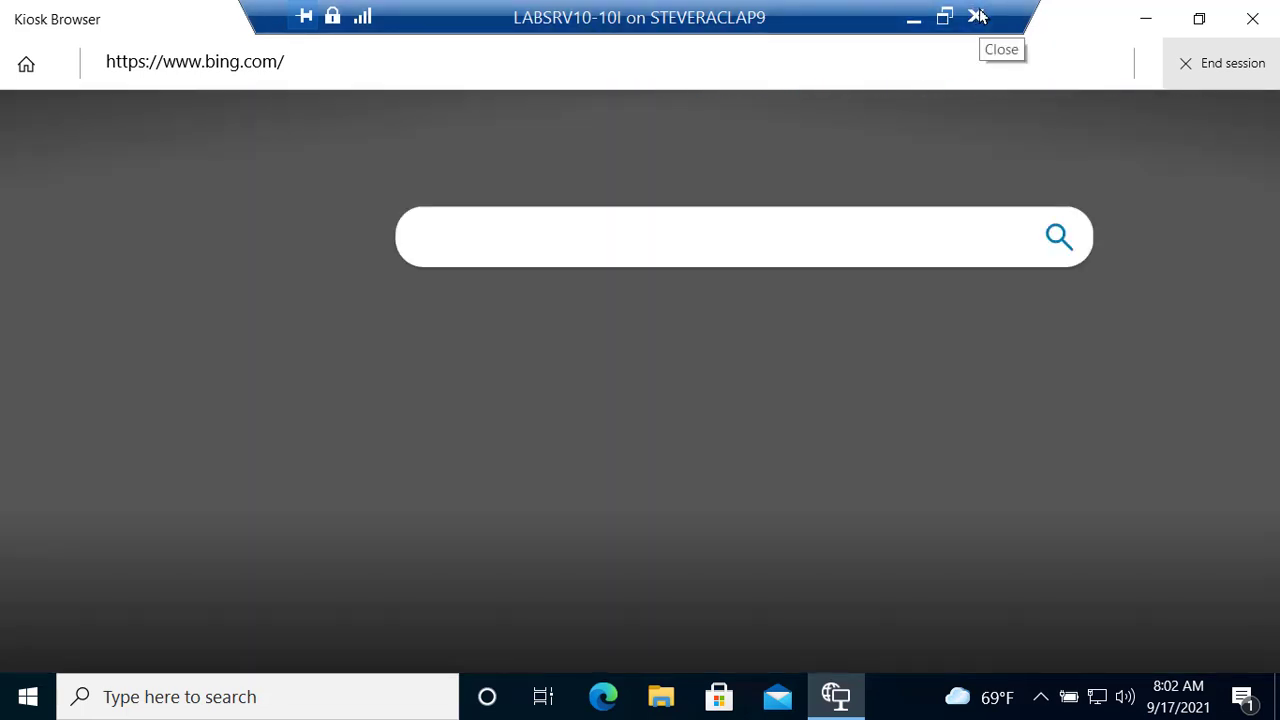
Close Kiosk Browser and the virtual machine connection, returning to the start of the profile's configuration settings in Endpoint Manager
click(1247, 24)
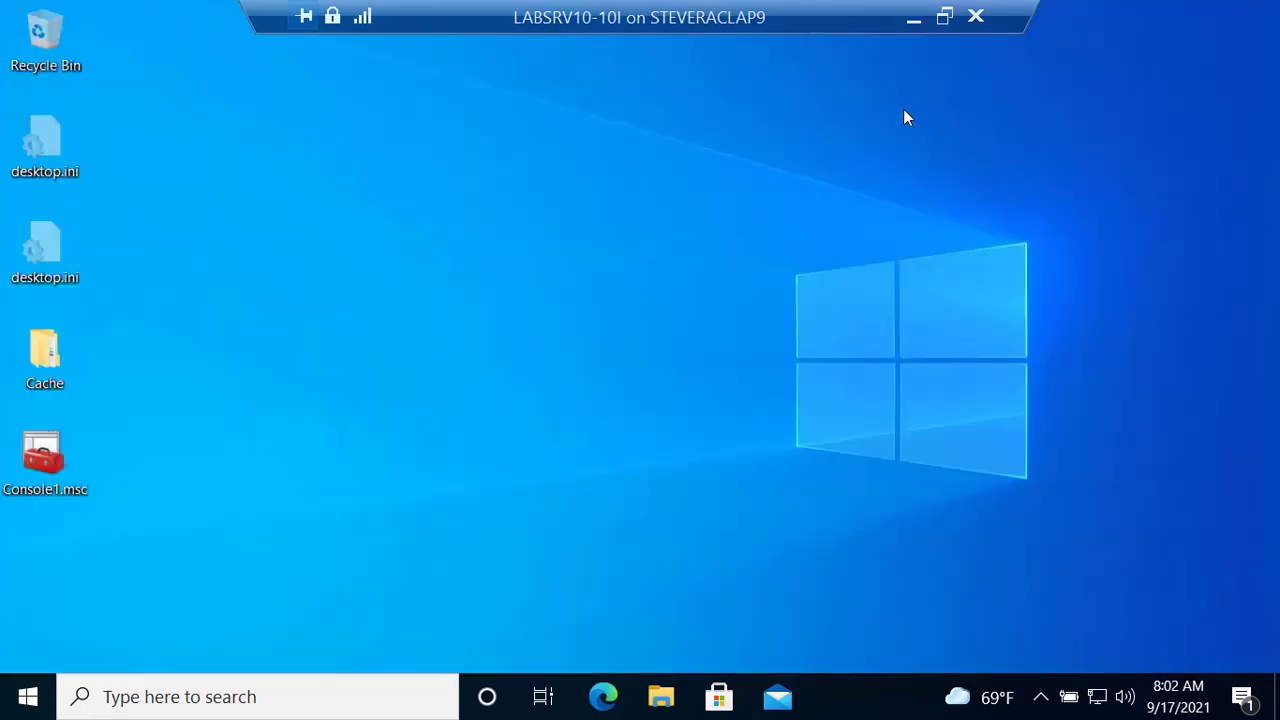
click(977, 17)
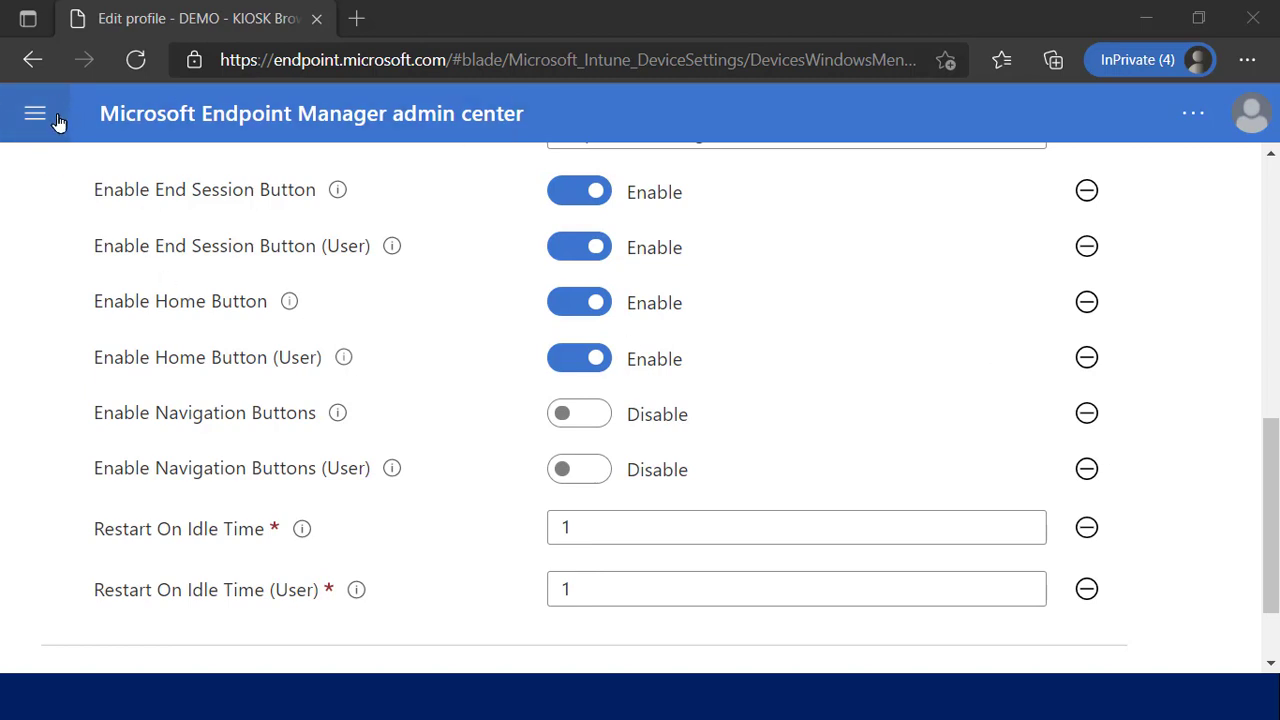
drag(1270, 470, 1274, 232)
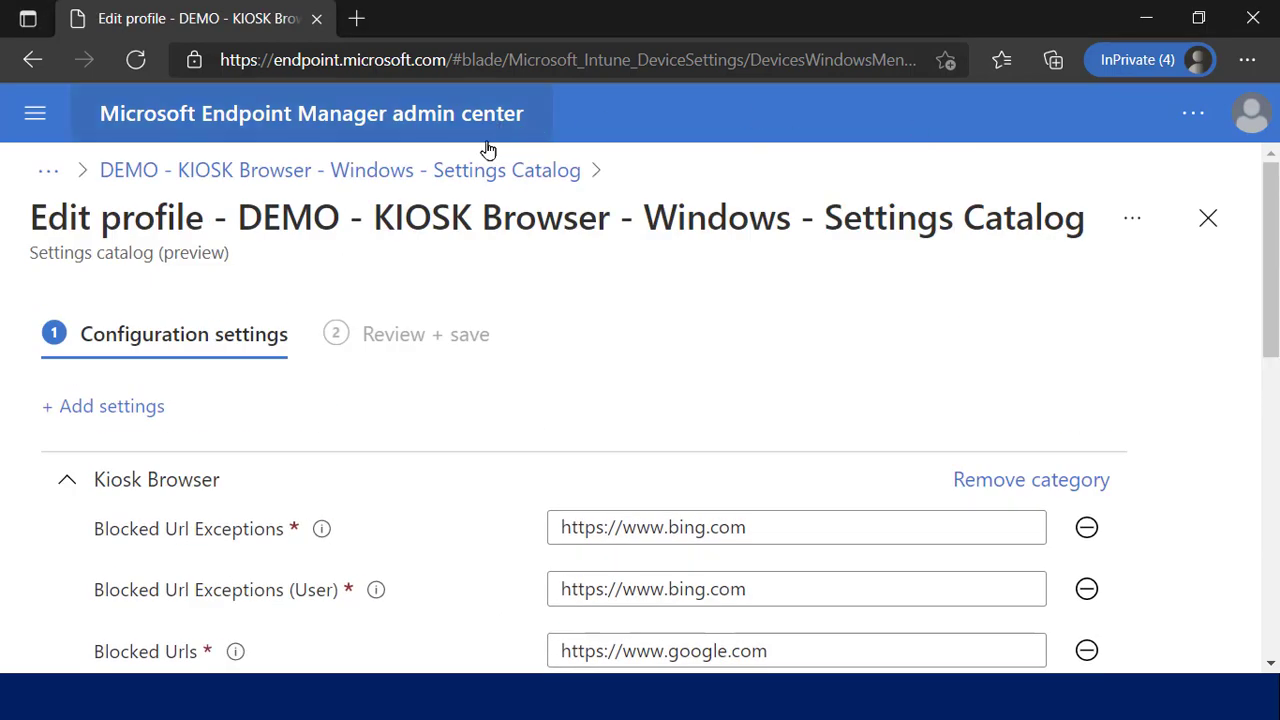
Leave the Kiosk Browser profile and open the configuration settings of the DEMO - KIOSK - Single App profile for editing
click(395, 184)
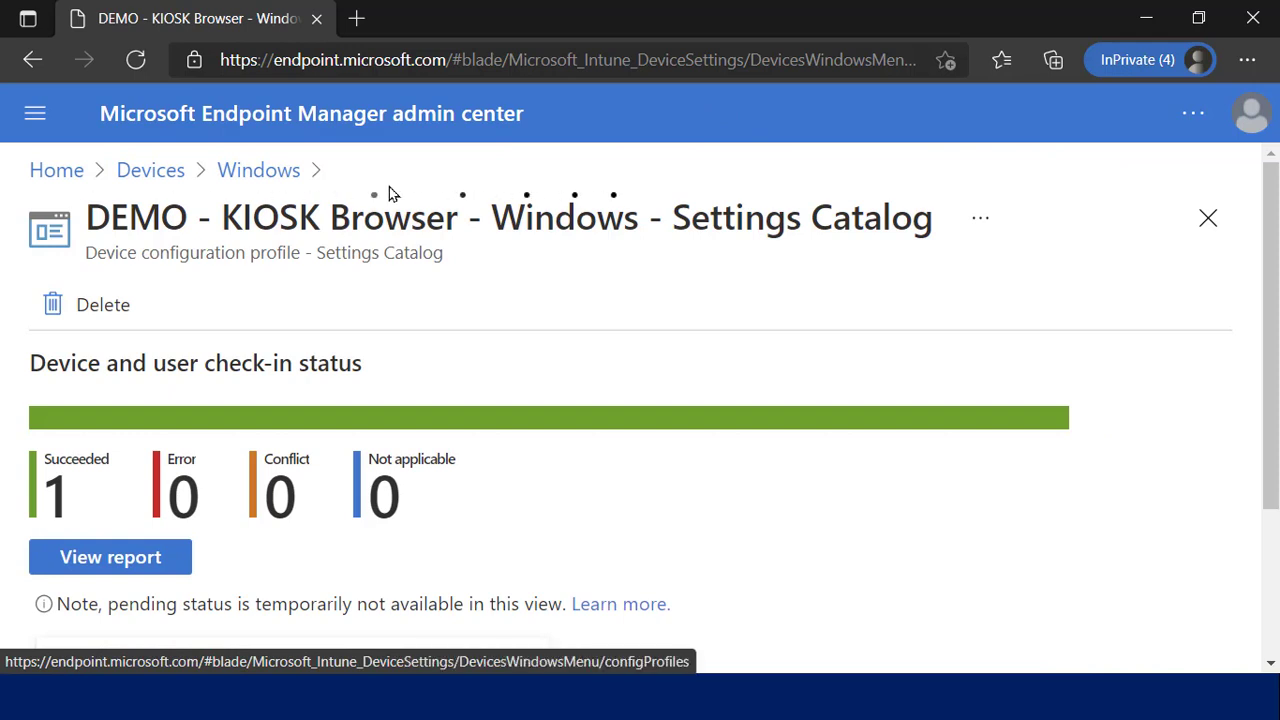
click(255, 175)
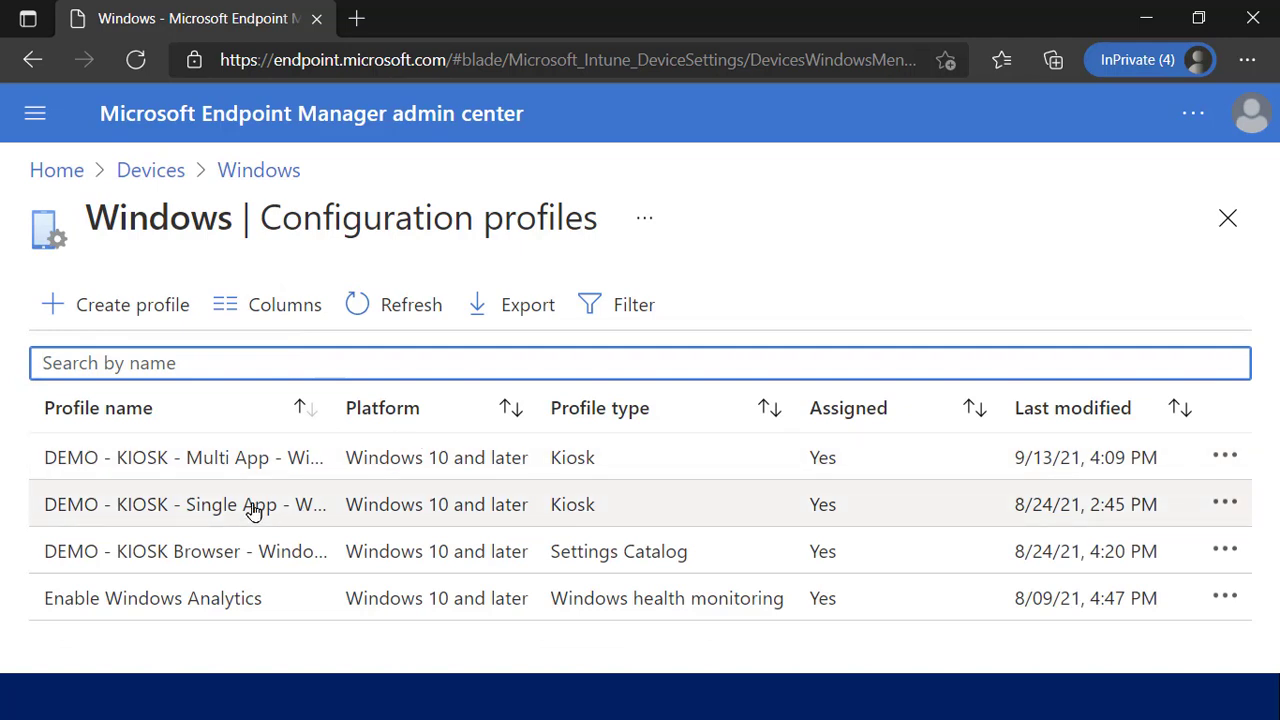
click(253, 508)
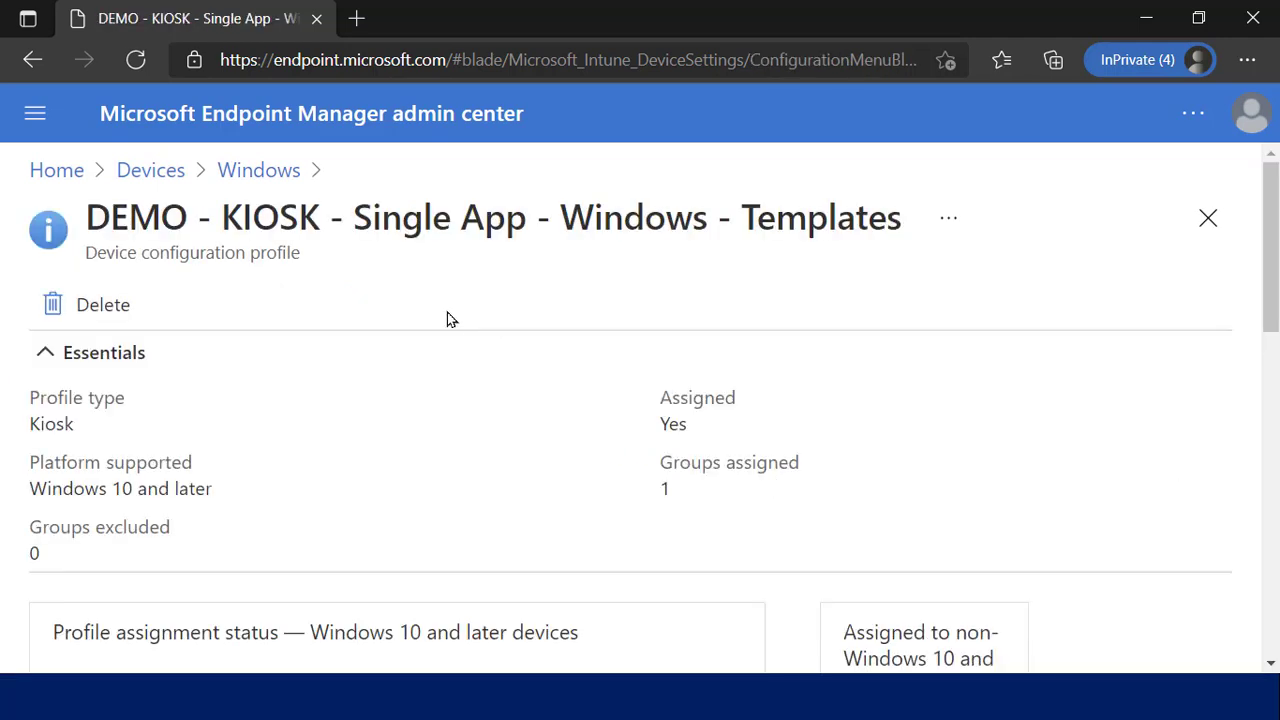
click(36, 116)
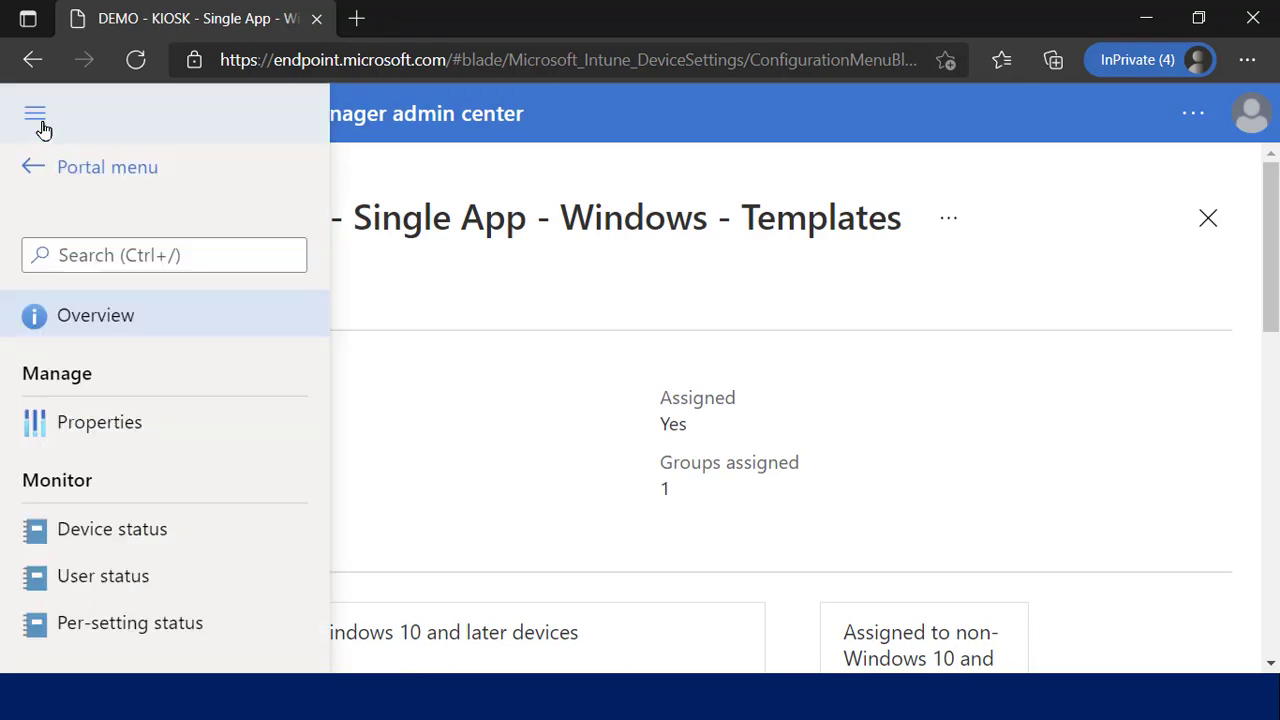
click(116, 434)
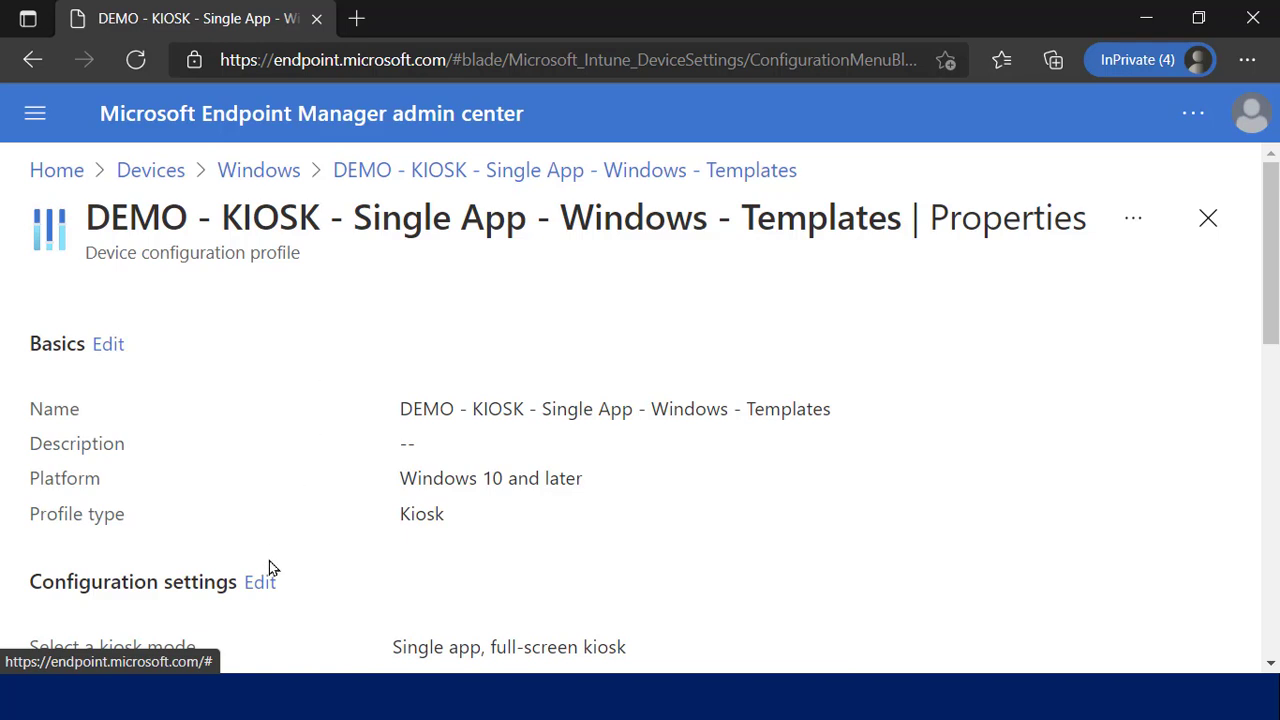
click(259, 584)
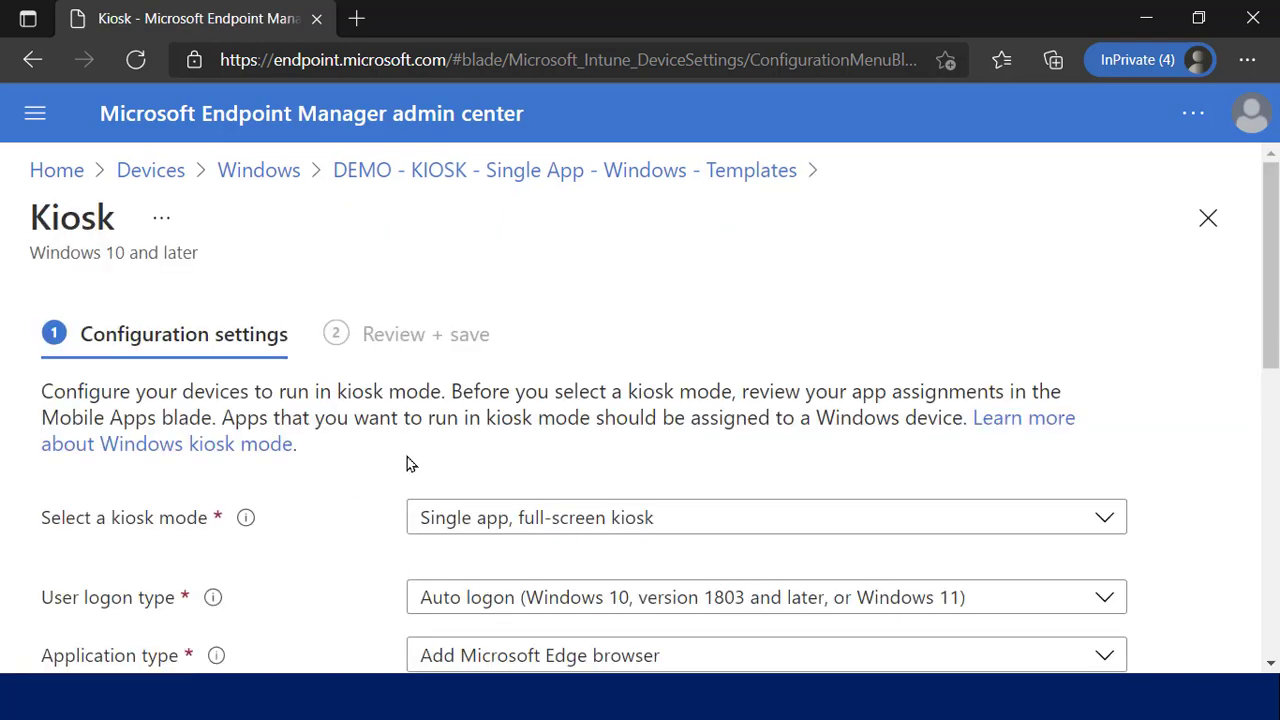
Try the Add Kiosk browser application type, reselect Add Microsoft Edge browser, and return to the Windows configuration profiles without saving
scroll(407, 463, down, 3)
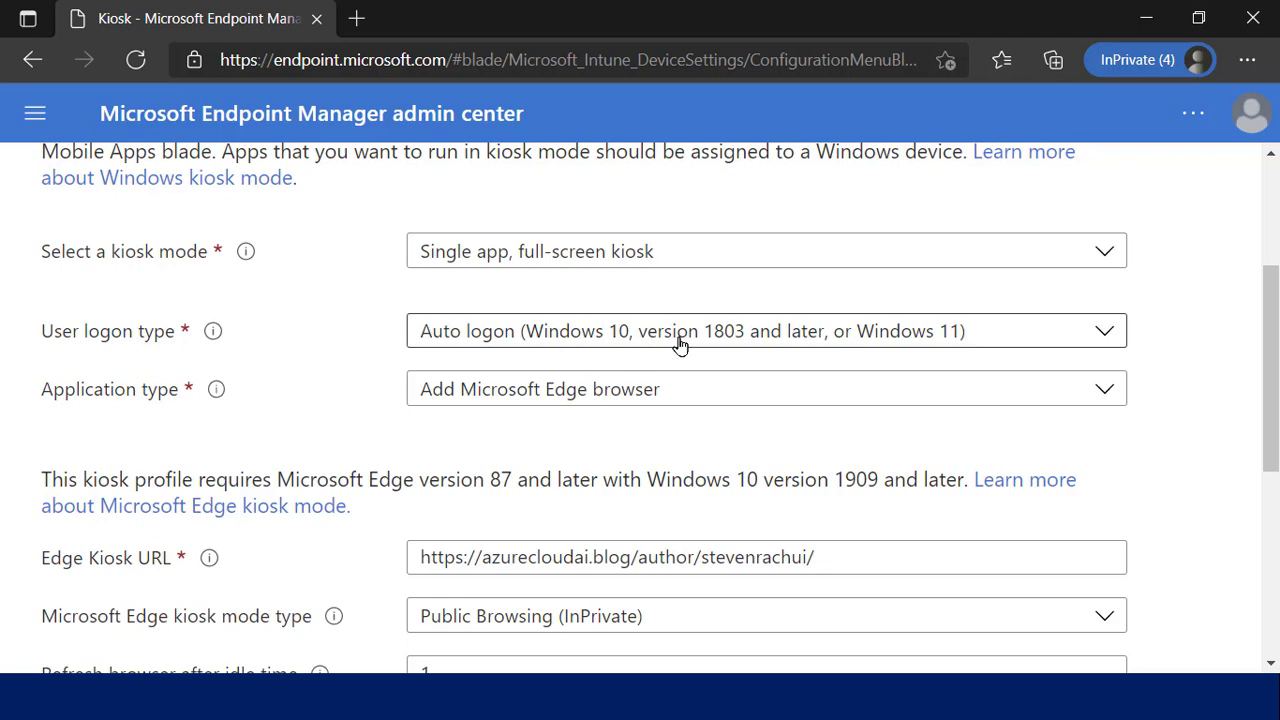
click(549, 394)
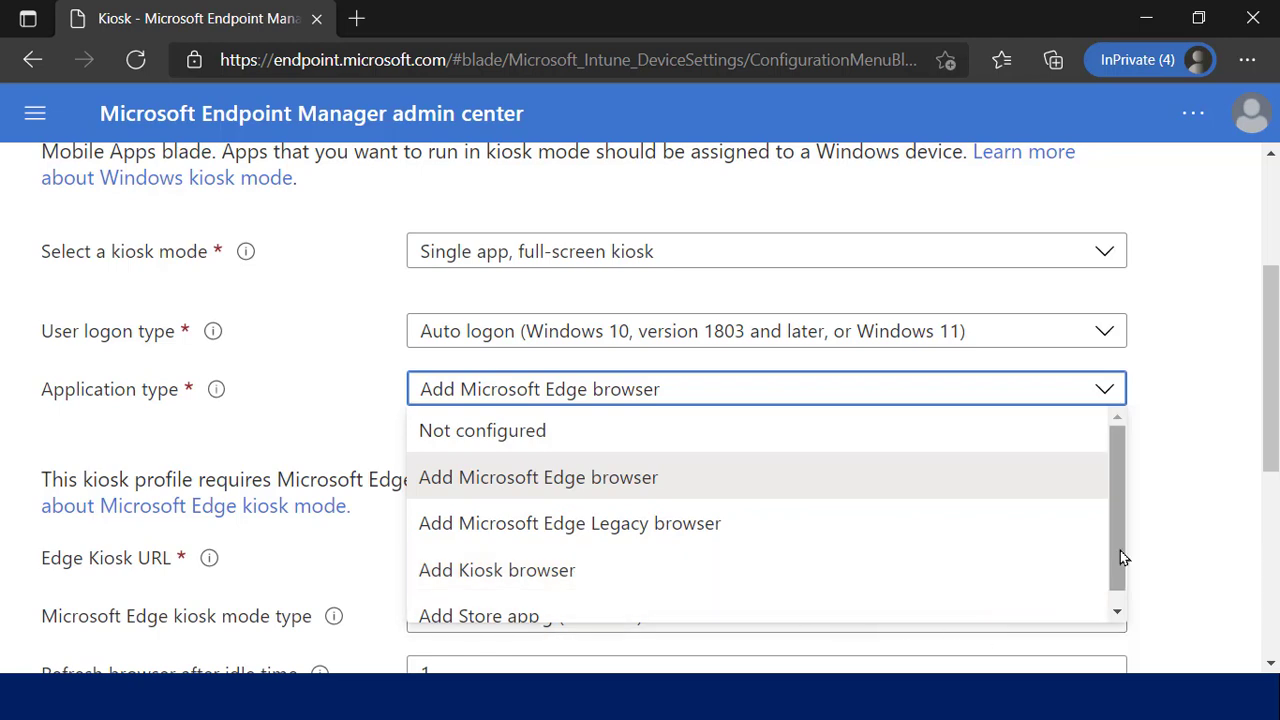
key(Escape)
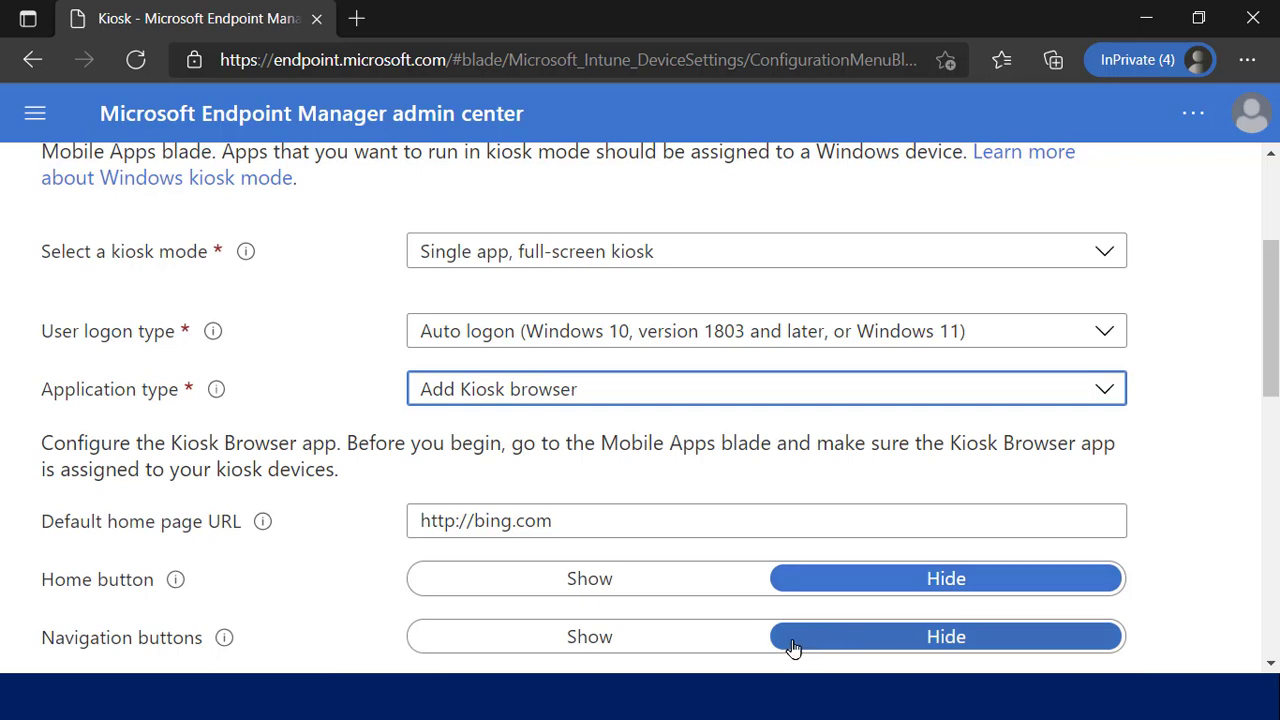
click(601, 399)
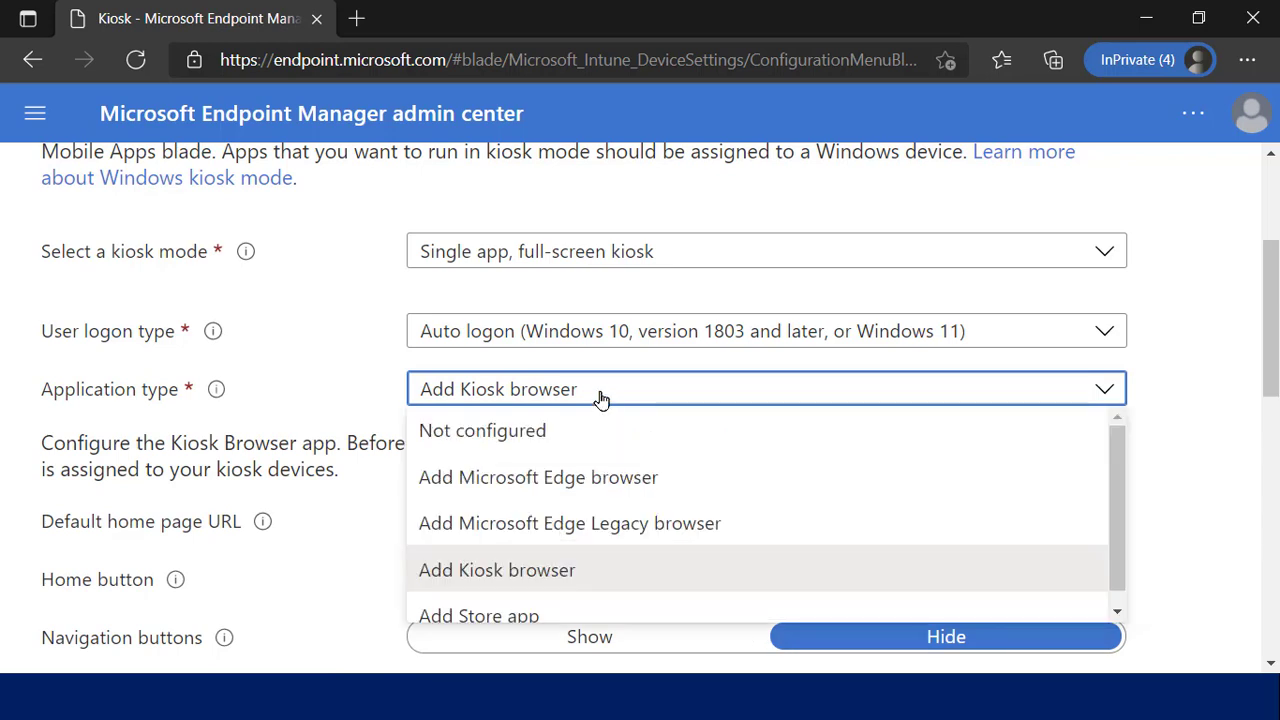
click(601, 399)
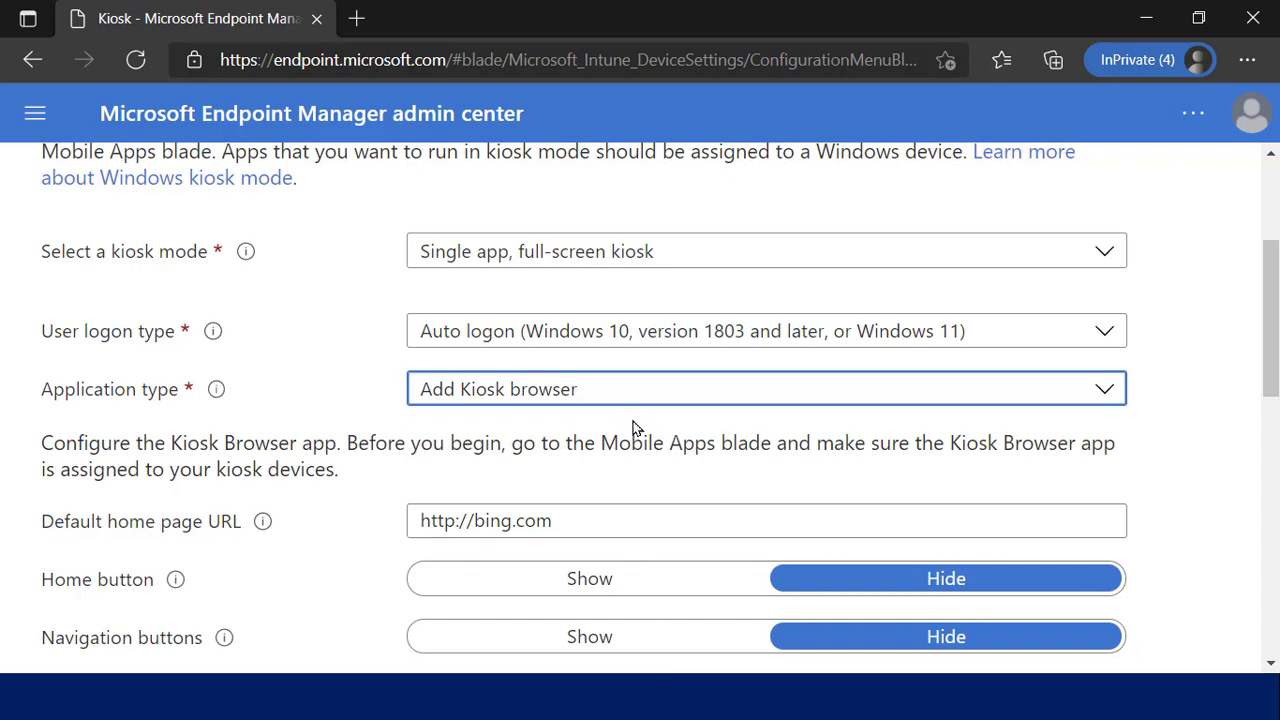
click(637, 390)
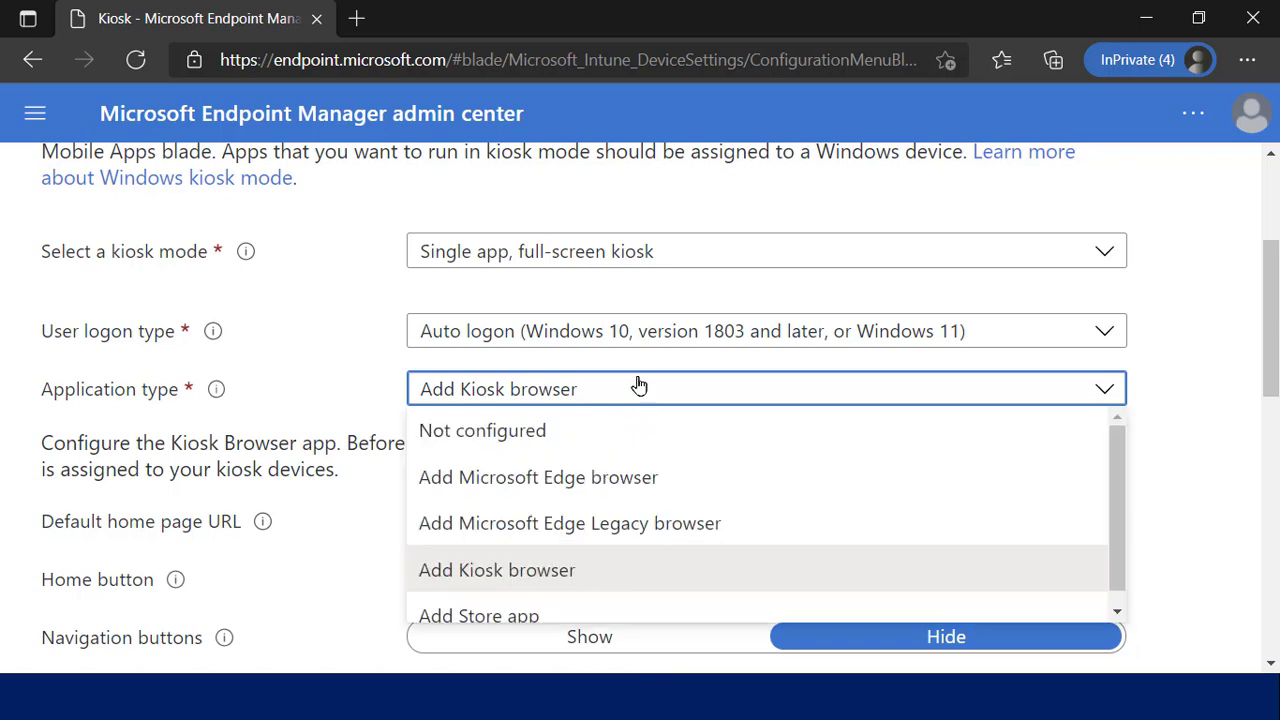
click(581, 474)
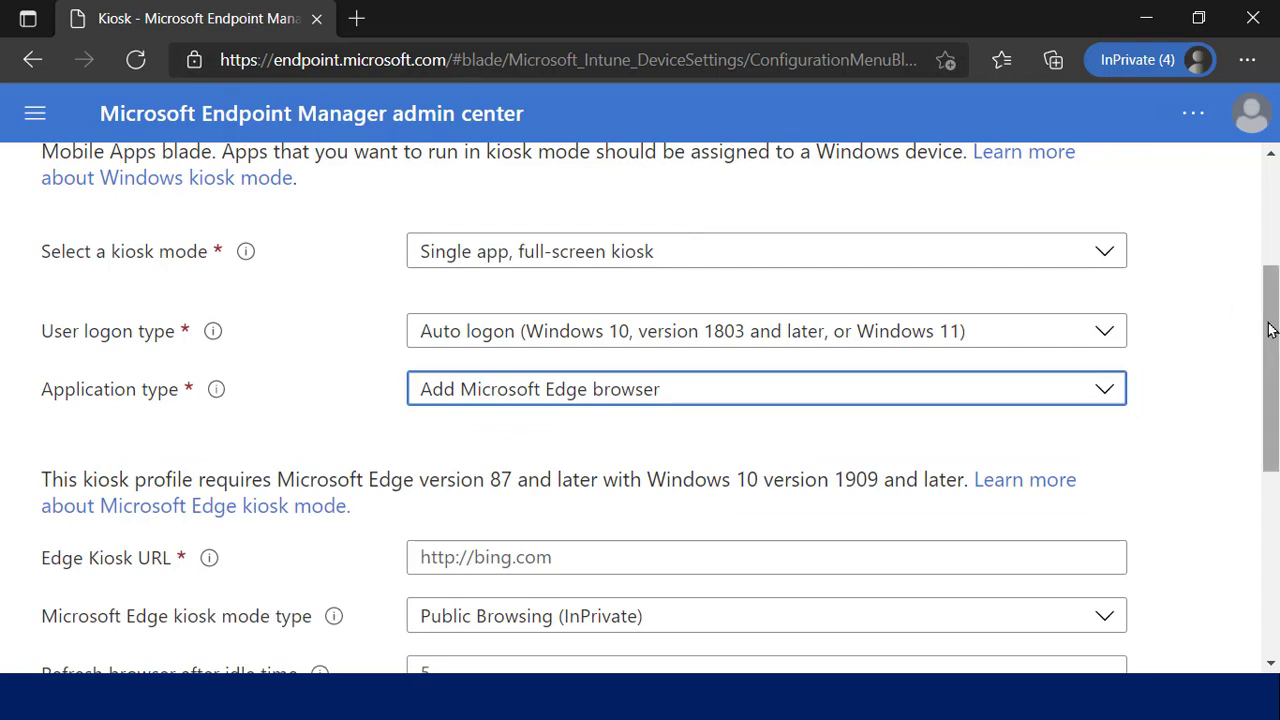
drag(1265, 343, 1265, 163)
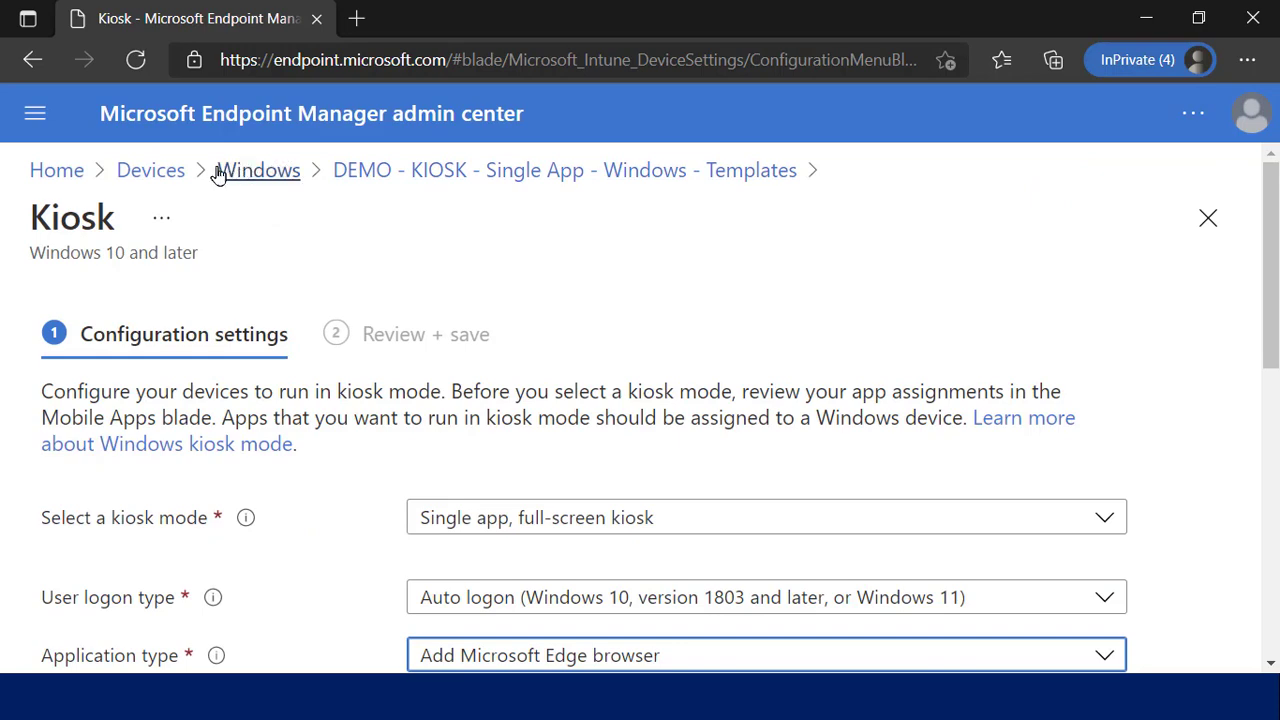
click(247, 176)
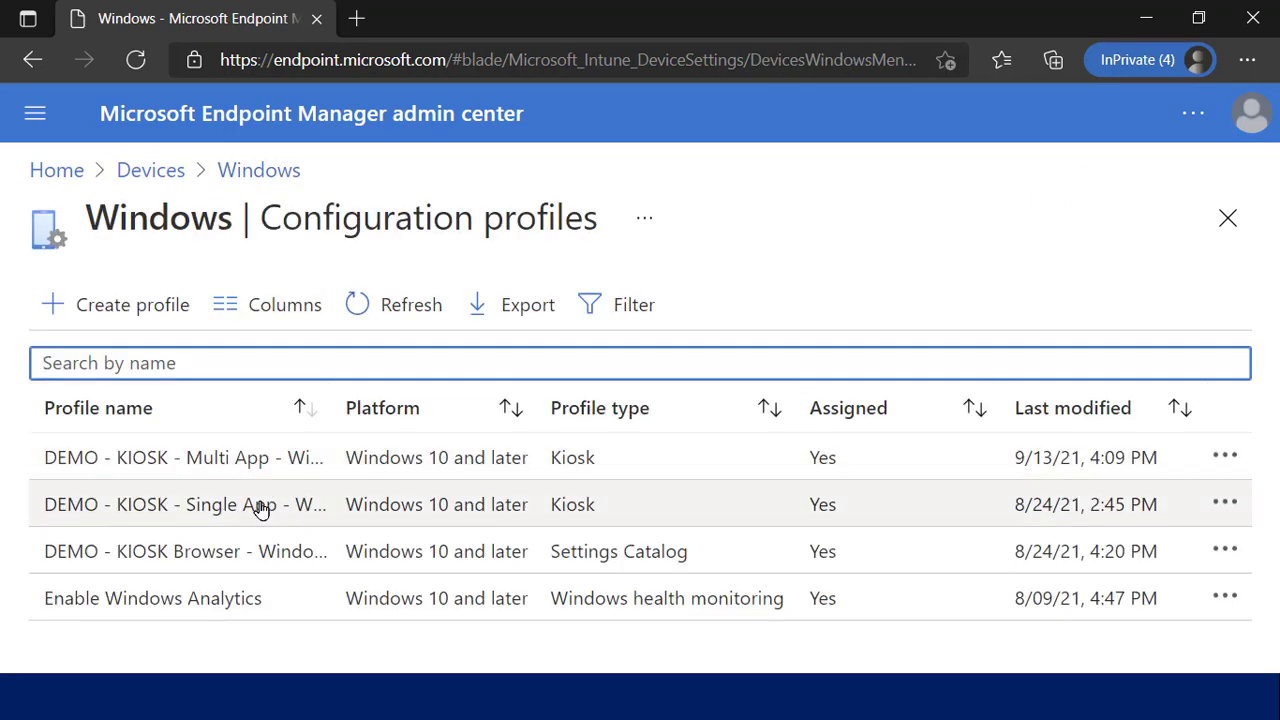
Reopen the Single App kiosk profile, review its configuration summary in the properties, and edit the configuration settings
click(260, 508)
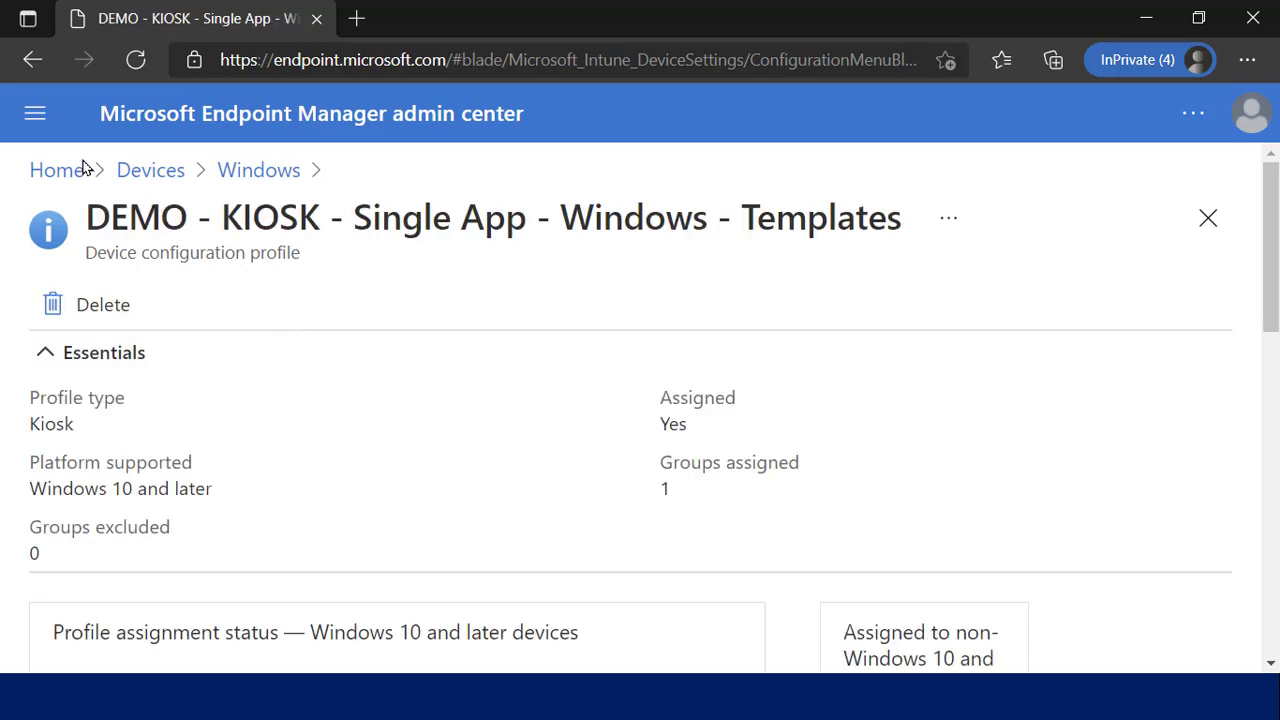
click(35, 114)
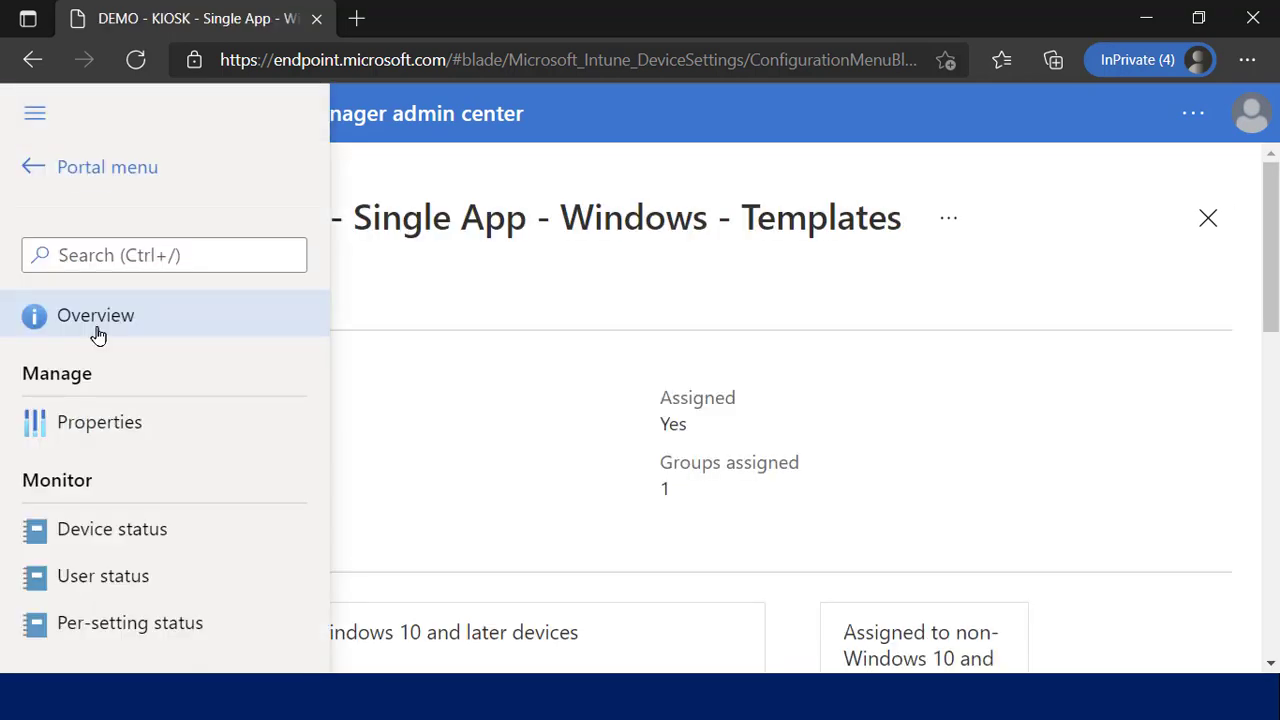
click(84, 430)
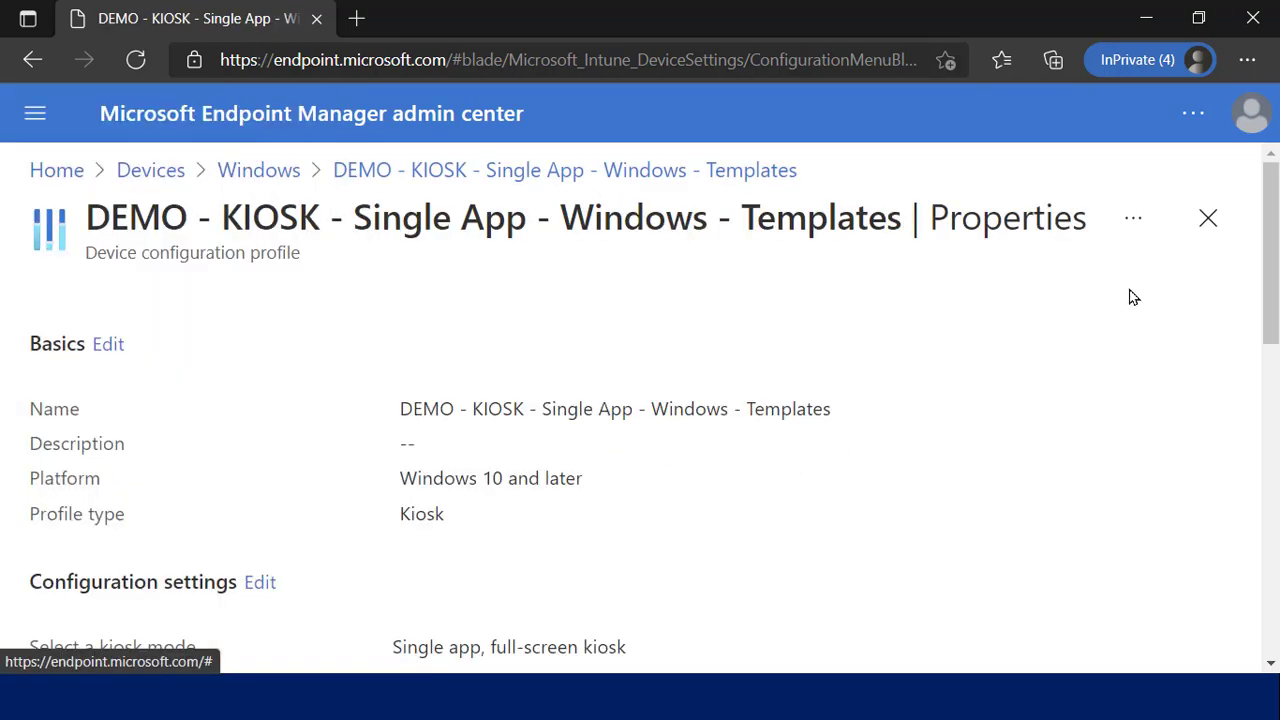
drag(1275, 248, 1275, 371)
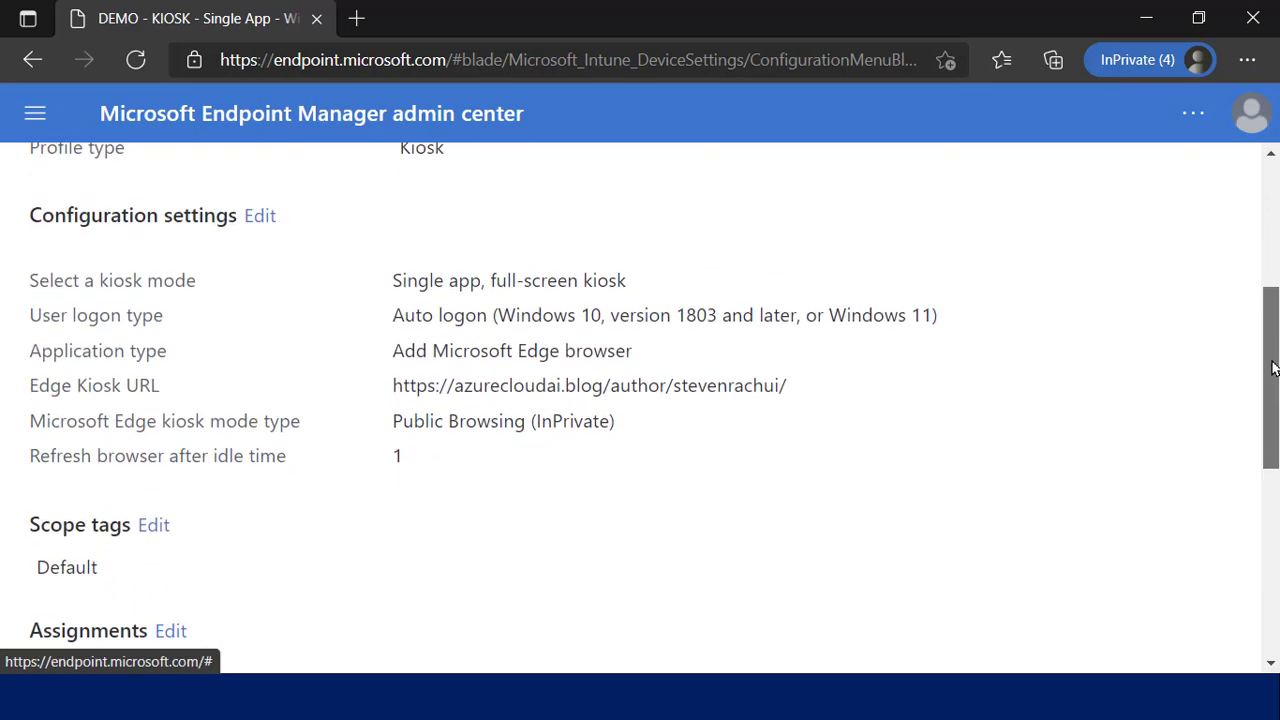
click(259, 216)
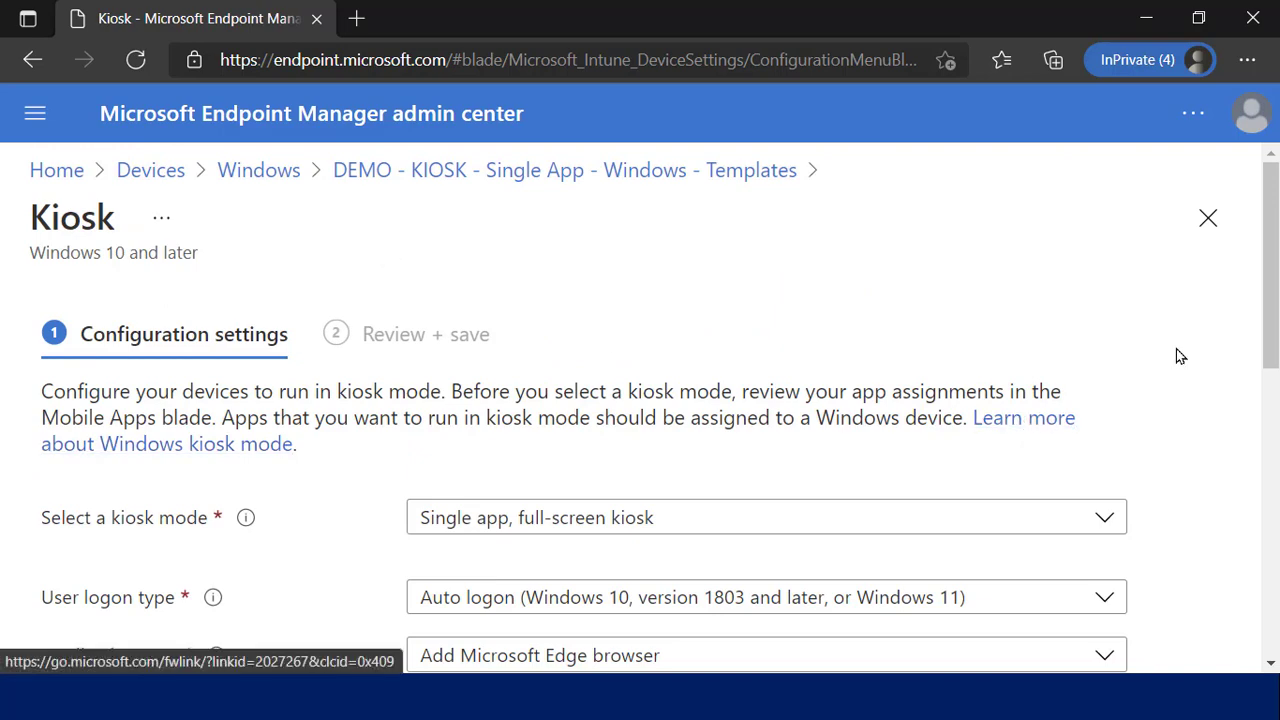
Examine the Edge Kiosk URL, Microsoft Edge kiosk mode types and idle refresh time, and return to the profile's properties, discarding unsaved edits
drag(1275, 295, 1275, 508)
drag(848, 268, 850, 304)
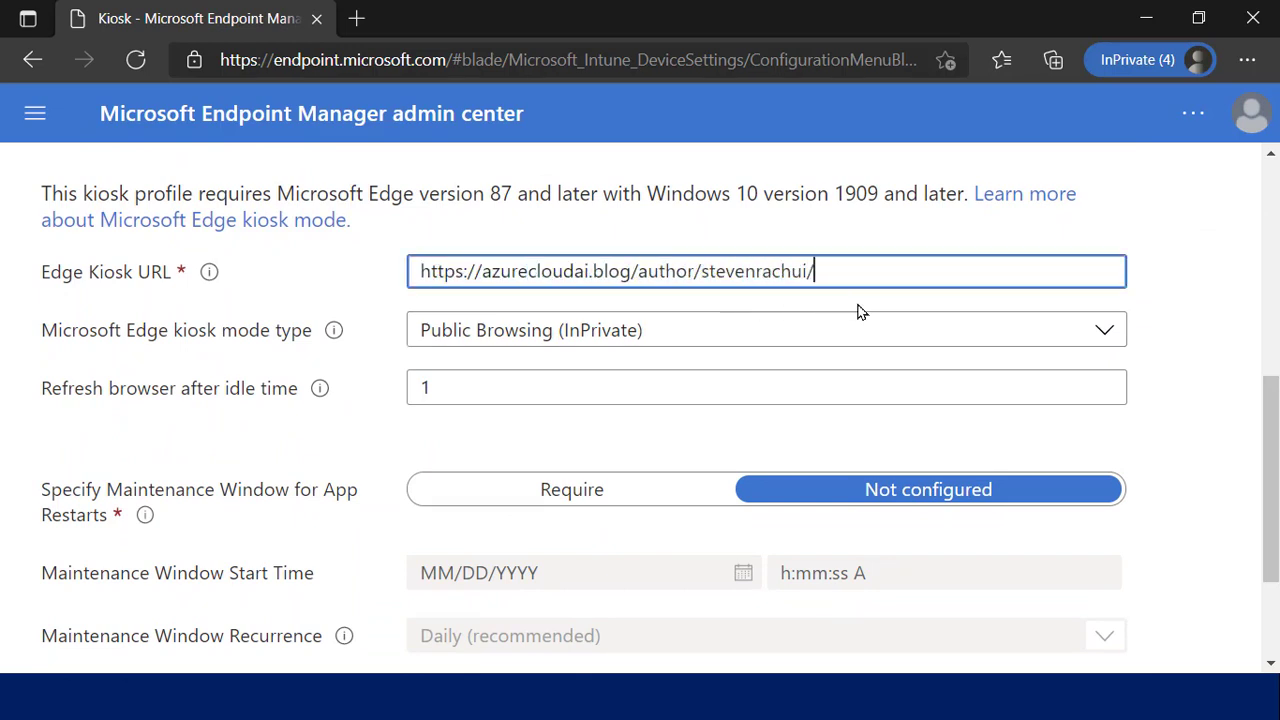
click(767, 339)
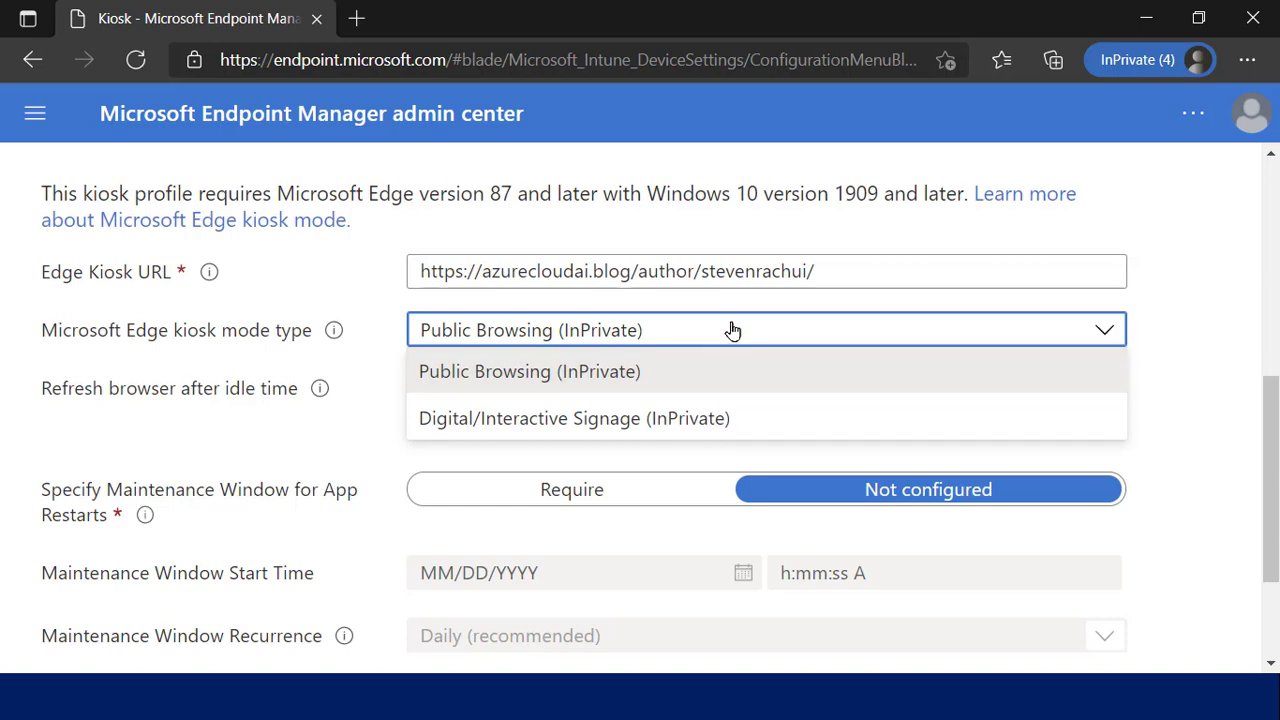
click(737, 373)
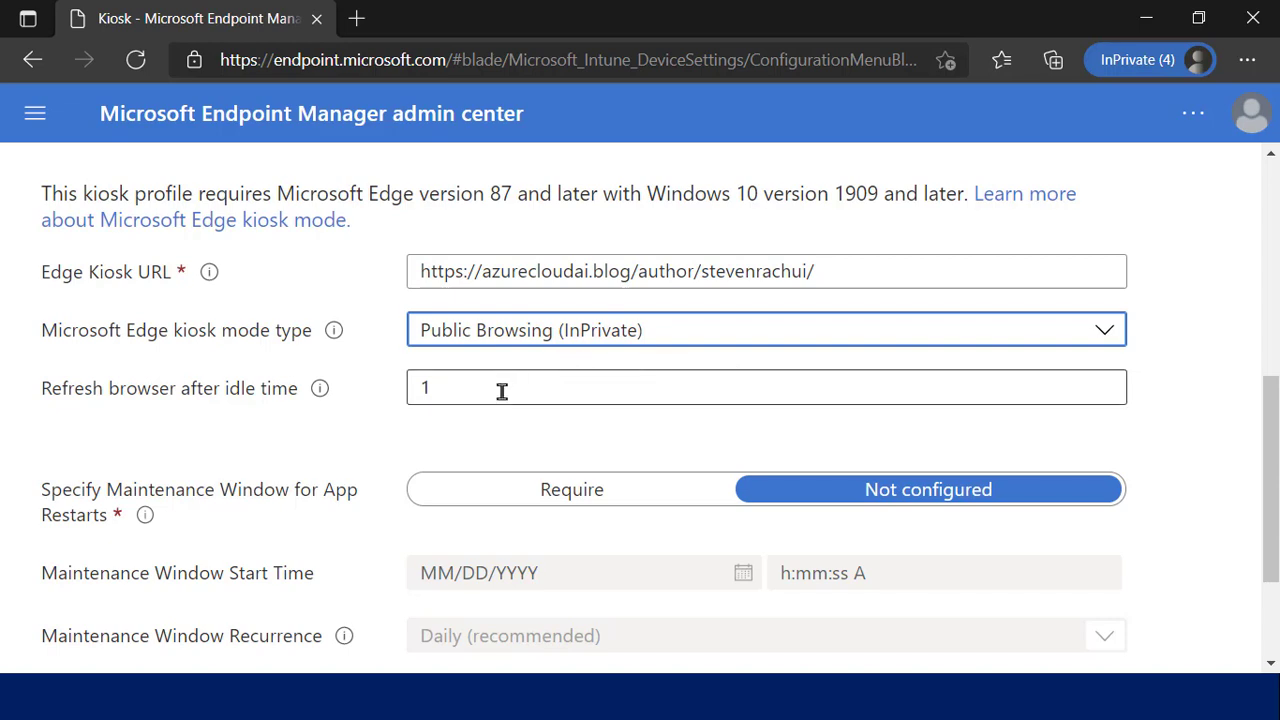
mouse_move(327, 393)
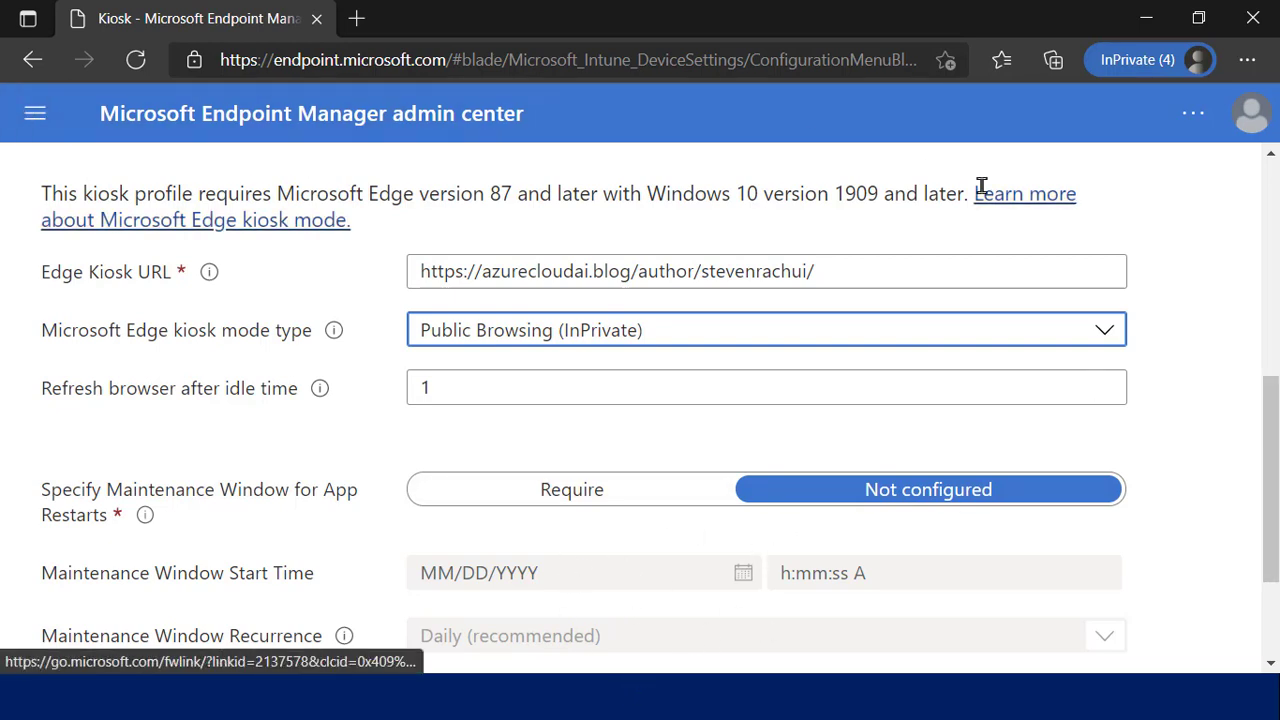
drag(1260, 460, 1254, 233)
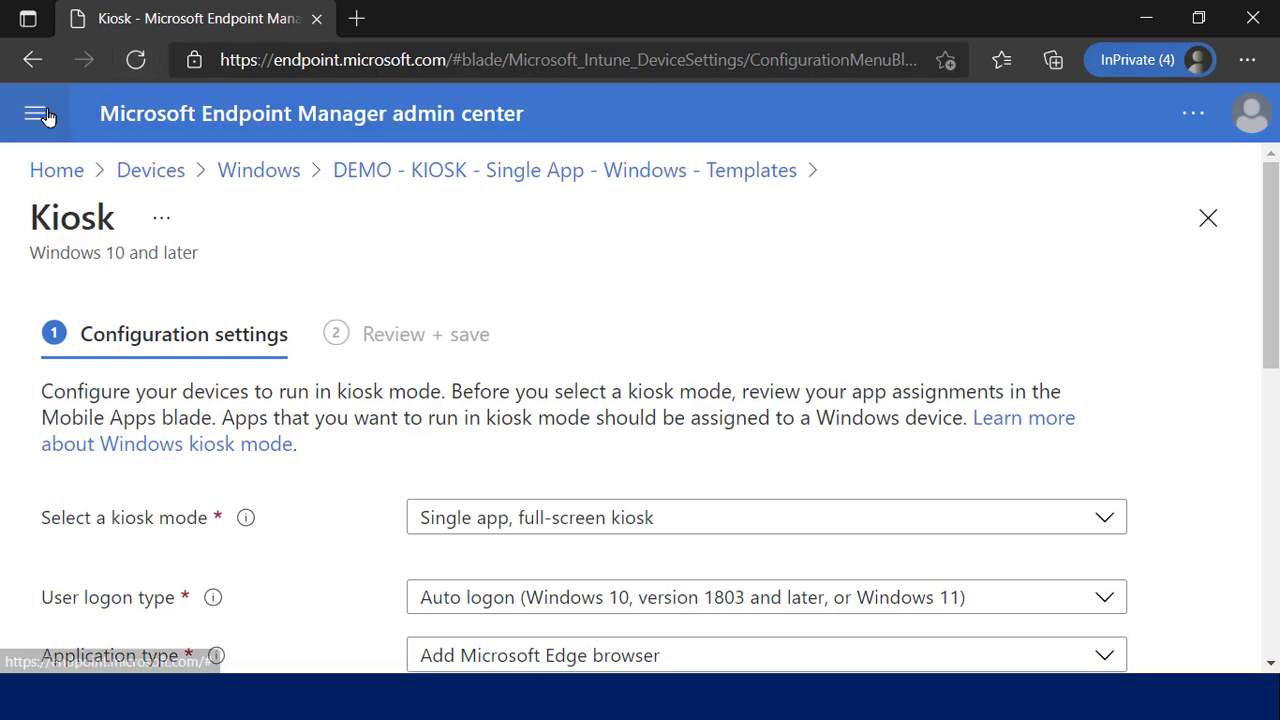
click(450, 190)
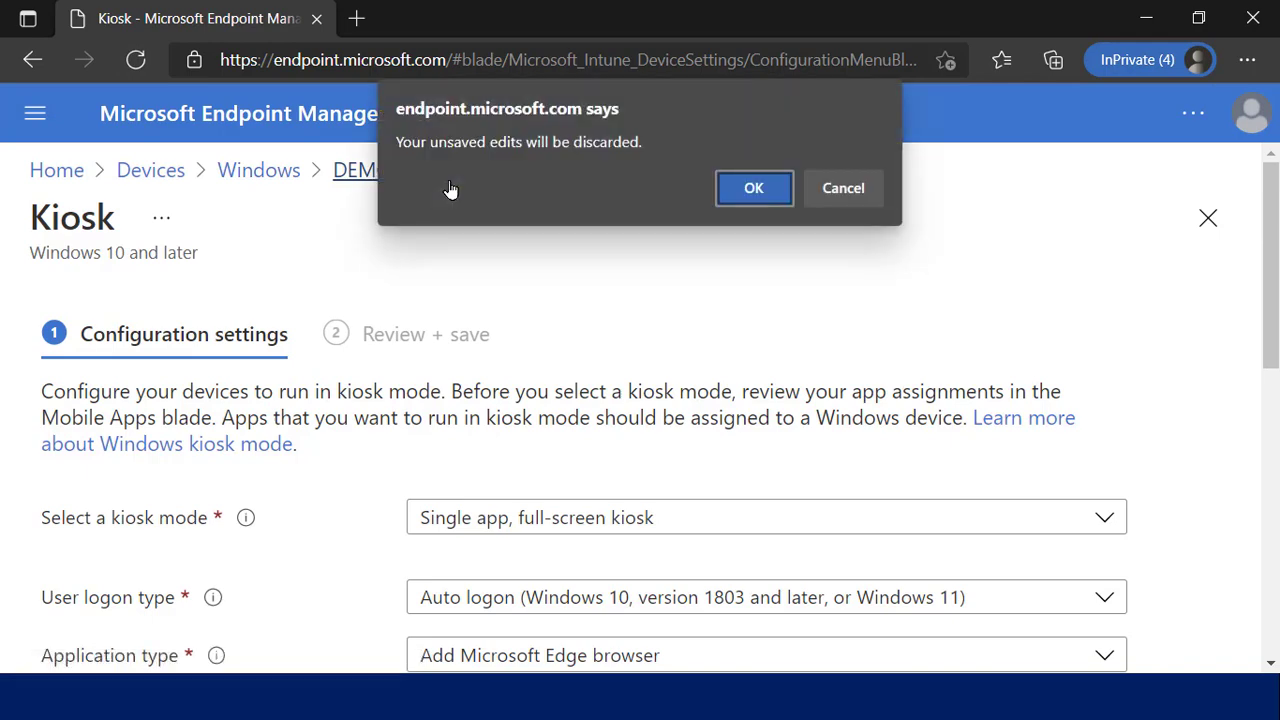
click(754, 188)
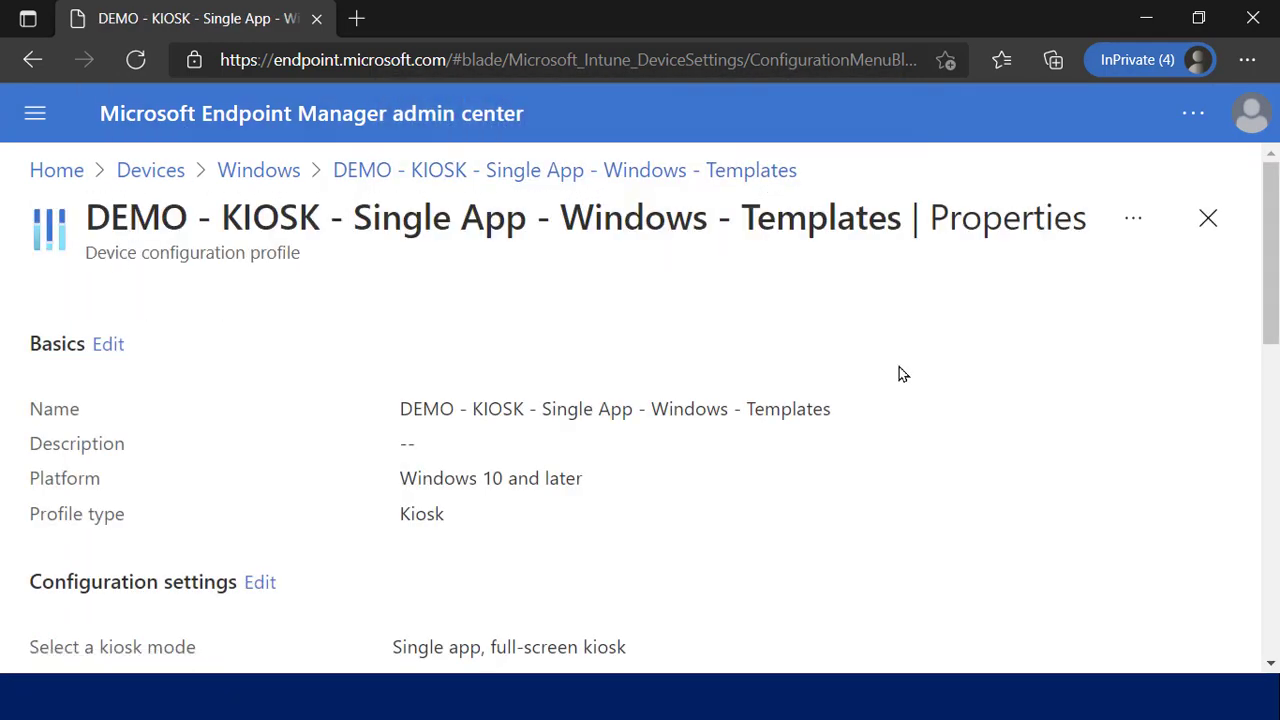
Review the per-setting status of the Single App kiosk profile
click(29, 108)
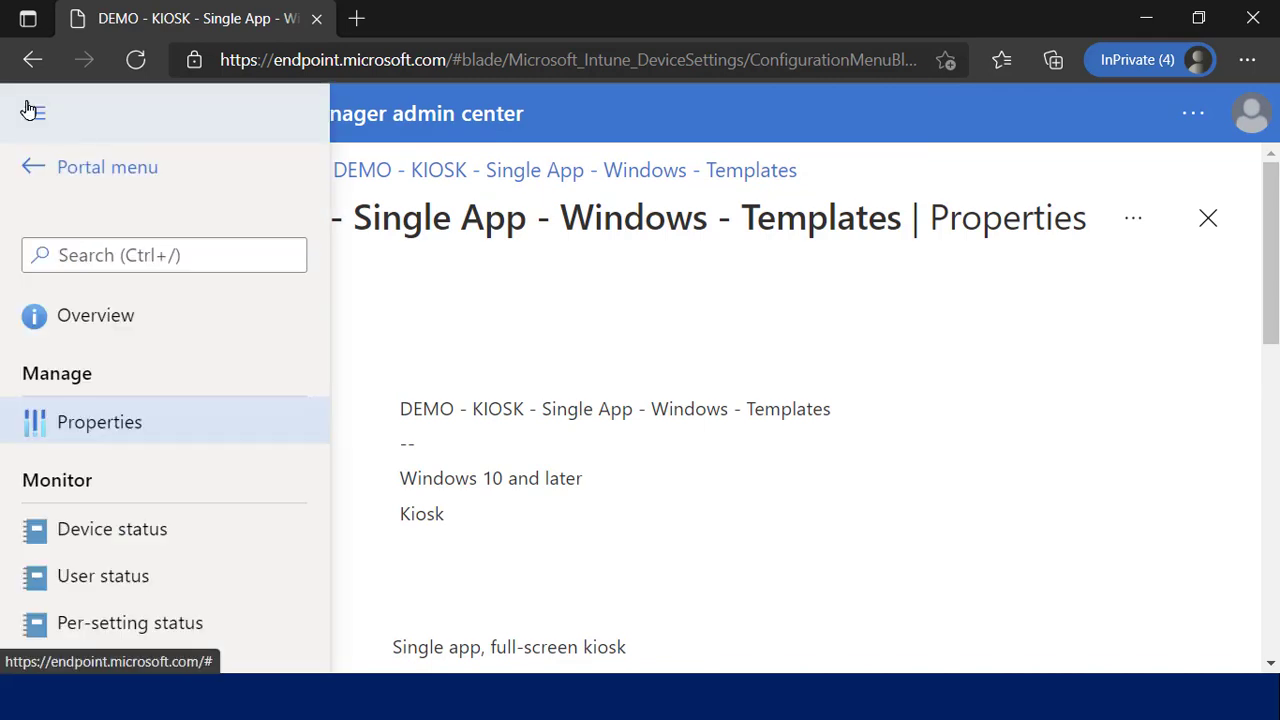
click(137, 627)
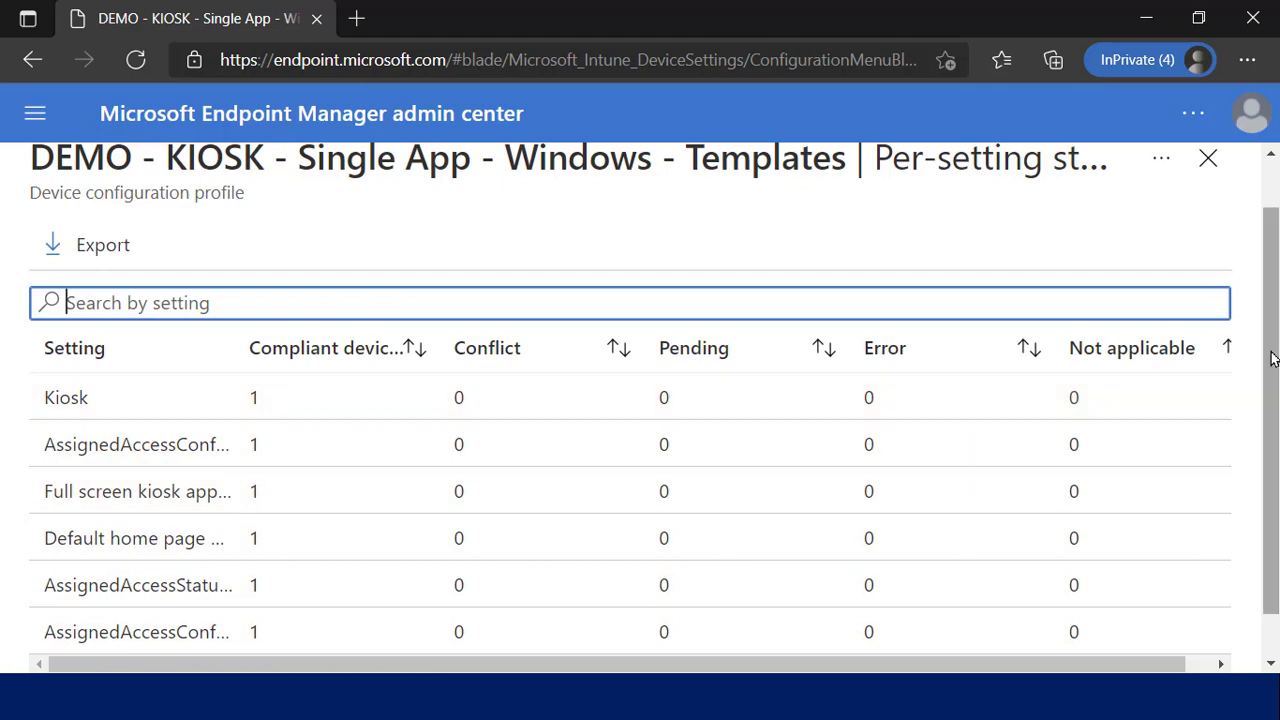
drag(1273, 347, 1273, 419)
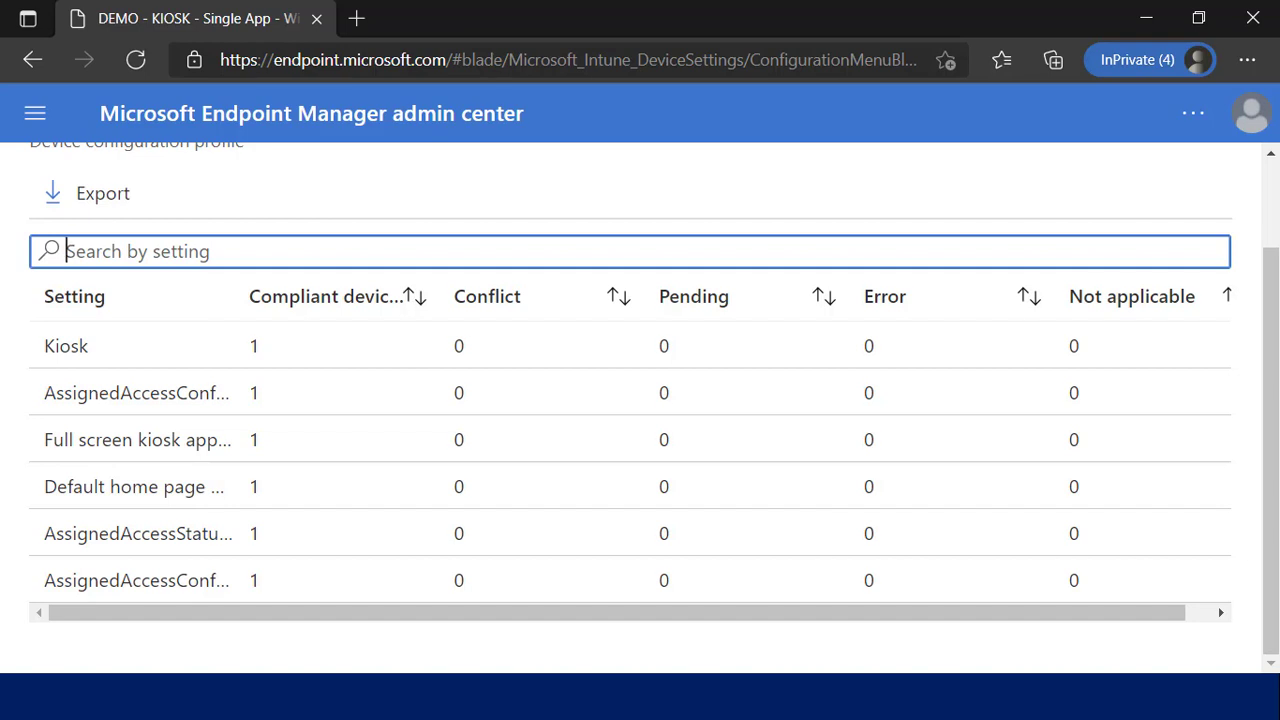
Switch to the LABSRV10-11I Virtual Machine Connection, start the machine, view it full screen, and restore and reposition its window
key(alt+Tab)
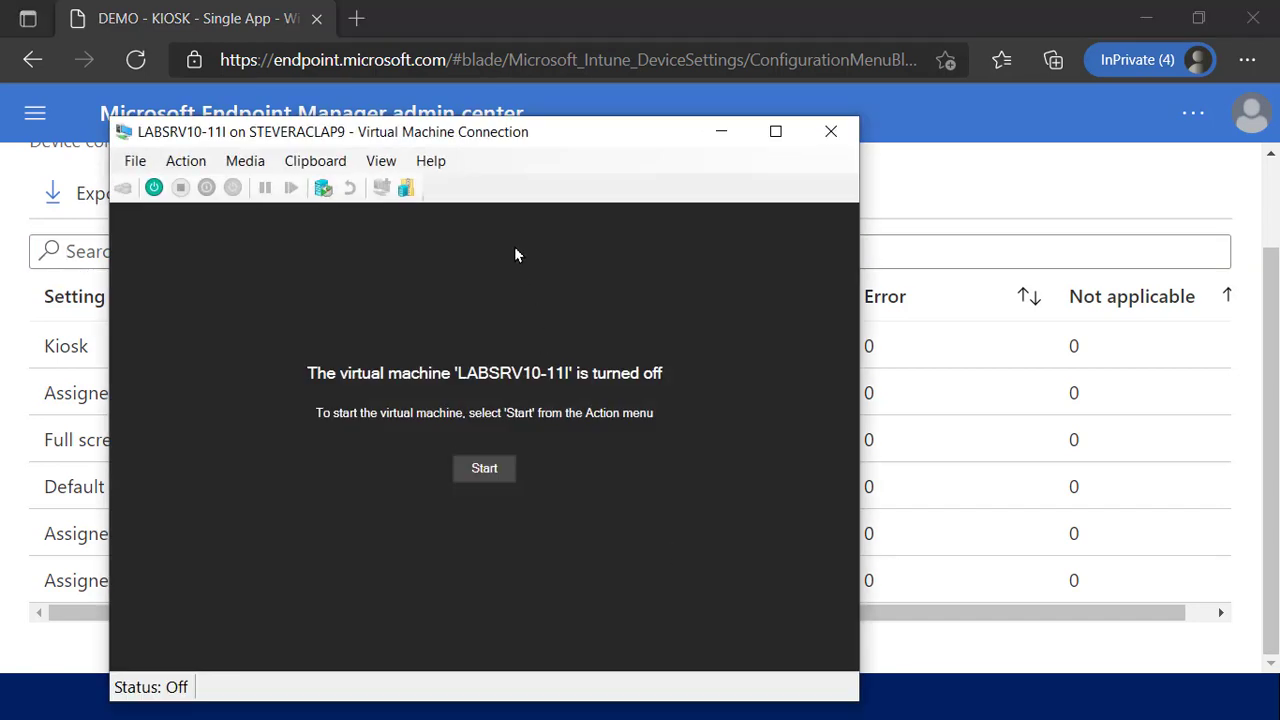
click(490, 468)
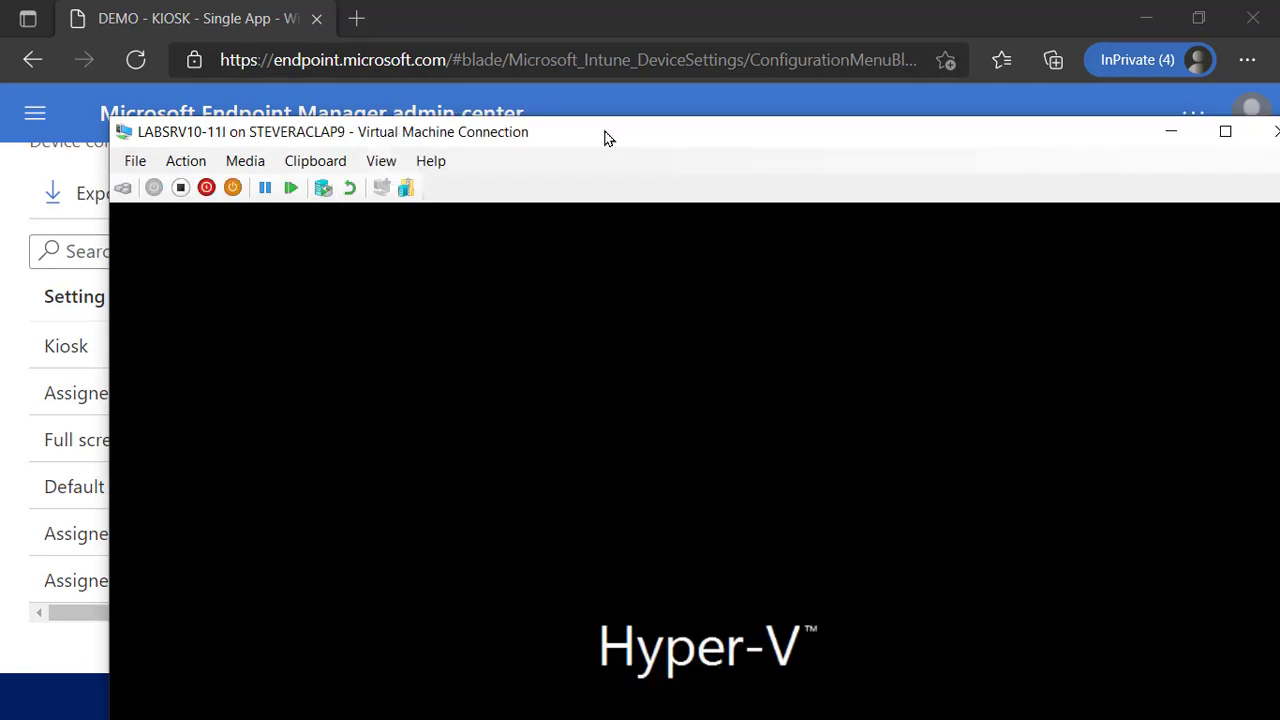
double_click(615, 131)
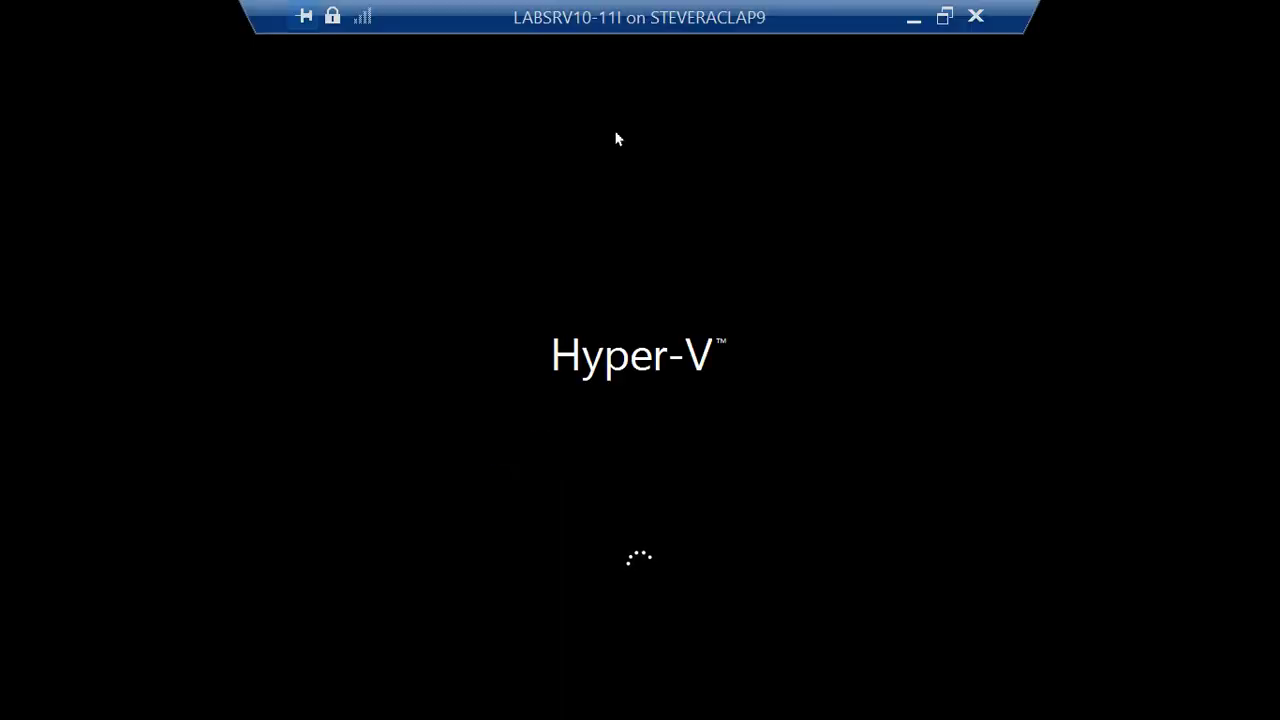
double_click(641, 28)
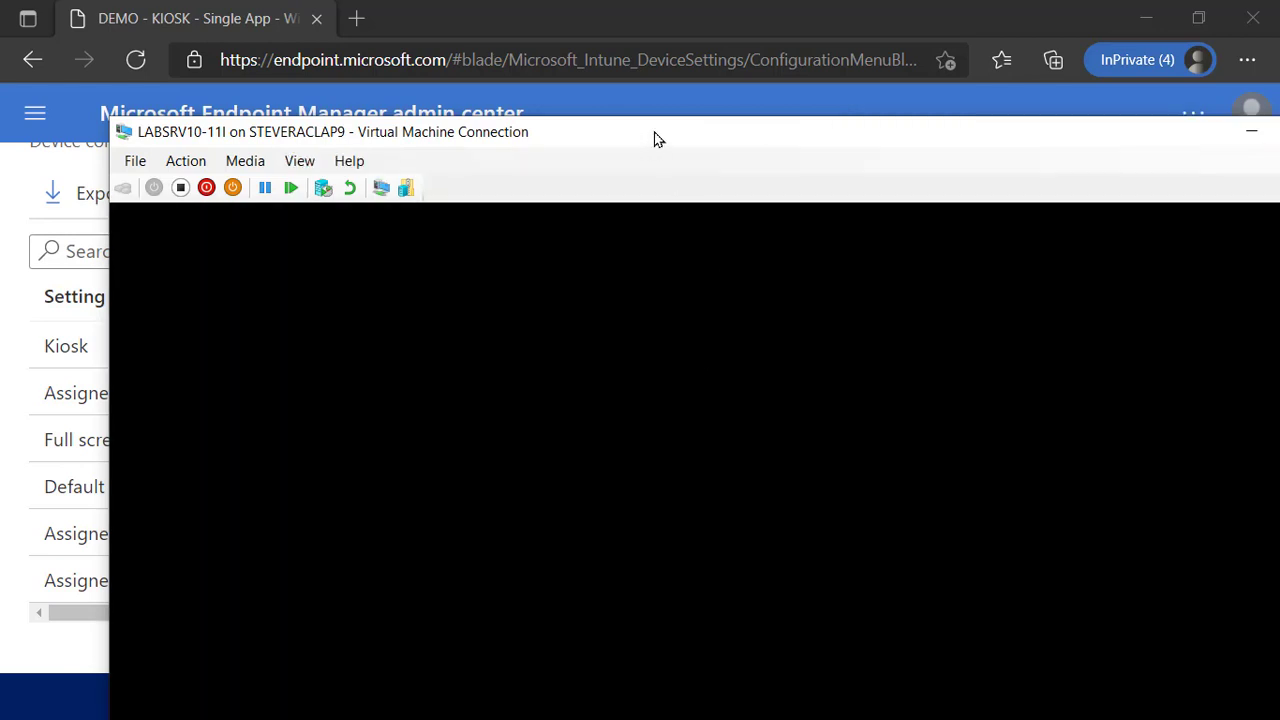
drag(654, 132, 557, 46)
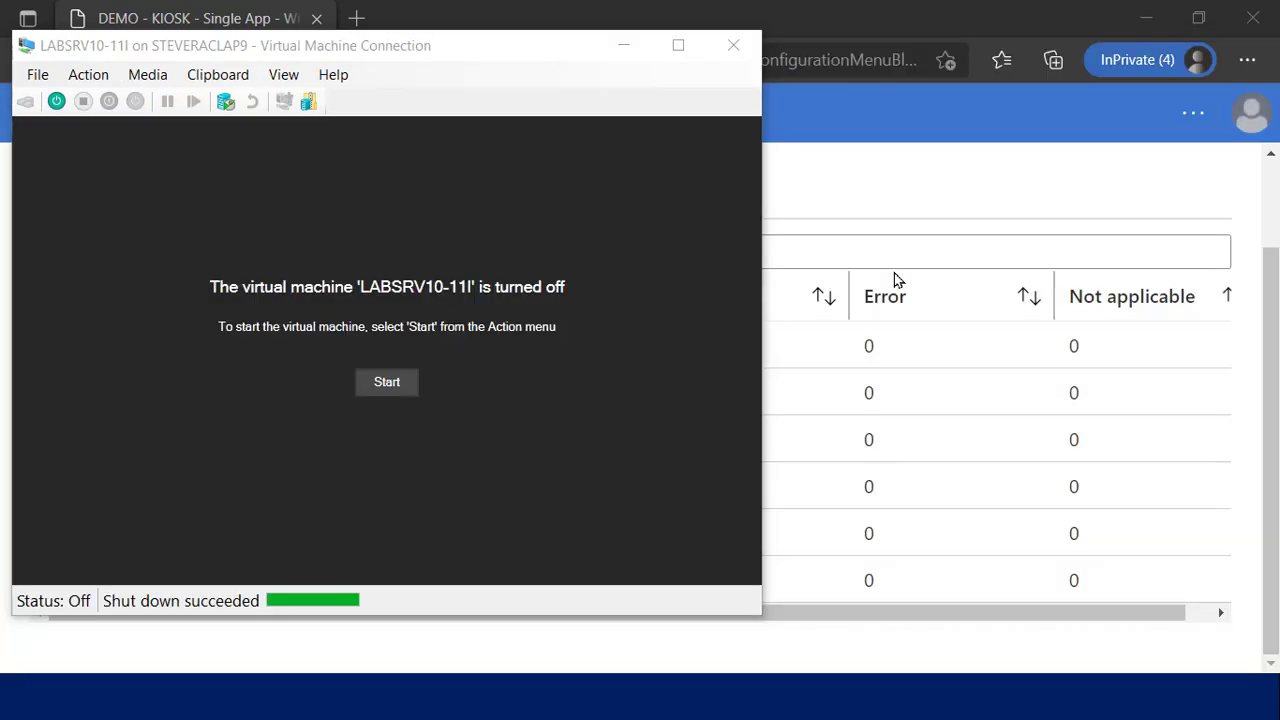
Start the LABSRV10-11I virtual machine, switch off its enhanced session, and show the kiosk session full screen
click(396, 385)
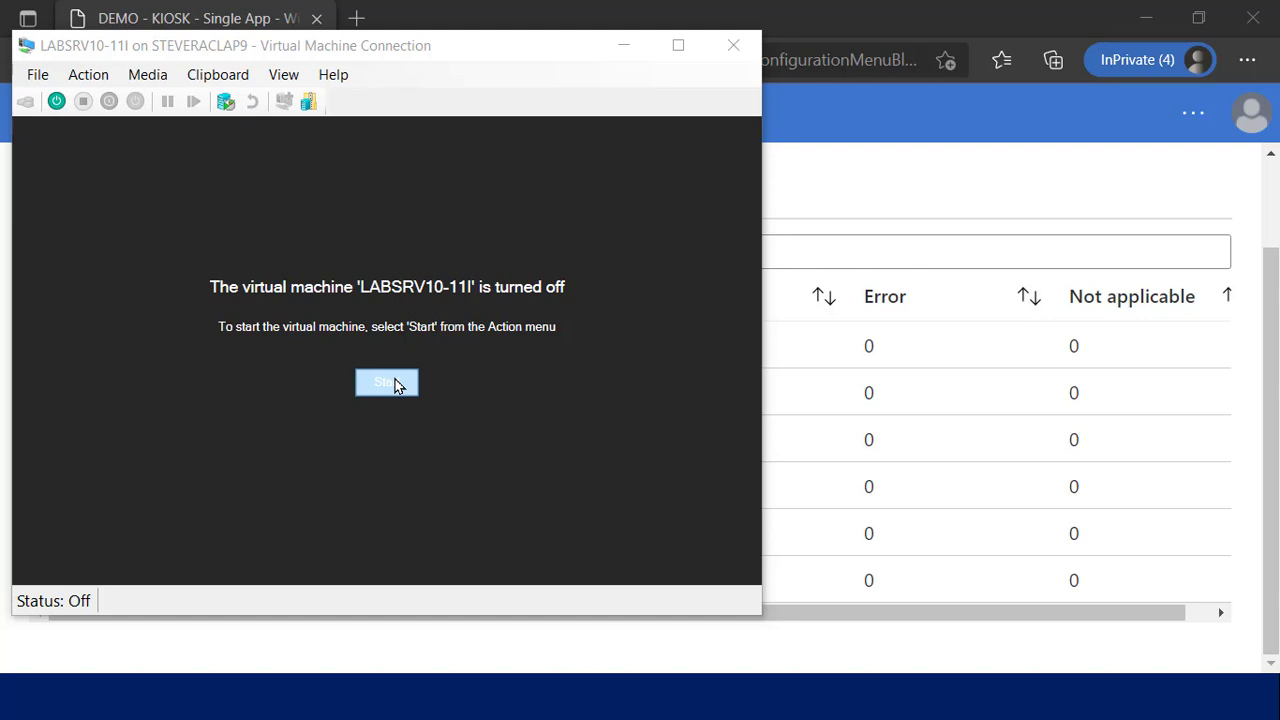
click(395, 382)
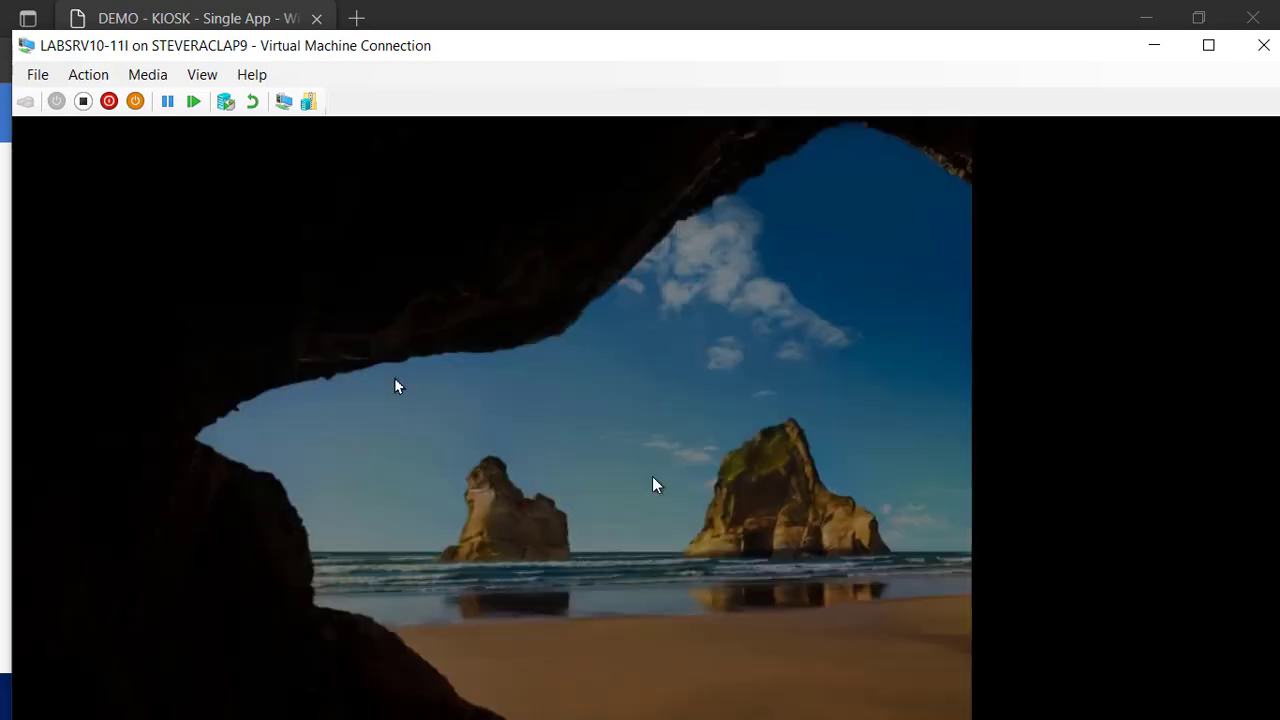
click(212, 78)
click(228, 141)
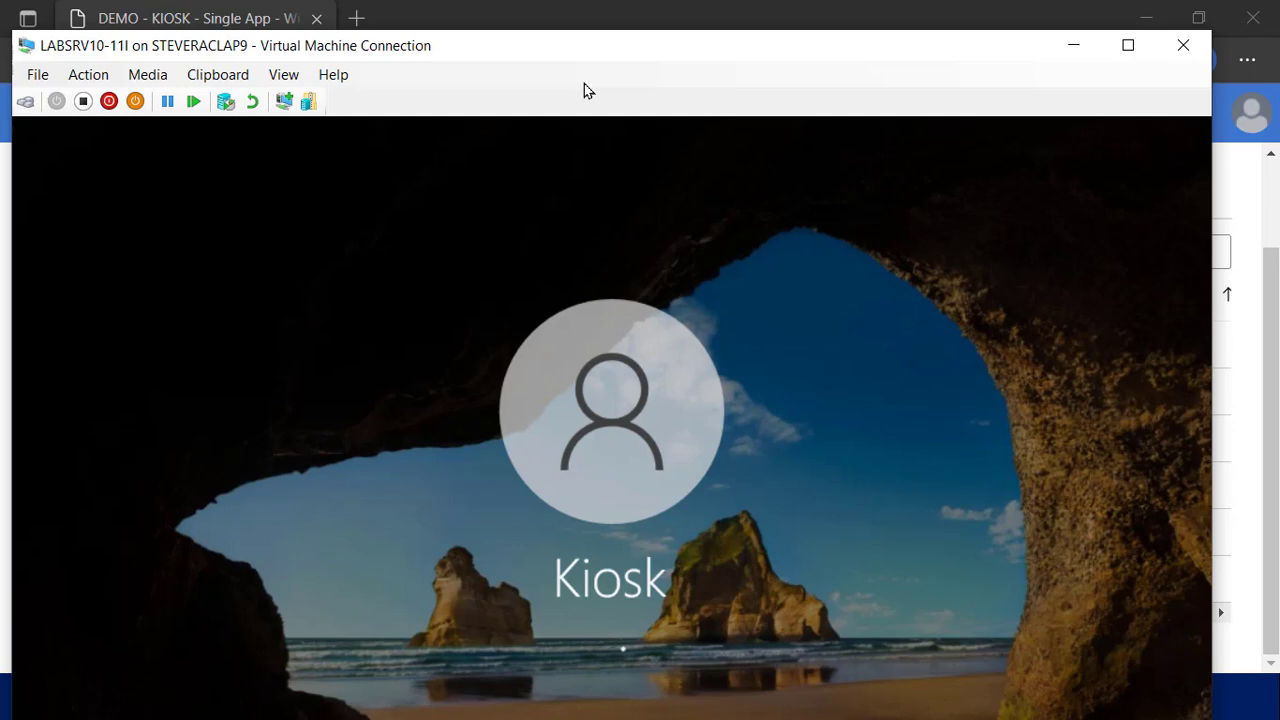
double_click(586, 45)
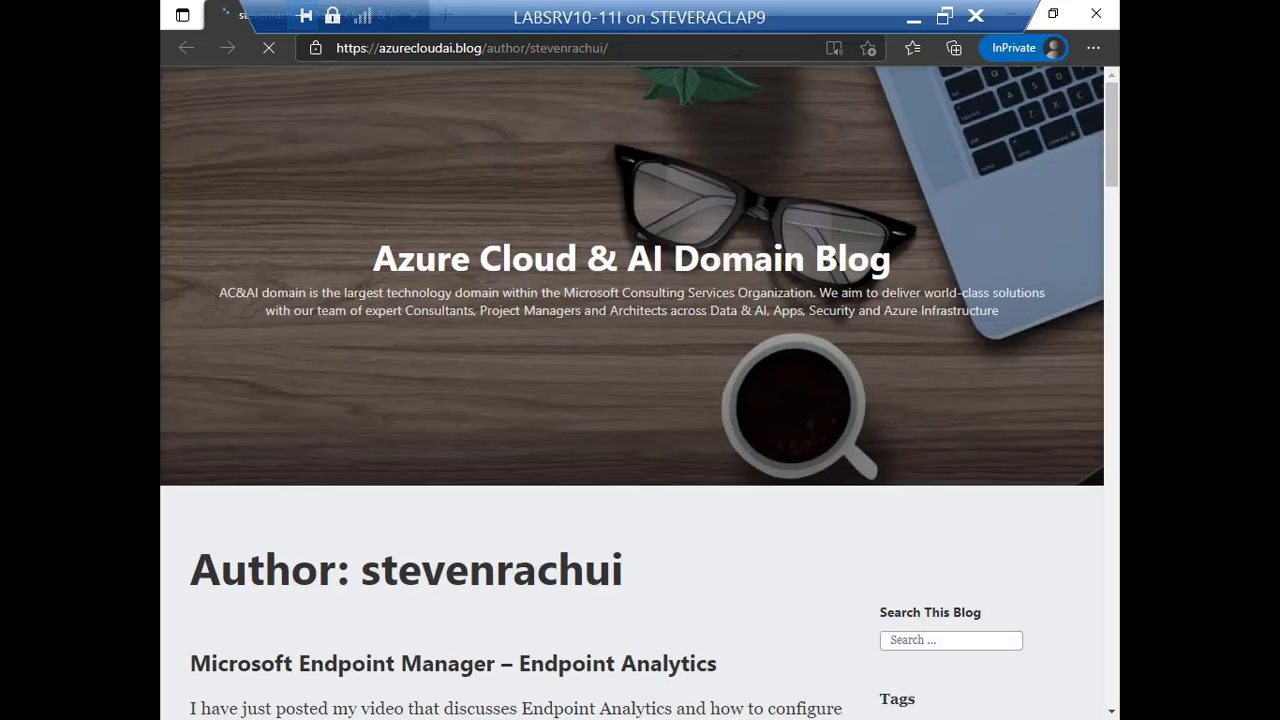
click(737, 48)
text(www.bing.com)
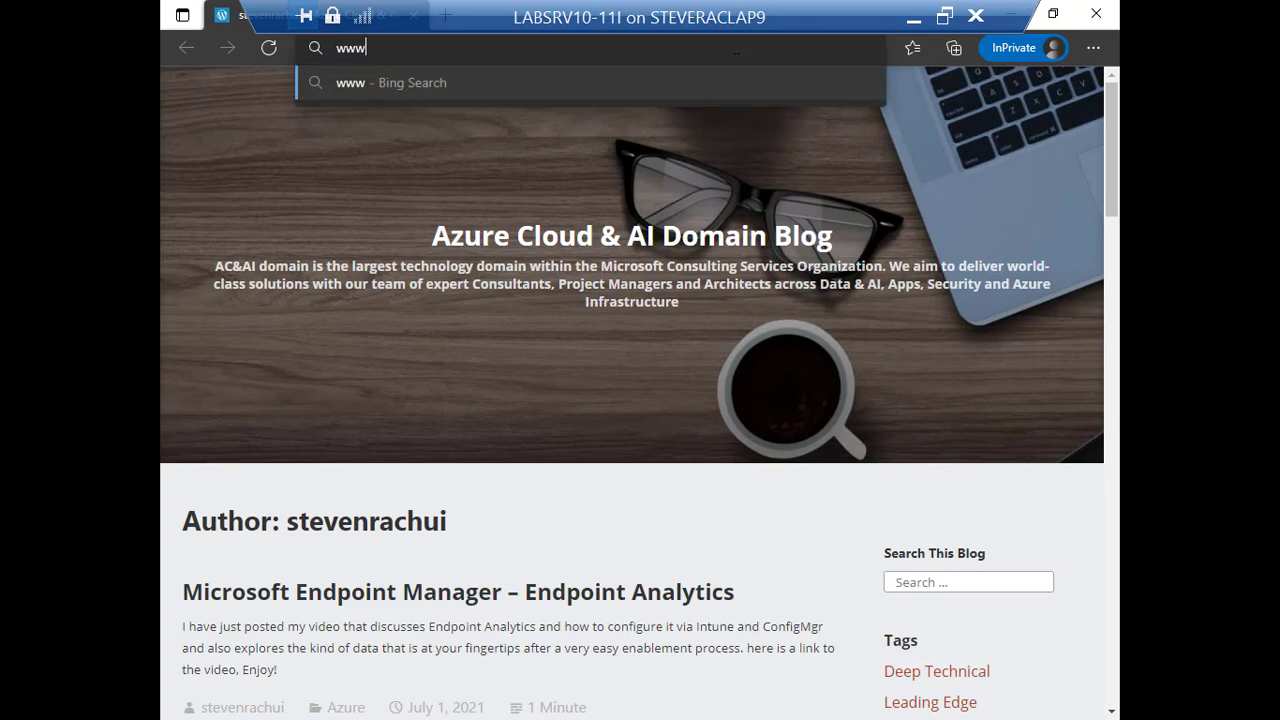
key(Return)
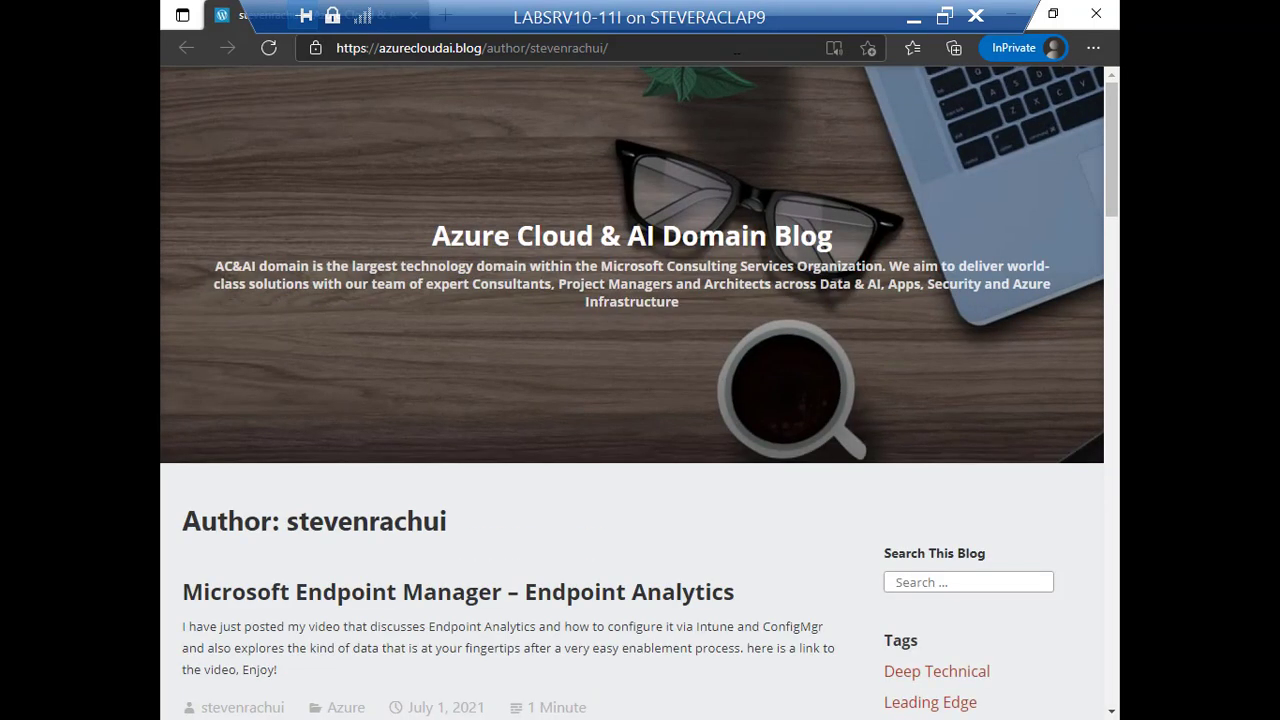
click(1096, 14)
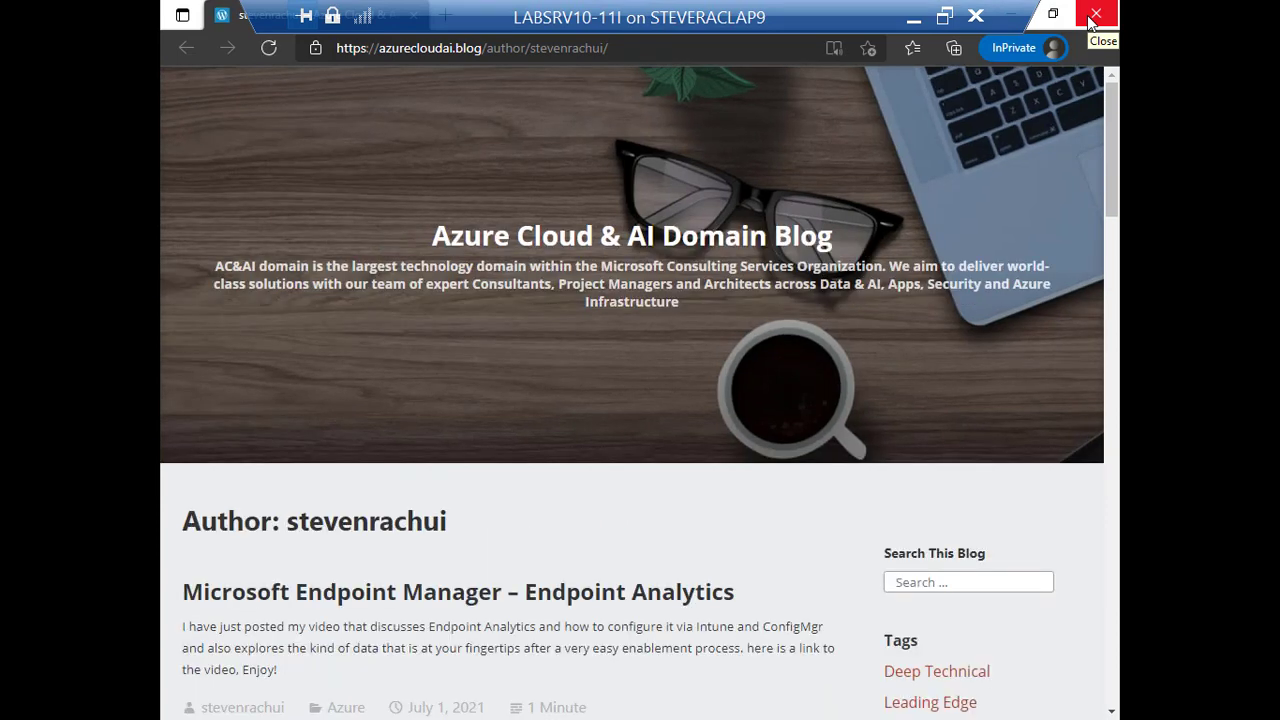
Restore the virtual machine window, turn on the enhanced session, and return the connection to full screen
double_click(736, 16)
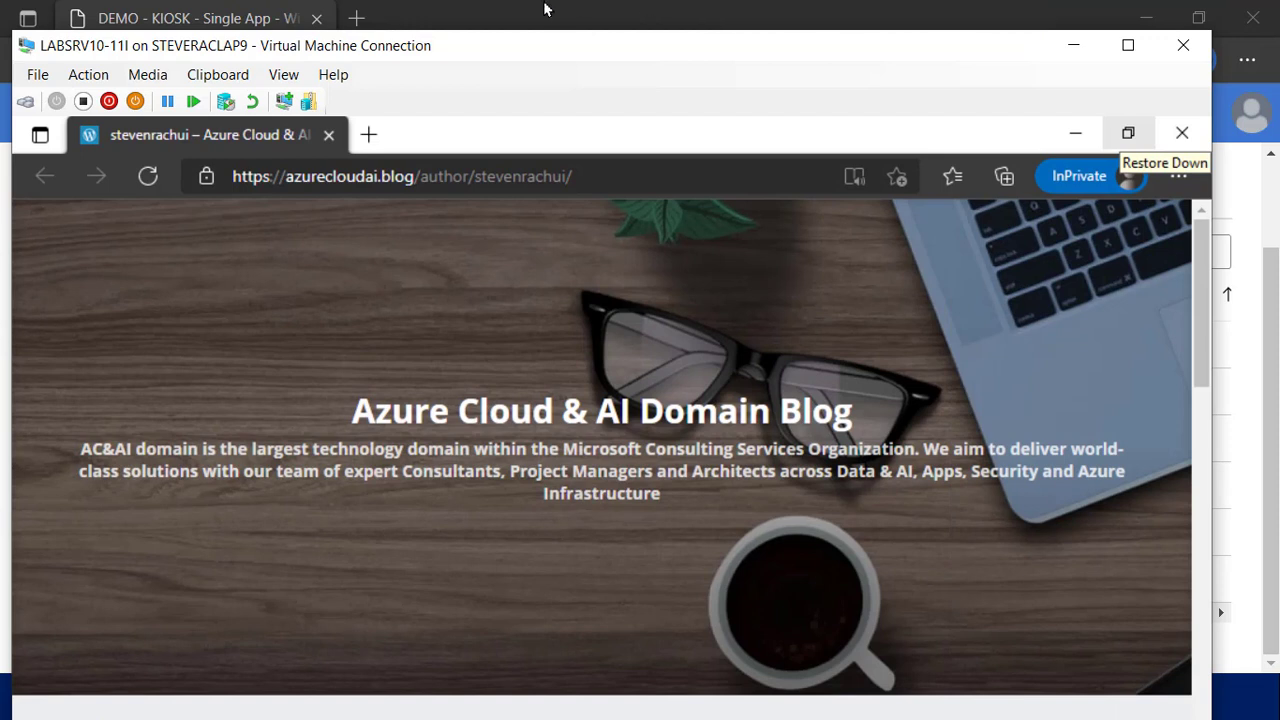
click(284, 75)
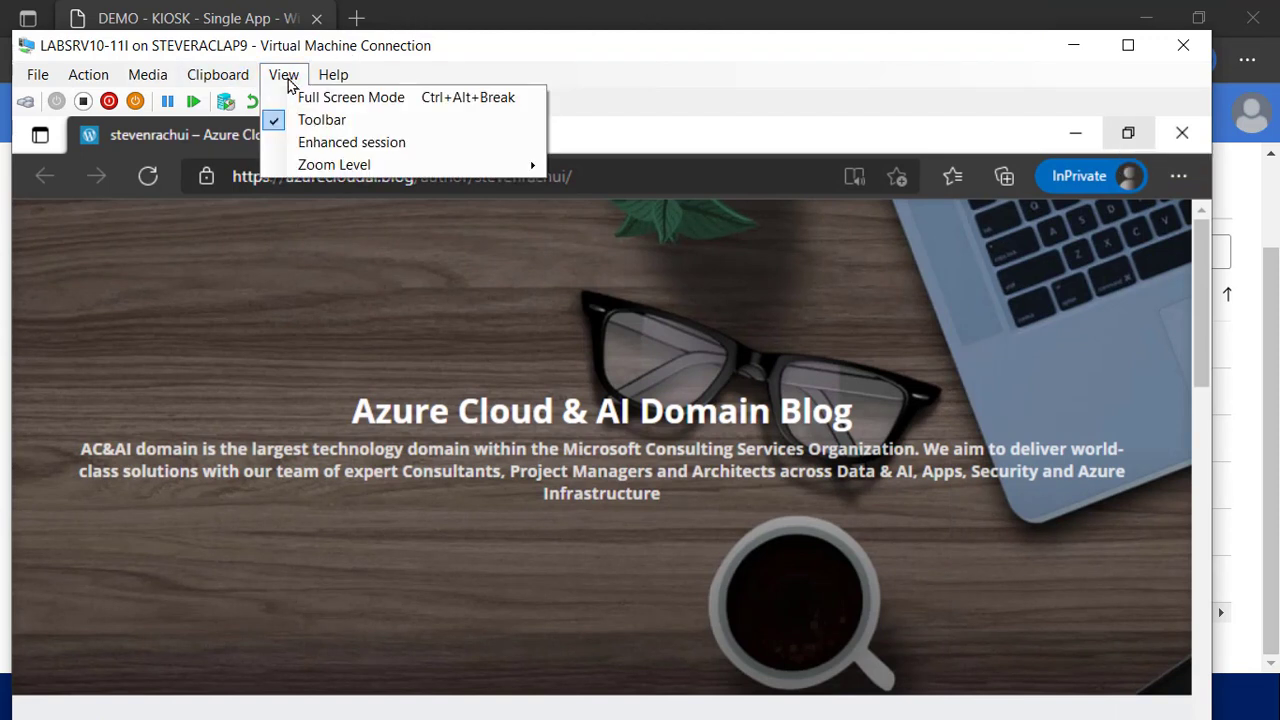
click(300, 137)
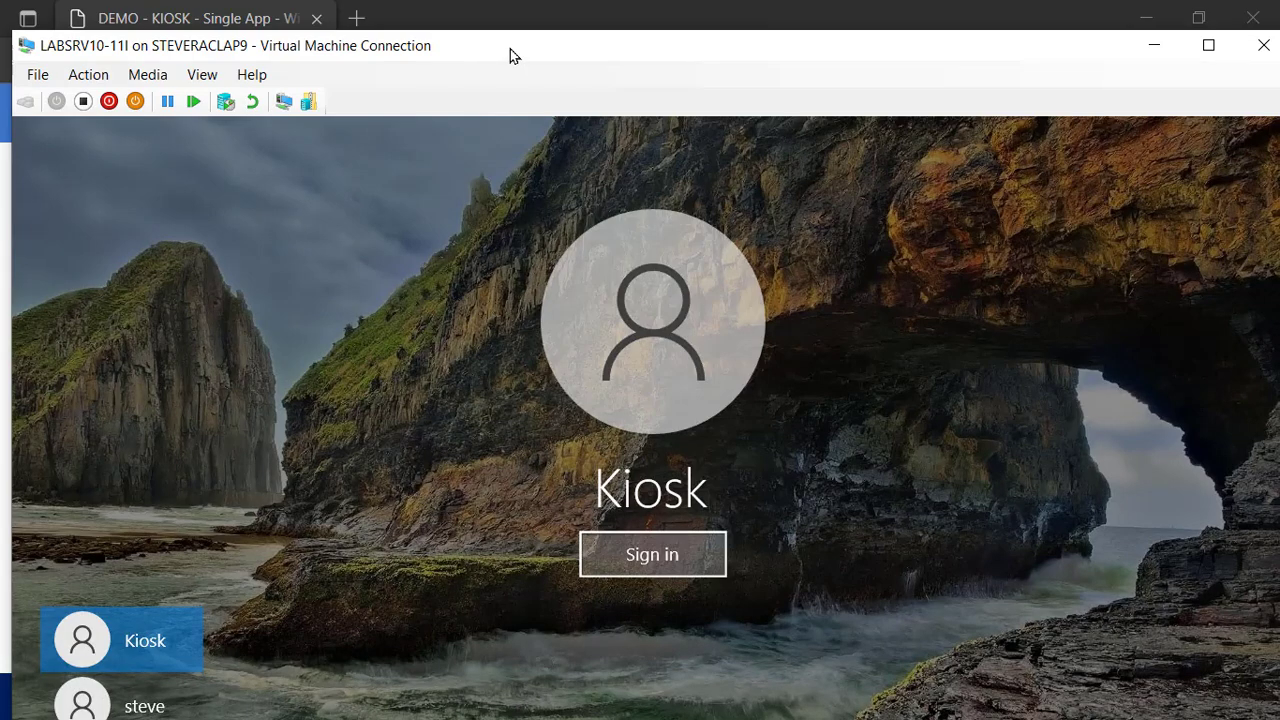
double_click(511, 49)
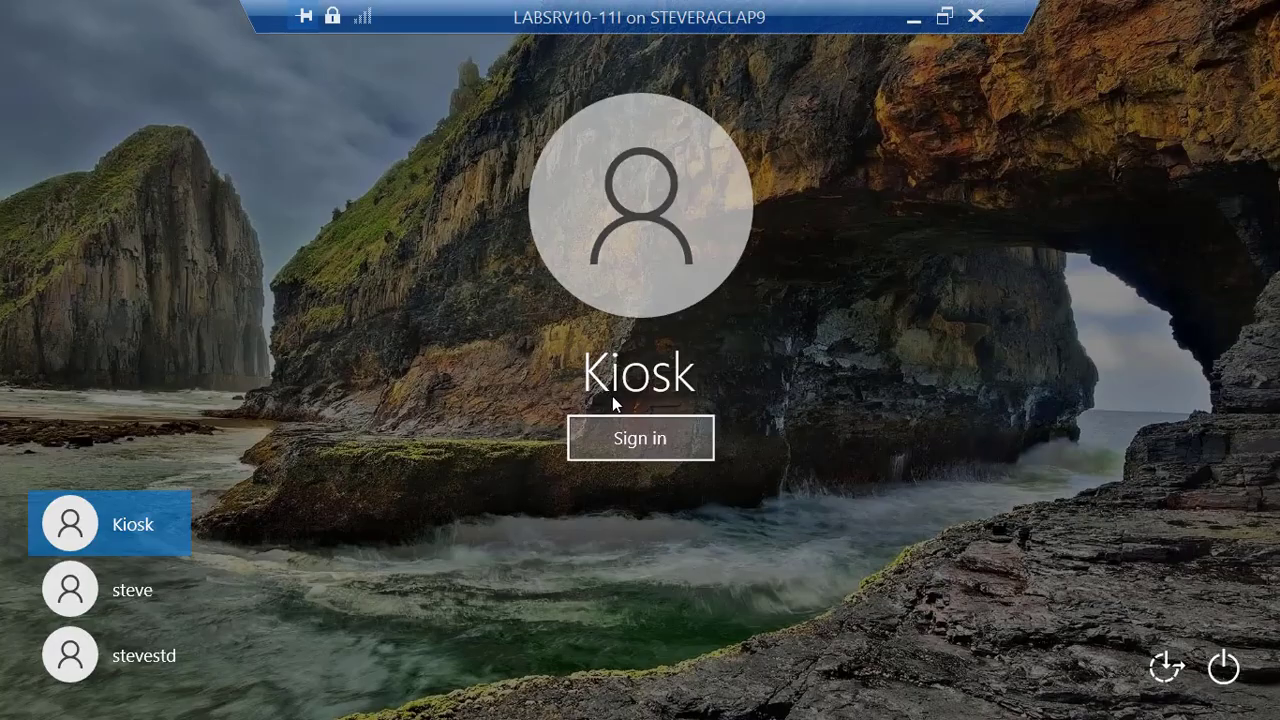
Sign in to the virtual machine with the first local user account and its password, agree to disconnect the kiosk user, and close the full-screen session
click(144, 600)
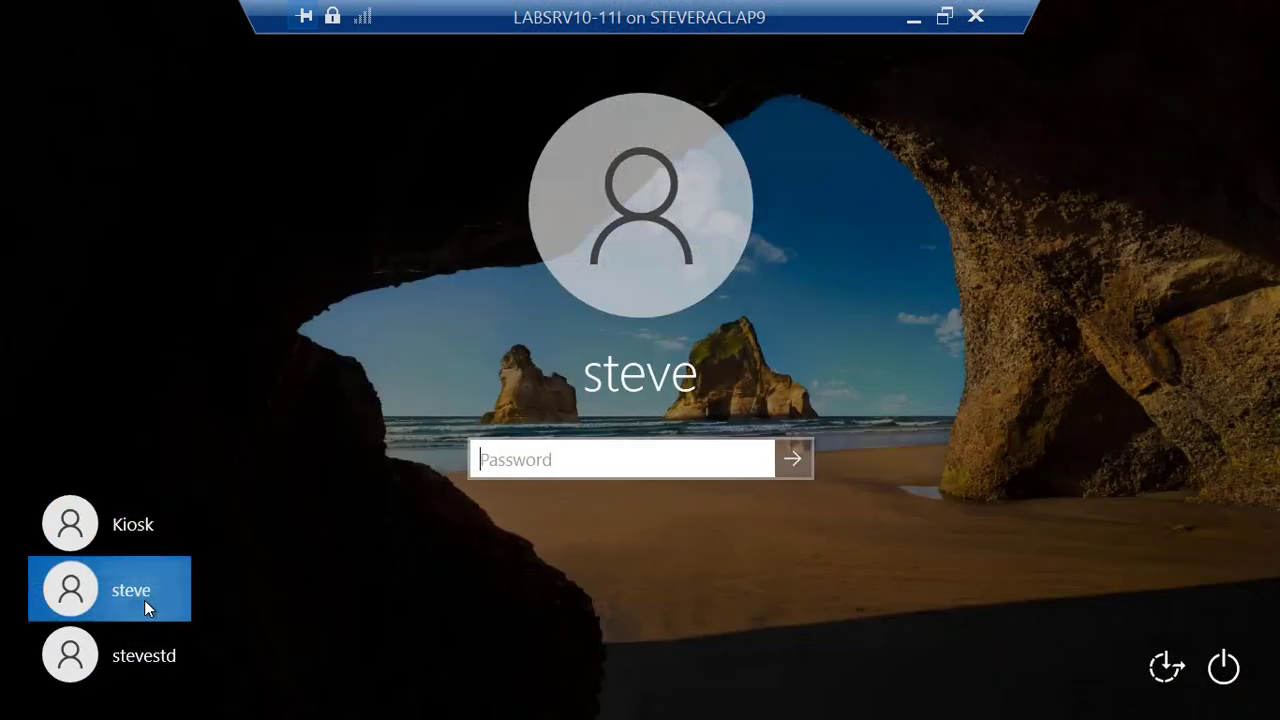
text(**********)
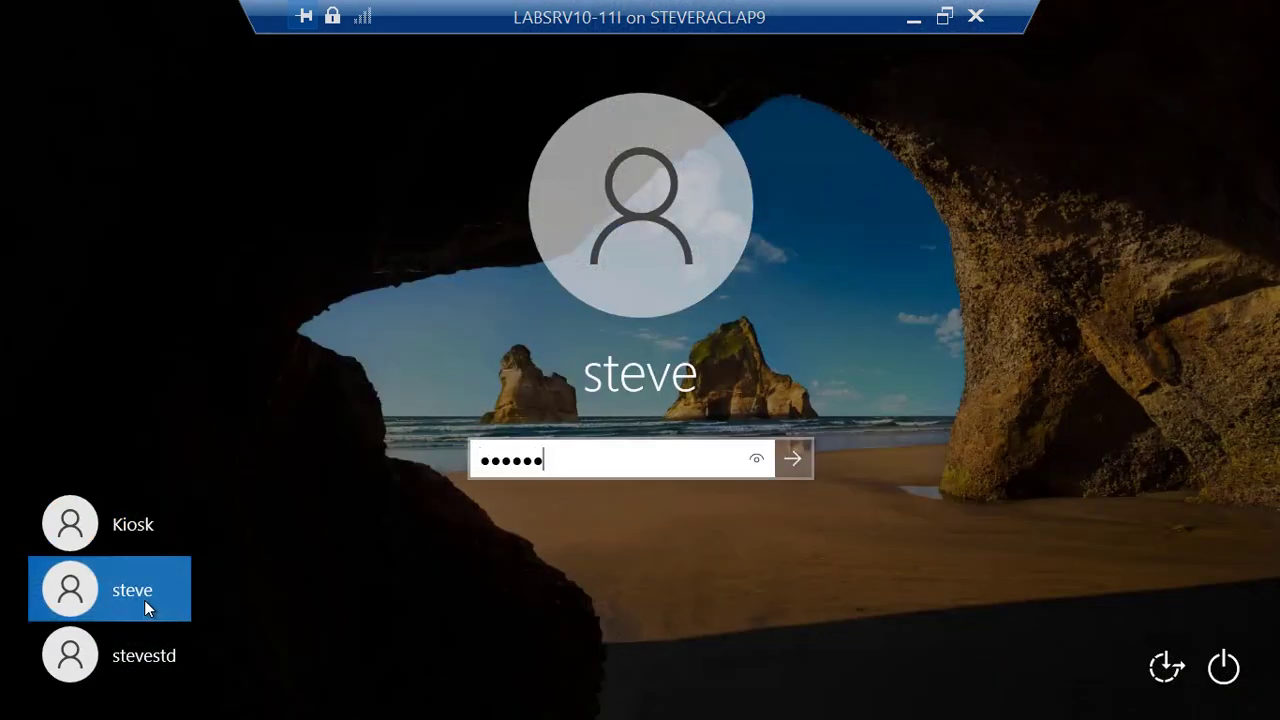
key(Return)
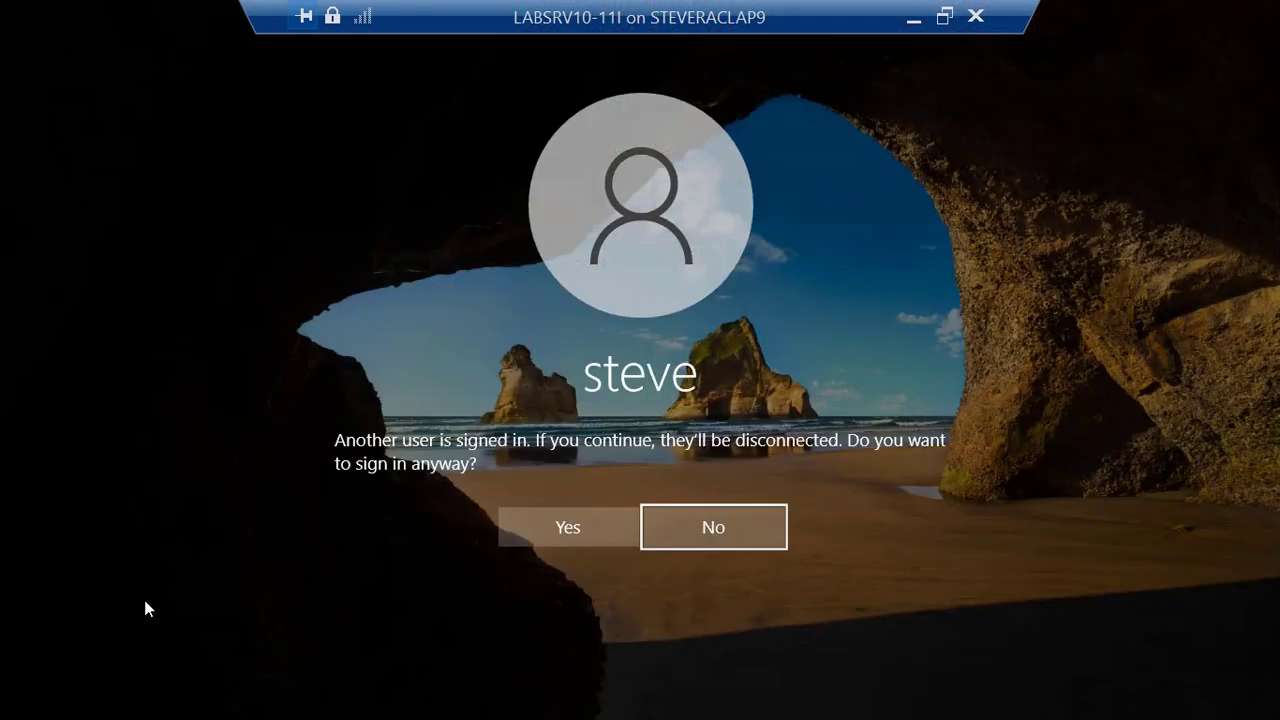
click(583, 527)
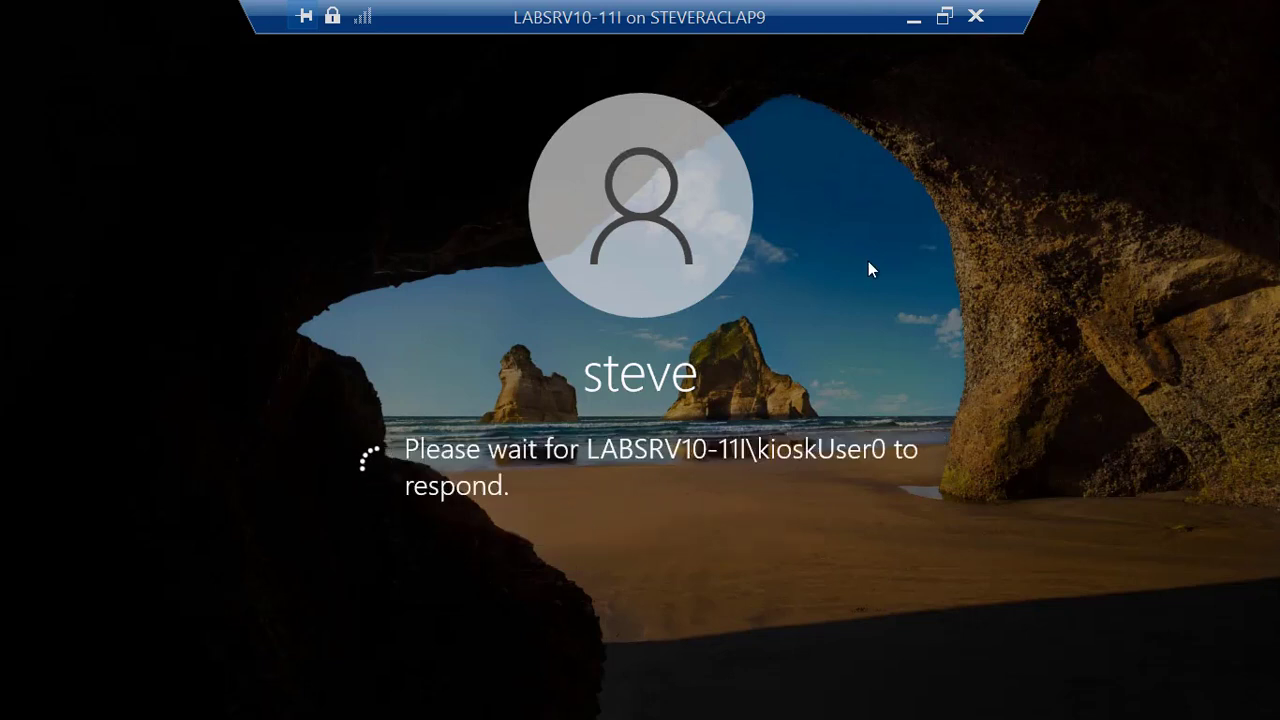
click(975, 16)
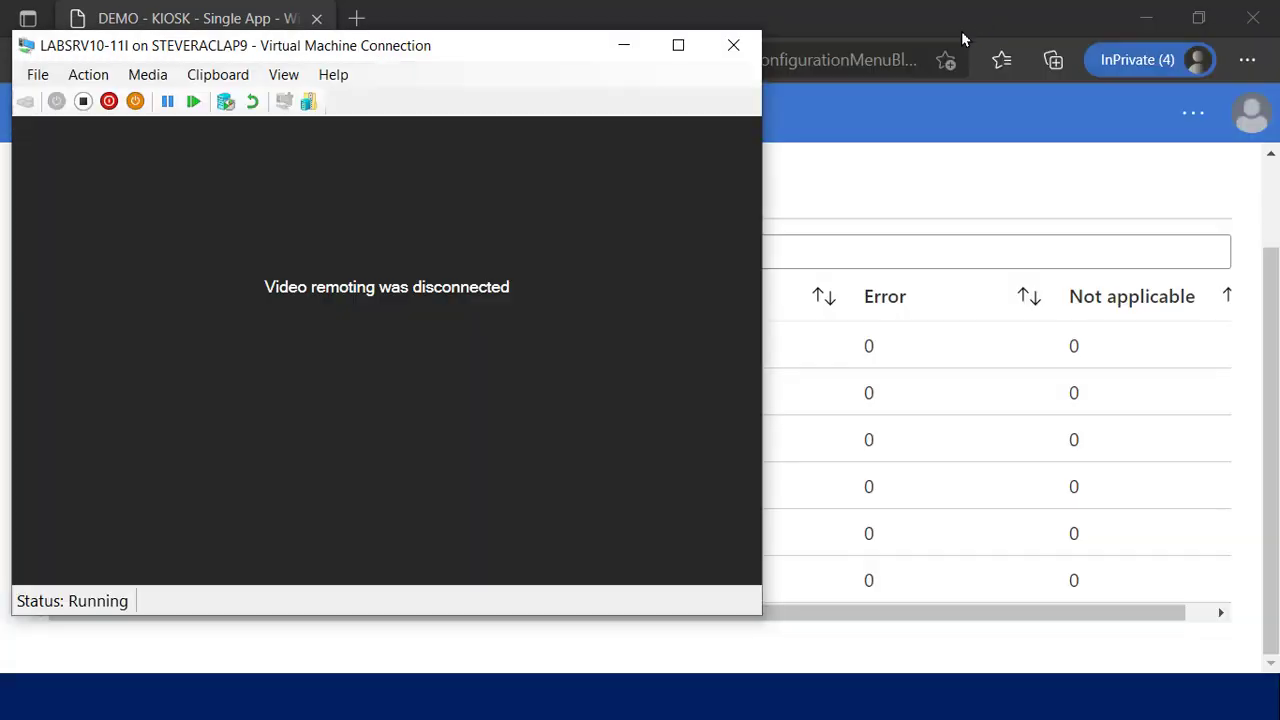
Switch back to the Endpoint Manager admin center and open the Multi App kiosk profile's configuration settings for editing from the Windows configuration profiles
click(943, 102)
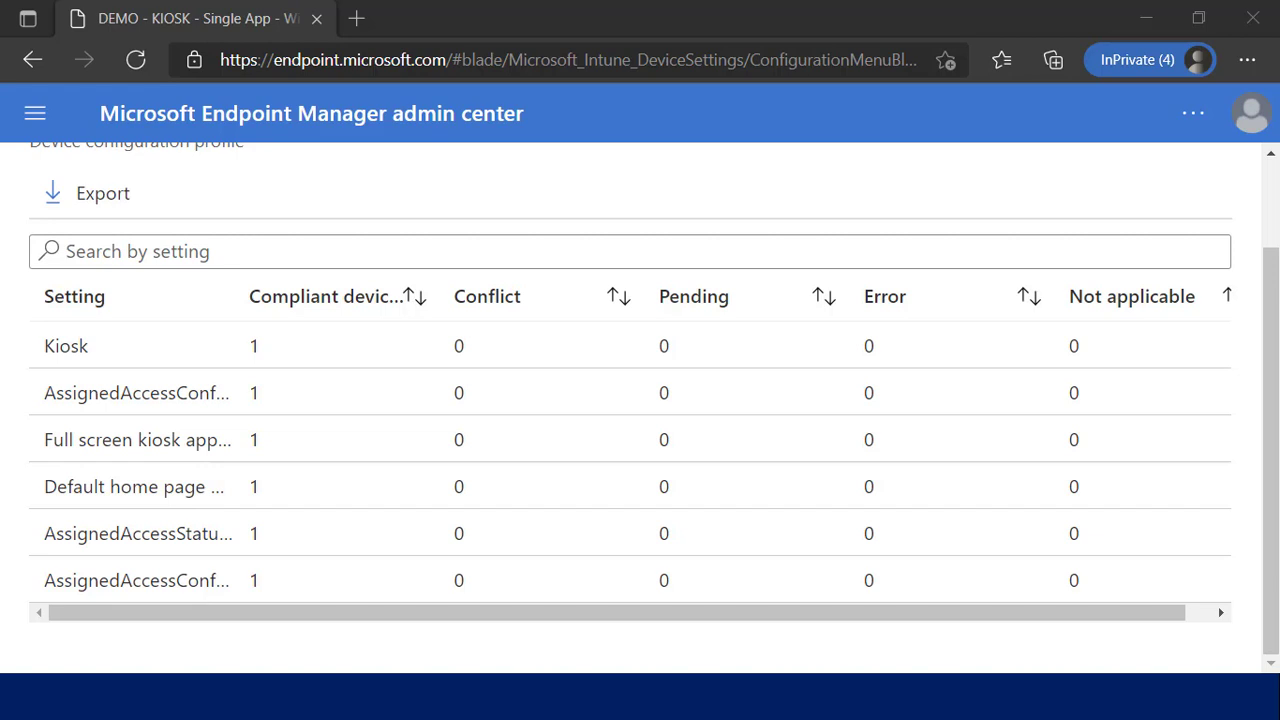
click(716, 176)
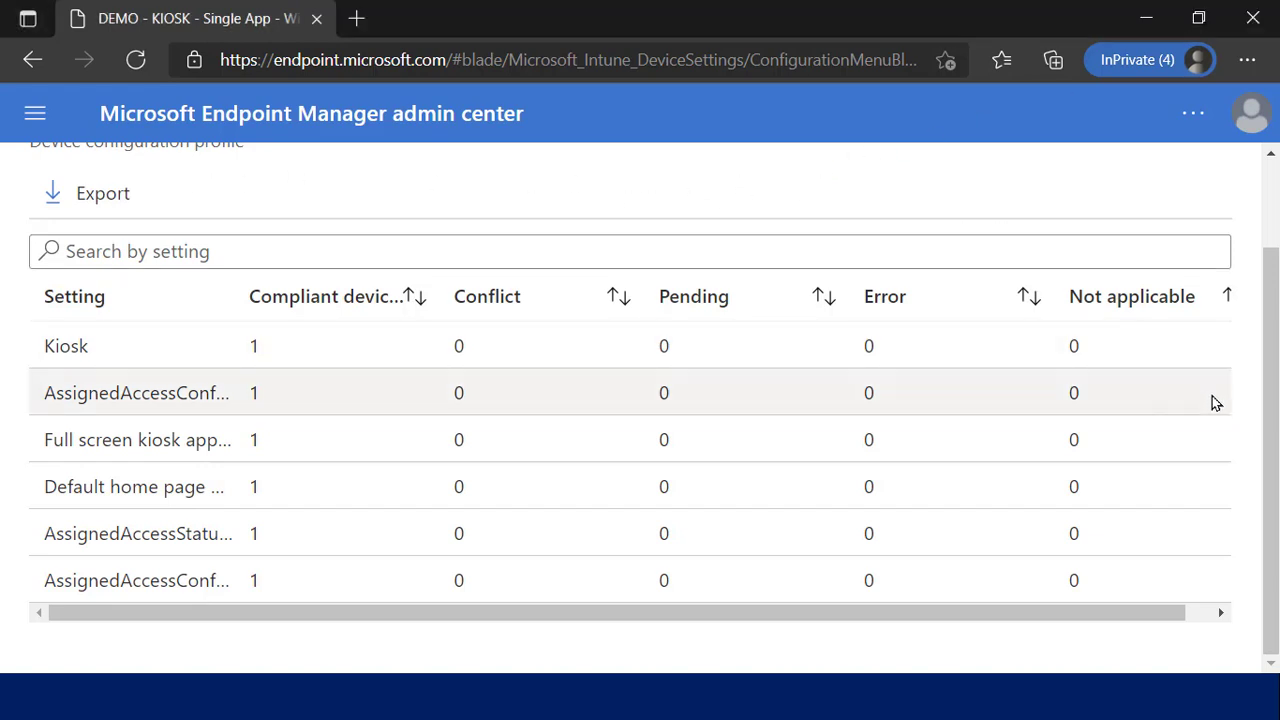
scroll(1270, 430, up, 2)
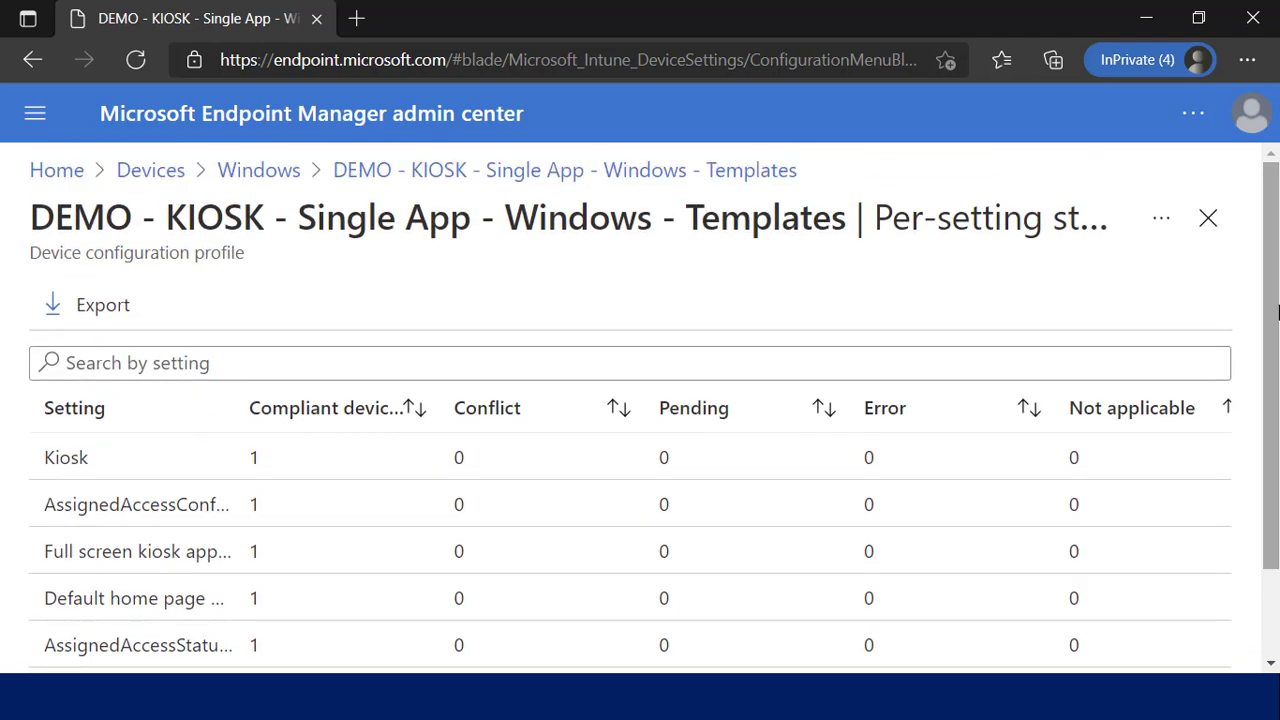
click(259, 171)
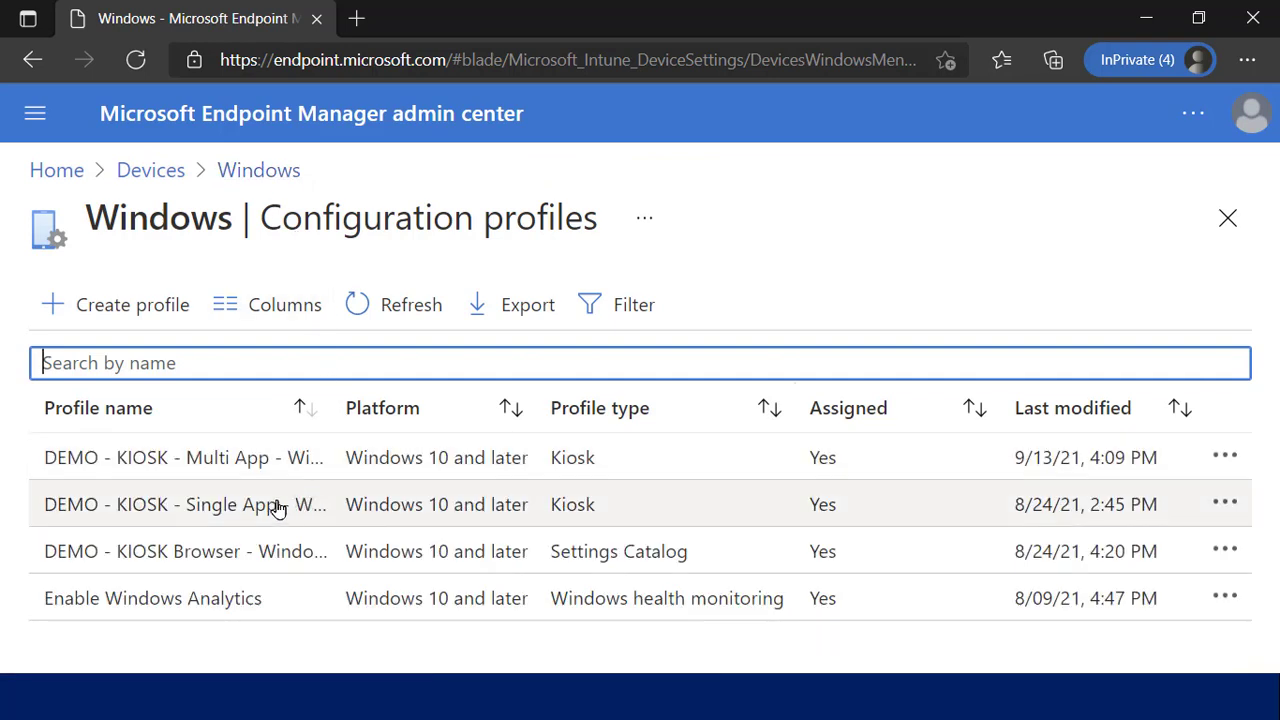
click(225, 468)
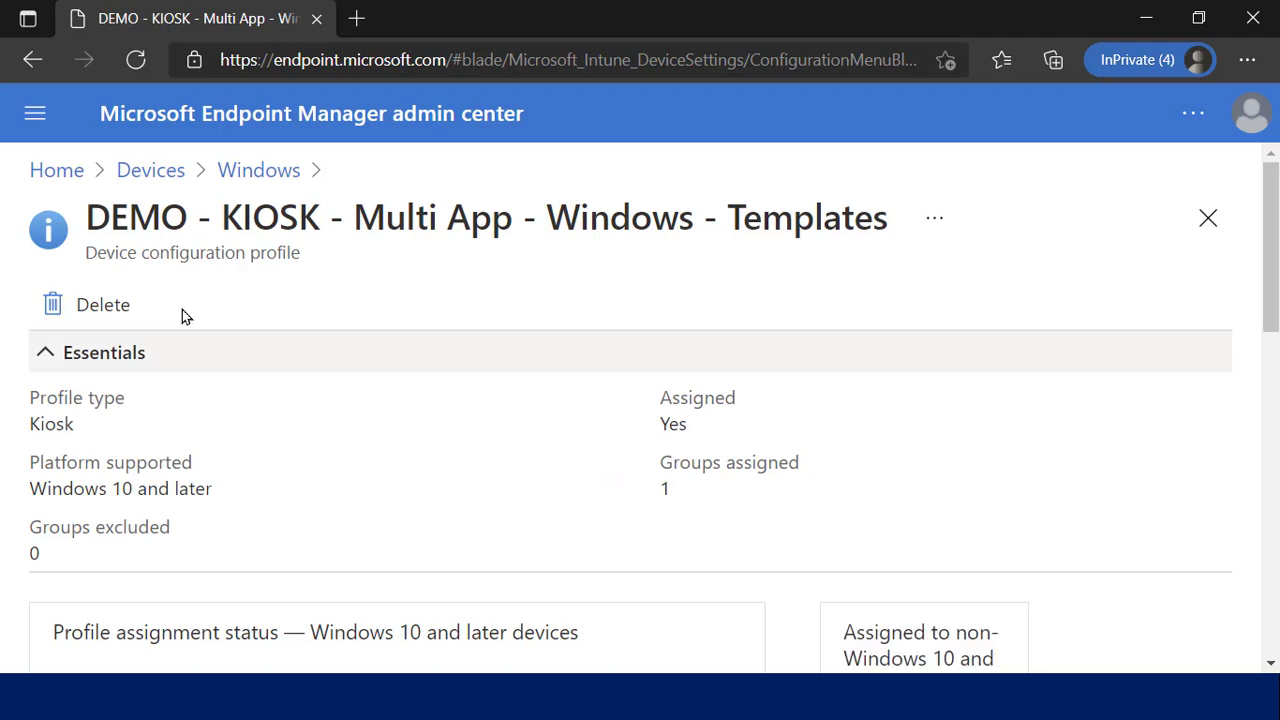
click(35, 113)
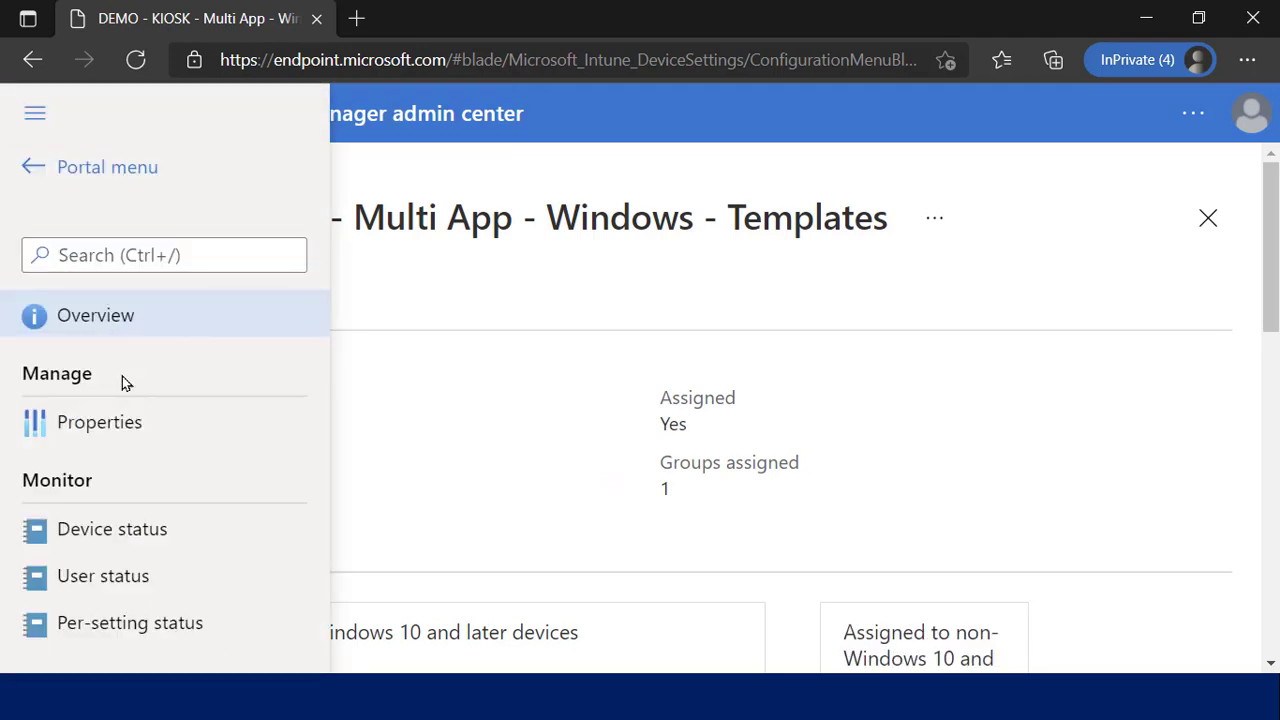
click(129, 431)
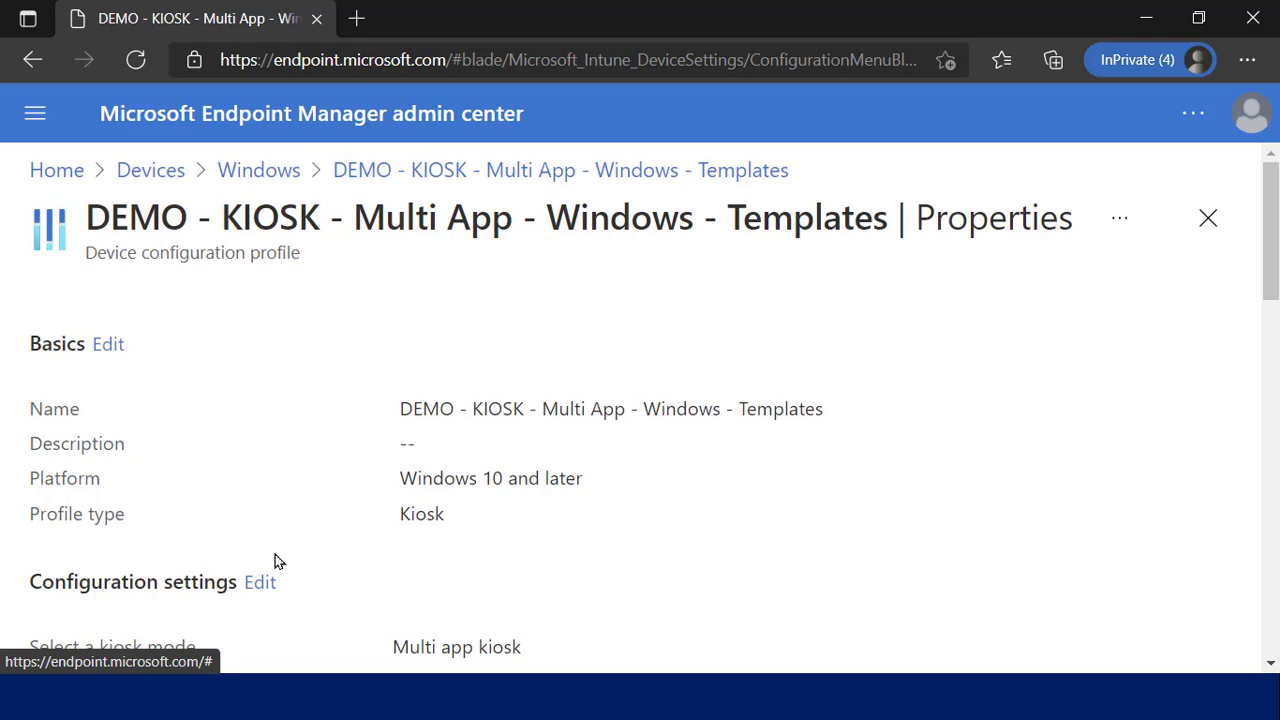
click(260, 583)
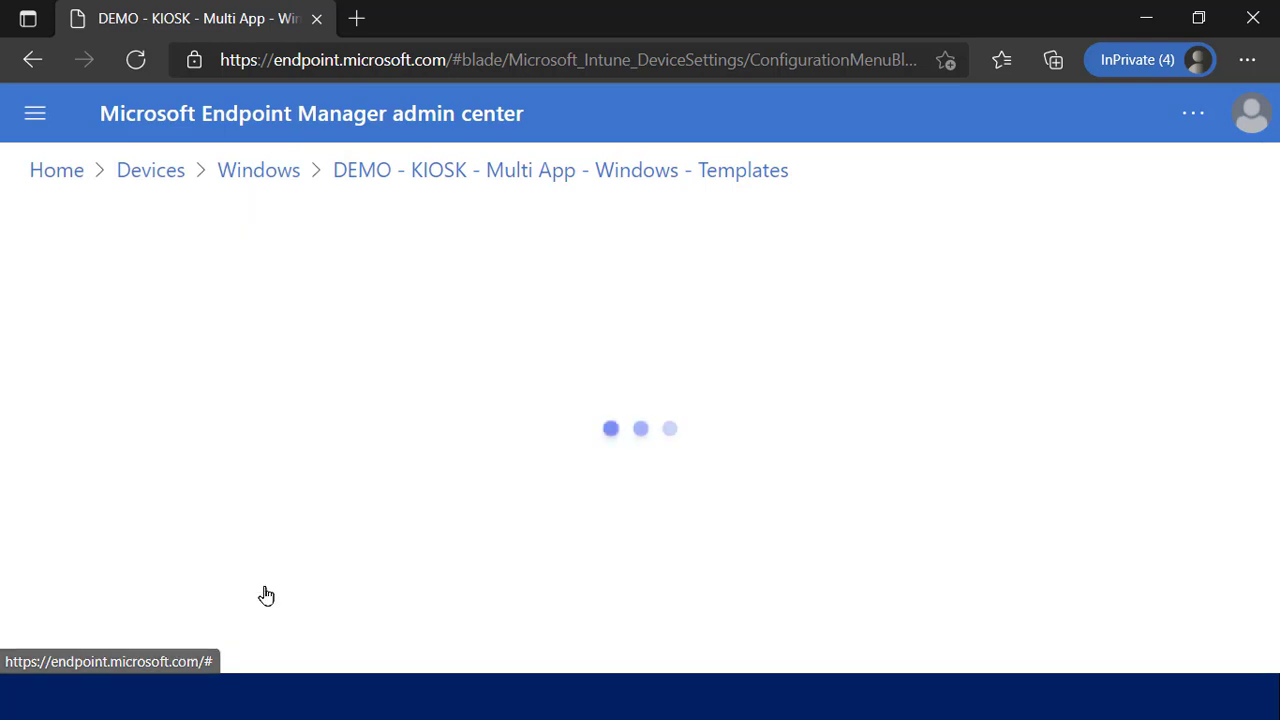
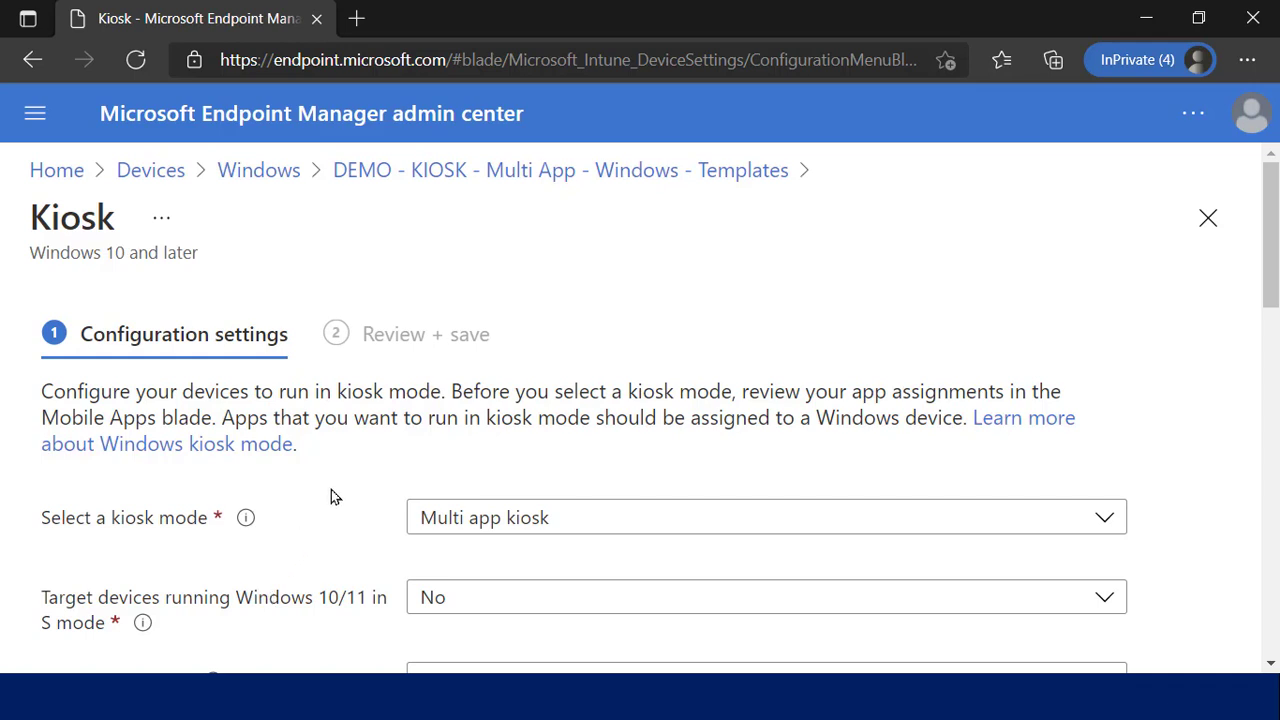
Review the Multi App profile's kiosk mode, the available user logon types, and the local user accounts entered
scroll(383, 460, down, 2)
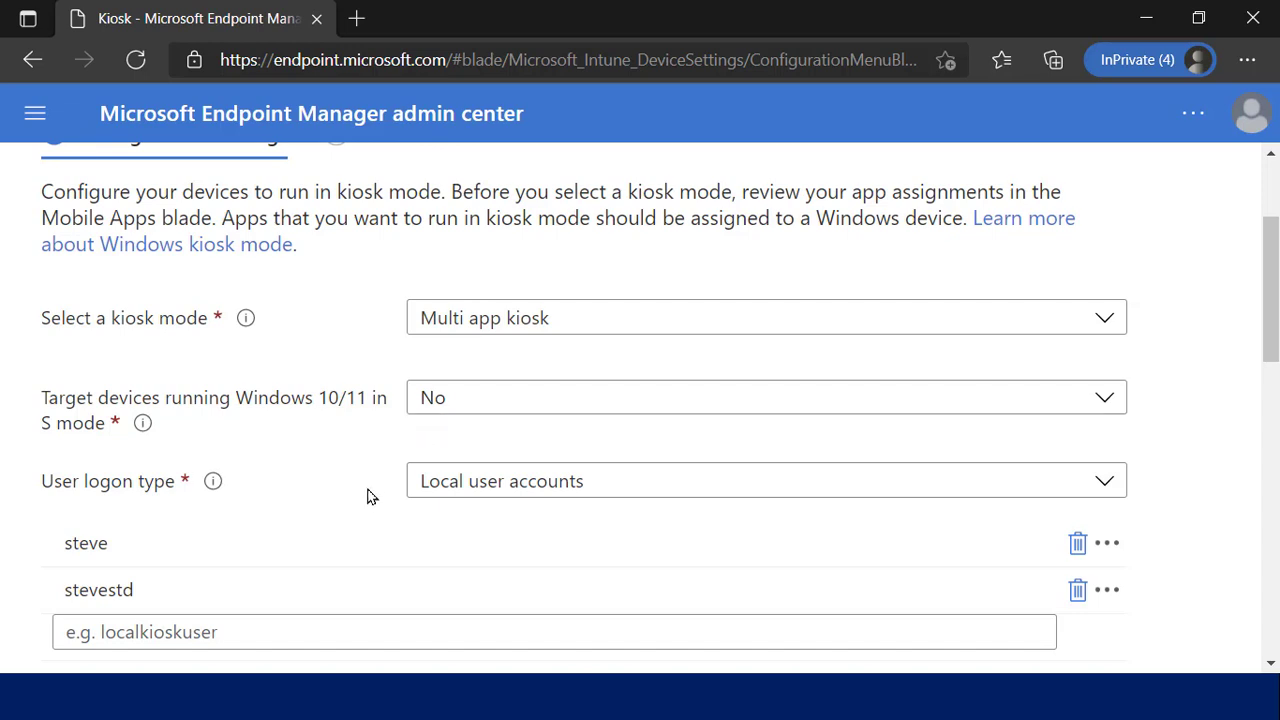
click(503, 483)
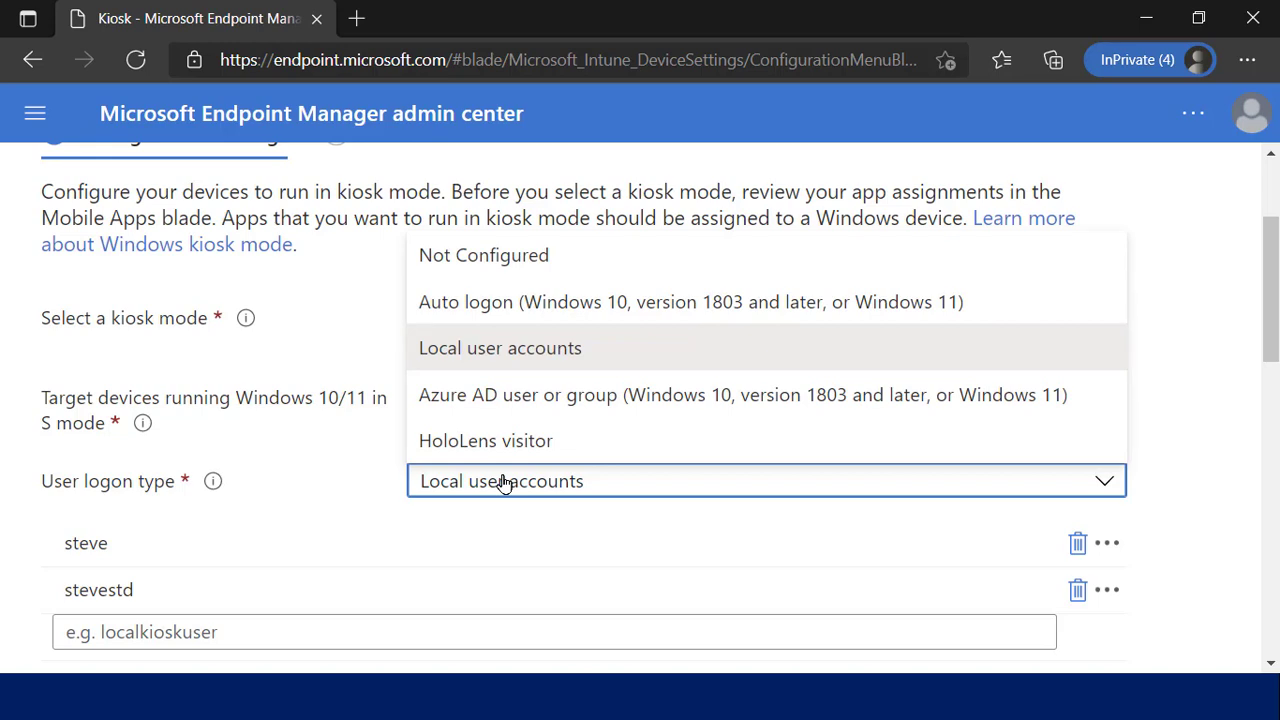
click(503, 483)
click(370, 537)
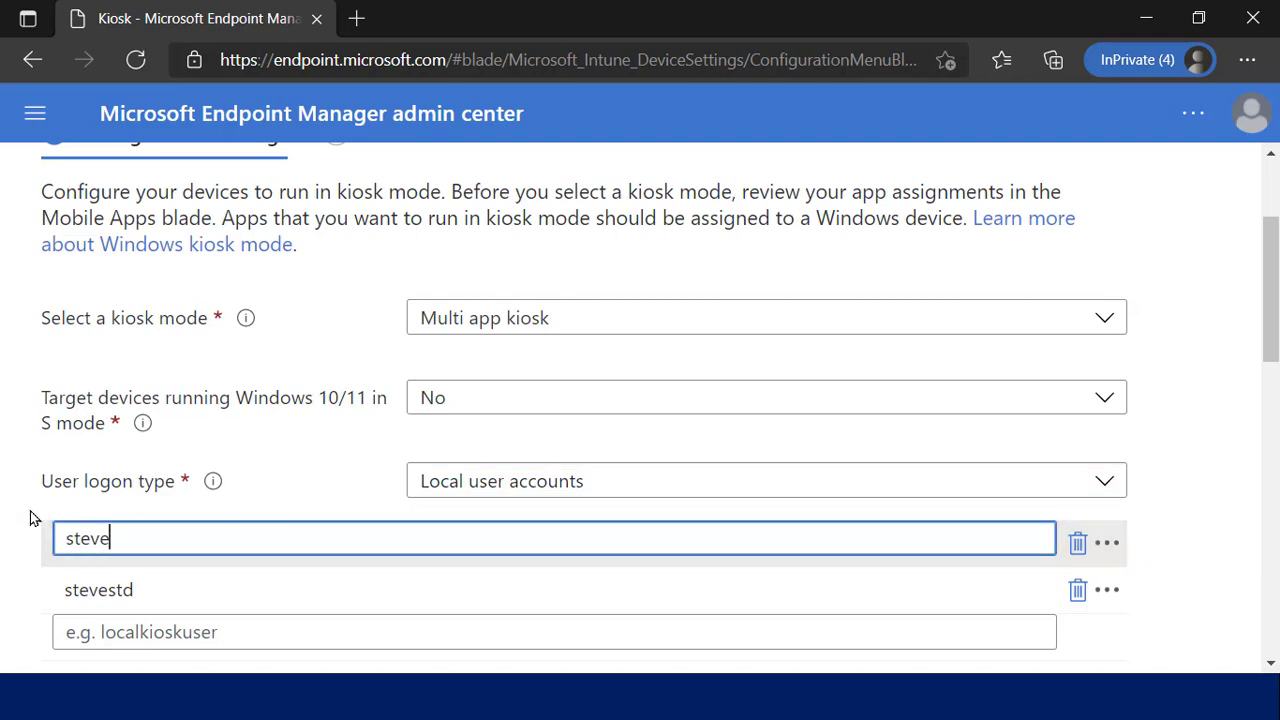
scroll(27, 518, down, 3)
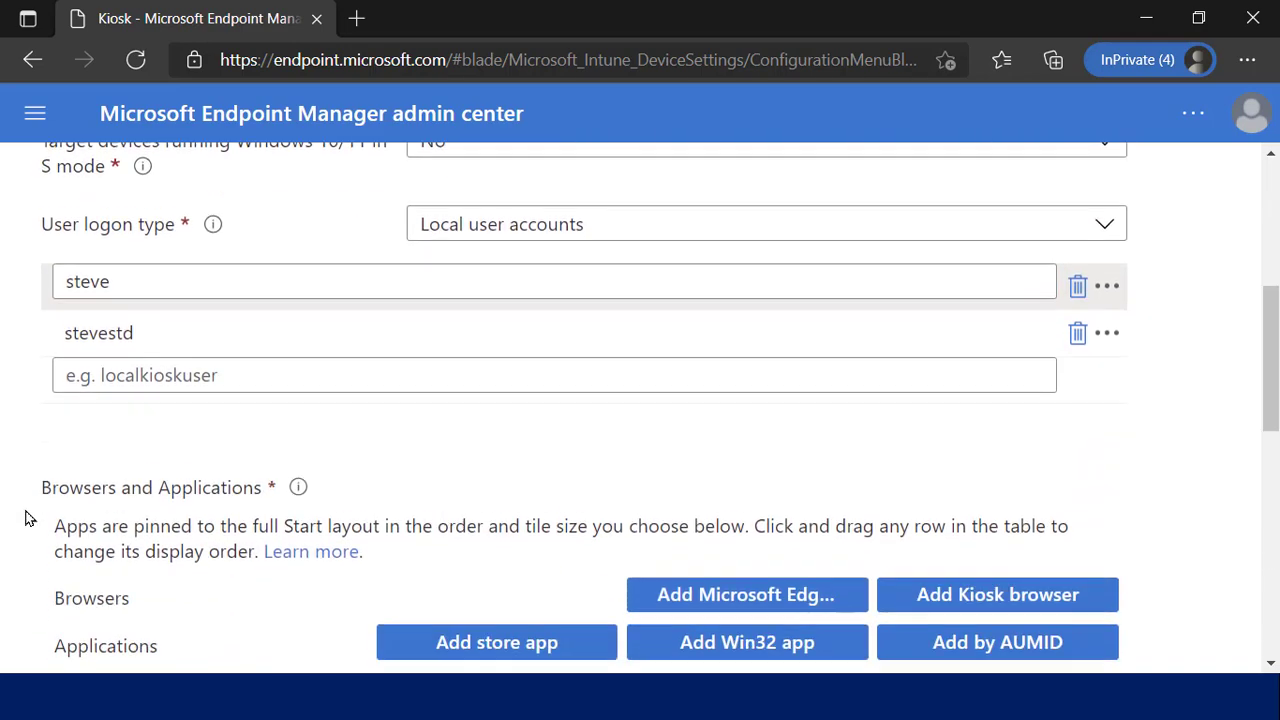
click(143, 282)
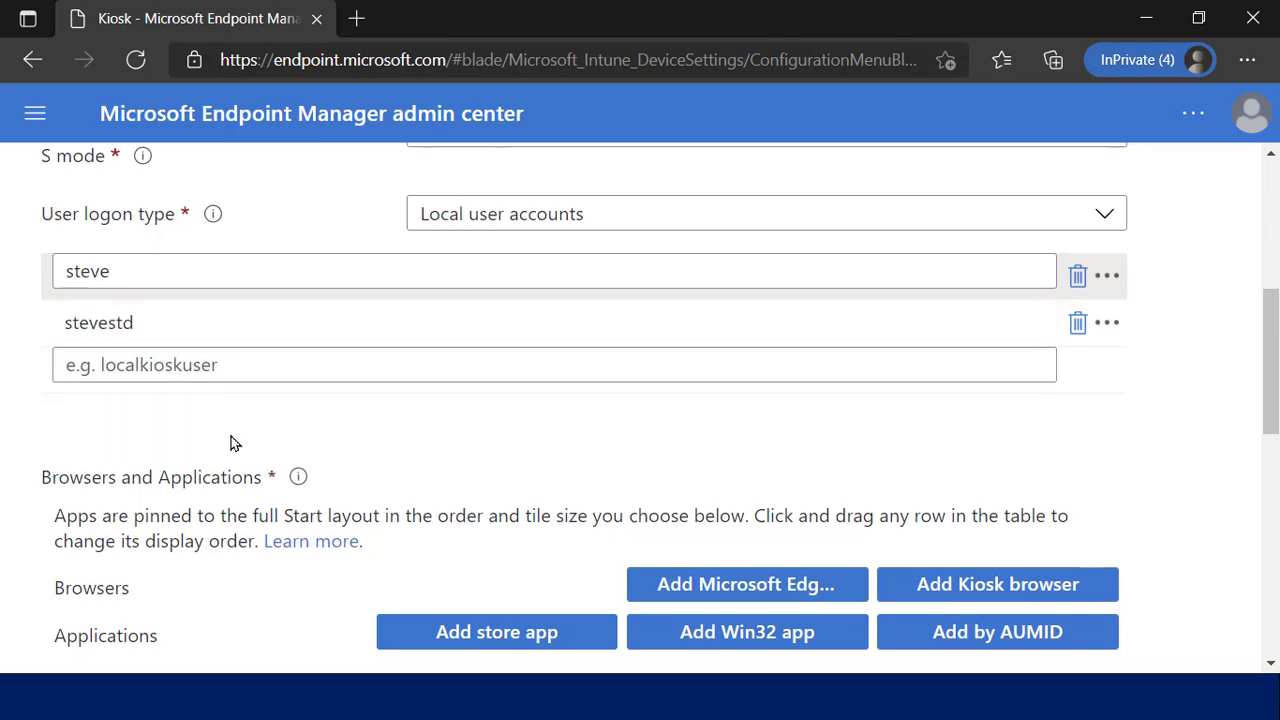
Inspect the Notepad Win32 app's path, AUMID and tile size under Browsers and Applications, and close its details without changes
scroll(235, 443, down, 3)
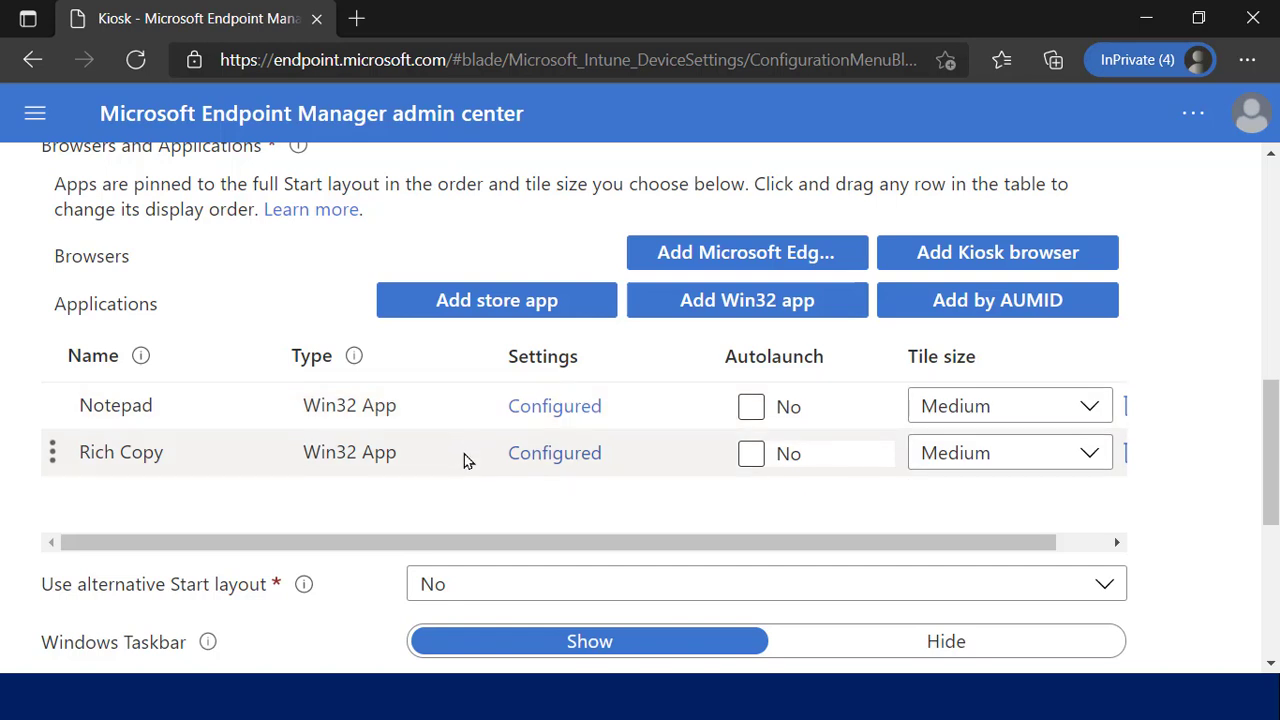
click(573, 407)
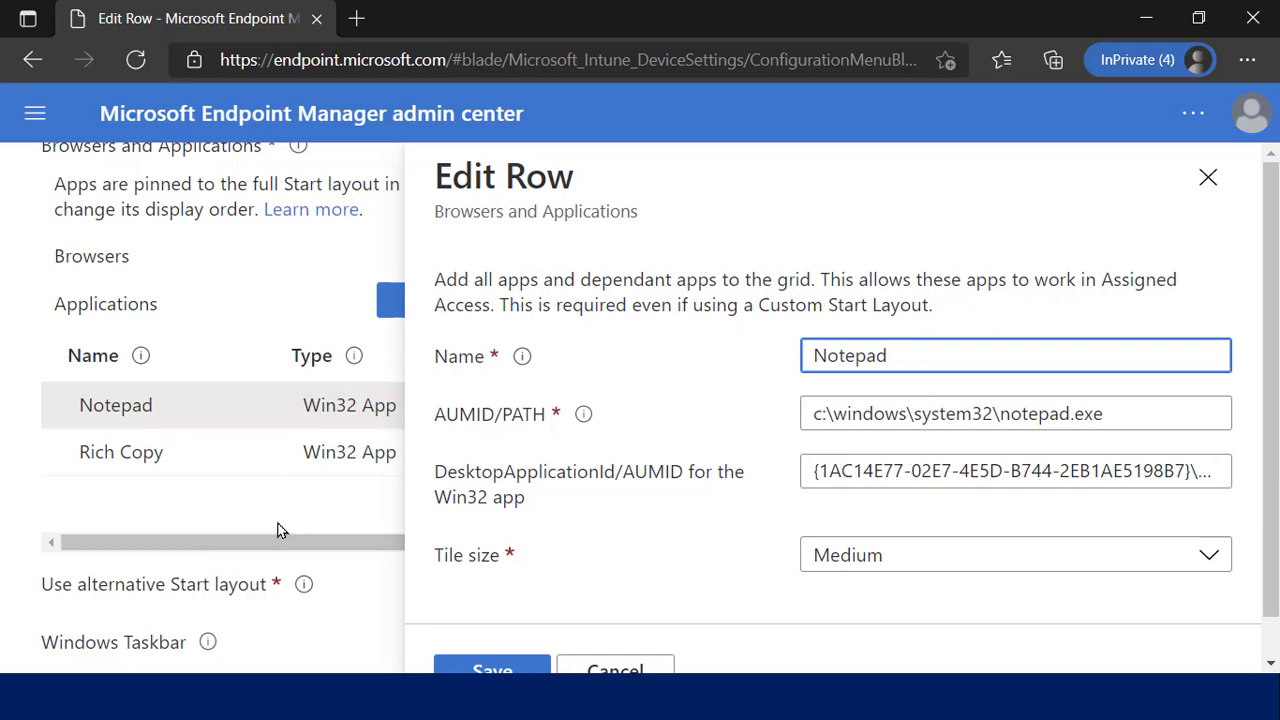
click(289, 495)
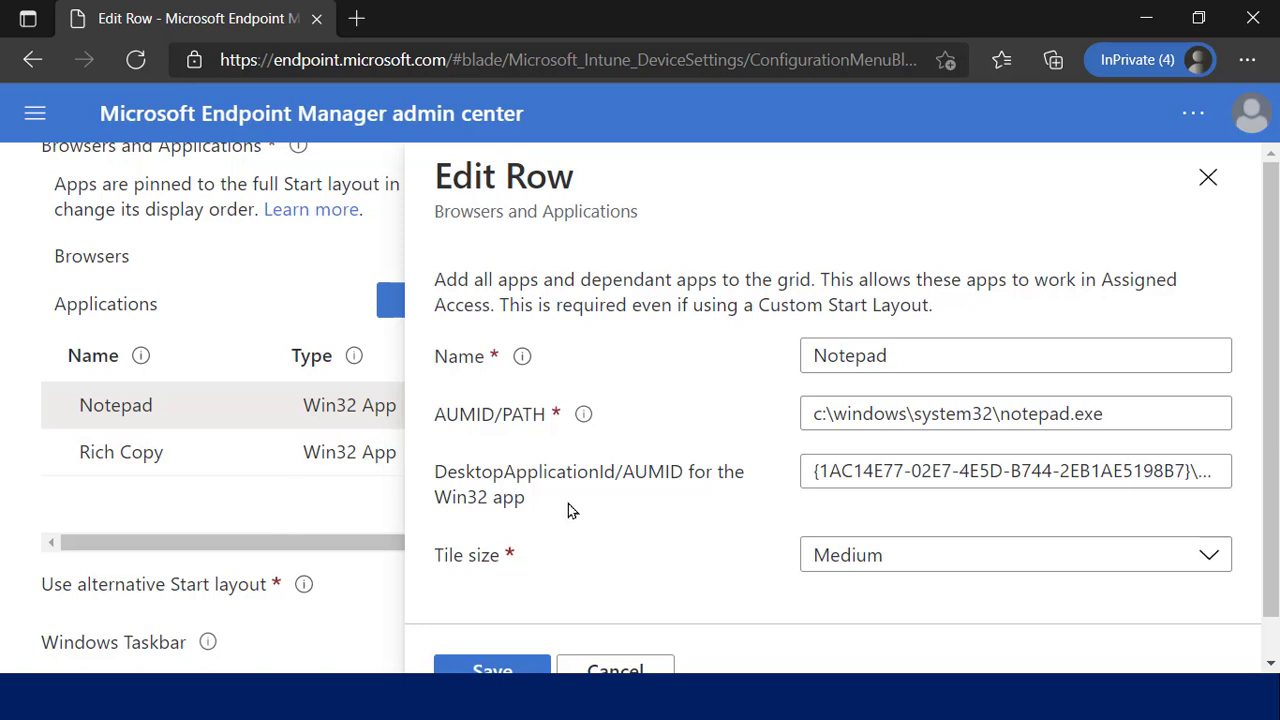
click(1205, 180)
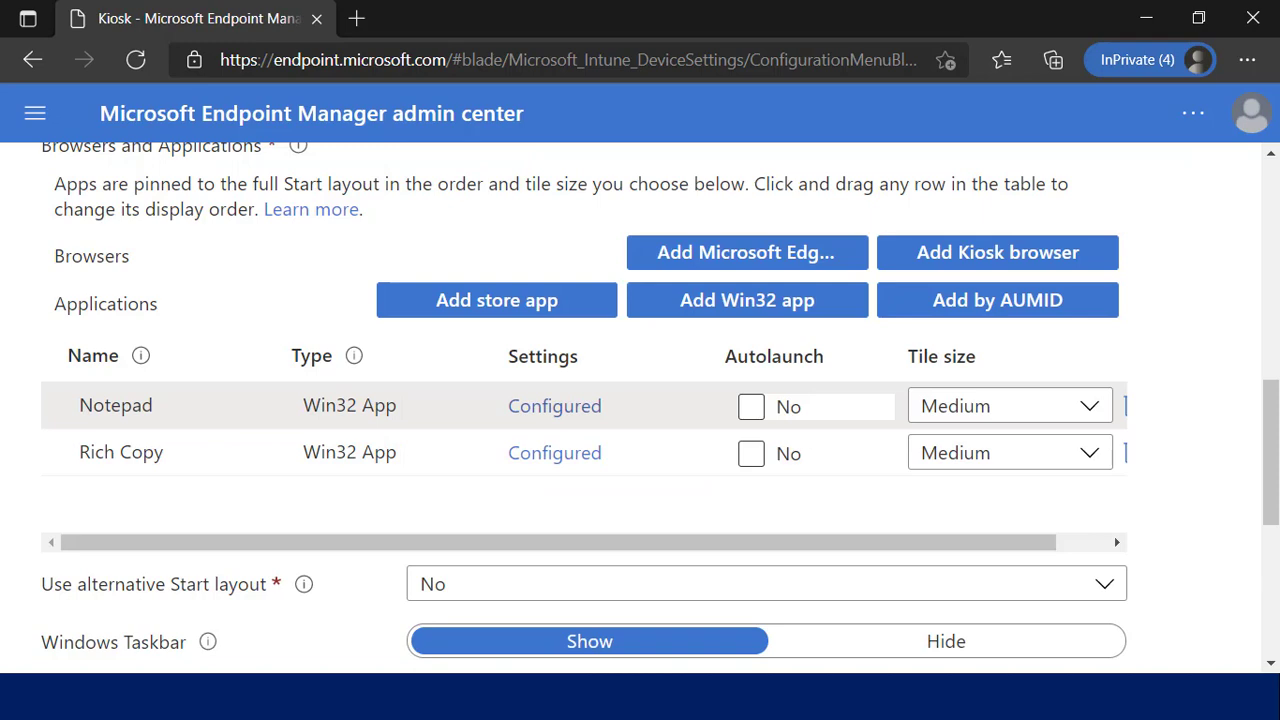
List the installed apps and their AUMIDs with get-startapps in Windows PowerShell, and put the PowerShell window away
key(super)
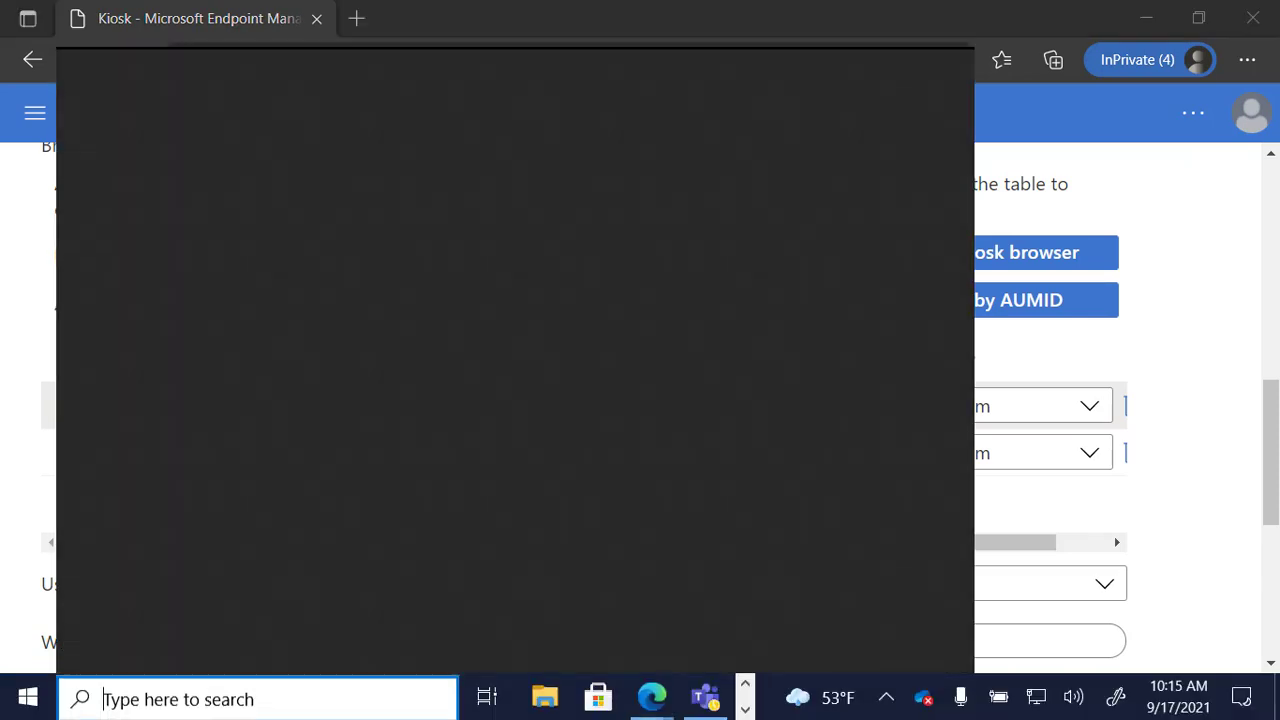
text(p)
text(wershel)
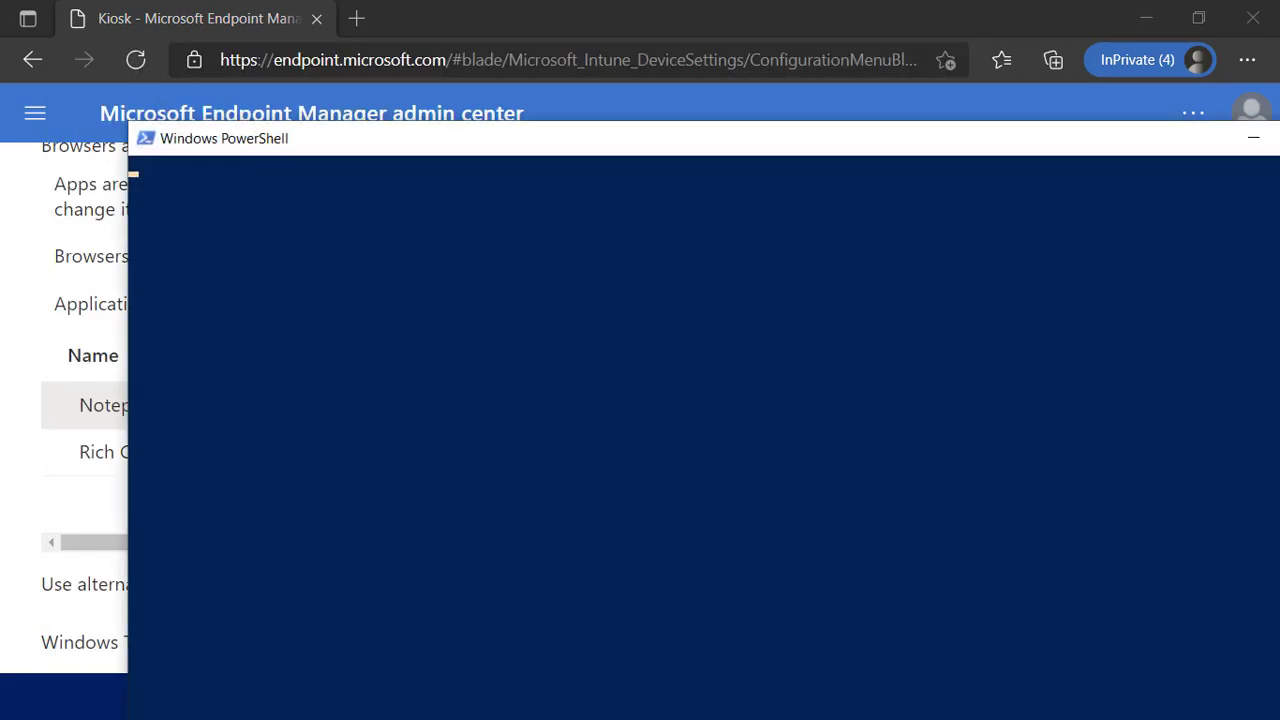
text(get-startapps)
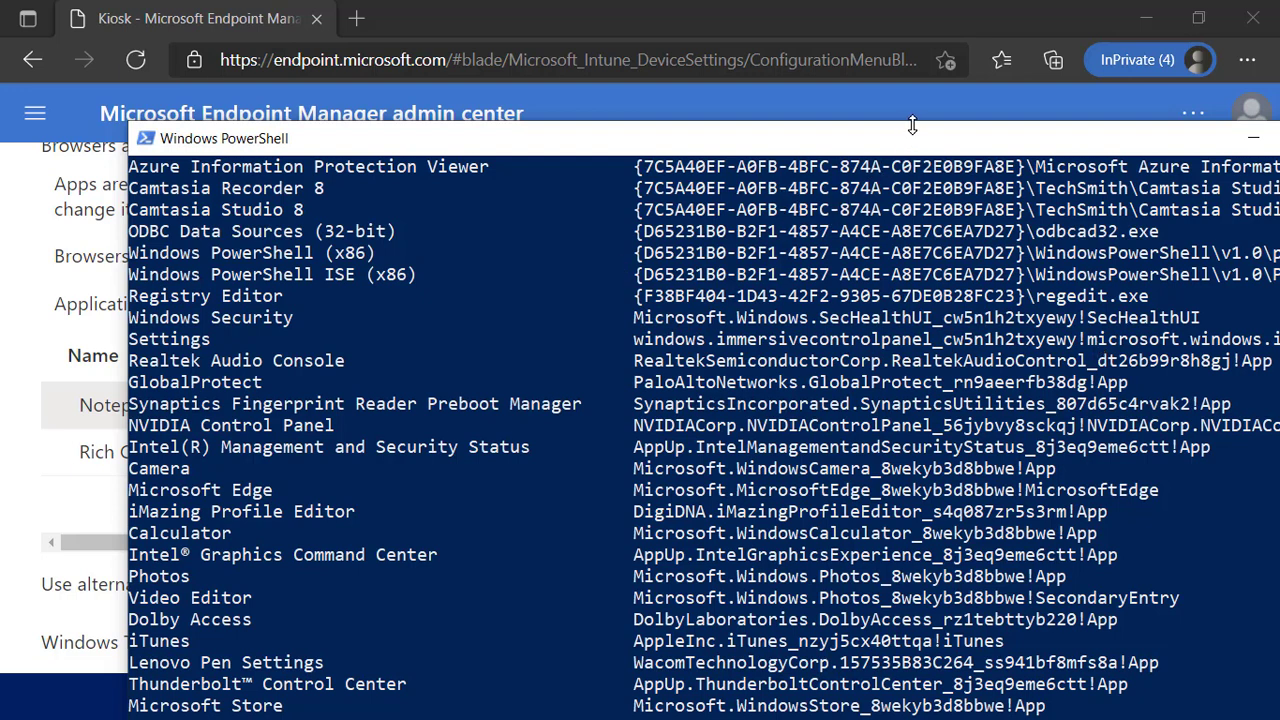
drag(914, 138, 752, 145)
click(1200, 146)
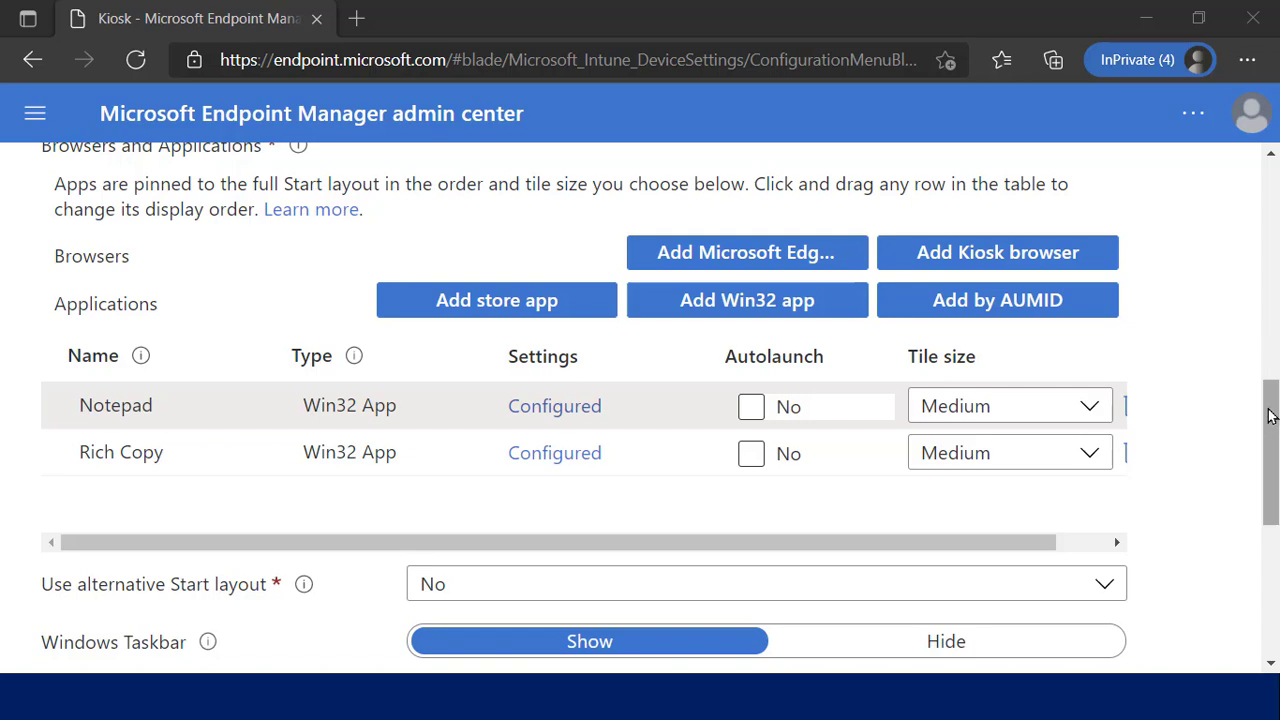
Review the profile's alternative Start layout, Windows Taskbar, Downloads folder access and maintenance window settings
drag(1269, 417, 1275, 535)
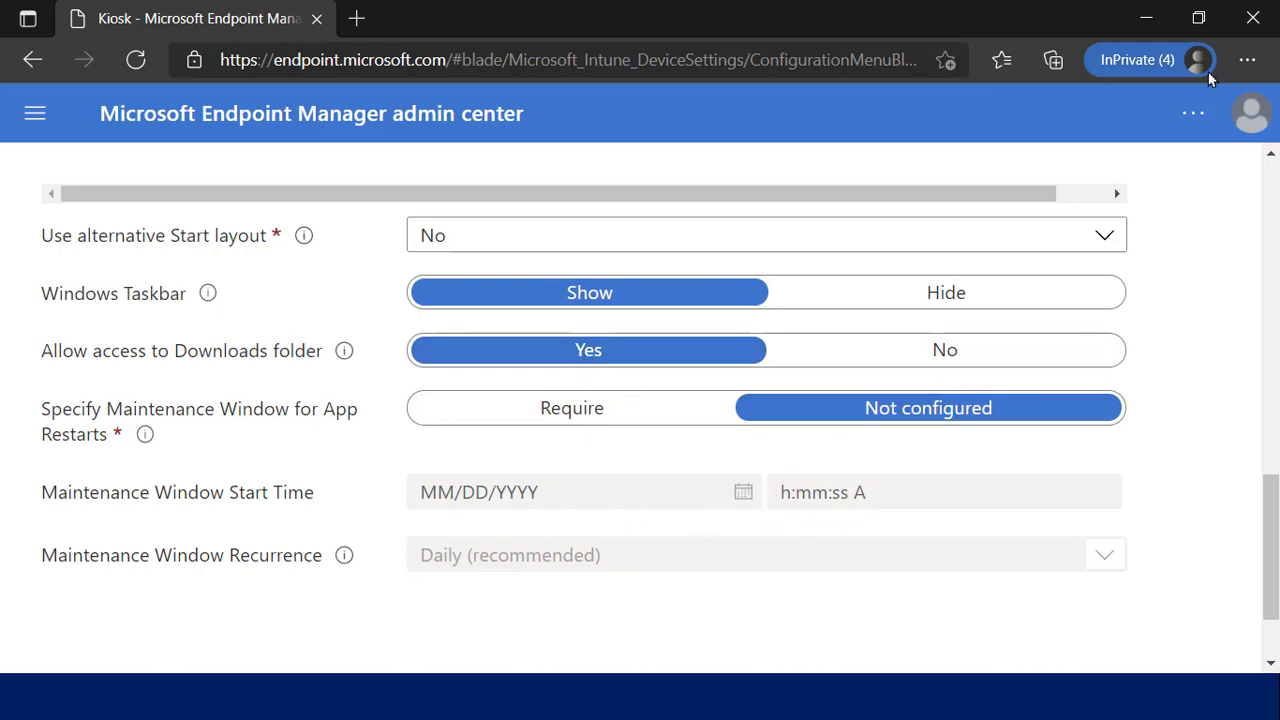
click(18, 130)
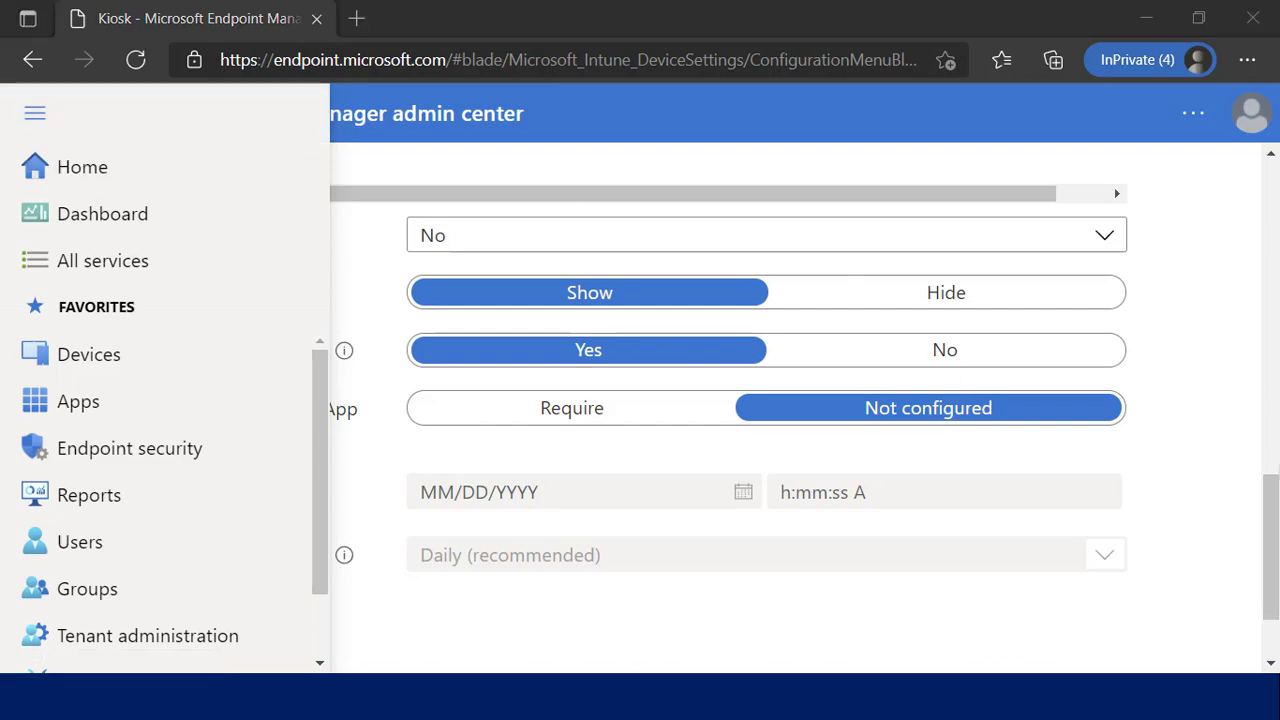
drag(1273, 542, 1260, 190)
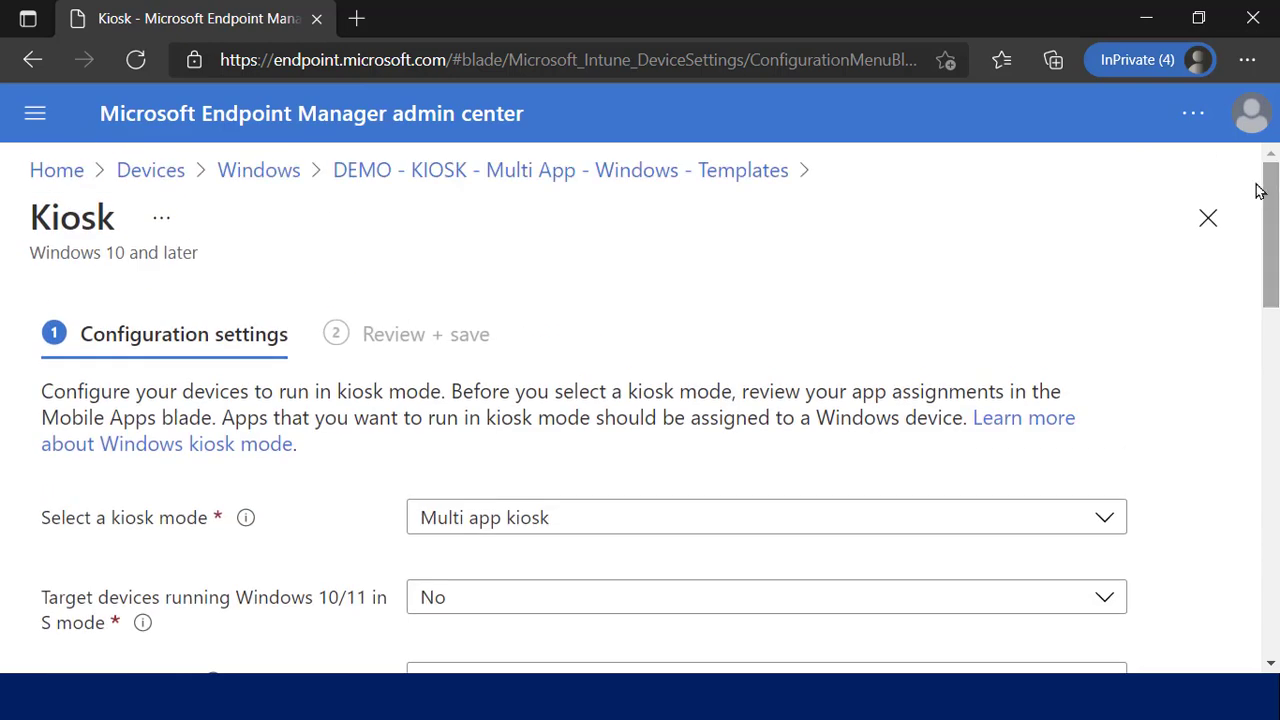
Leave the Kiosk configuration settings without saving and open the Multi App profile's per-setting status
click(1208, 218)
click(768, 192)
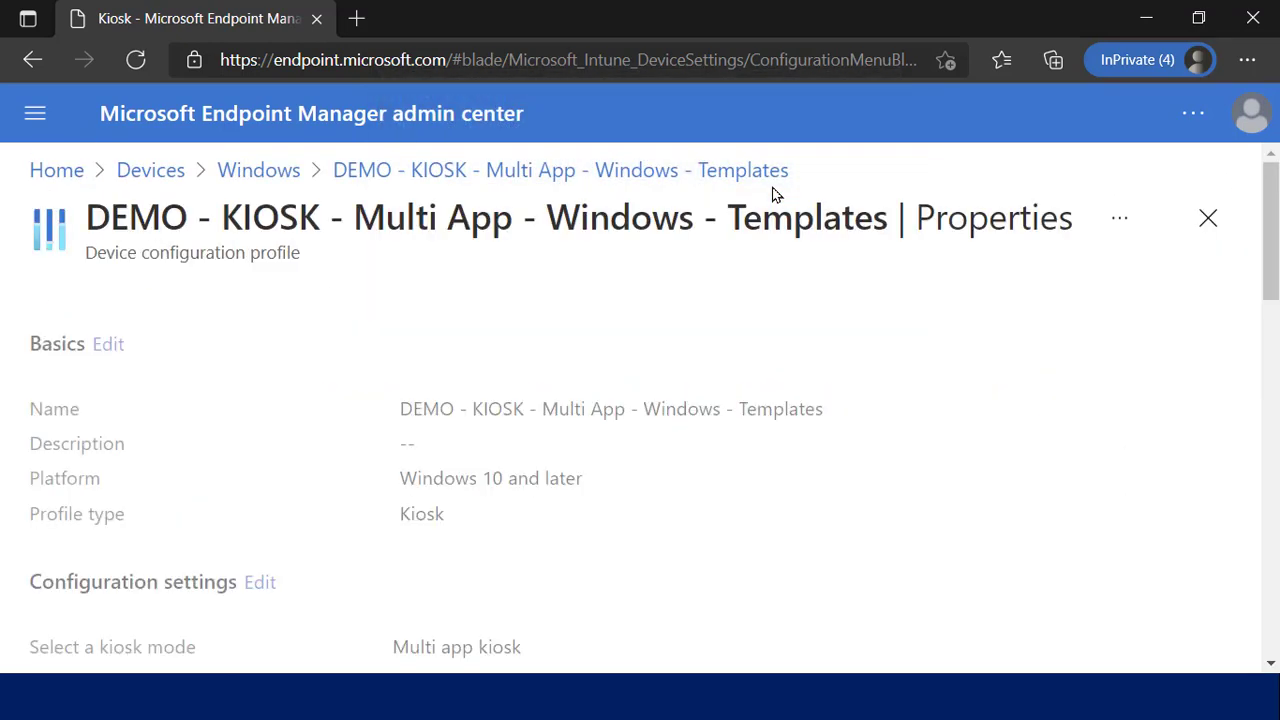
click(38, 114)
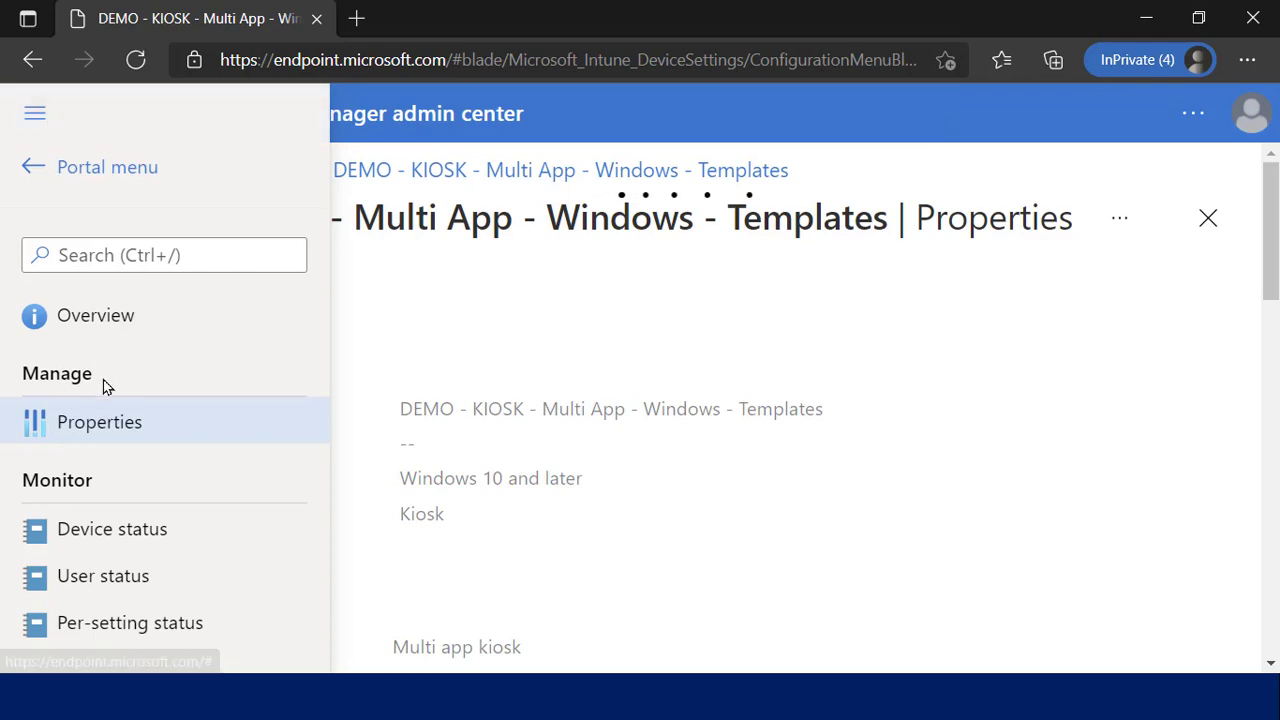
click(150, 628)
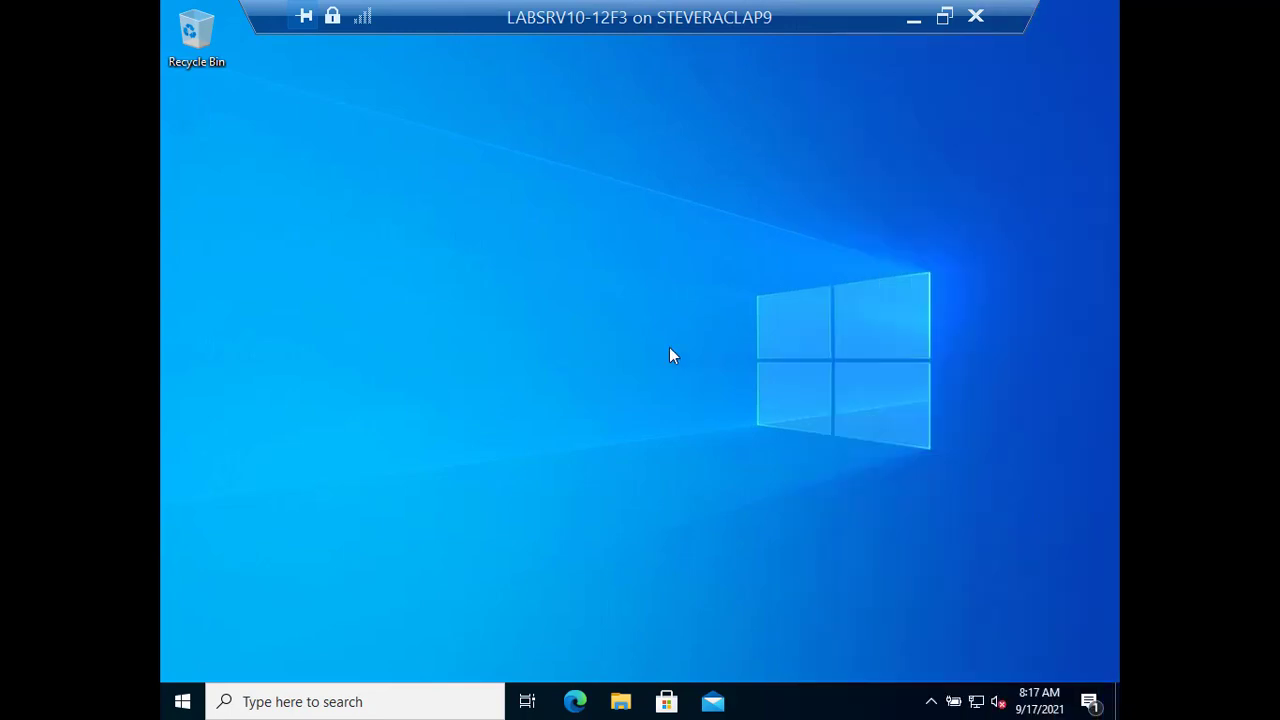
click(386, 704)
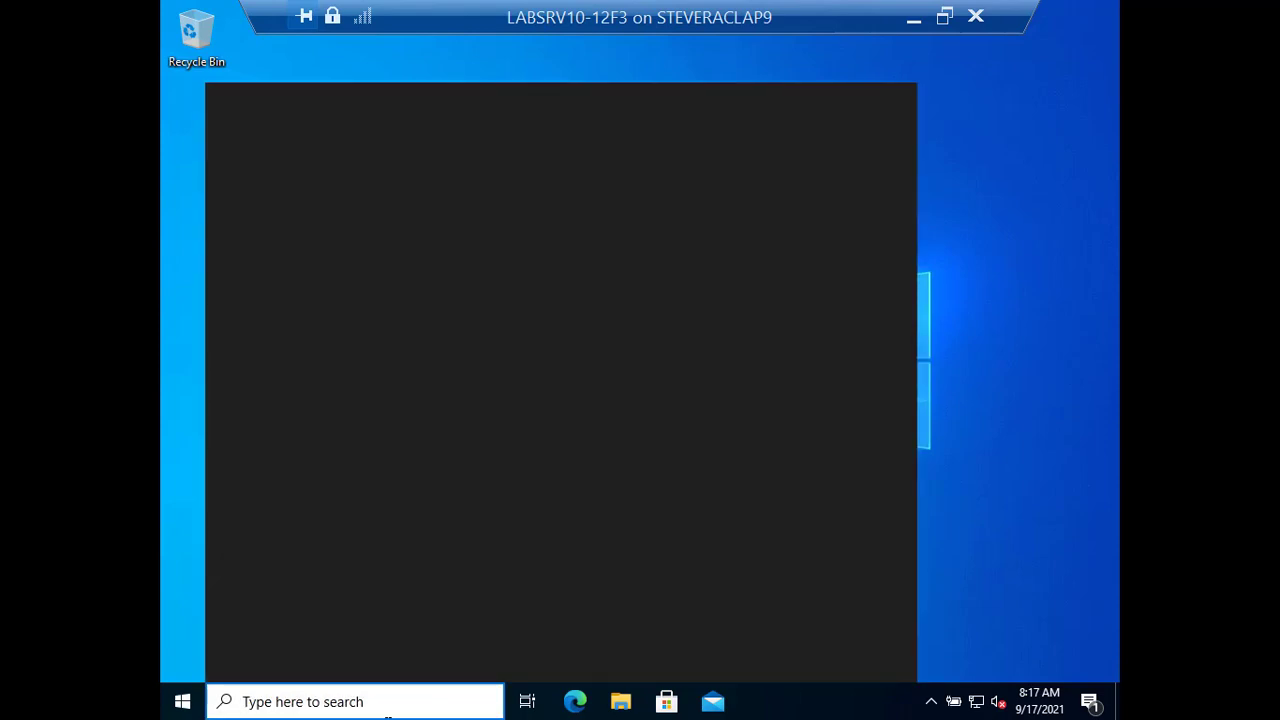
text(cmd)
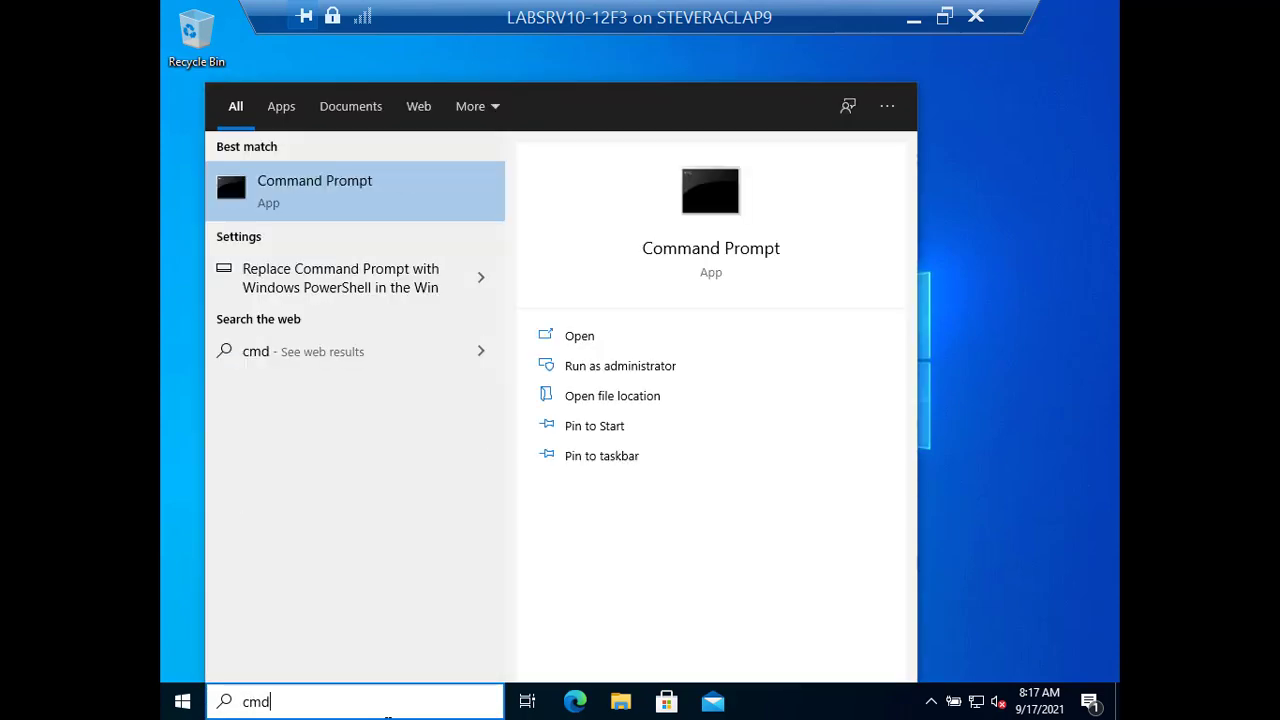
key(Return)
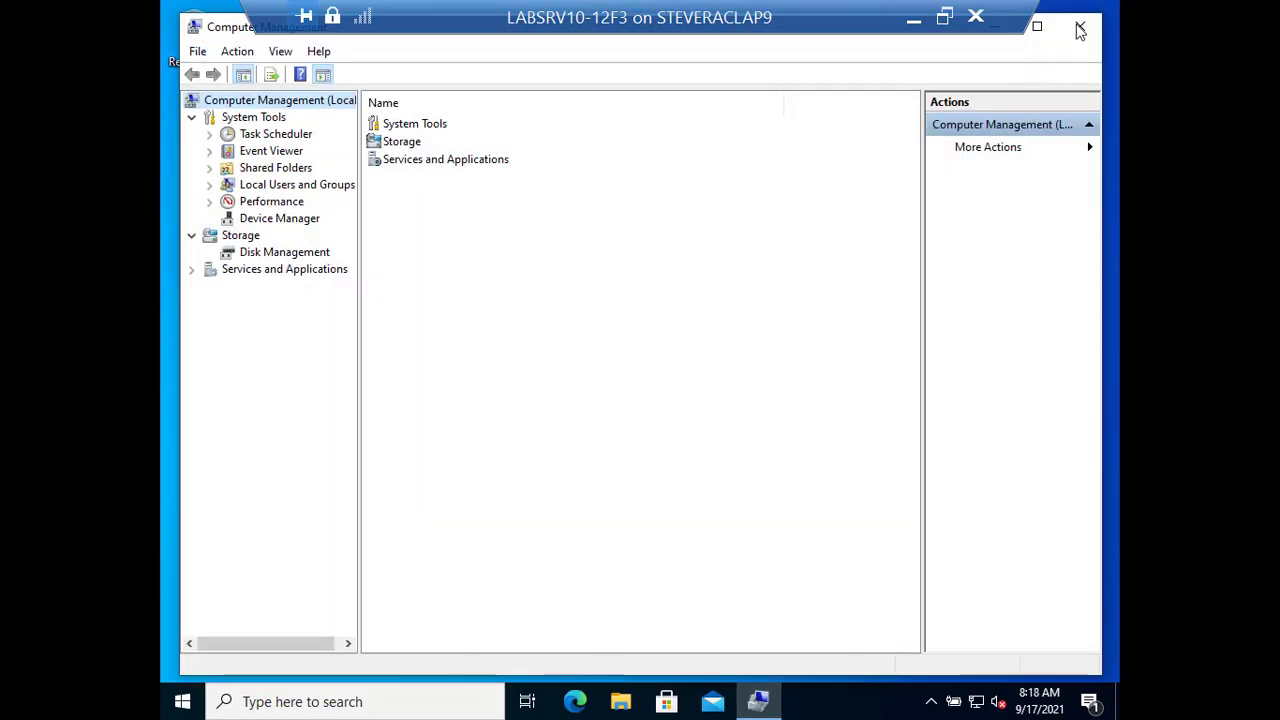
click(1078, 30)
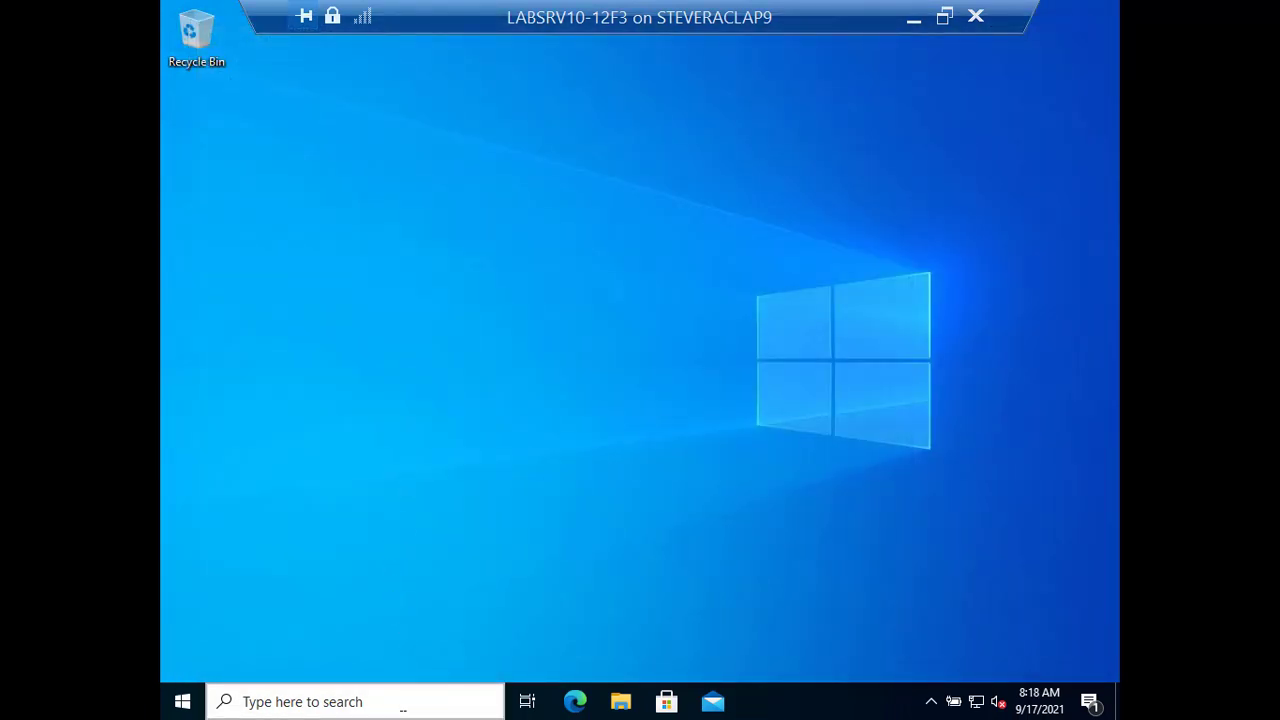
Check the signed-in account on the virtual machine by running whoami in Command Prompt, and close the window
click(403, 703)
text(cmd)
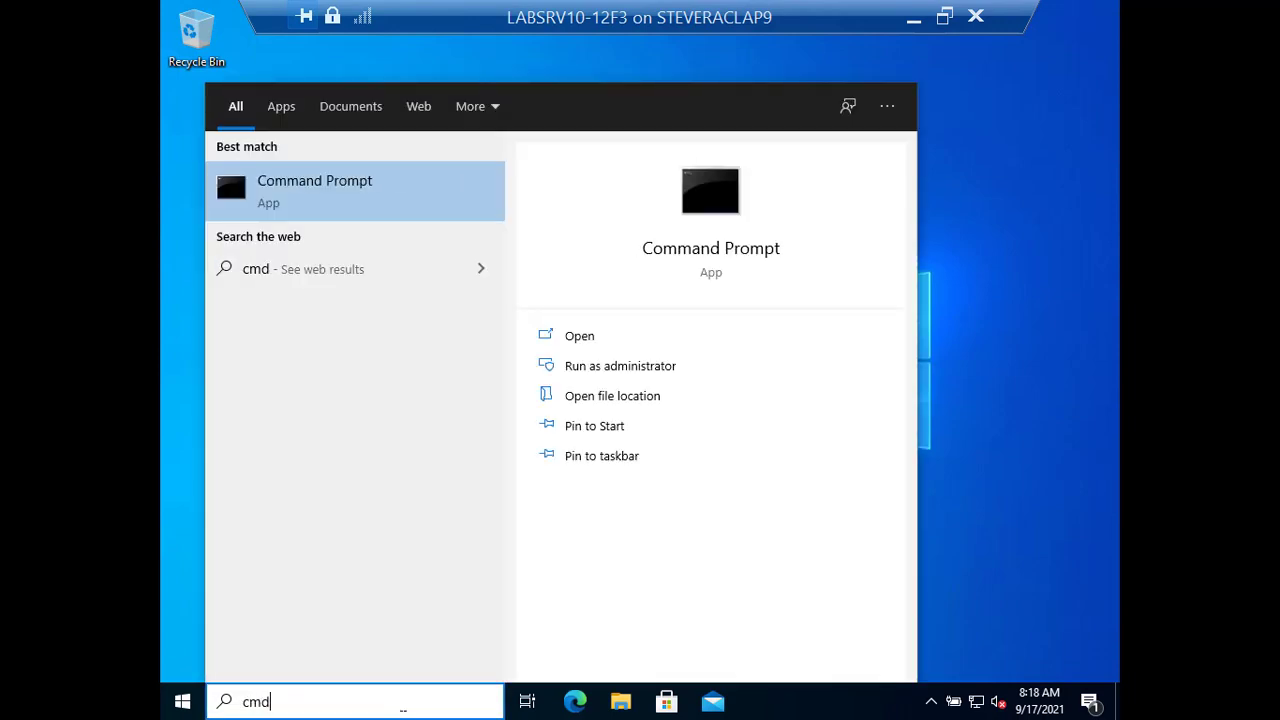
click(380, 200)
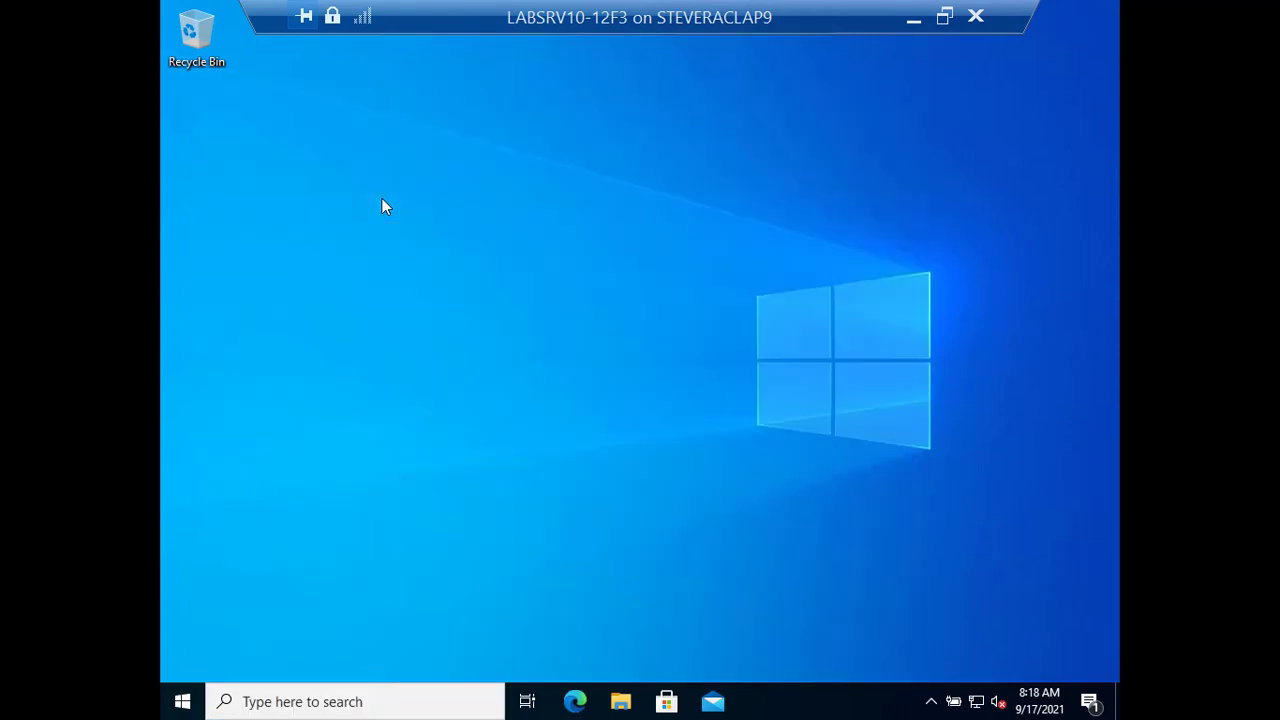
text(whoami)
key(Return)
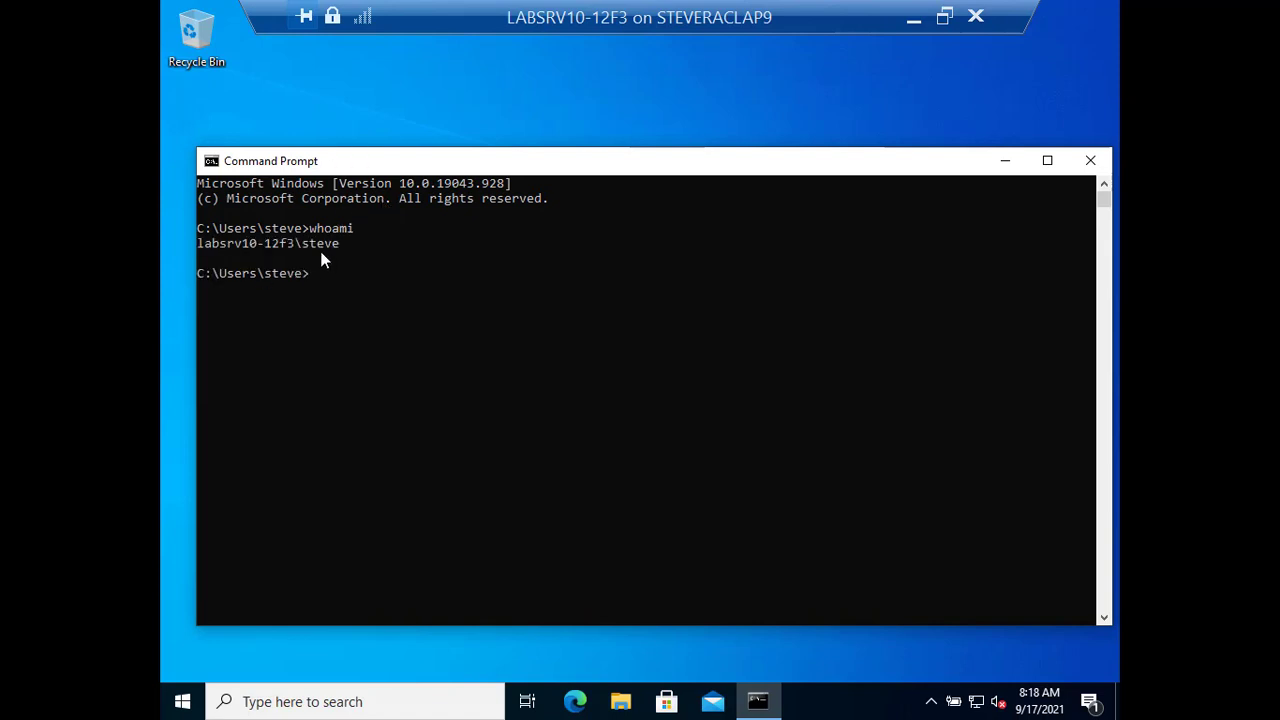
click(1090, 160)
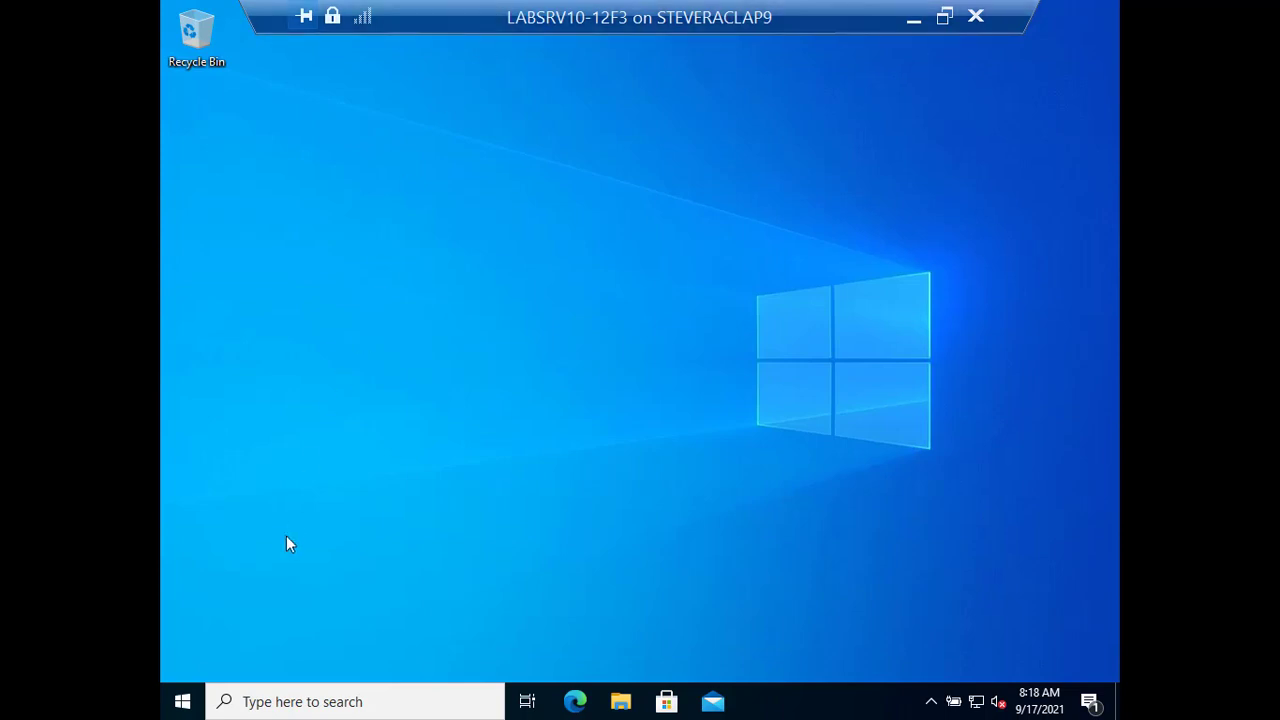
Sign the current user out of the virtual machine
click(191, 700)
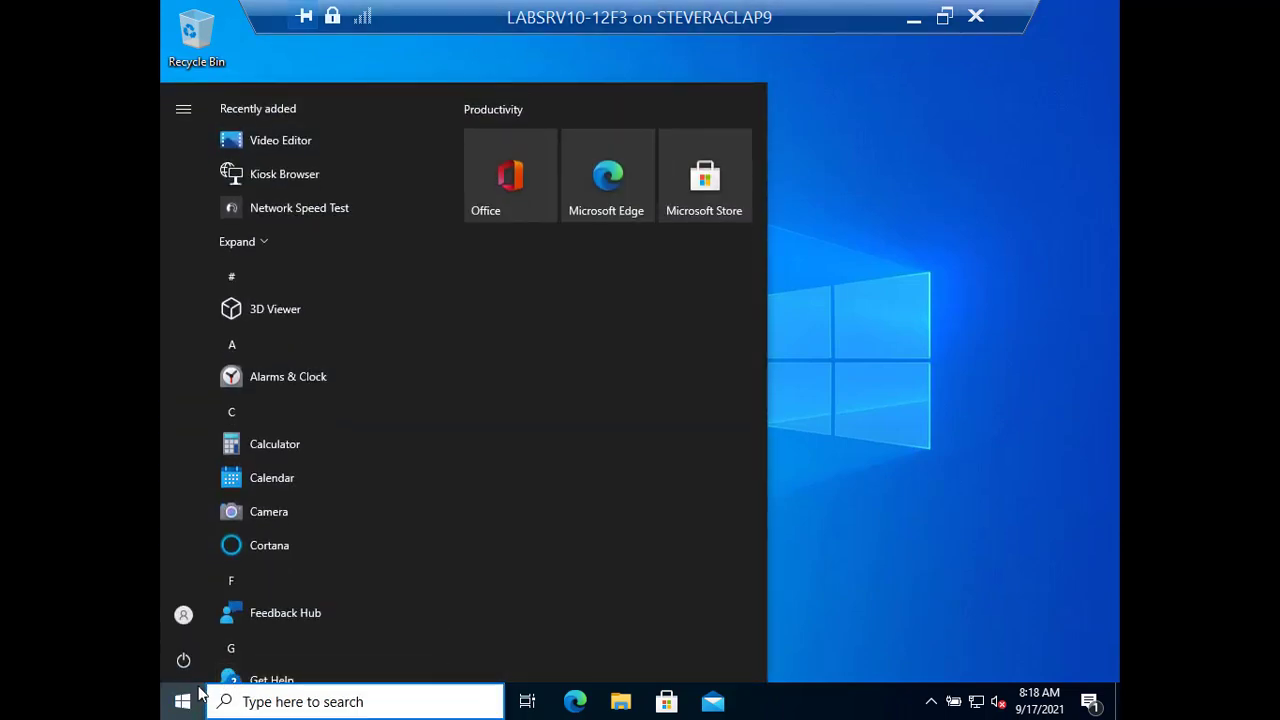
right_click(187, 703)
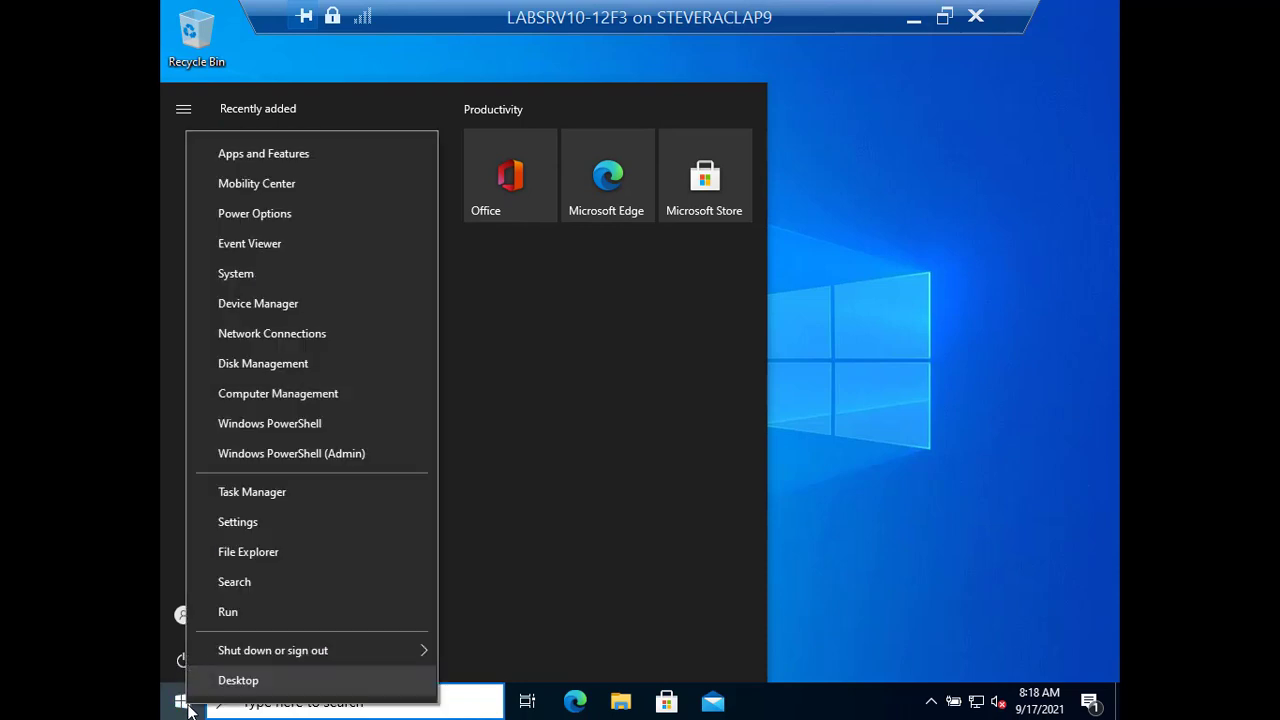
mouse_move(426, 662)
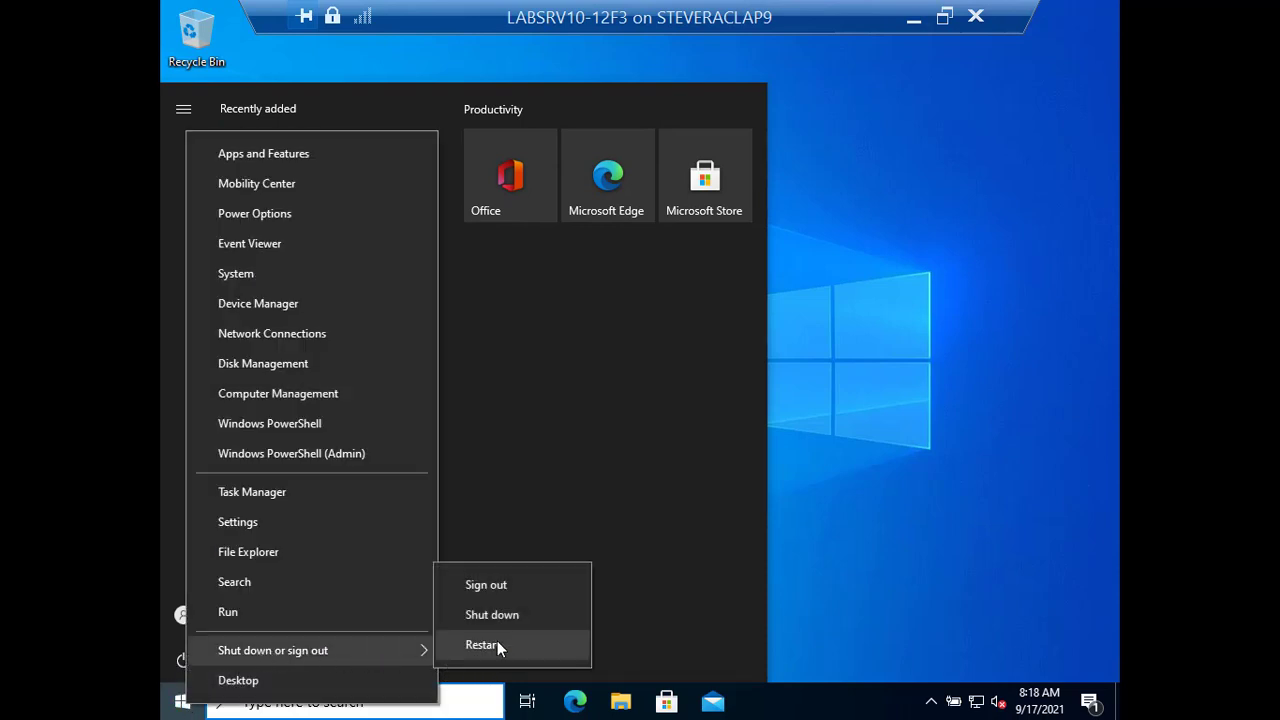
click(517, 590)
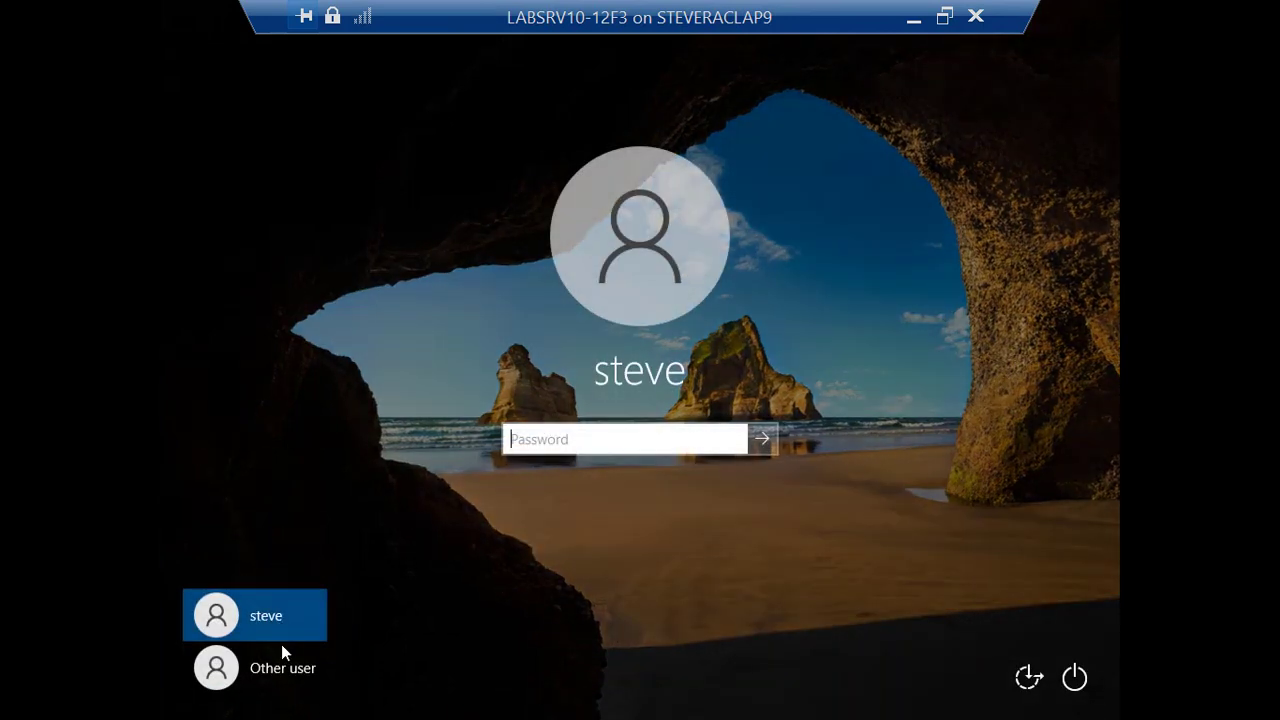
Try to sign in as Other user with the standard local account's user name and password
click(284, 684)
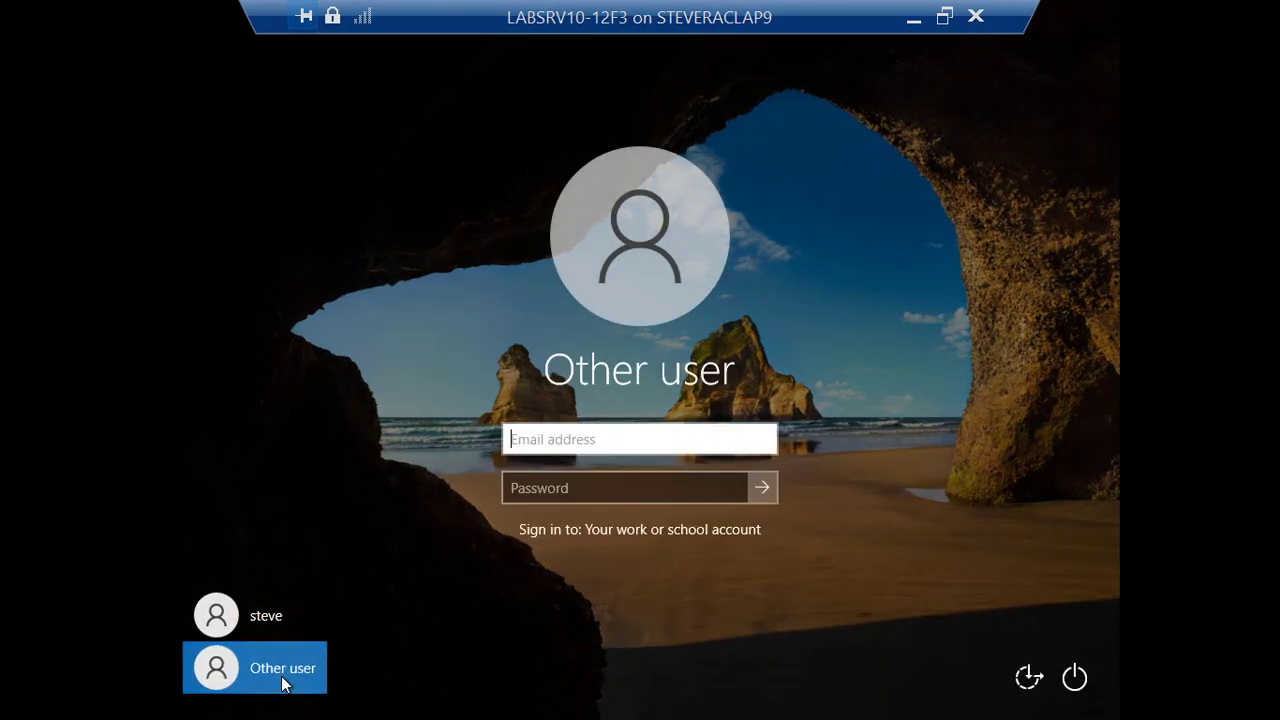
text(stevestd)
key(Tab)
text(***********)
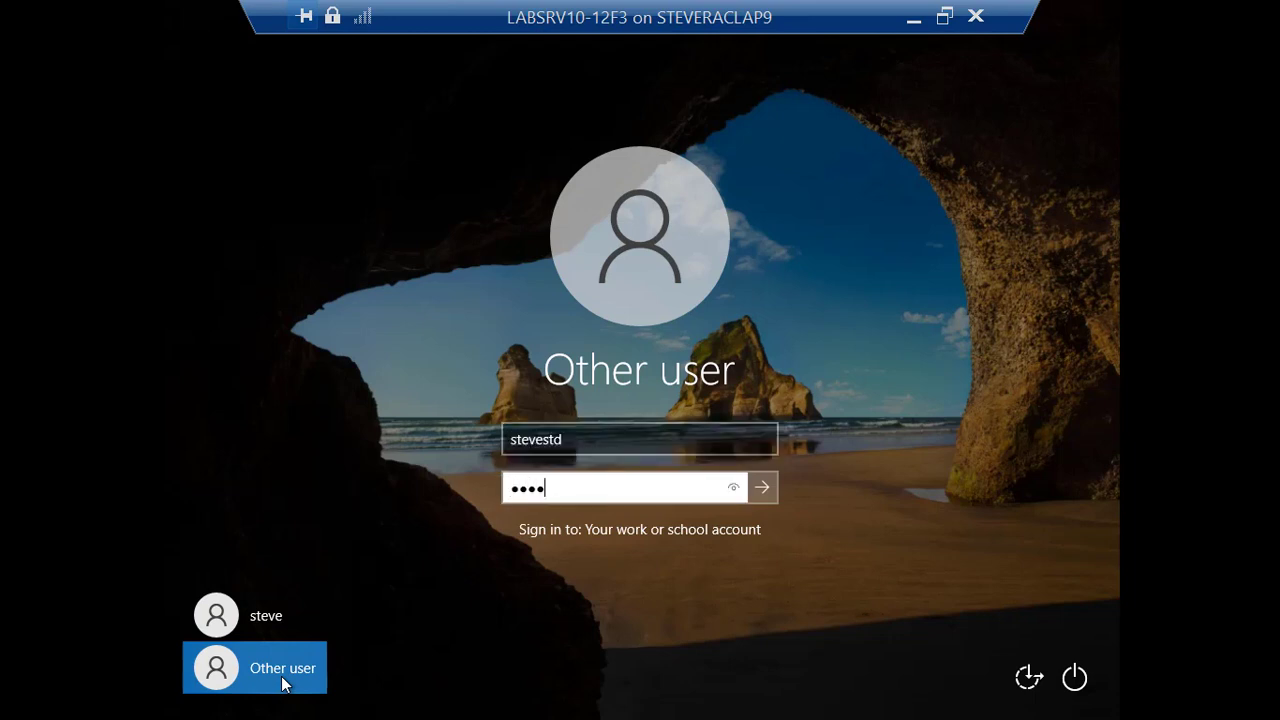
key(Return)
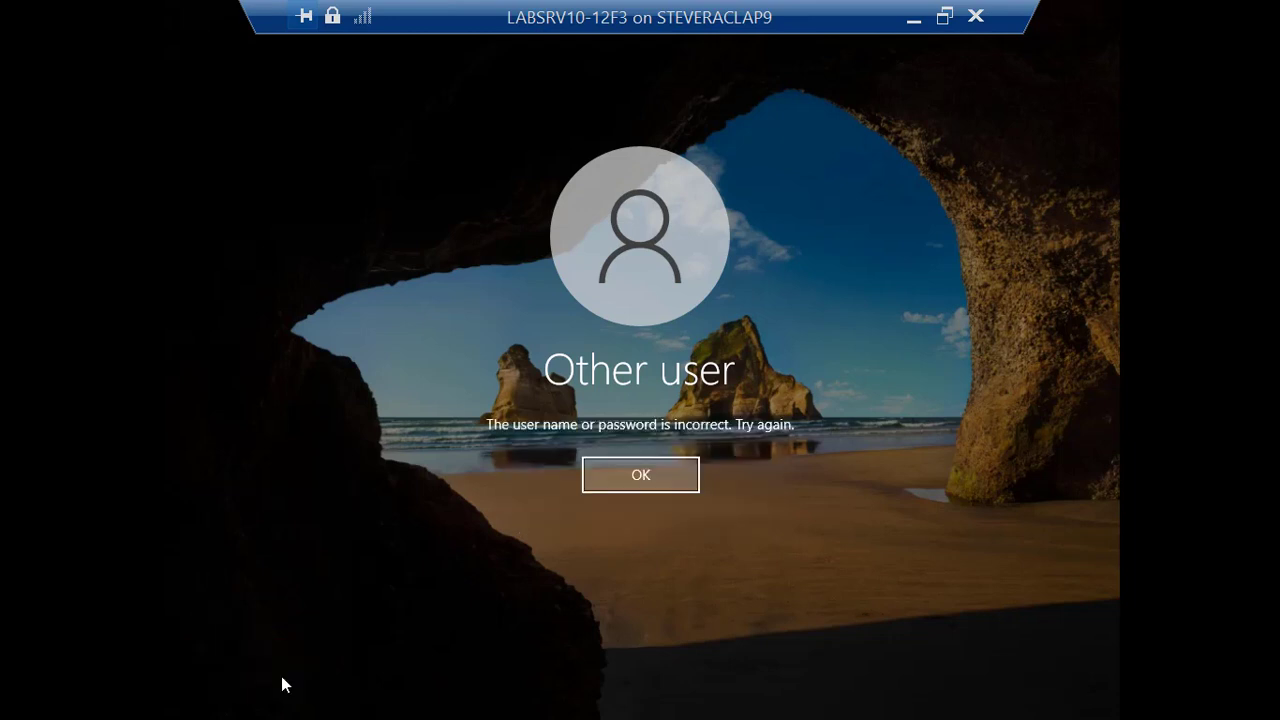
Try the sign-in again by re-entering the account password for the same user name
click(662, 479)
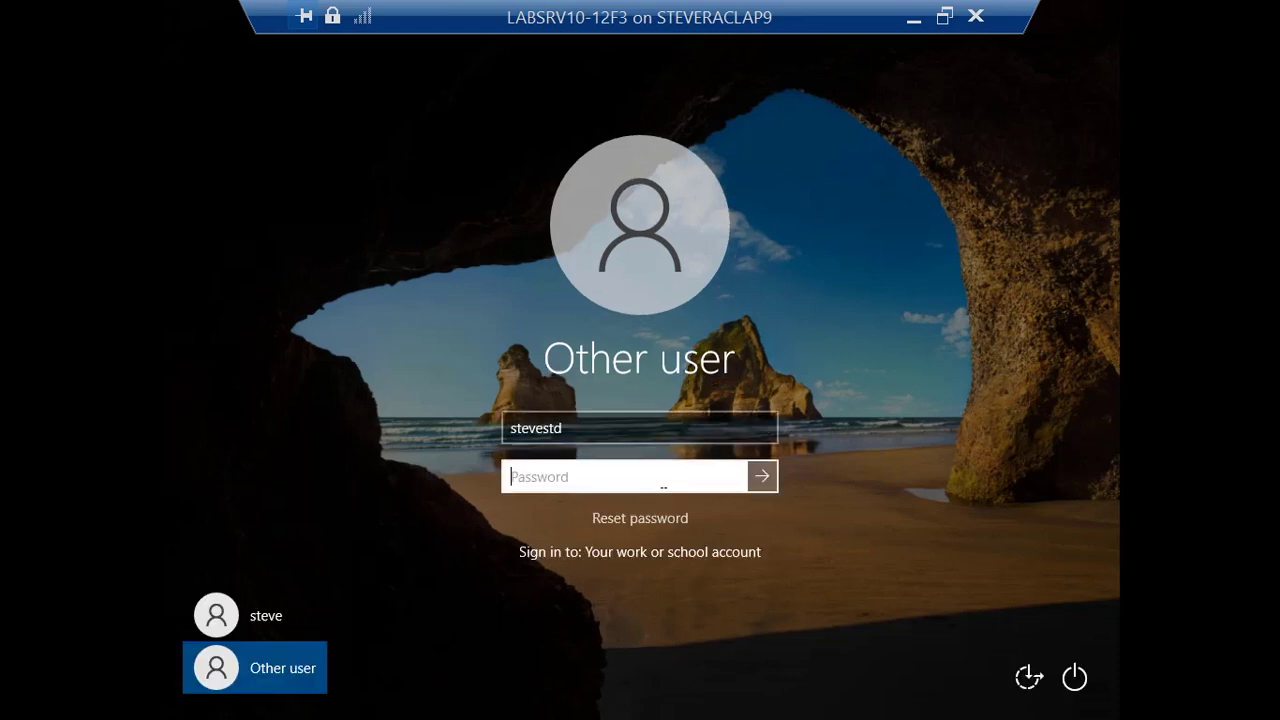
text(***********)
key(Return)
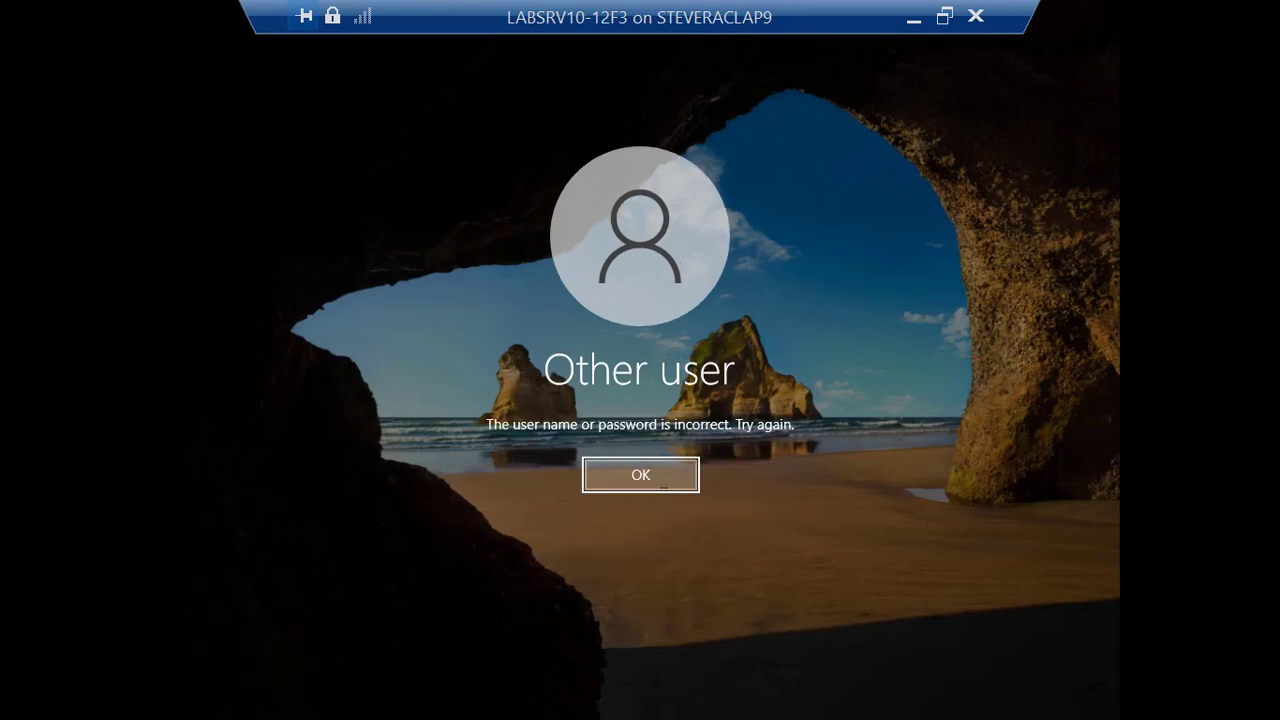
click(662, 480)
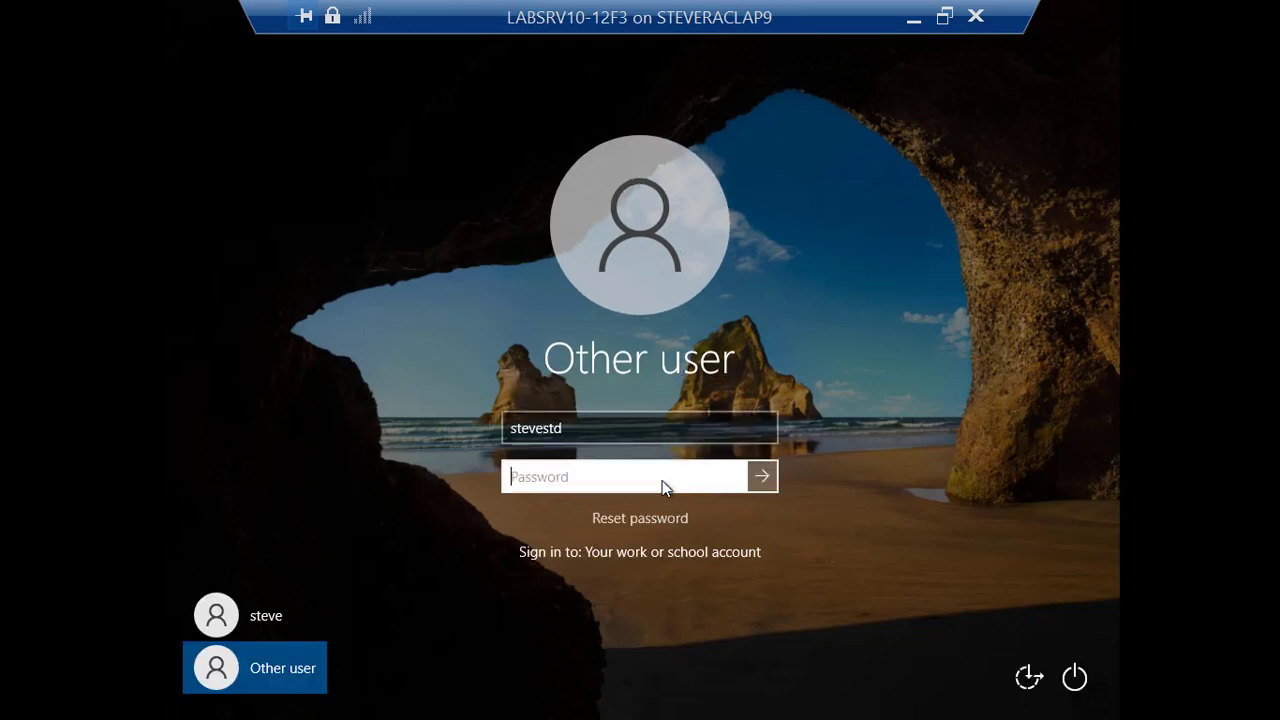
Prefix the user name with .\ so the sign-in targets the local machine
click(618, 432)
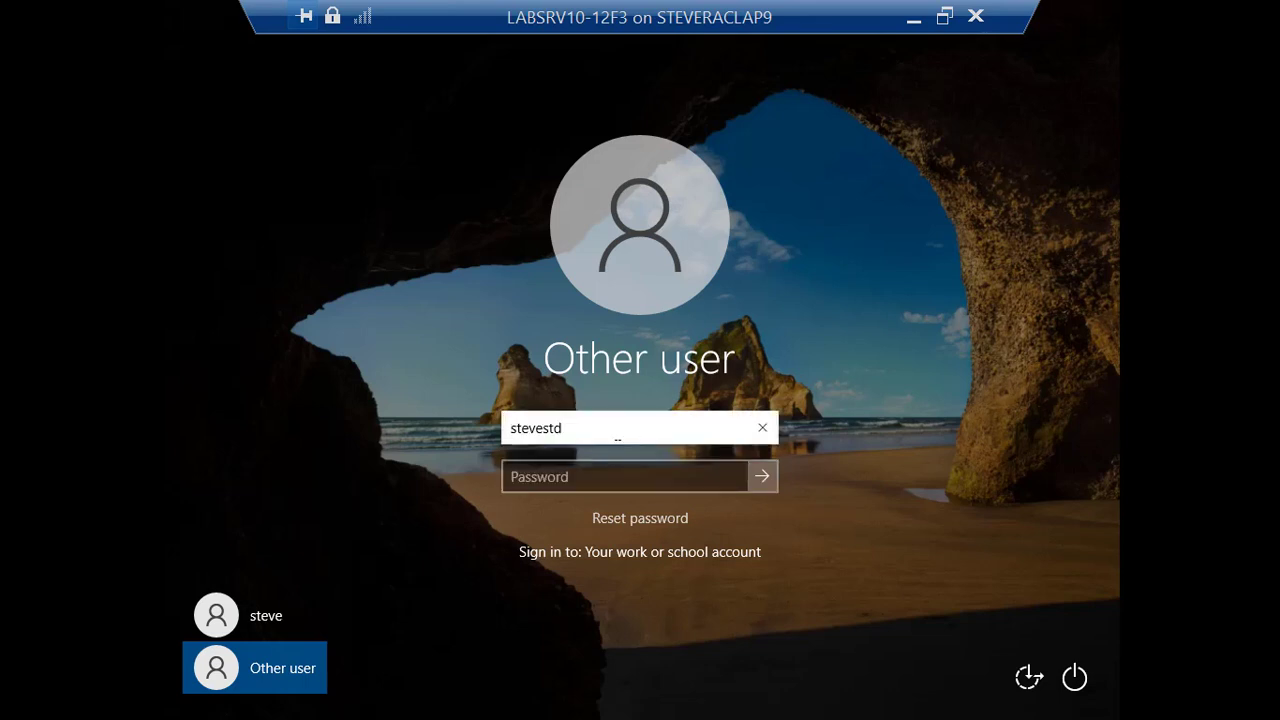
key(Home)
text(.\)
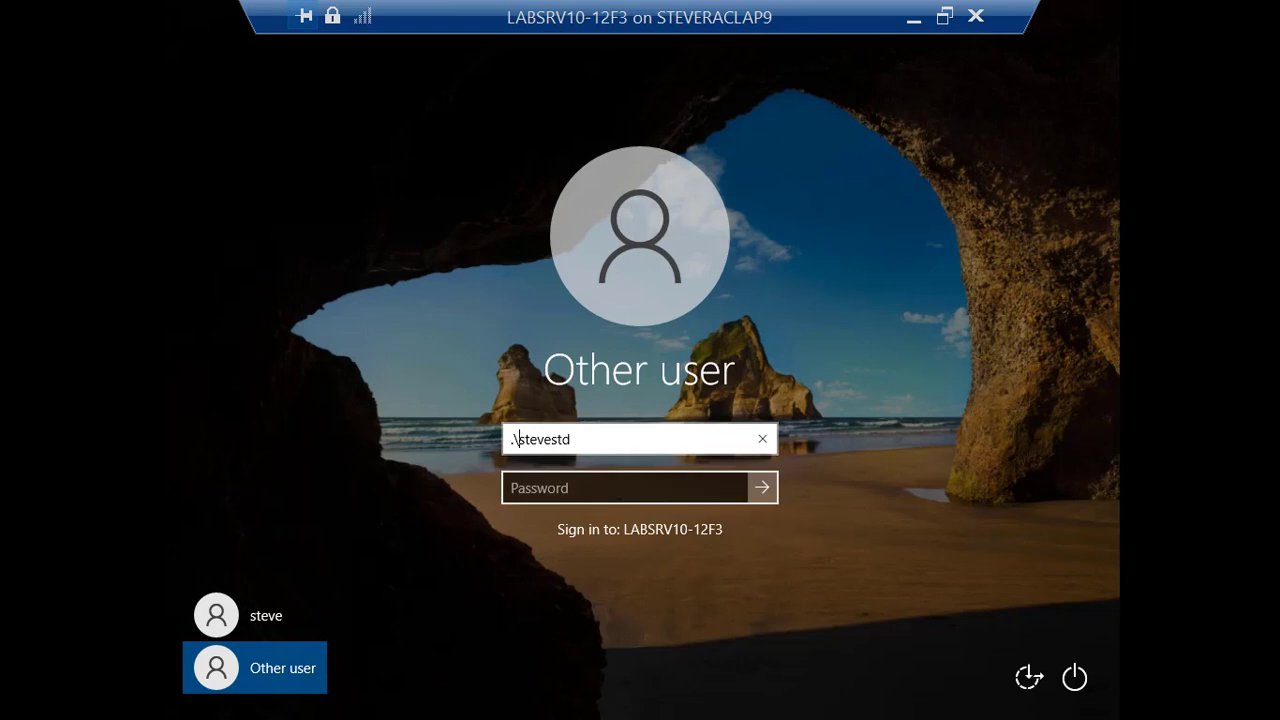
Enter the account password for the local standard user and sign in to the kiosk session
click(620, 490)
text(*********)
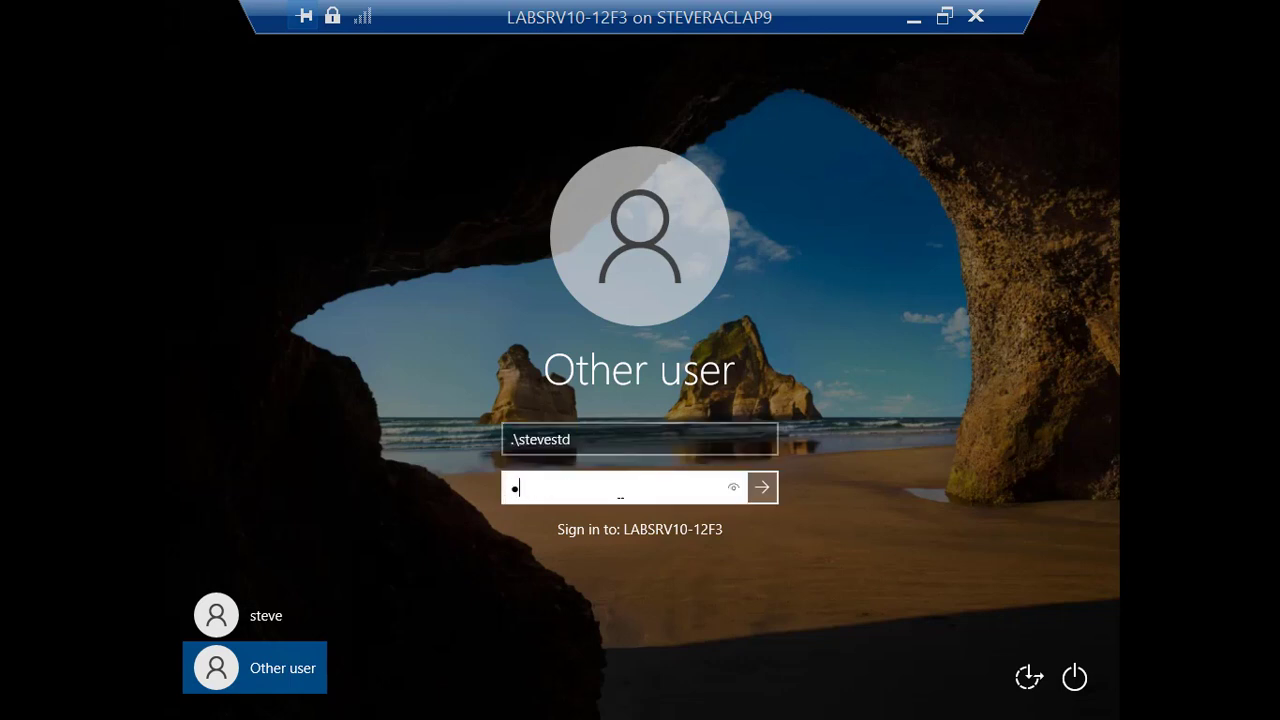
text(**)
key(Return)
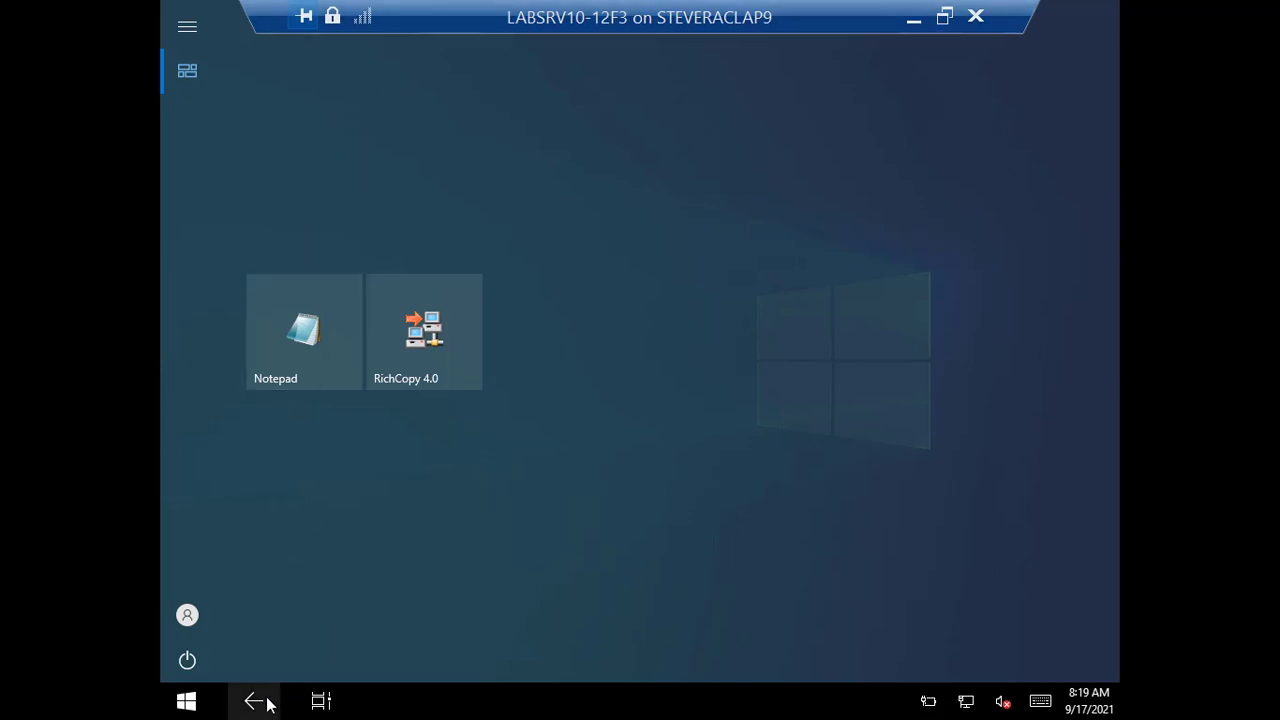
Try to launch RichCopy 4.0 from the kiosk Start screen, then cancel its configuration and dismiss the remaining dialogs
click(184, 706)
click(186, 705)
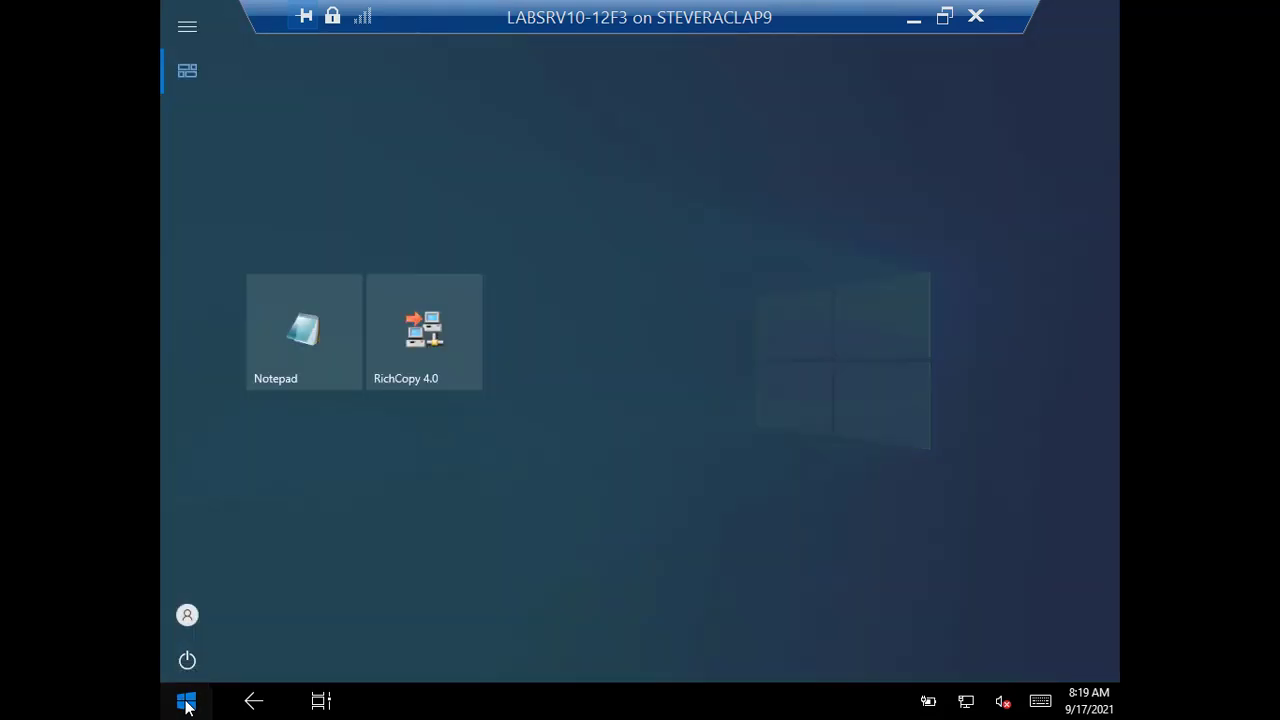
click(184, 37)
click(184, 37)
click(184, 37)
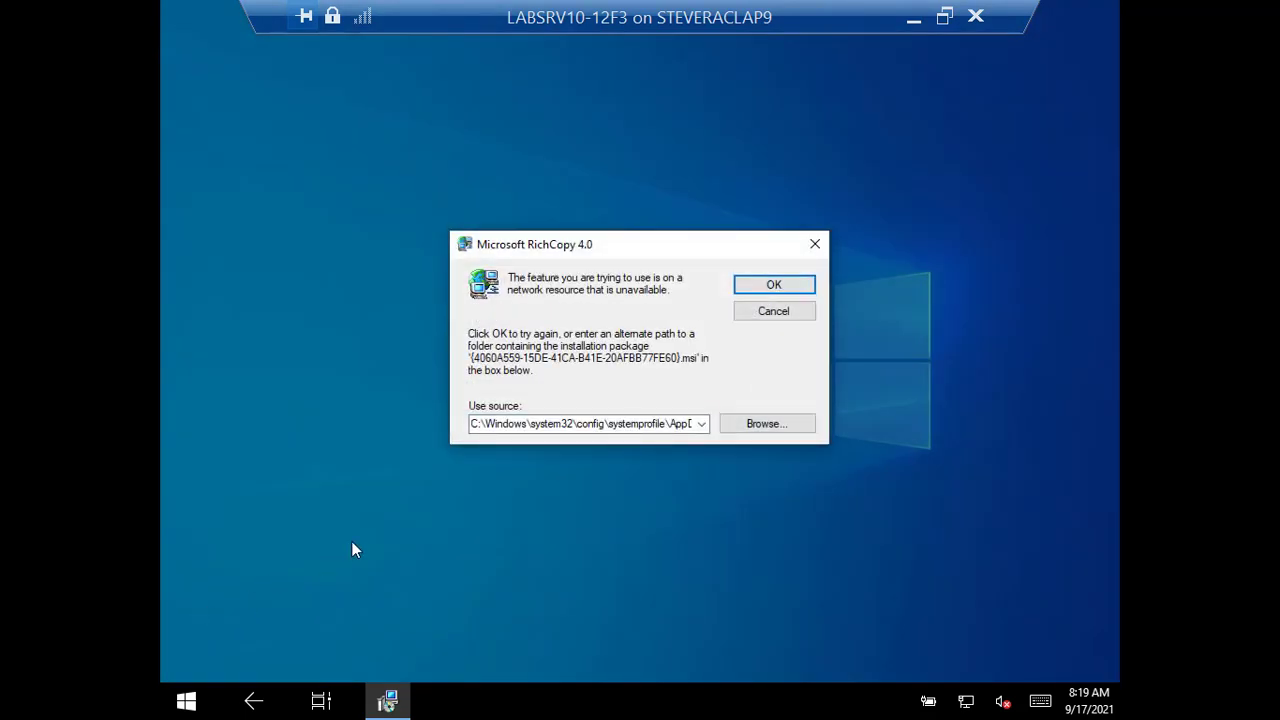
click(791, 312)
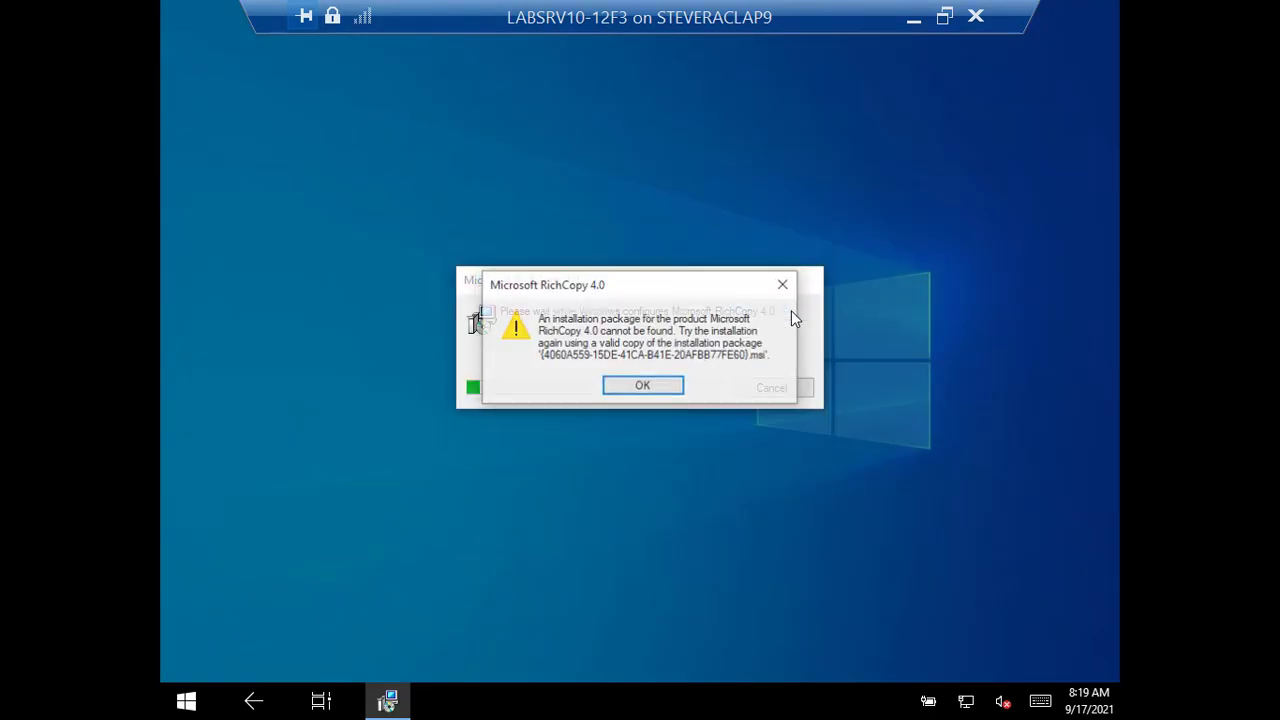
click(670, 393)
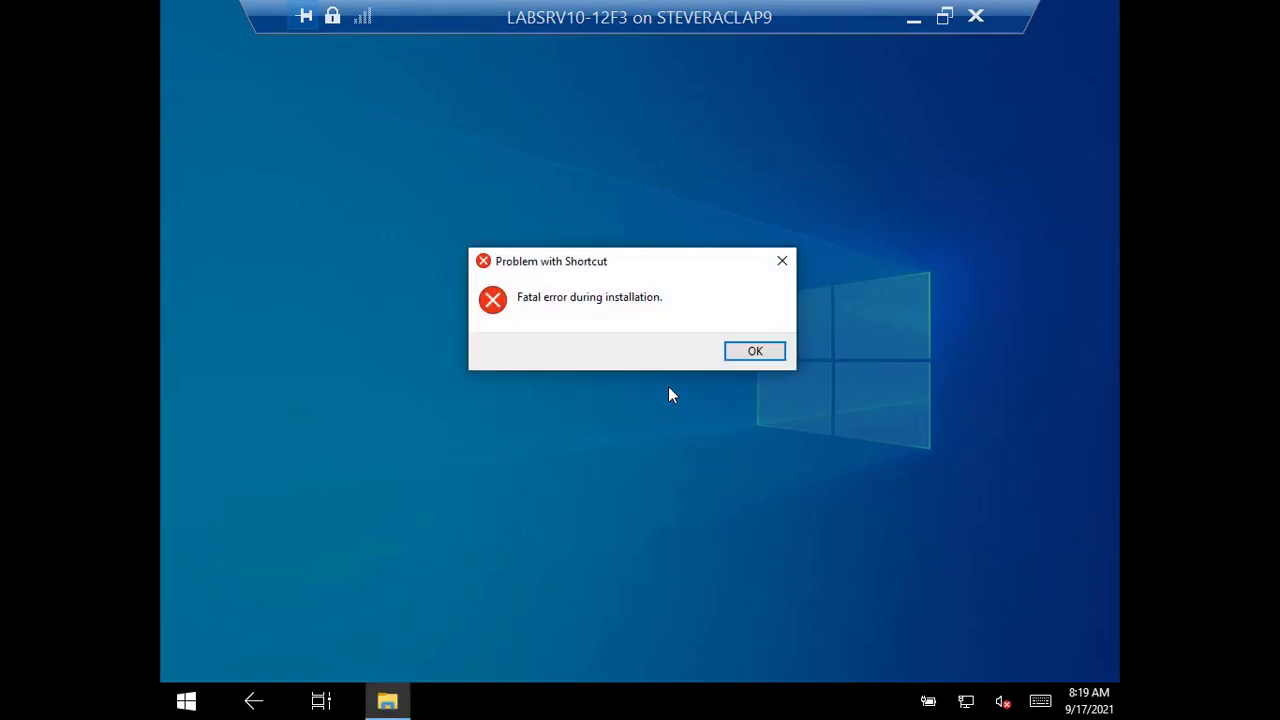
click(768, 354)
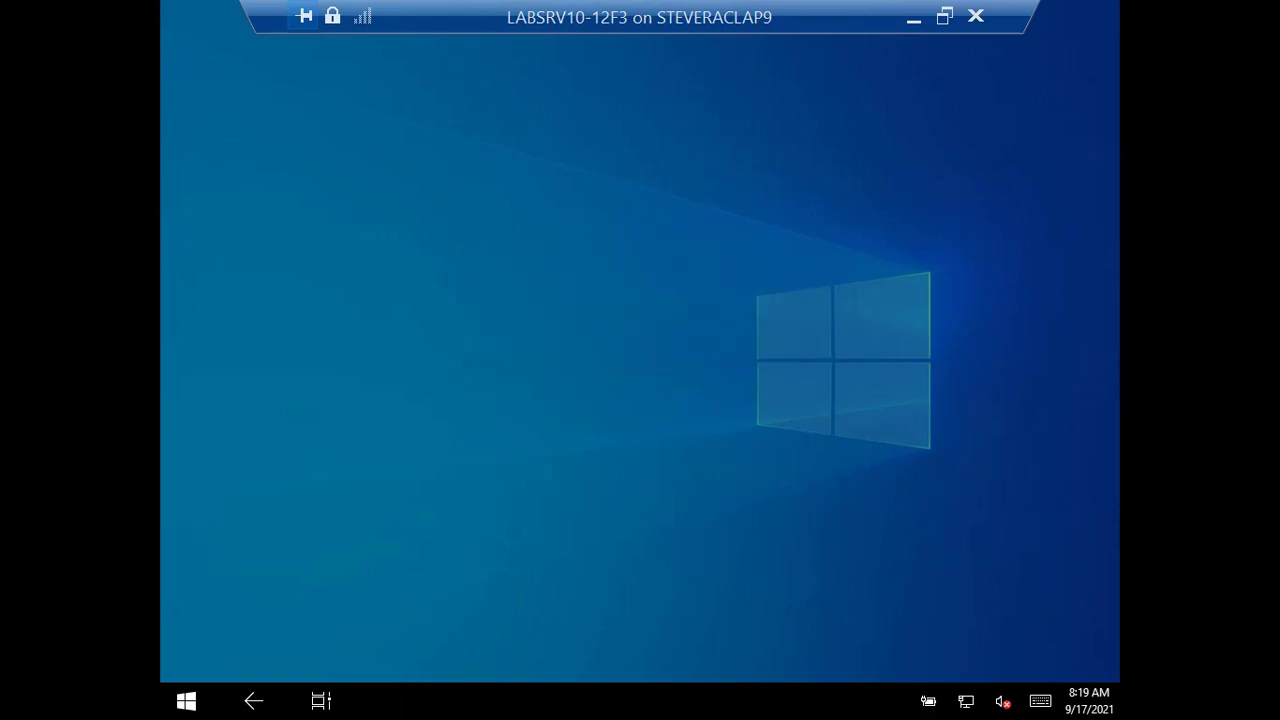
Test Notepad by launching it from the kiosk Start screen, then close it
click(190, 708)
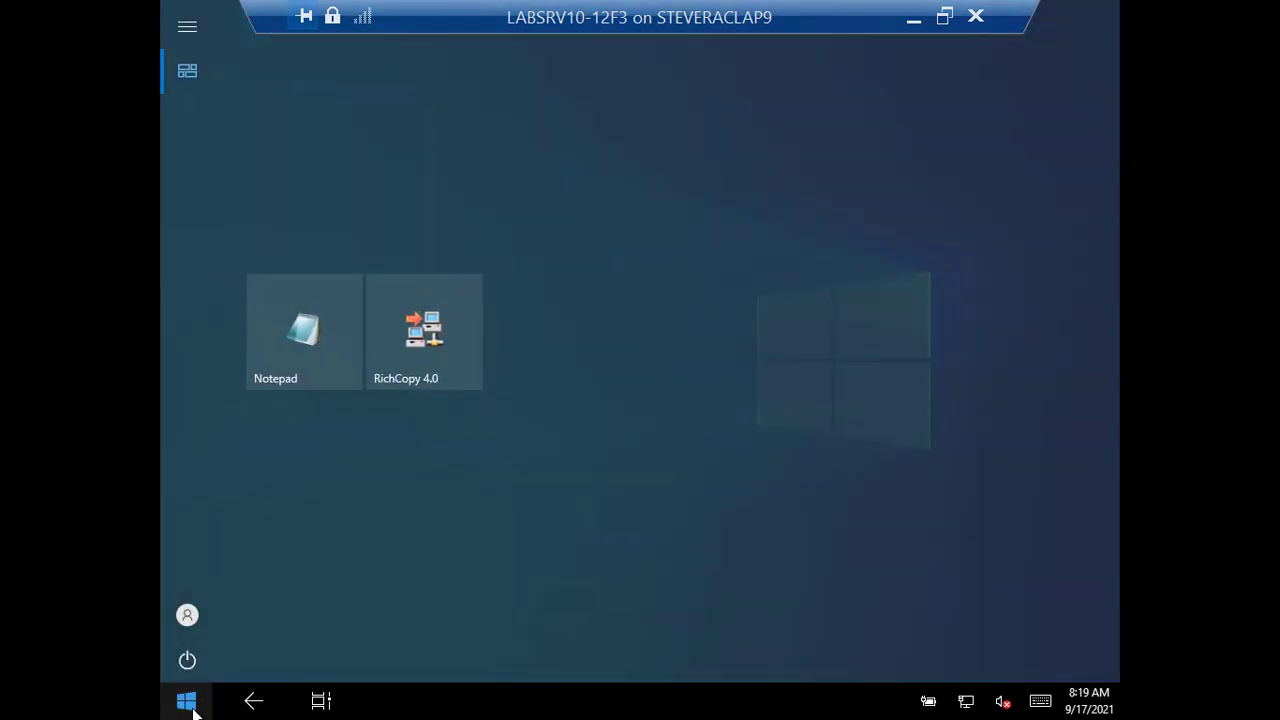
click(316, 354)
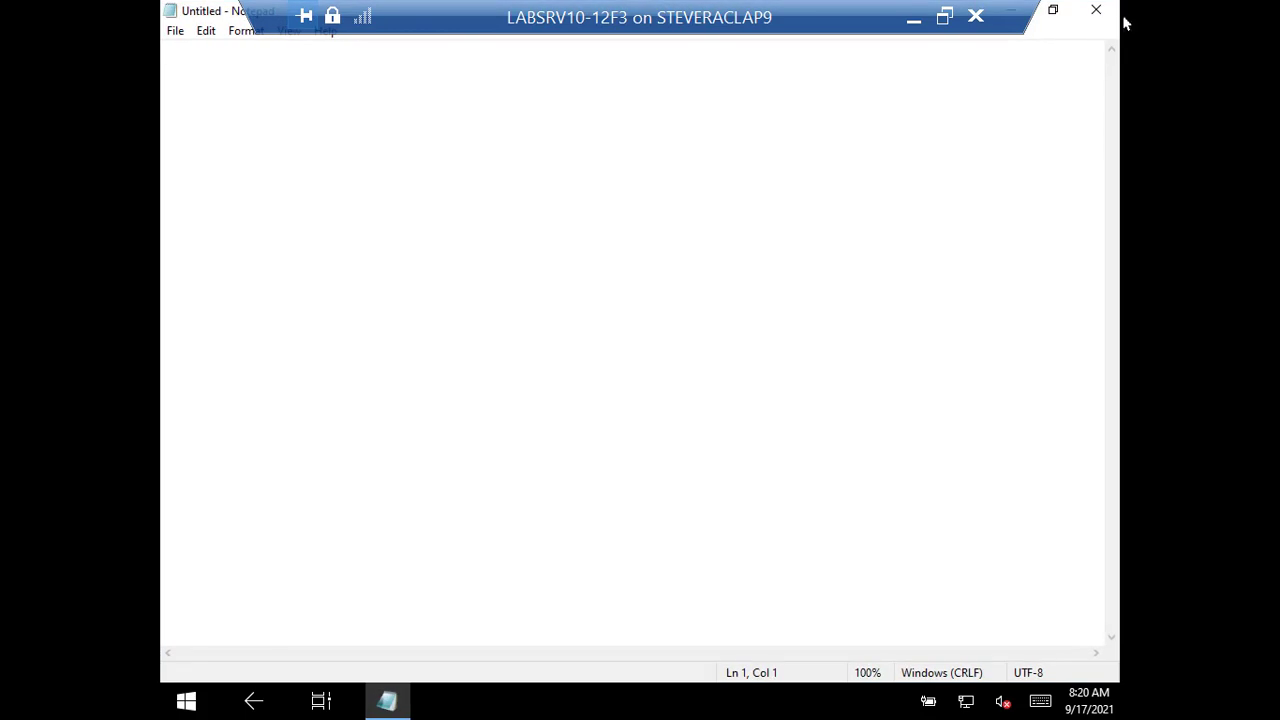
click(1096, 10)
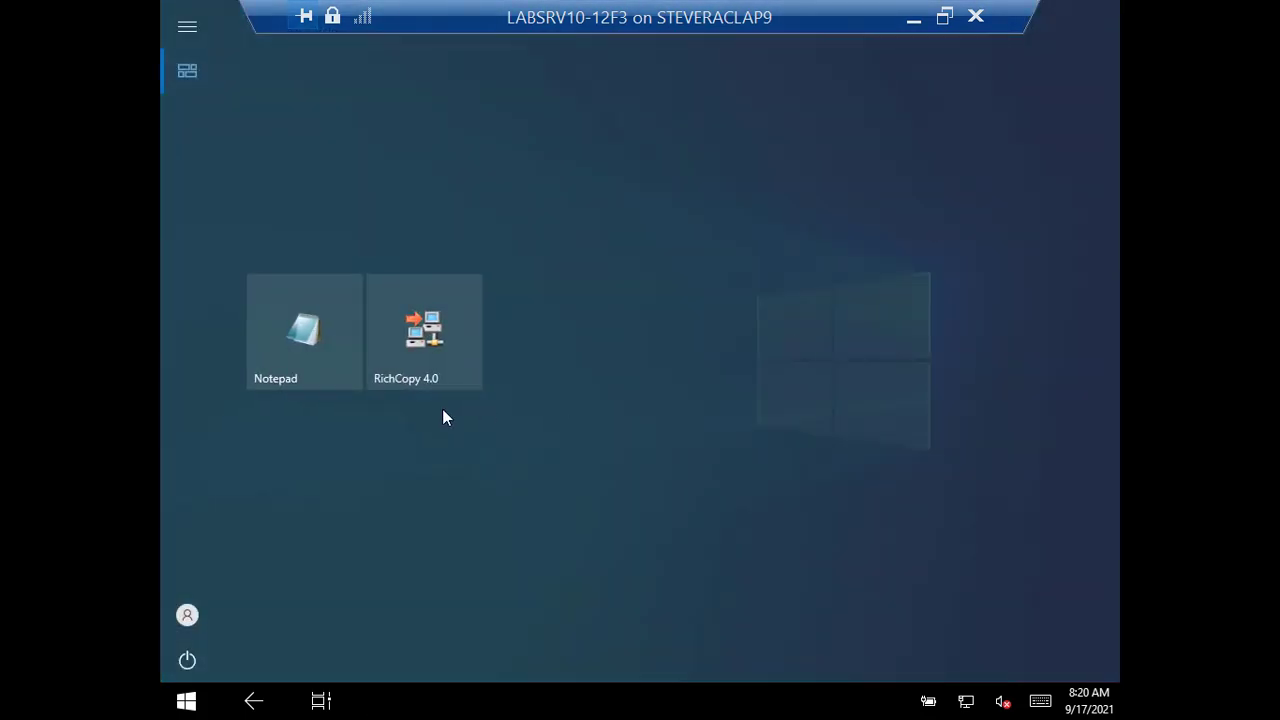
Sign the standard user out of the kiosk session
mouse_move(192, 648)
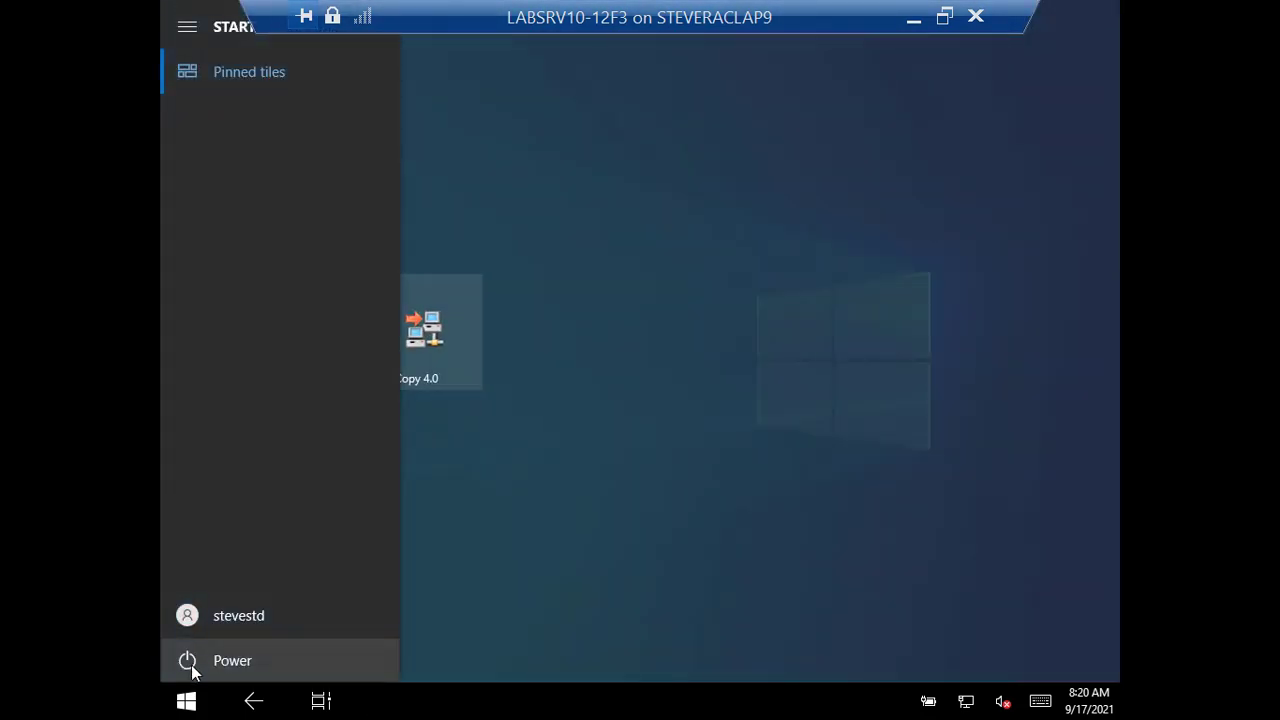
click(242, 622)
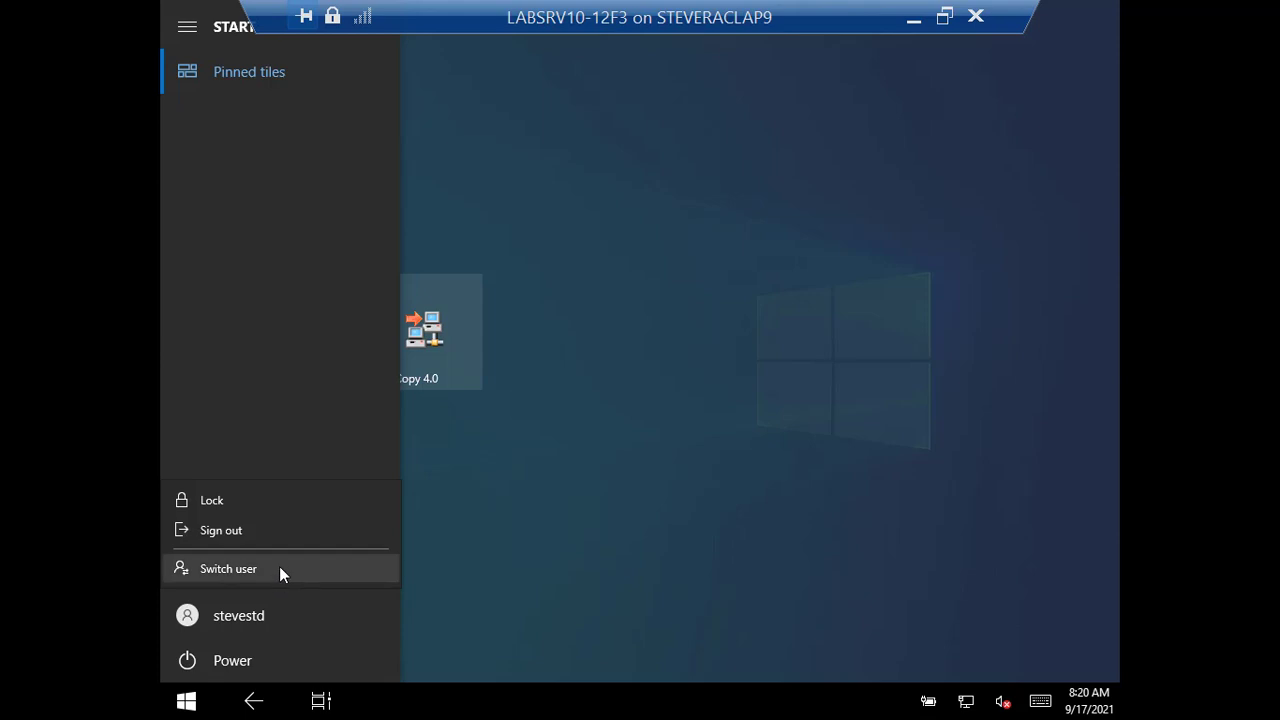
click(282, 540)
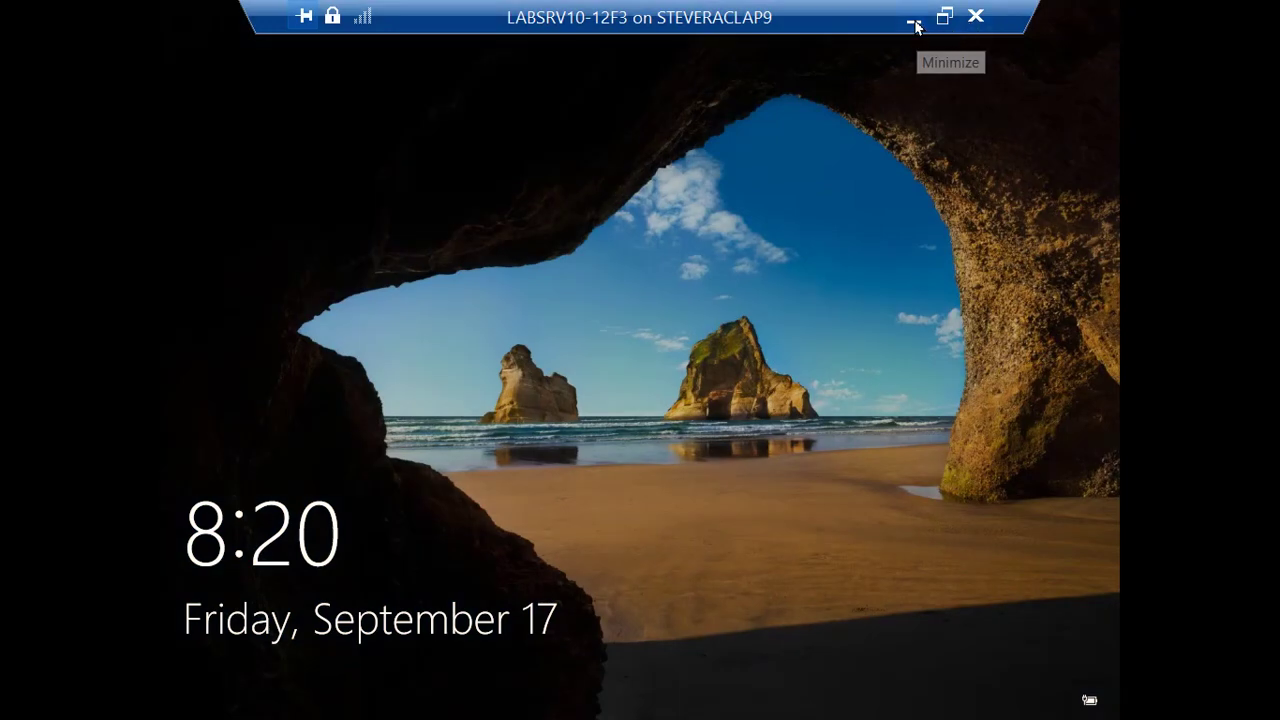
Minimize the virtual machine and Endpoint Manager browser windows, then advance the slideshow to the Troubleshooting slide
click(915, 22)
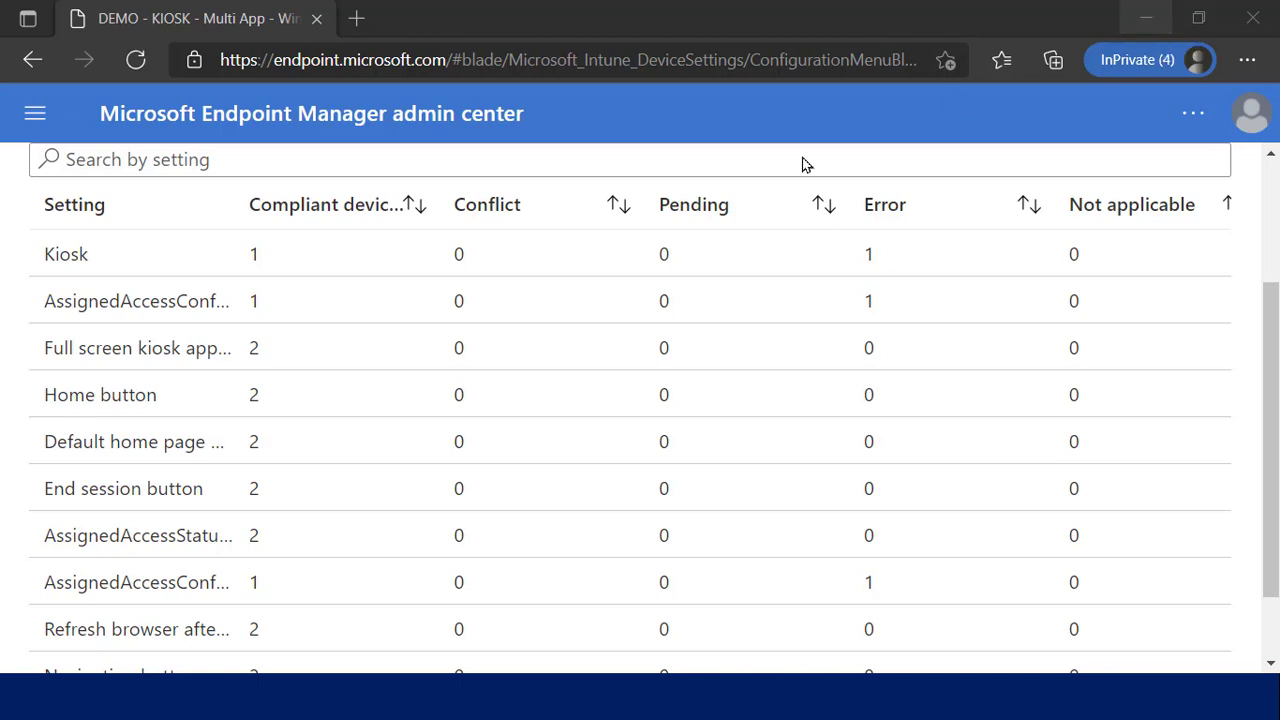
click(1140, 14)
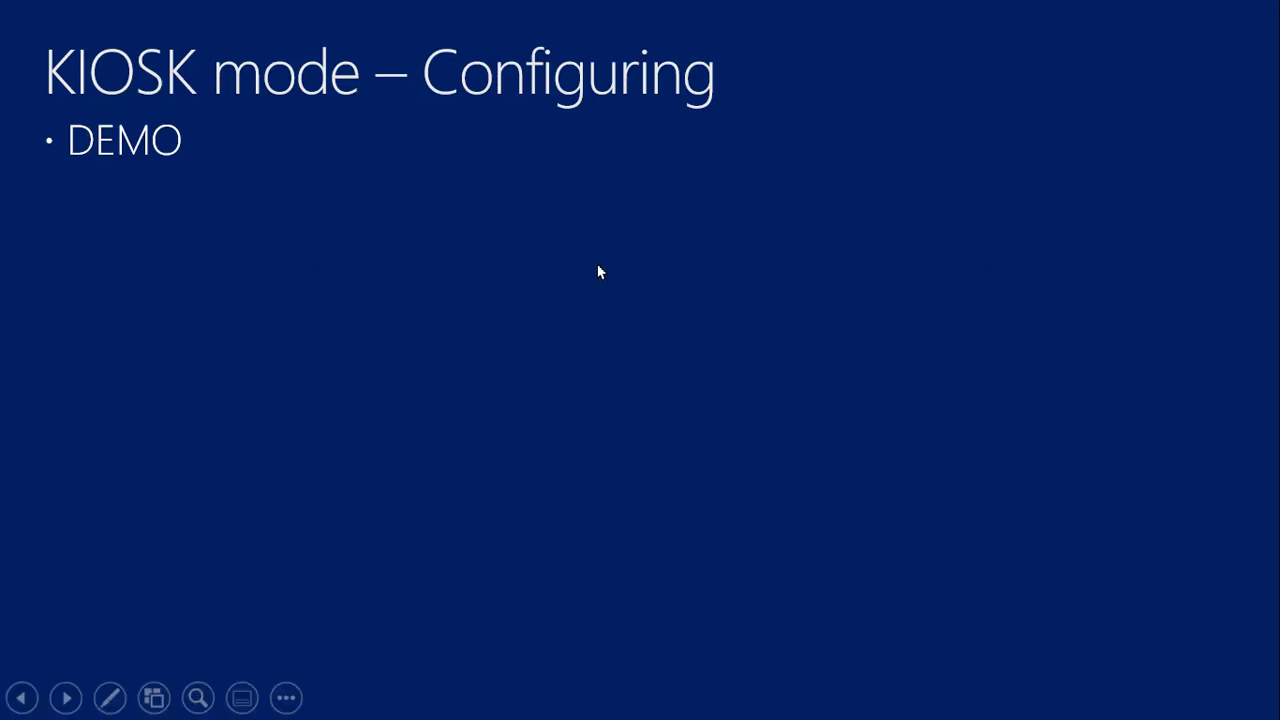
key(Right)
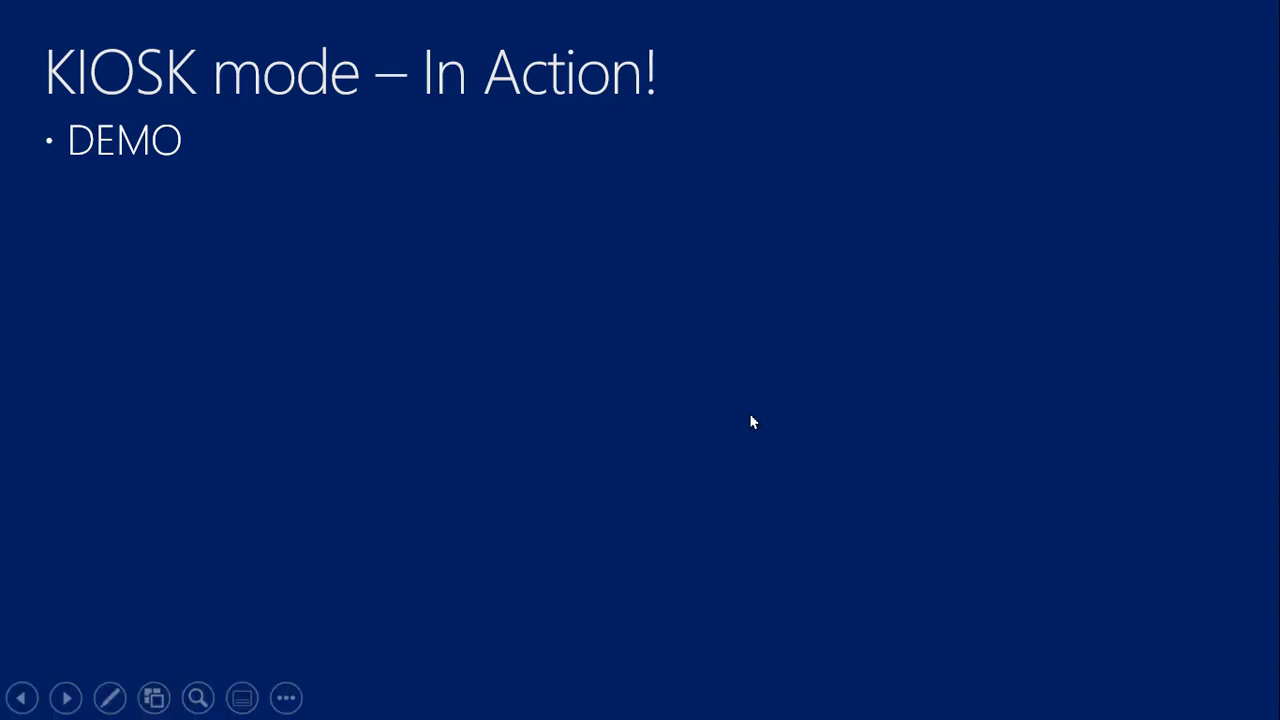
click(611, 392)
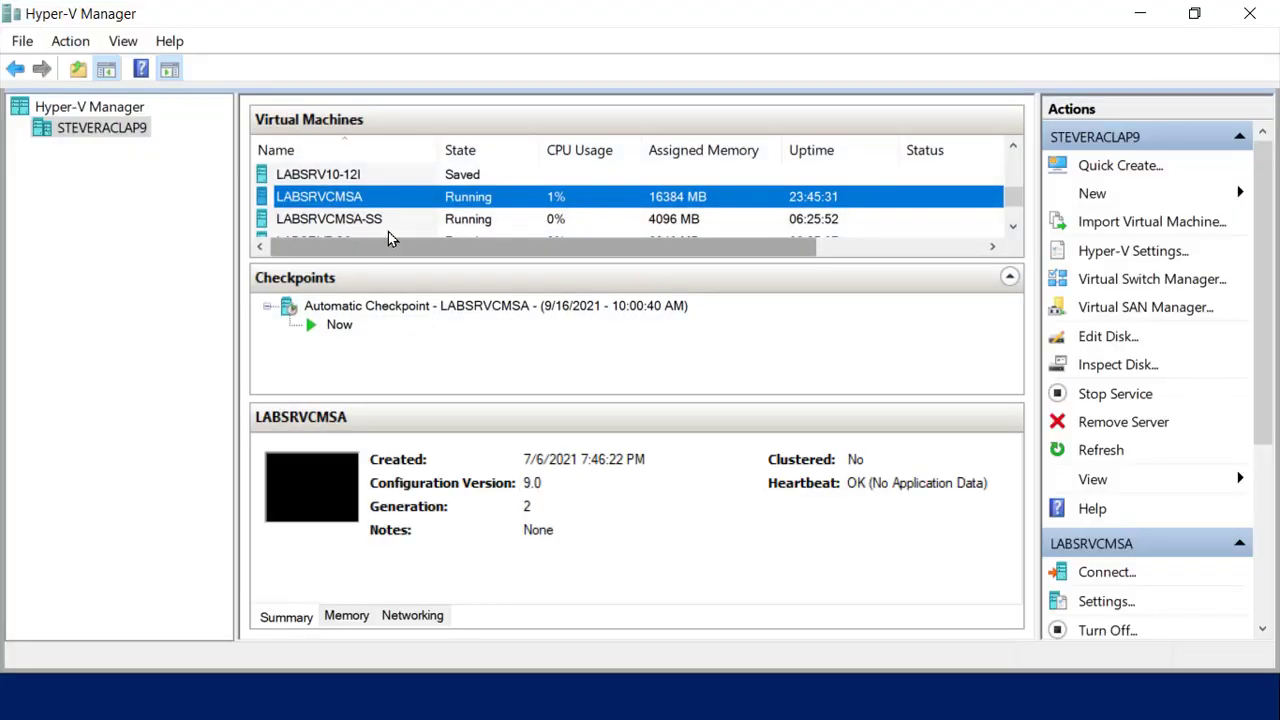
Connect to the LABSRV10-12F3 virtual machine from Hyper-V Manager at 1366 by 768 pixels and show it full screen
key(Down)
key(Up)
key(Up)
key(Up)
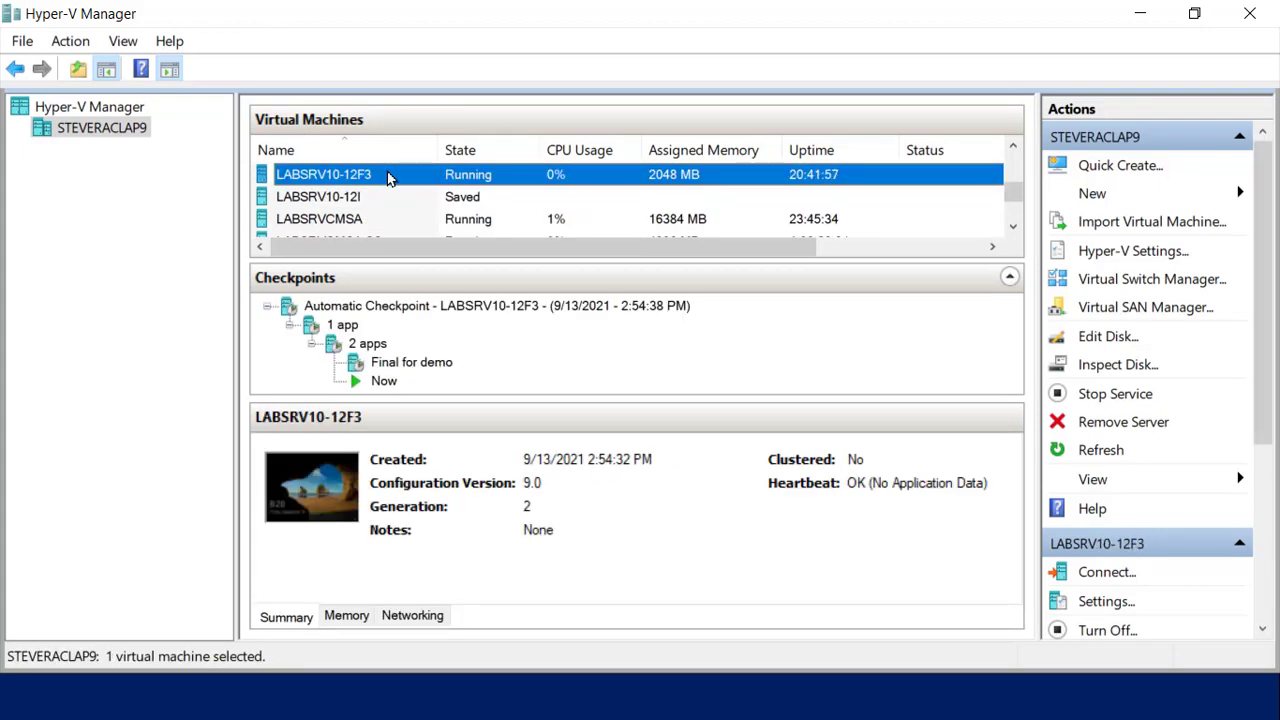
double_click(388, 176)
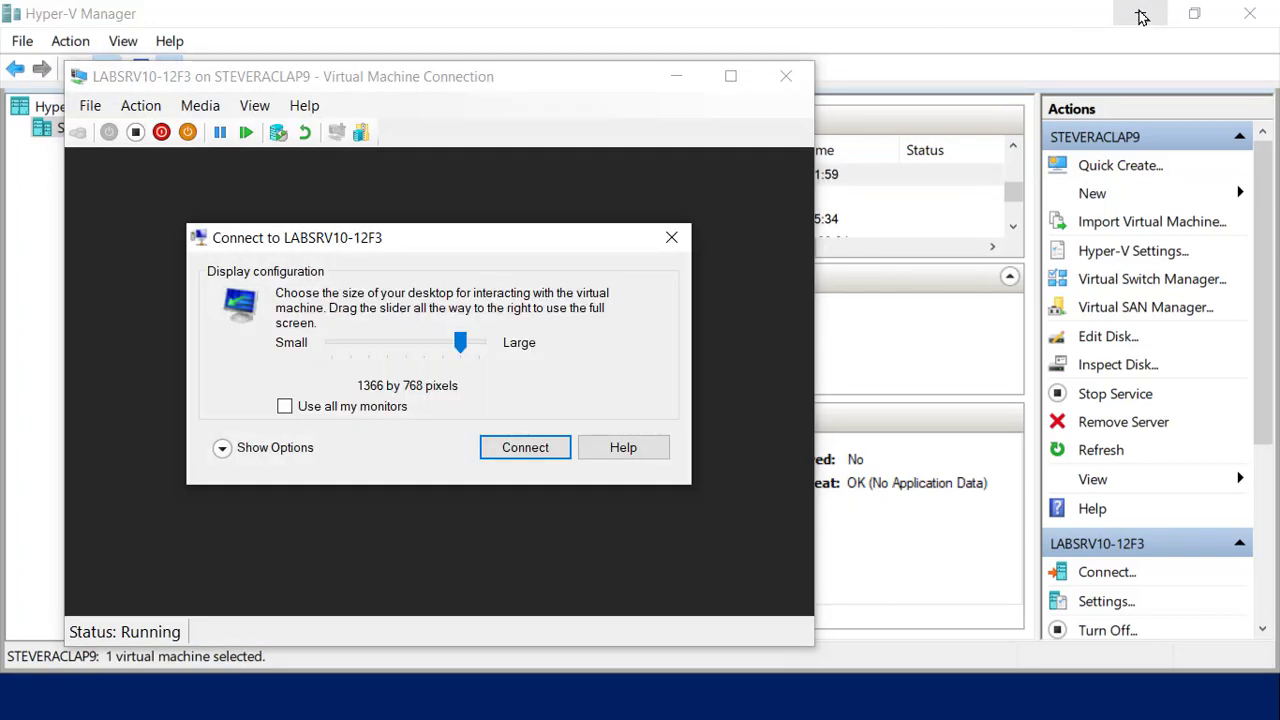
click(1137, 20)
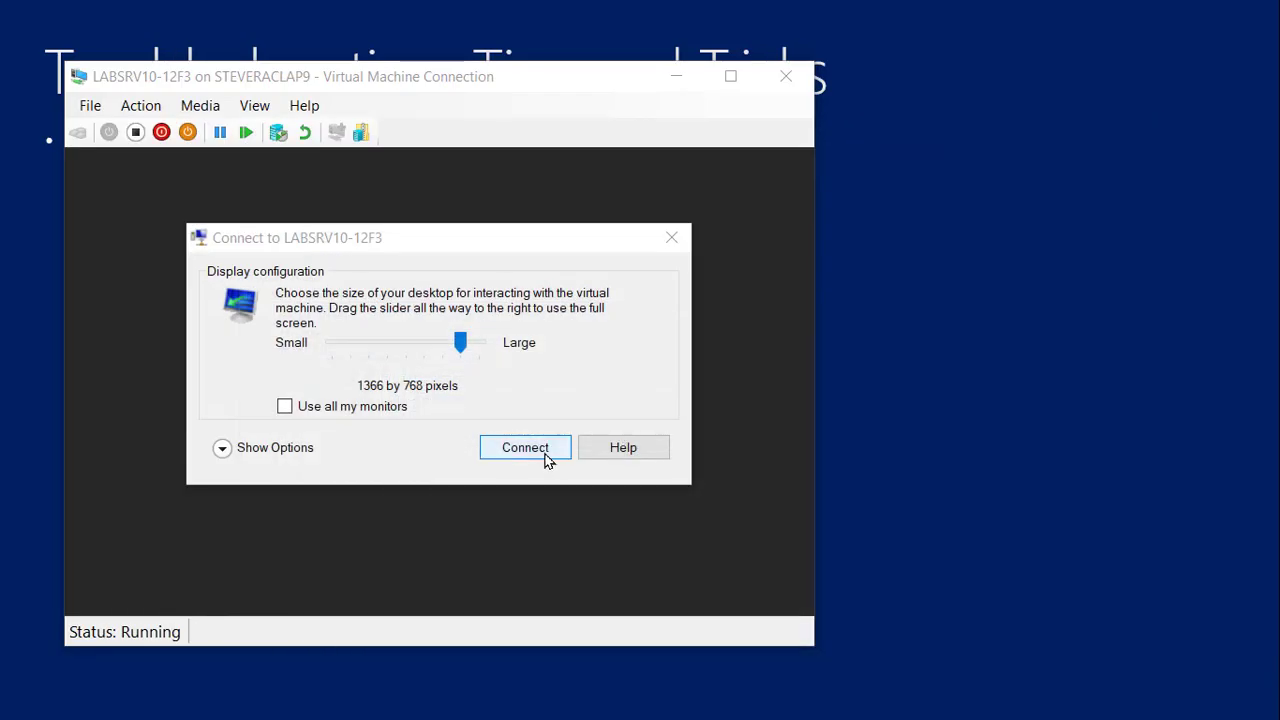
click(545, 458)
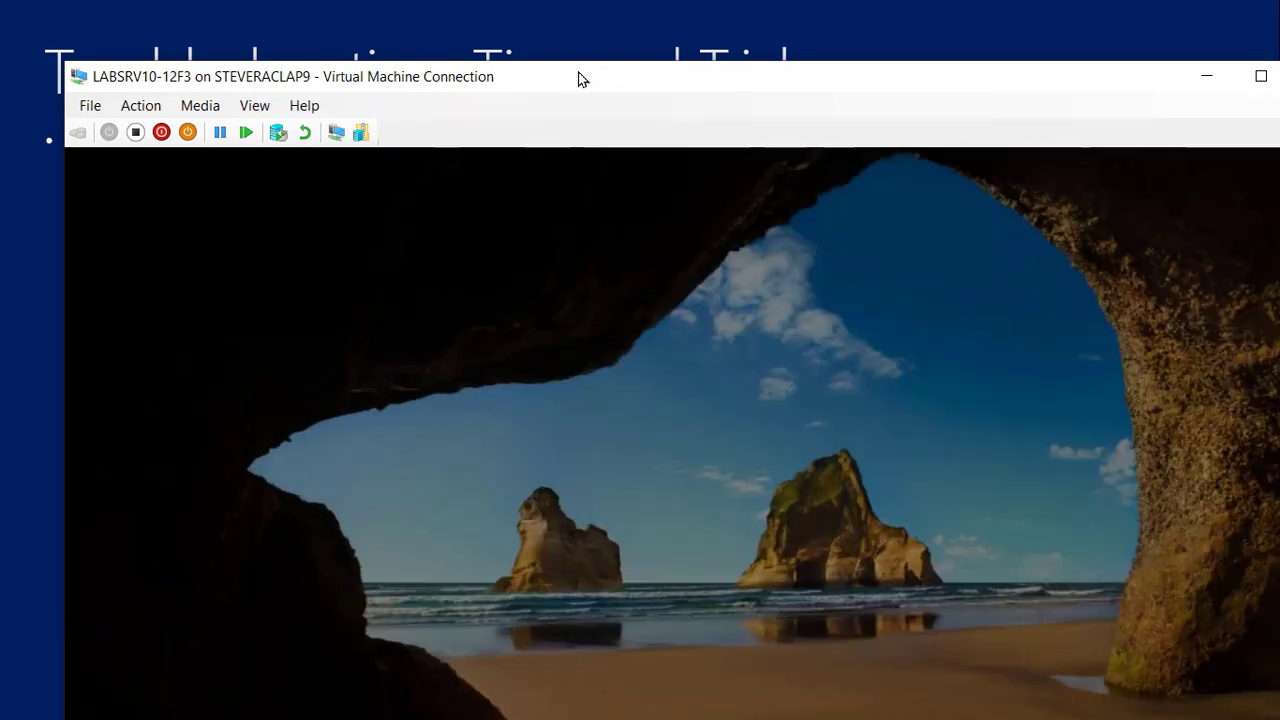
double_click(578, 77)
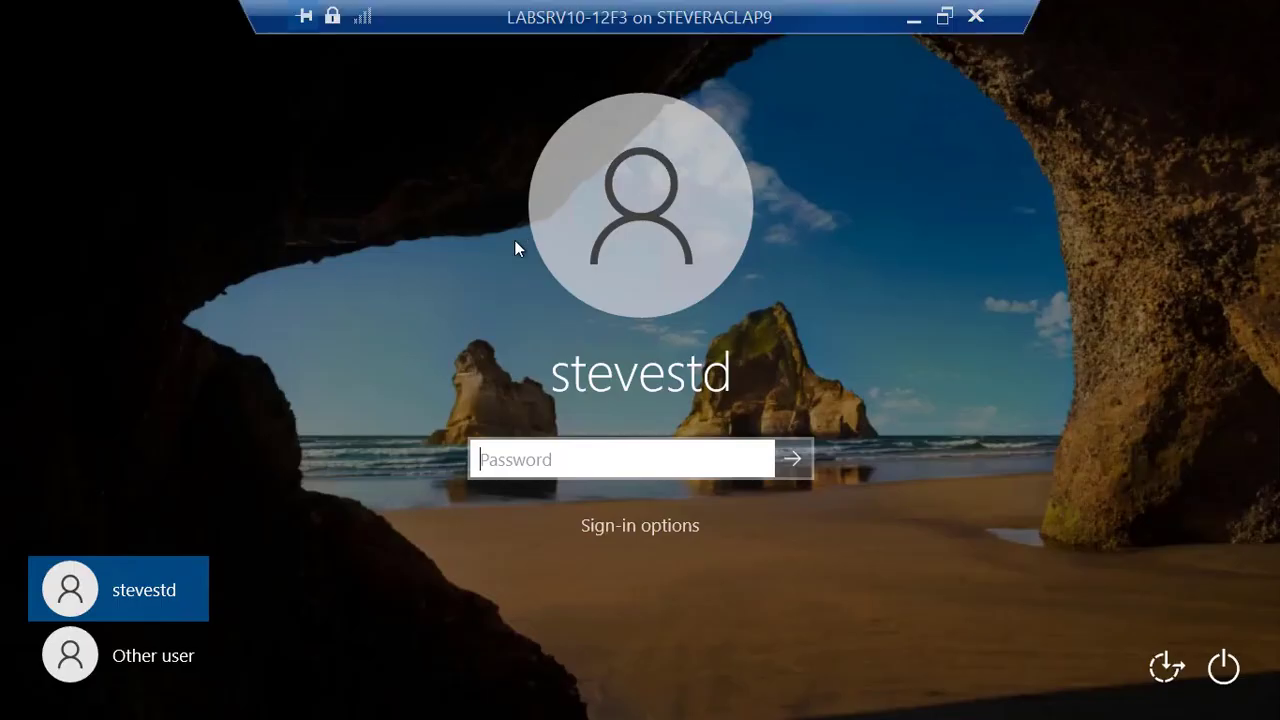
Sign in as another user with the local non-kiosk account's user name, prefixed with .\, and its password
click(170, 676)
text(stevera)
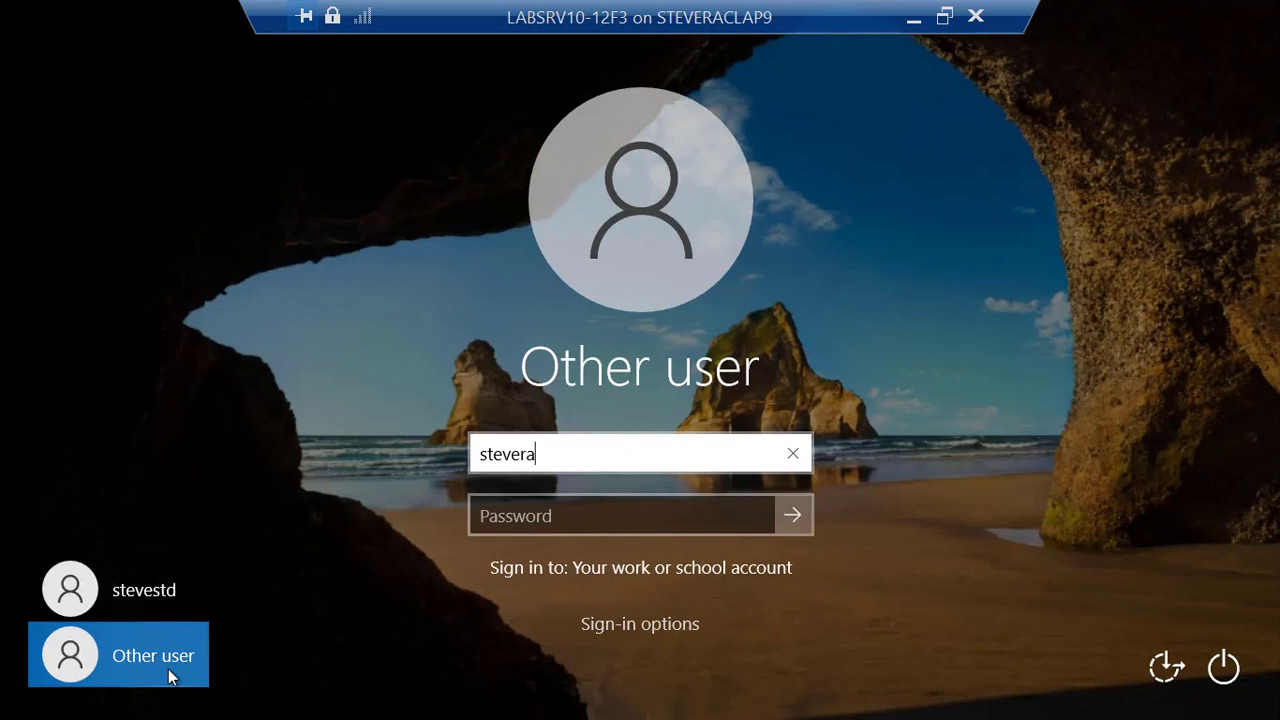
key(BackSpace)
key(BackSpace)
key(BackSpace)
key(BackSpace)
key(BackSpace)
key(BackSpace)
key(BackSpace)
text(.\steve)
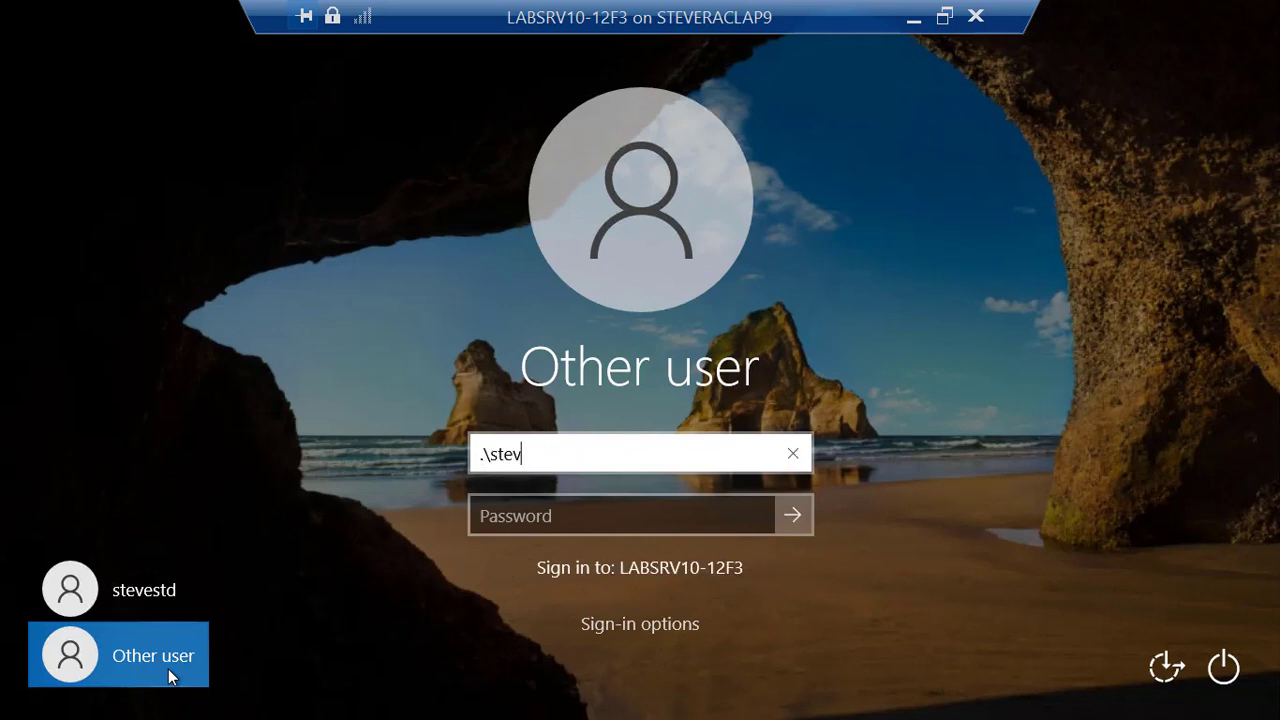
key(Tab)
text(•••••••••••)
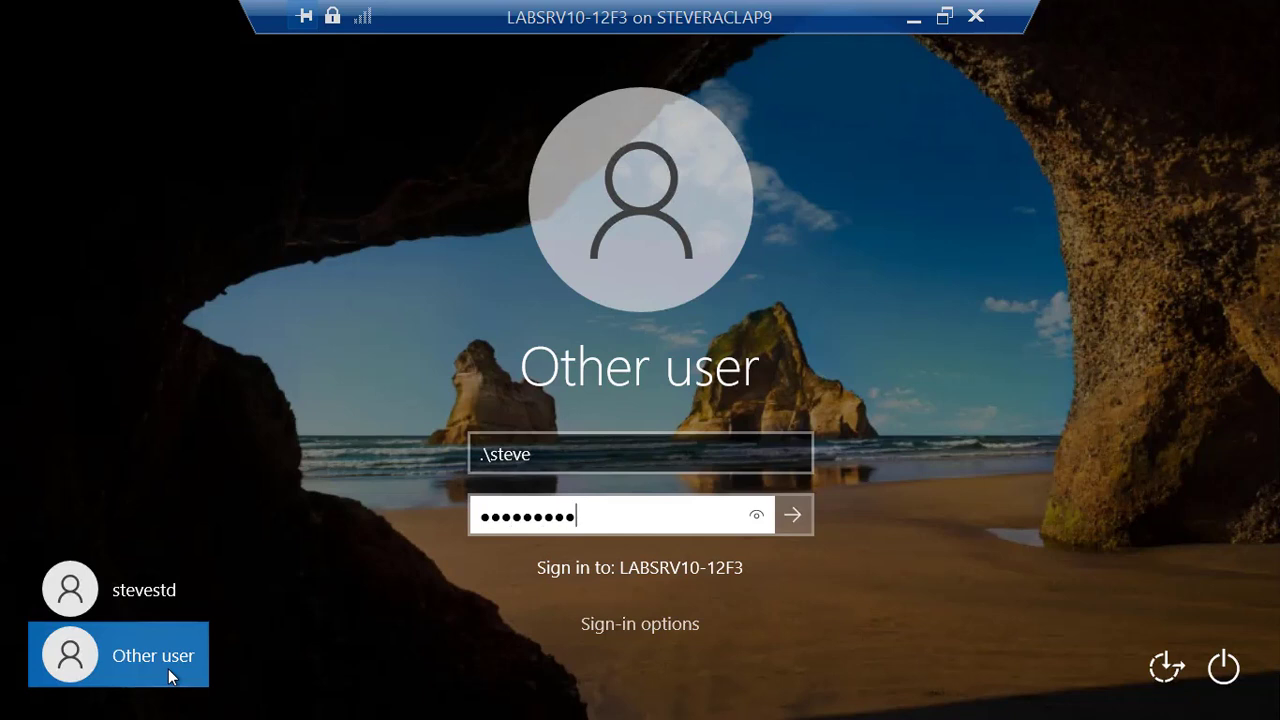
key(Return)
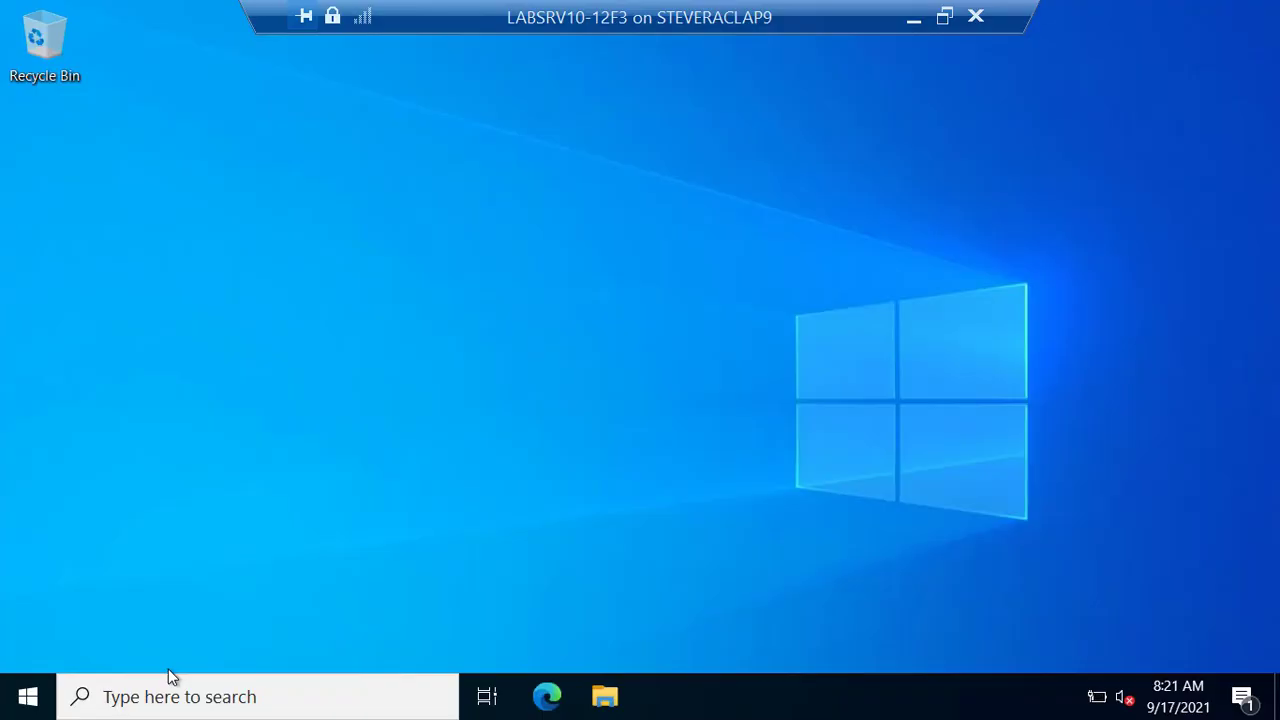
Search Windows for "event" and open Event Viewer
click(268, 696)
text(event)
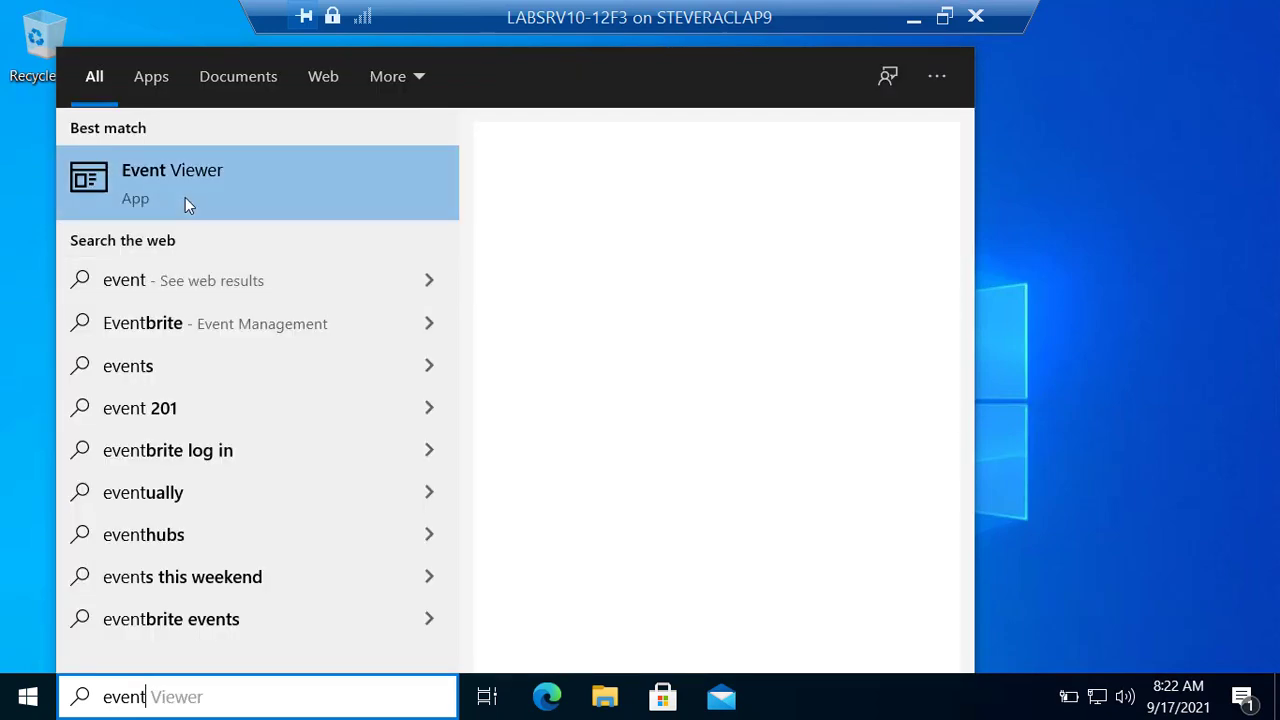
click(183, 198)
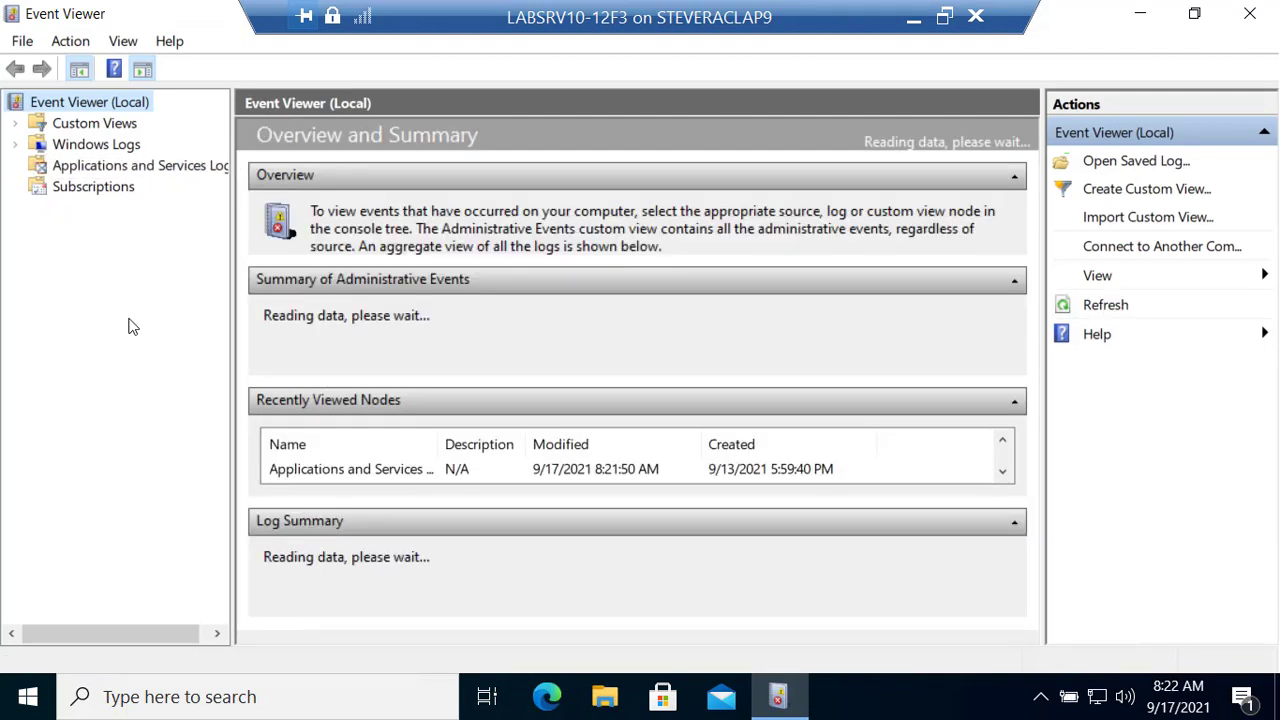
Examine the EXE and DLL and the MSI and Script logs under Applications and Services Logs > Microsoft > Windows > AppLocker
double_click(110, 168)
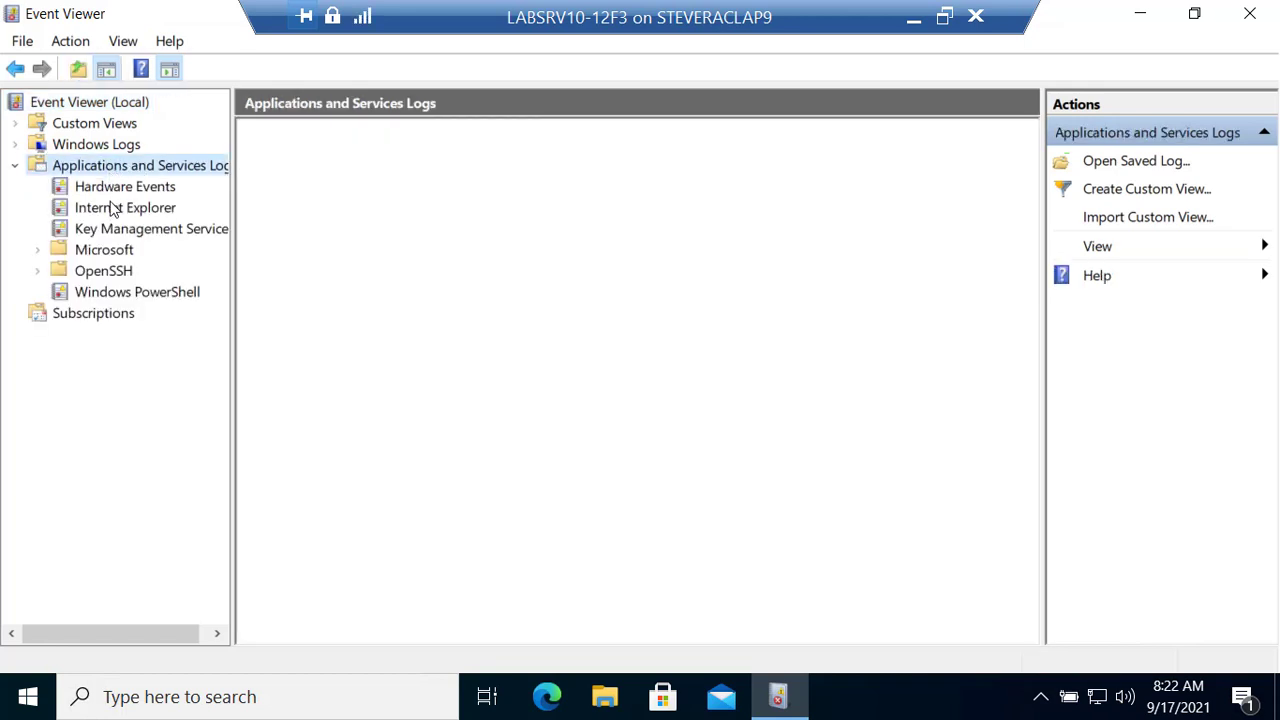
click(39, 250)
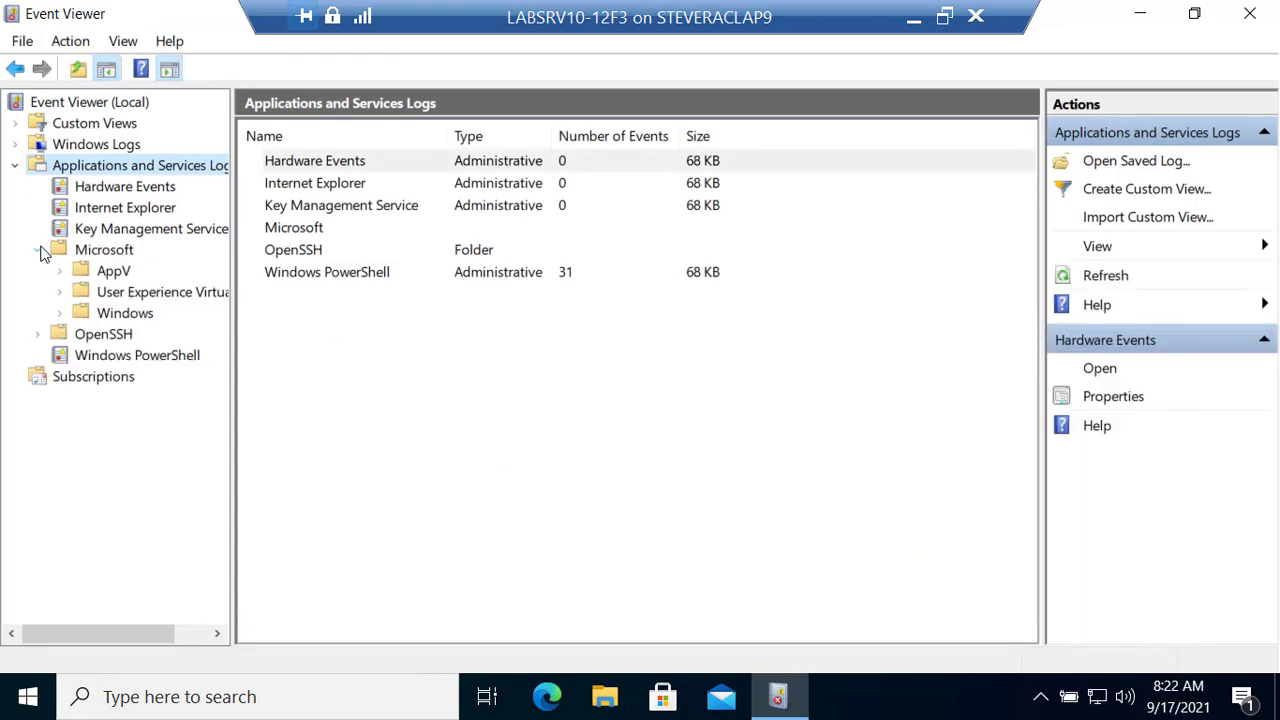
click(60, 314)
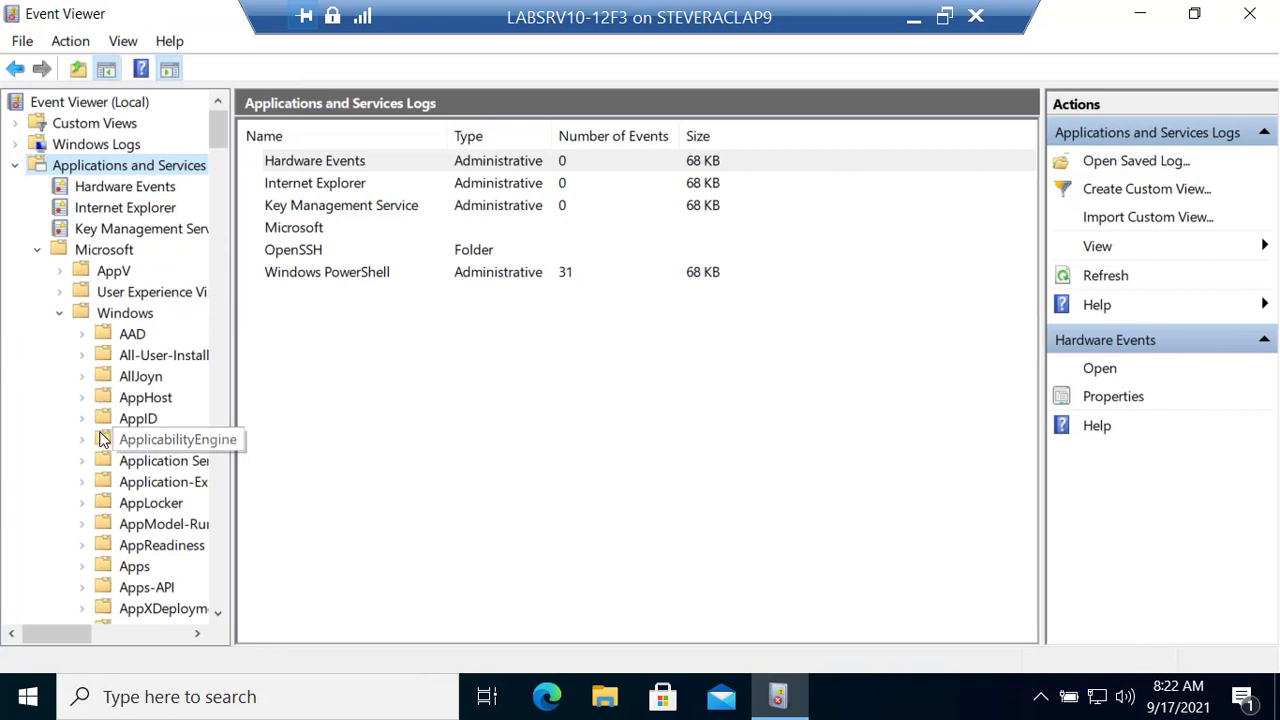
click(84, 504)
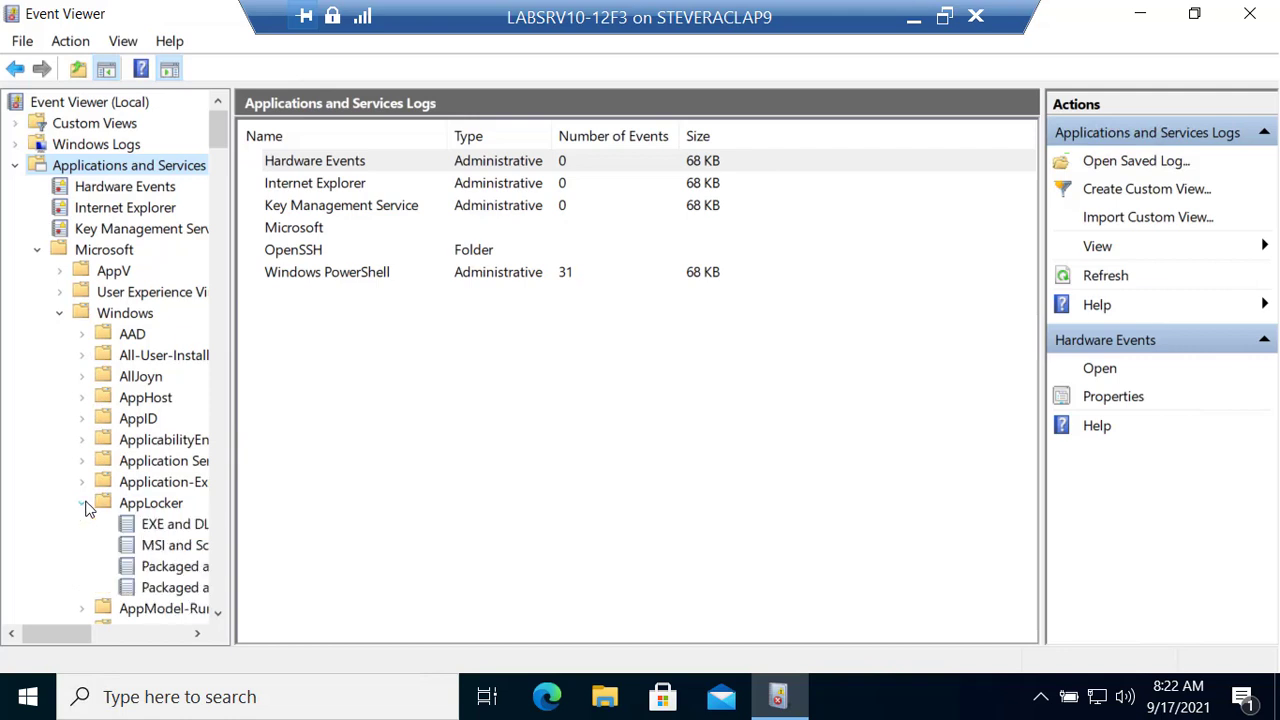
drag(59, 634, 87, 637)
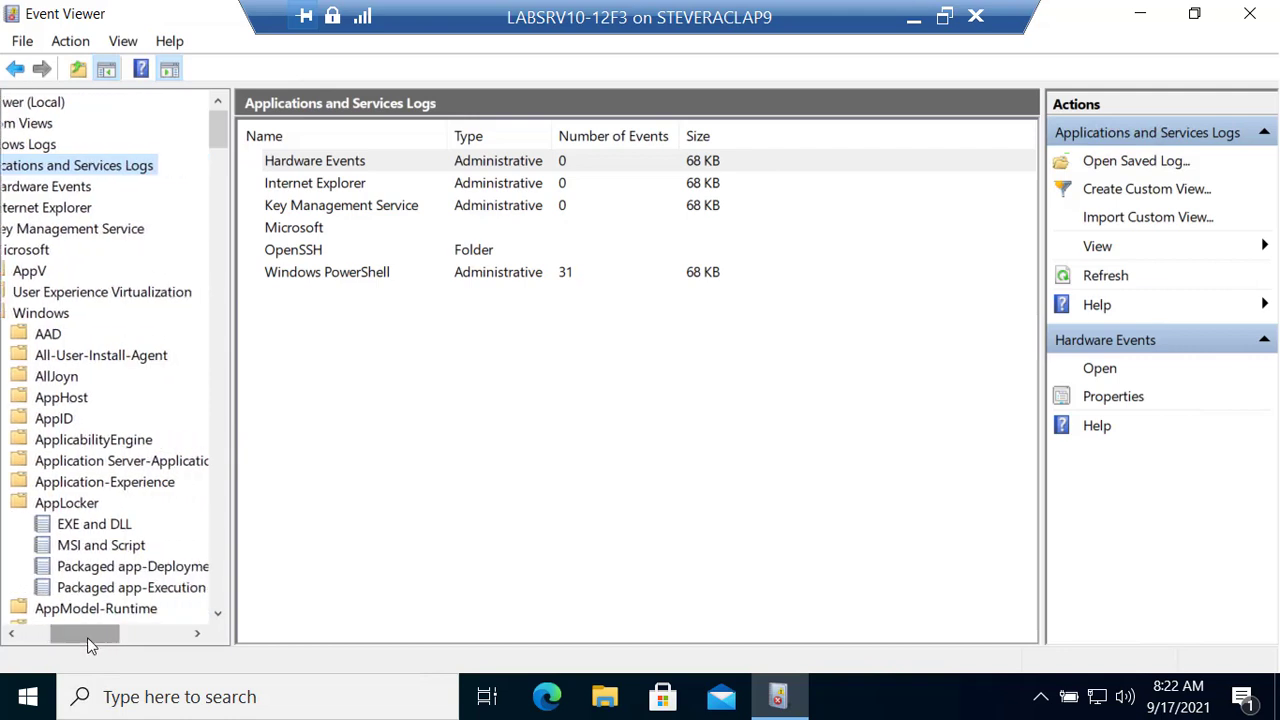
click(90, 528)
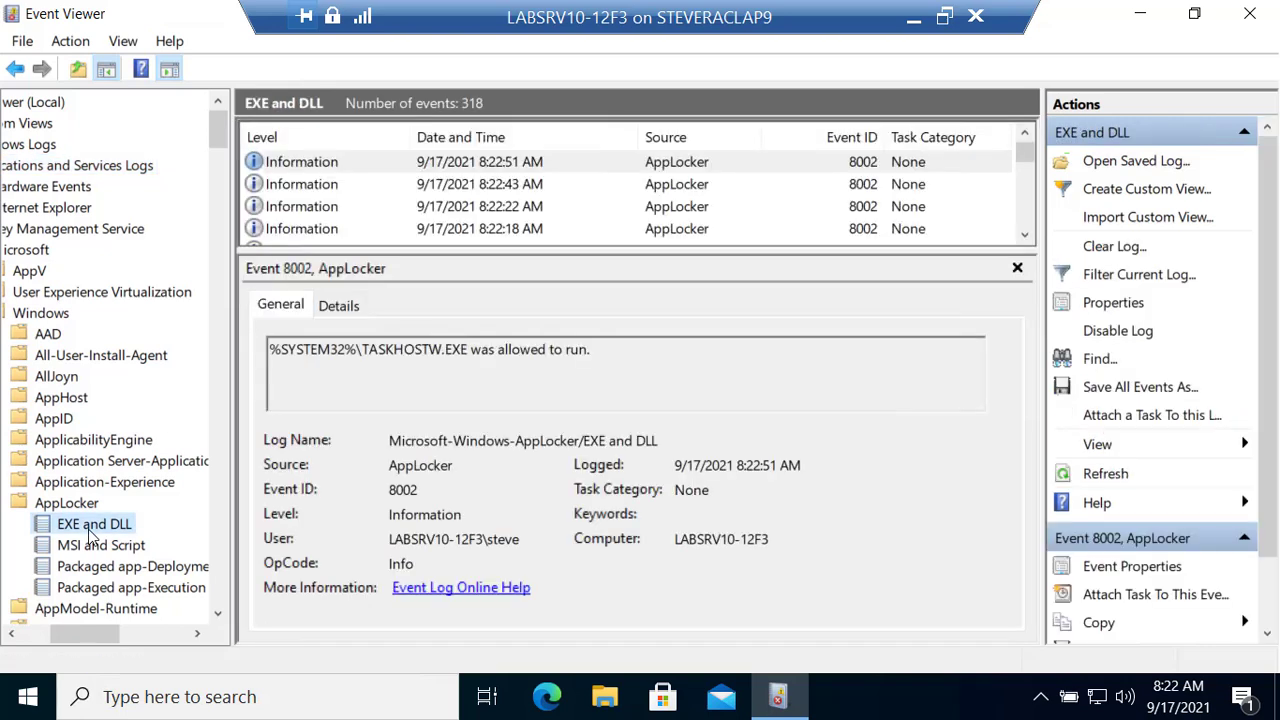
click(91, 540)
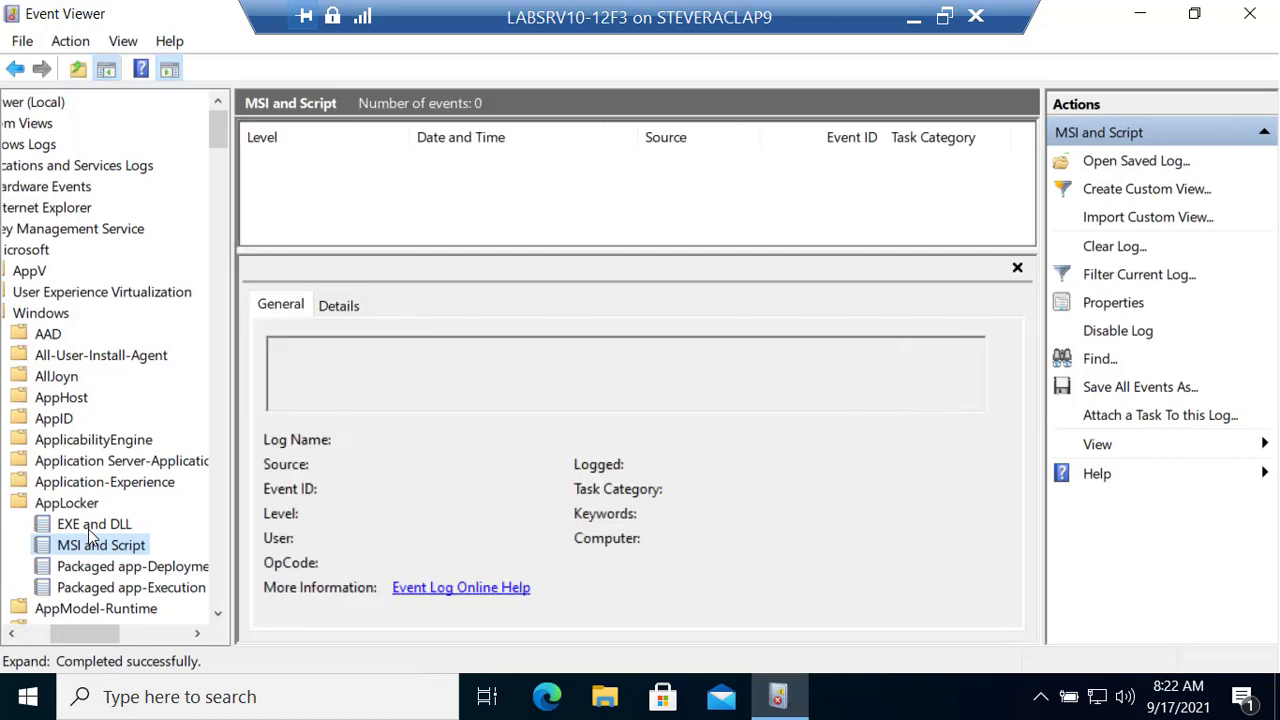
Examine AppLocker's Packaged app-Deployment and Packaged app-Execution logs
key(Down)
key(Down)
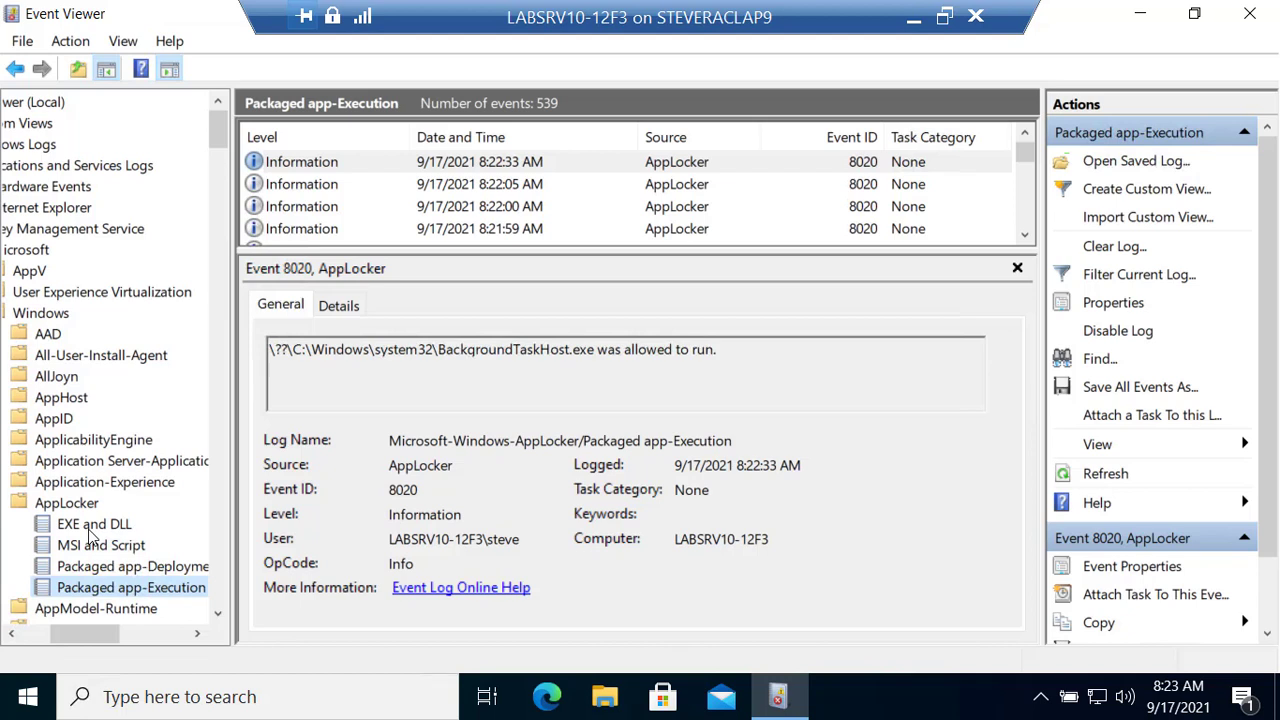
Find and expand the DeviceManagement-Enterprise-Diagnostics-Provider folder among the Windows logs
key(Down)
key(Down)
key(Down)
key(Down)
key(Down)
key(Down)
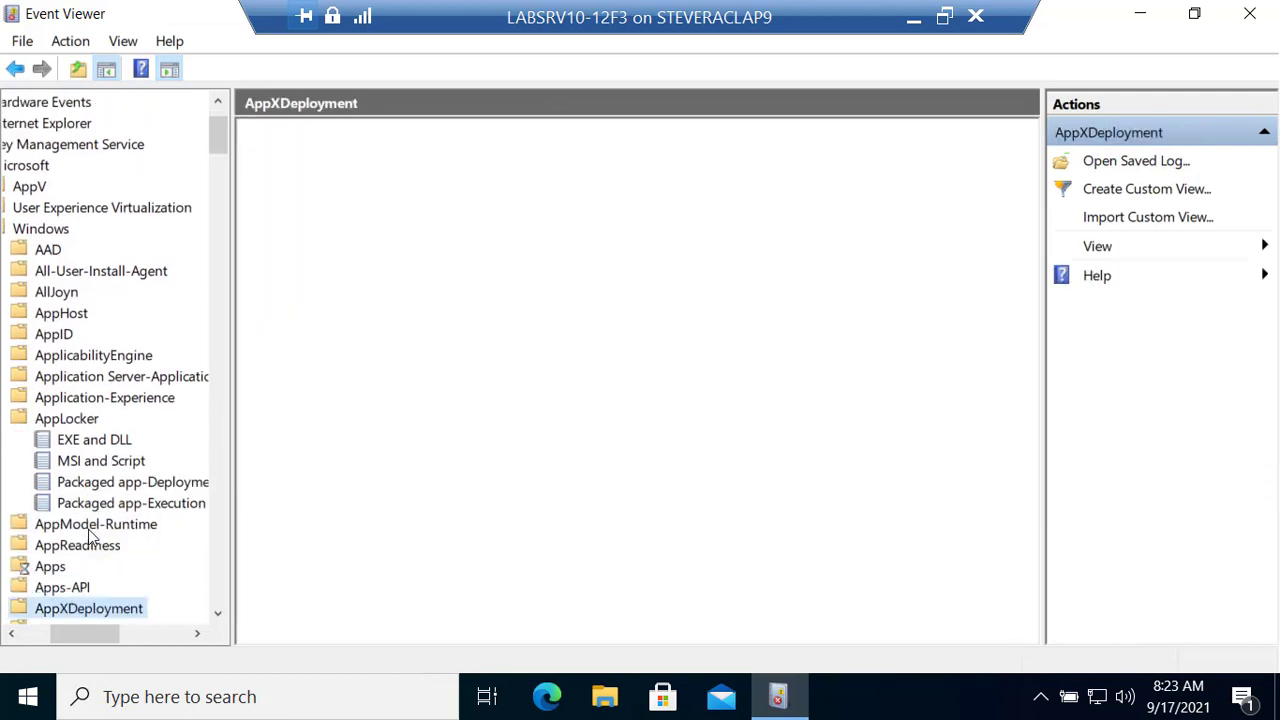
key(Down)
key(Down)
key(Down)
key(Down)
key(Down)
key(Down)
key(Down)
key(Down)
key(Down)
key(Page_Down)
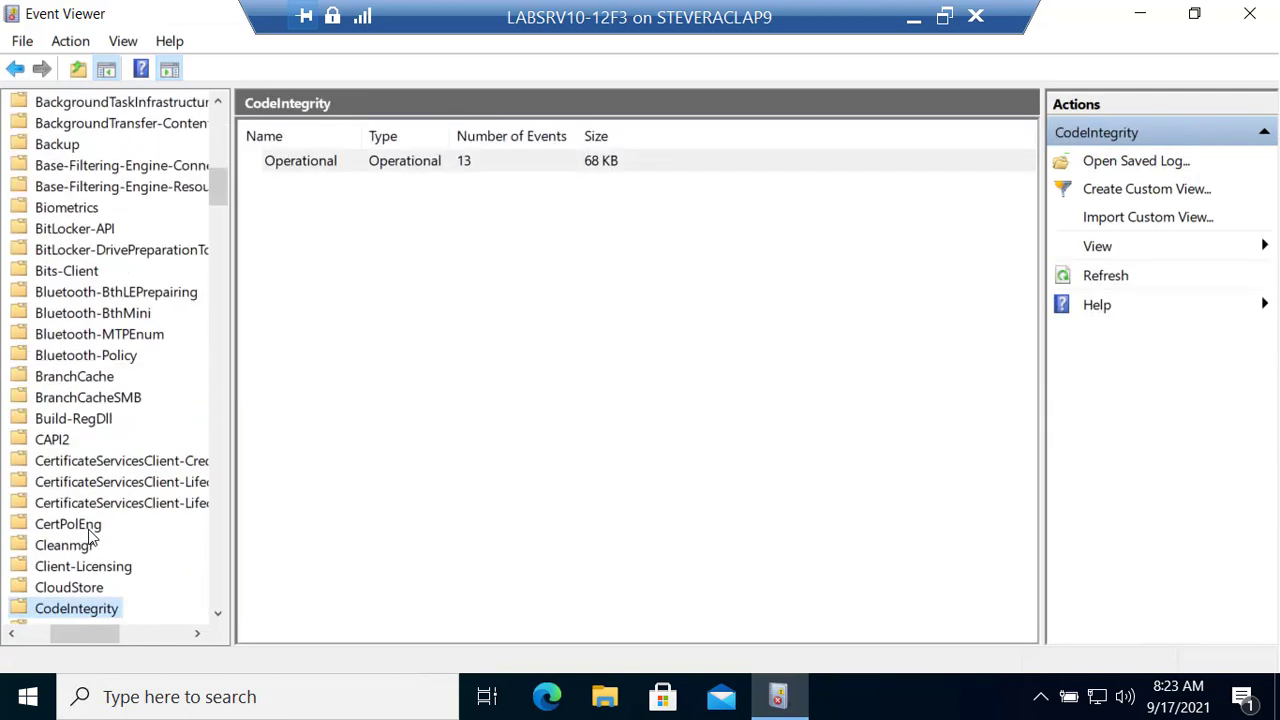
key(Page_Down)
key(Page_Down)
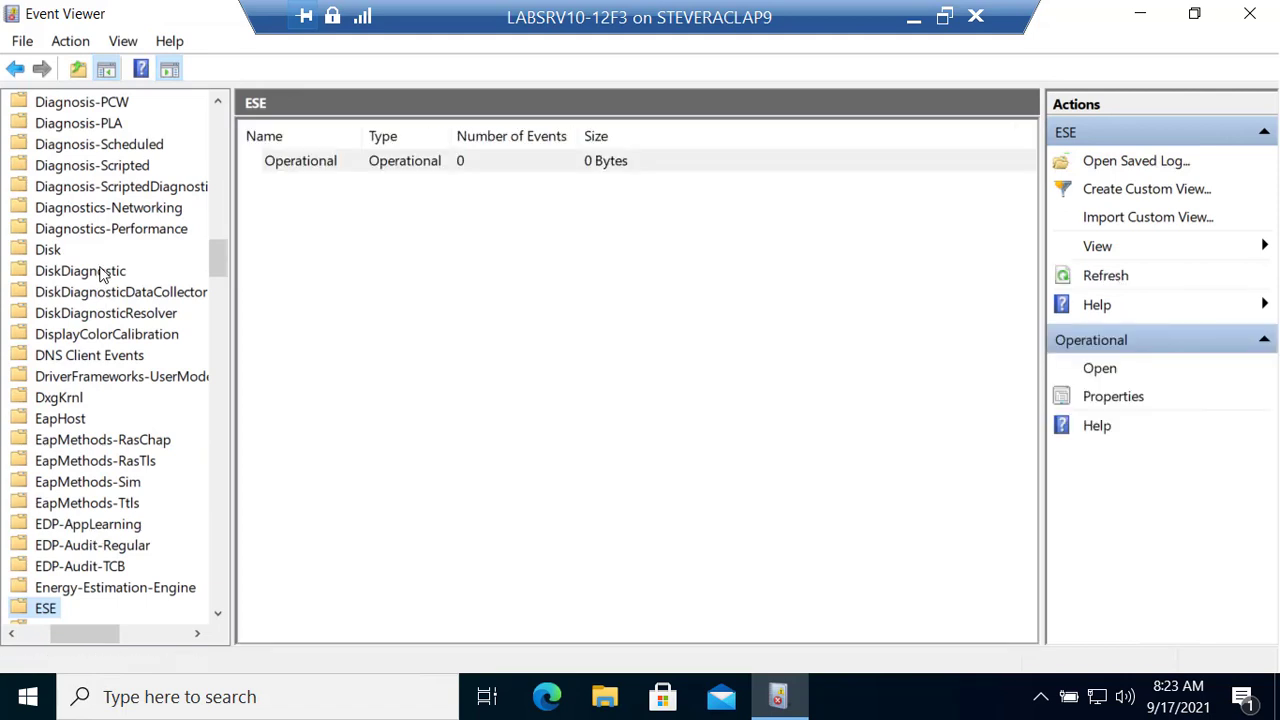
drag(222, 104, 222, 104)
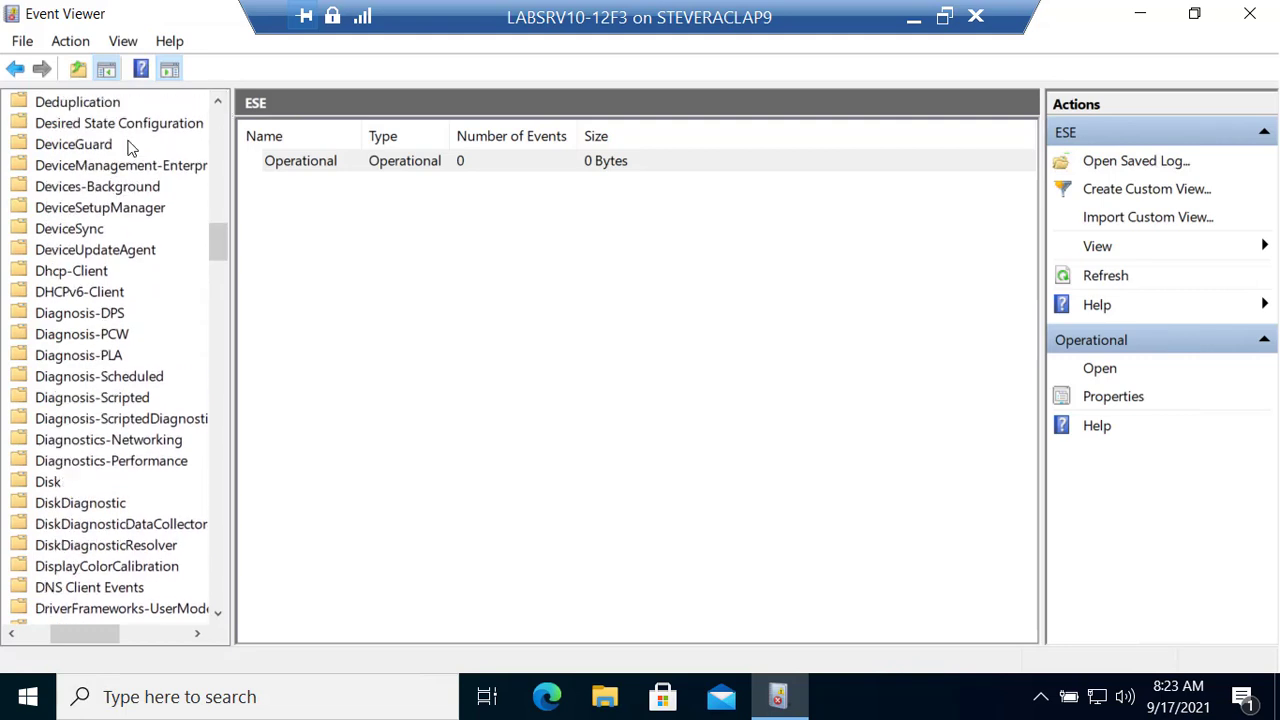
click(89, 173)
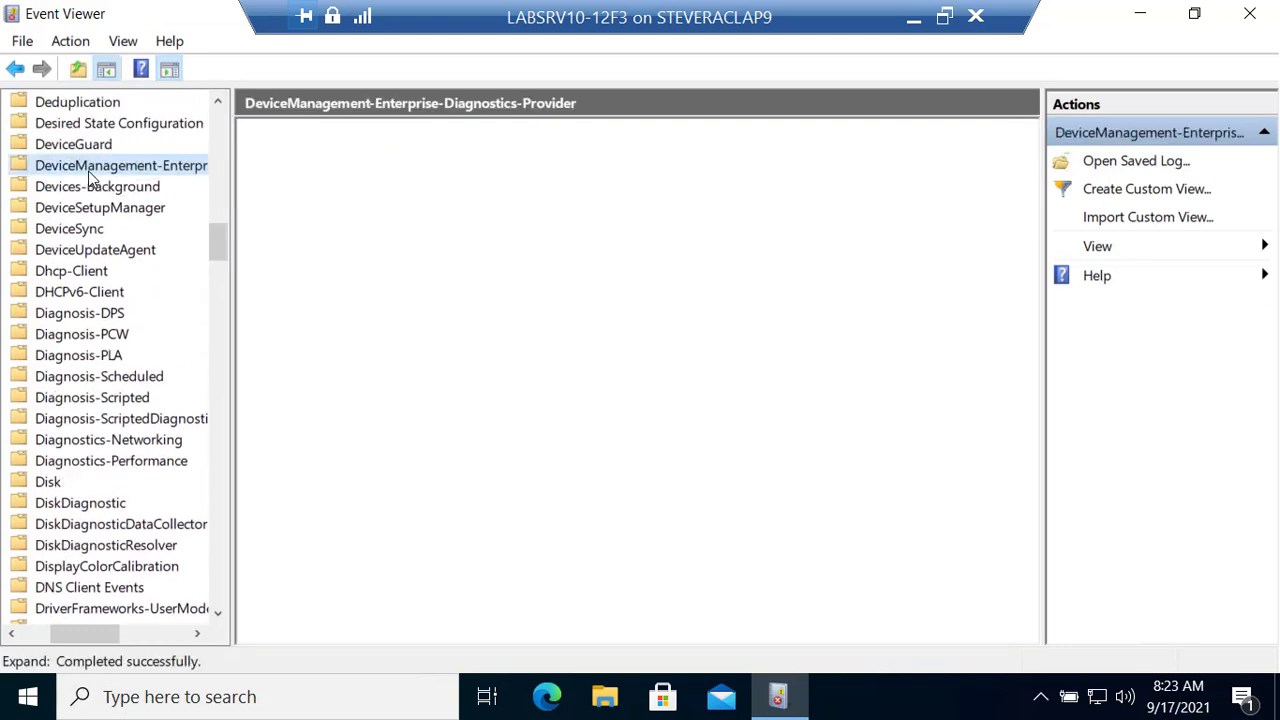
double_click(104, 185)
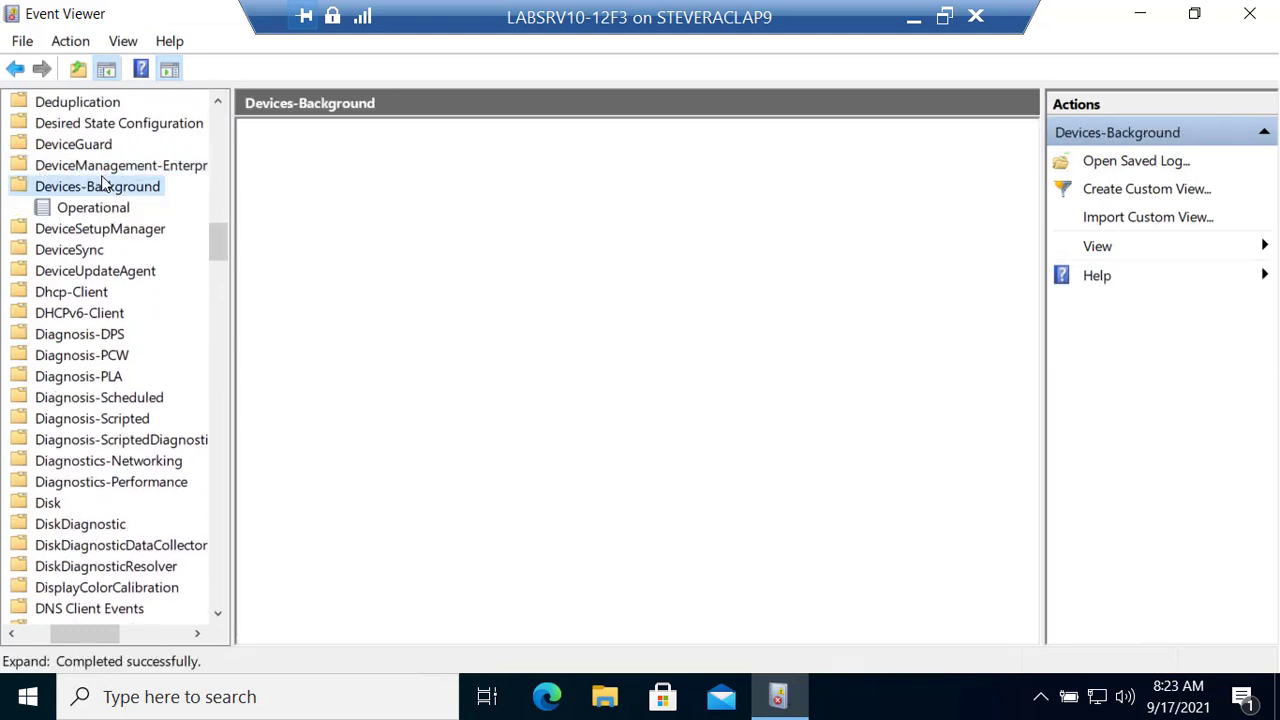
double_click(108, 172)
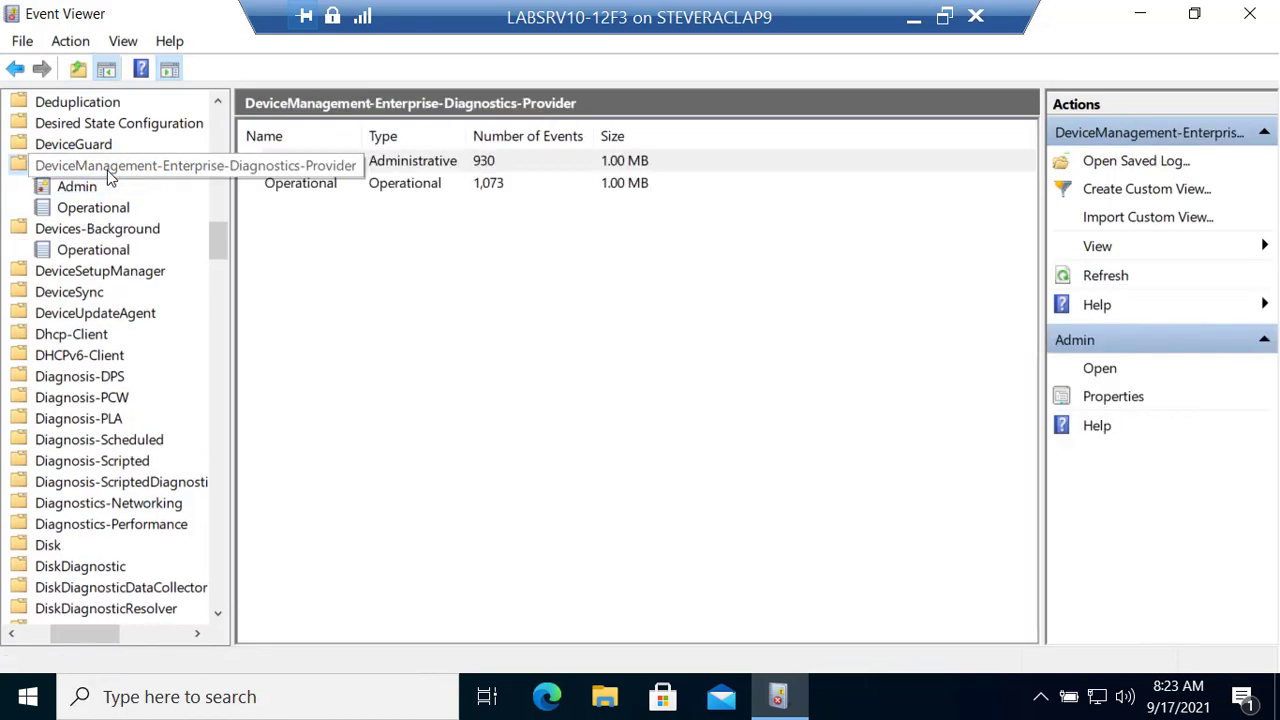
Review the Admin and Operational logs of DeviceManagement-Enterprise-Diagnostics-Provider, and close Event Viewer
click(95, 186)
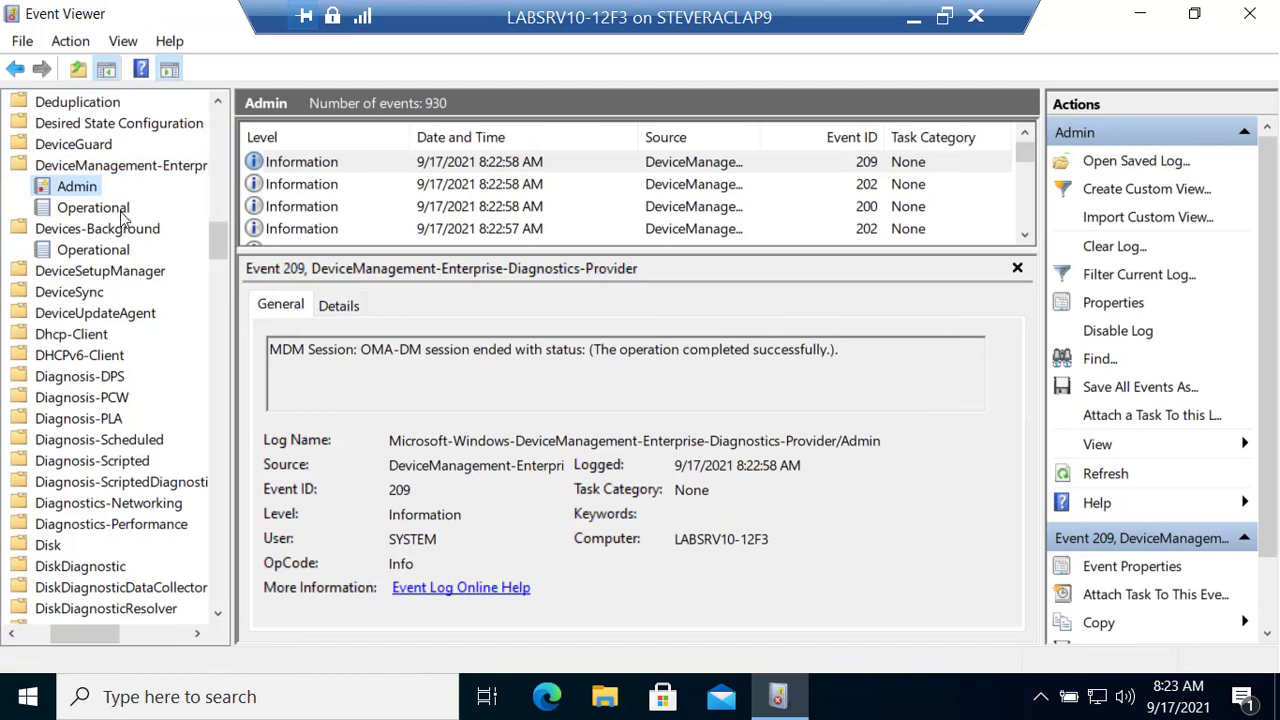
right_click(123, 218)
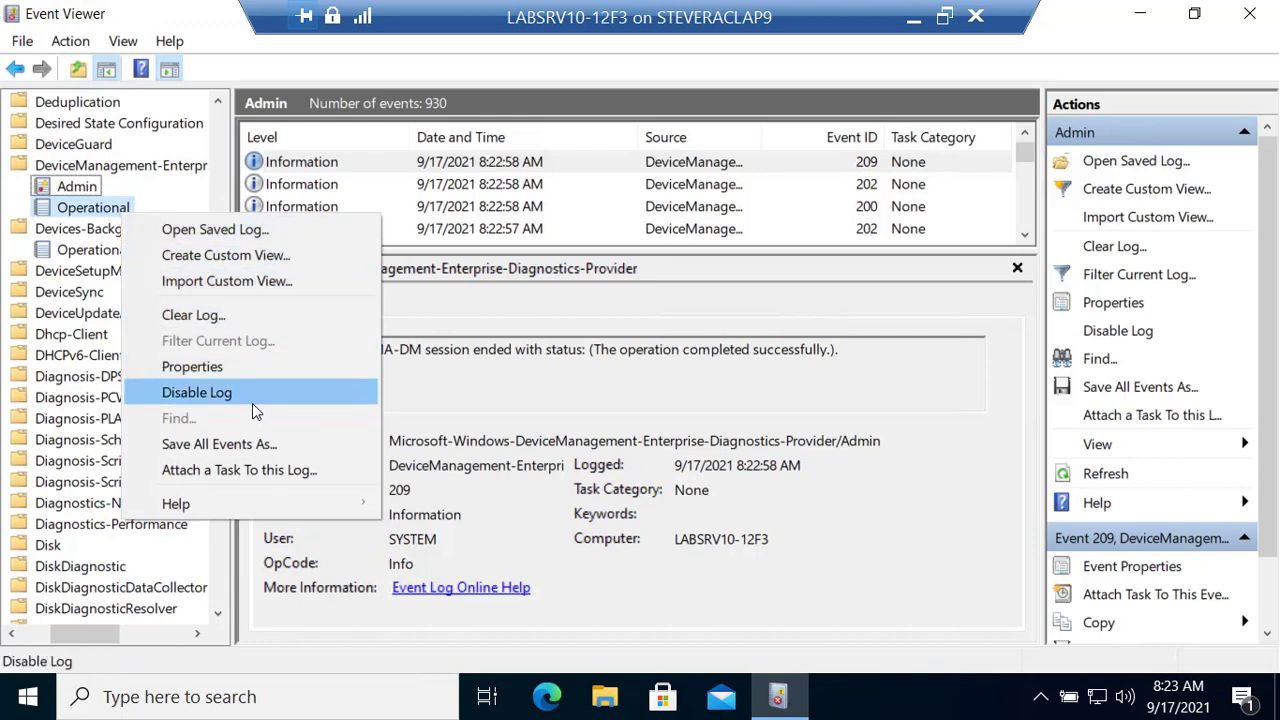
click(93, 208)
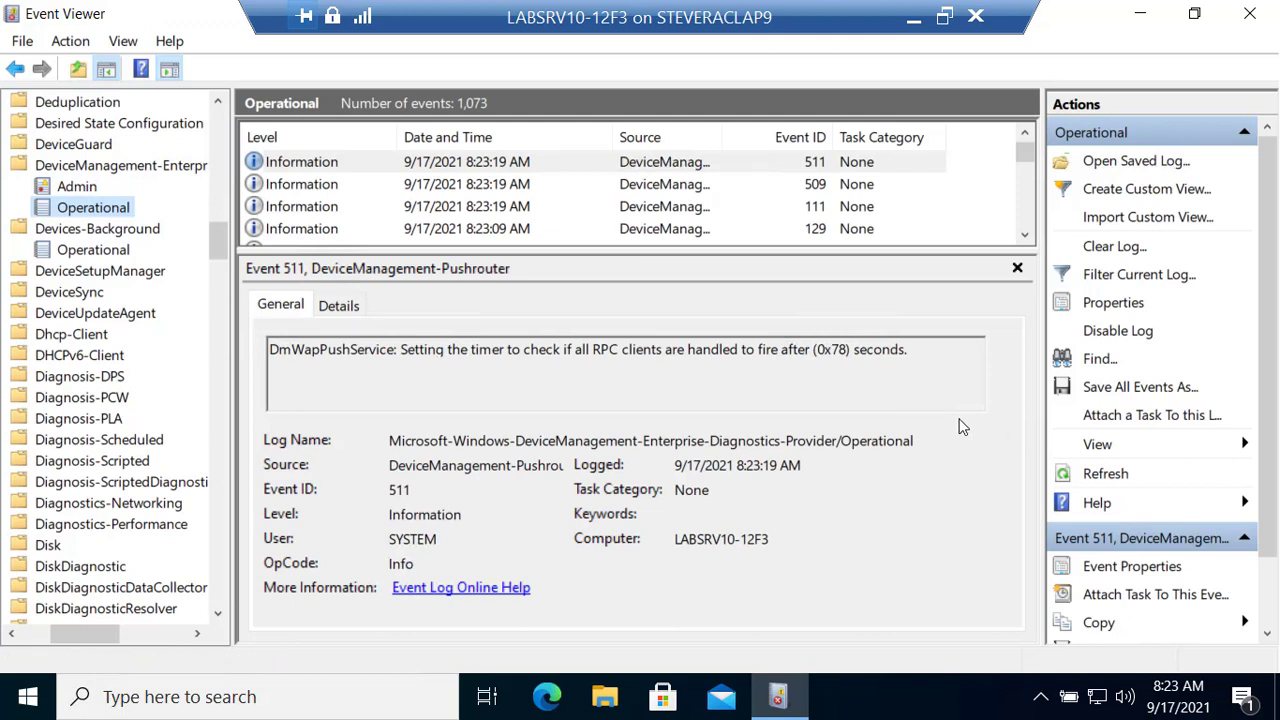
click(1246, 14)
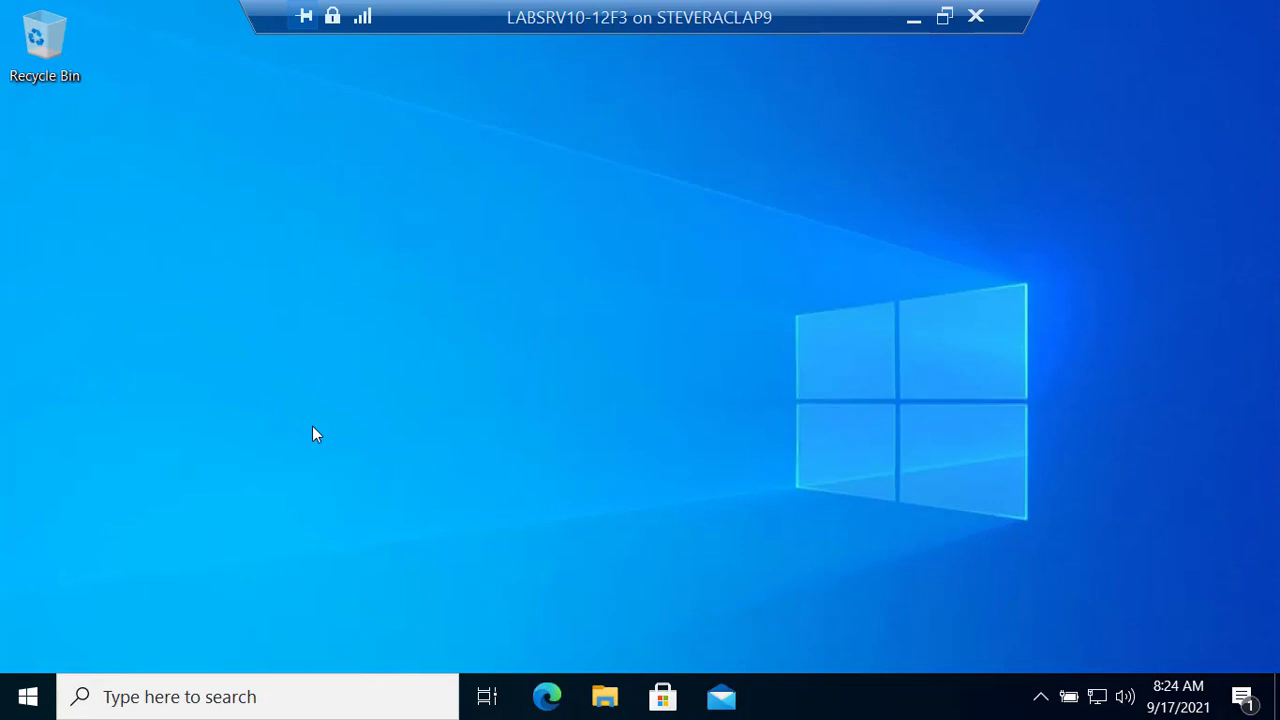
Search Windows for regedit and open Registry Editor, allowing it to make changes to the device
click(305, 699)
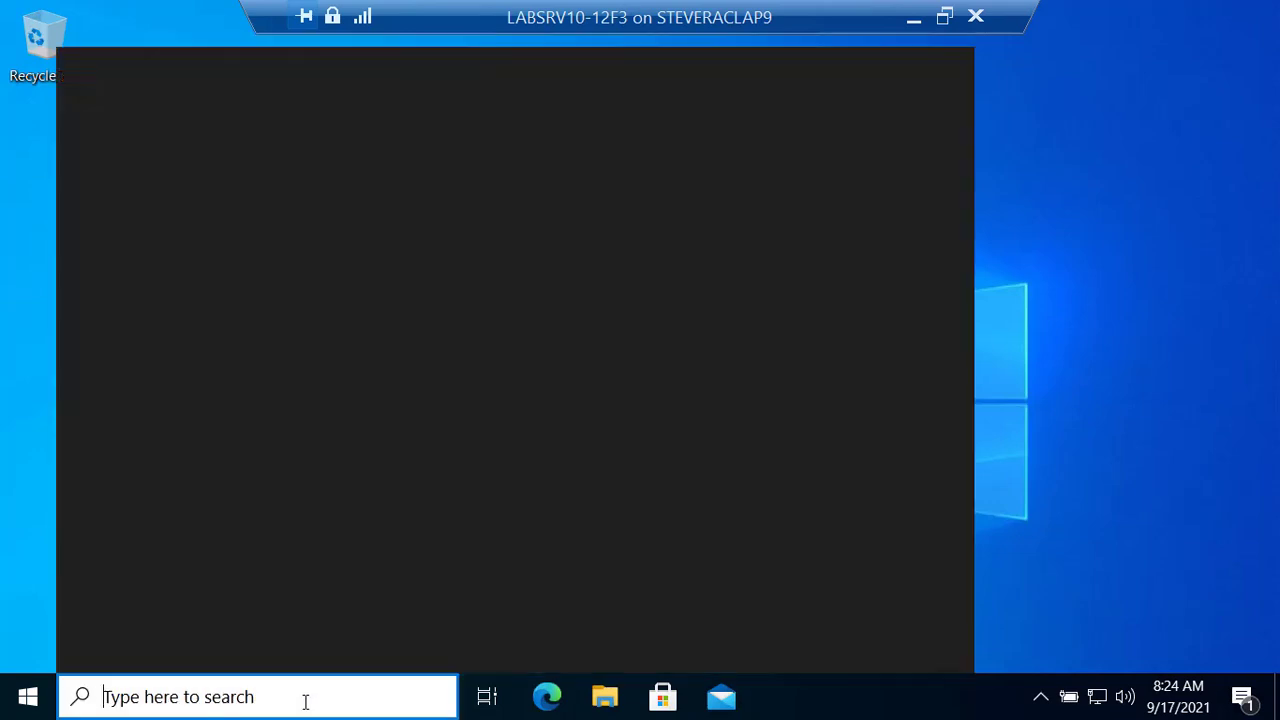
text(regedit)
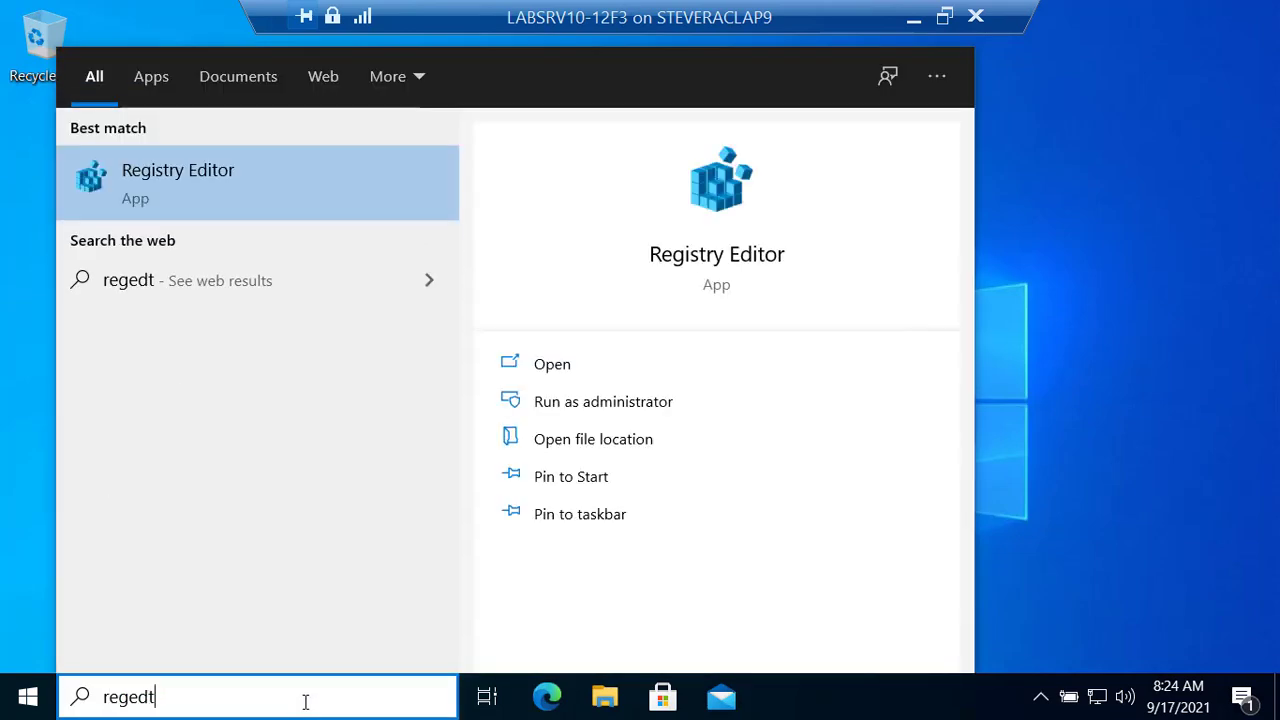
key(Return)
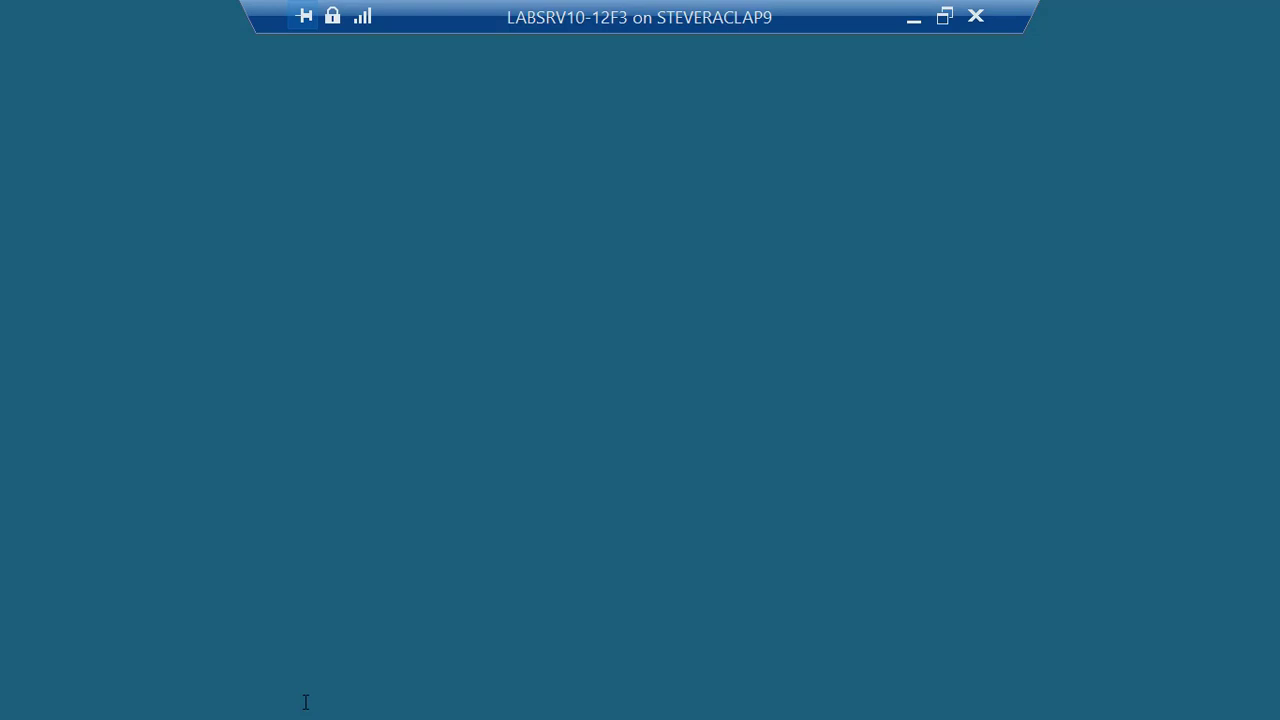
click(549, 508)
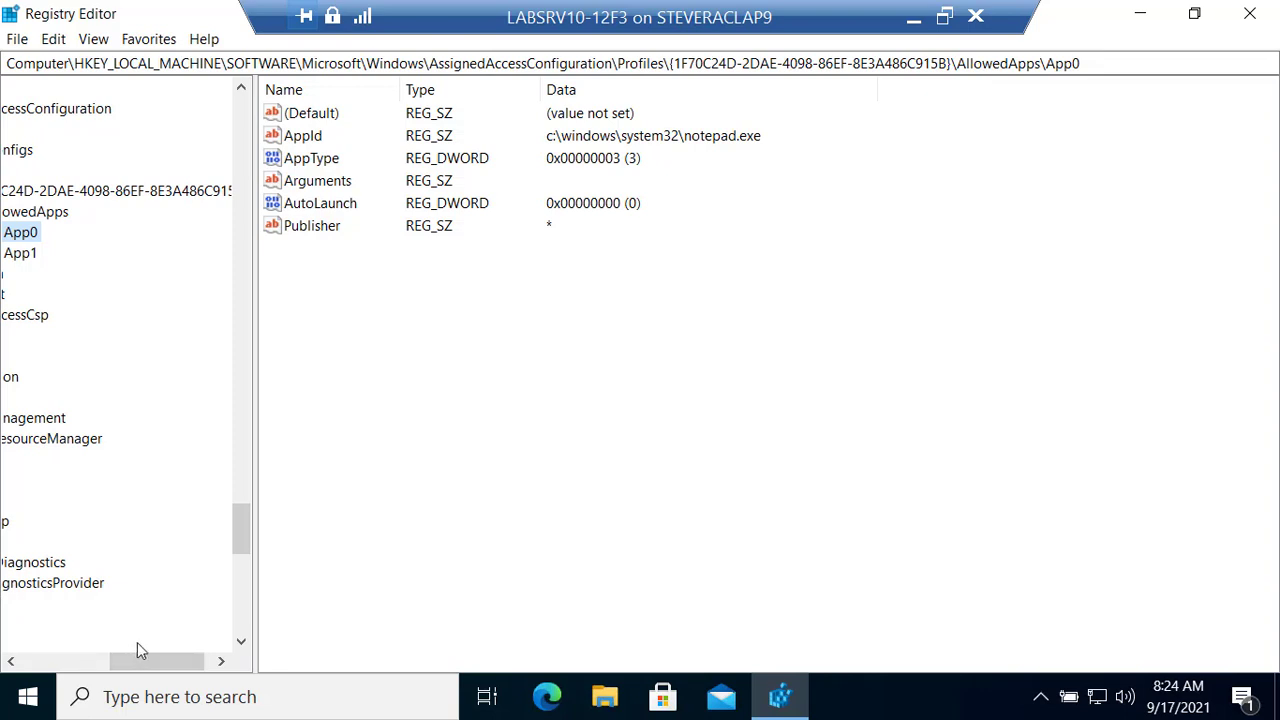
Inspect the kiosk profile and its App0 and App1 allowed apps under AssignedAccessConfiguration\Profiles, and close Registry Editor and the virtual machine connection
drag(151, 669, 113, 668)
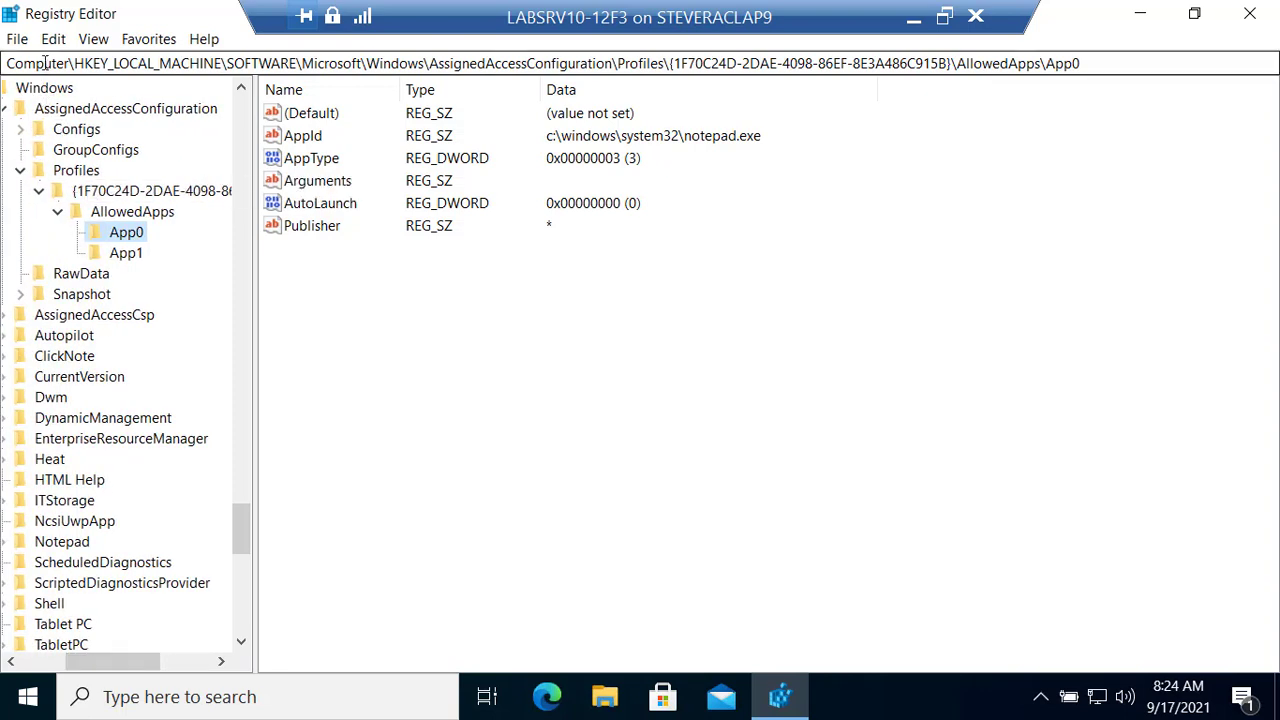
click(100, 195)
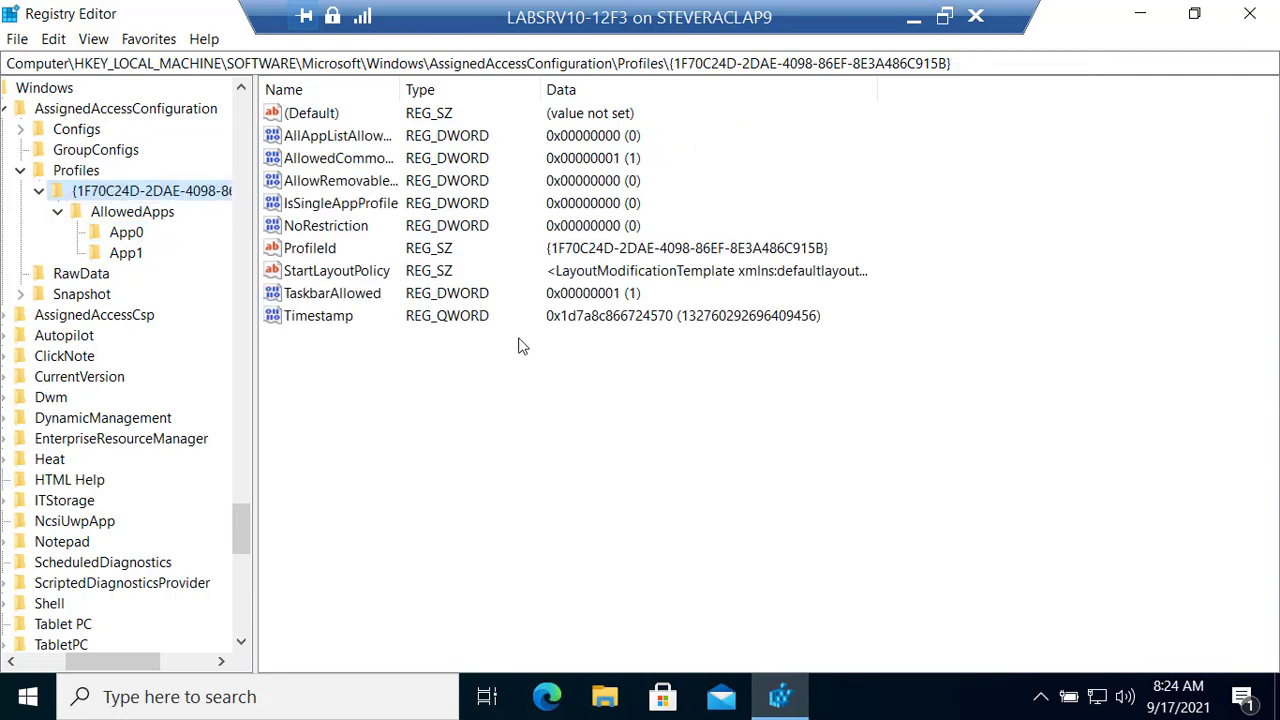
click(152, 217)
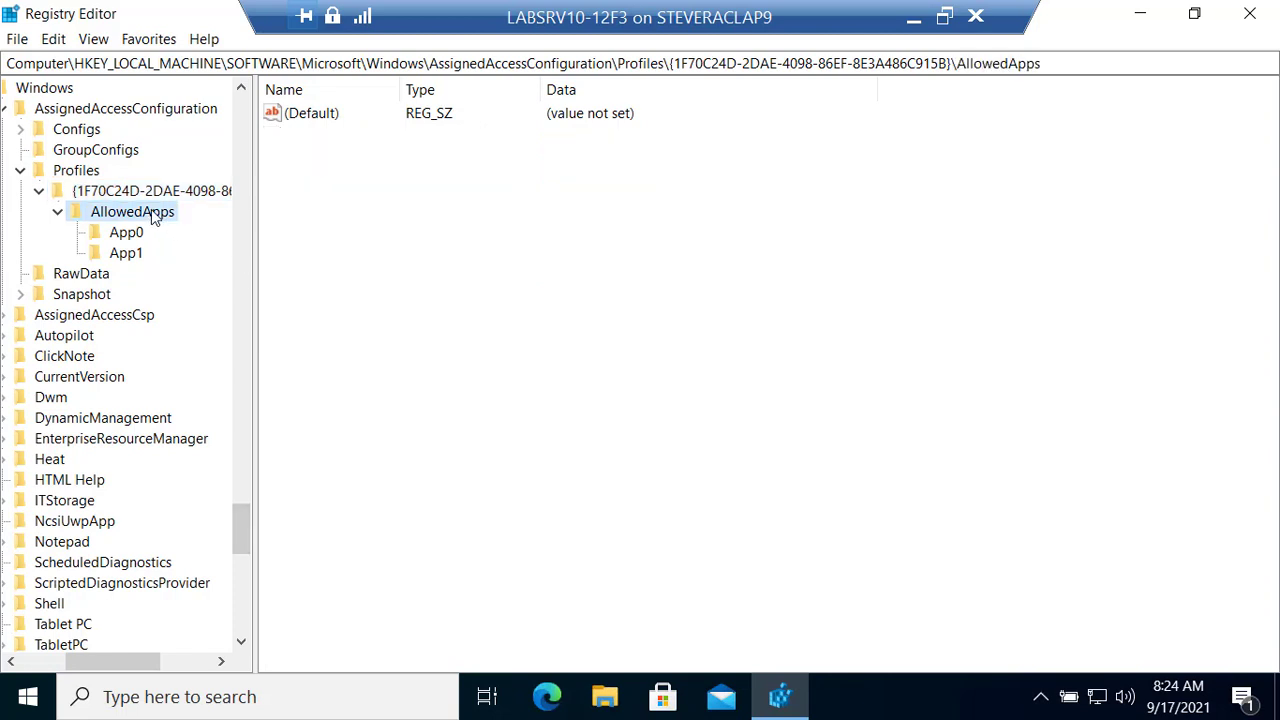
click(132, 238)
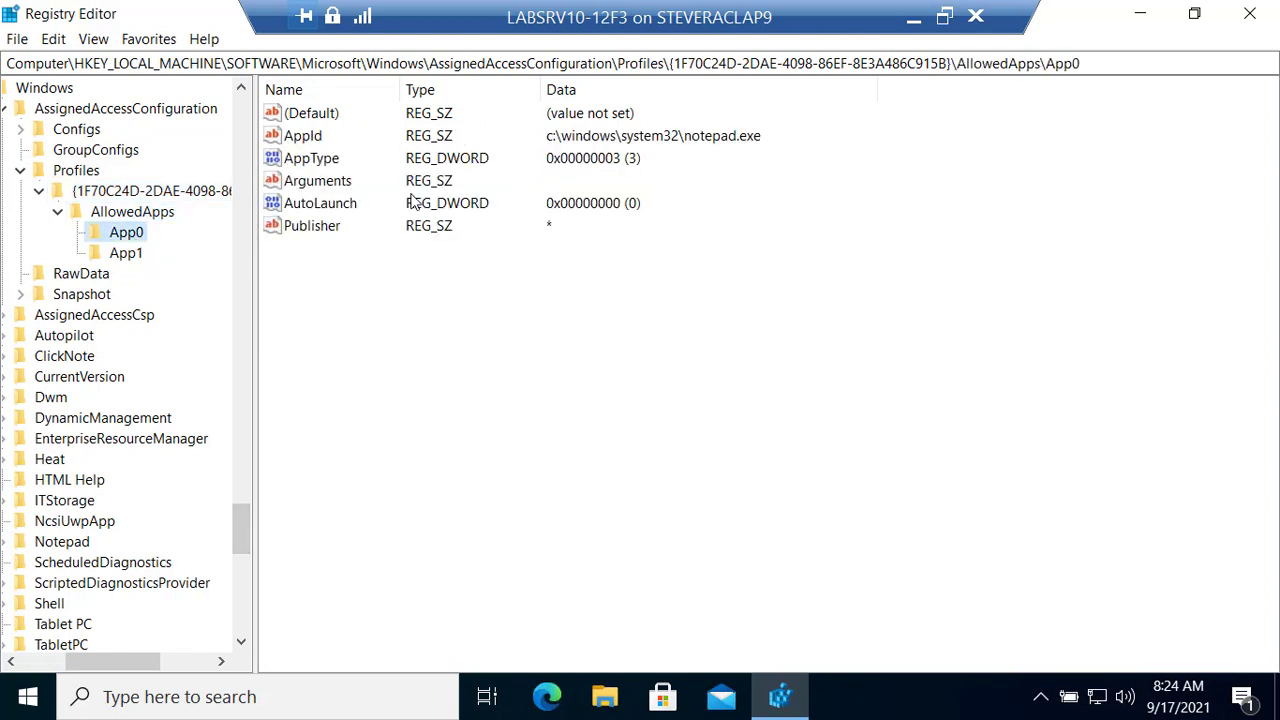
click(133, 257)
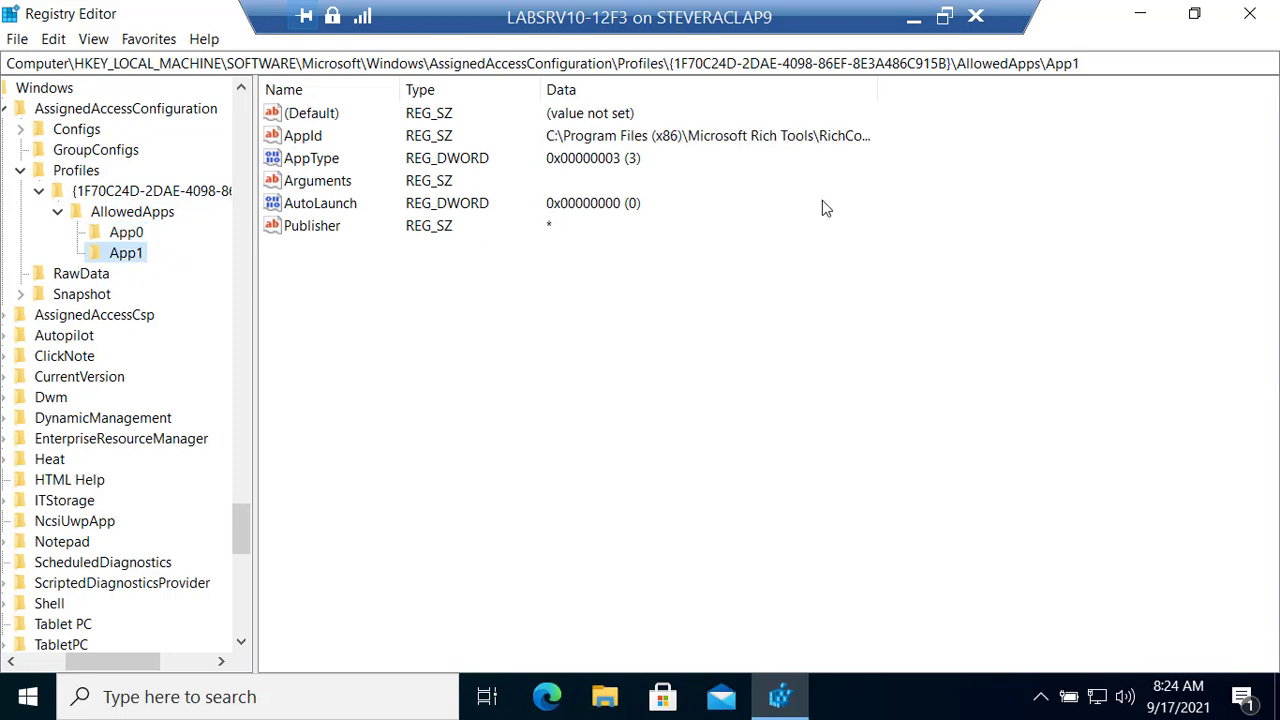
click(1250, 14)
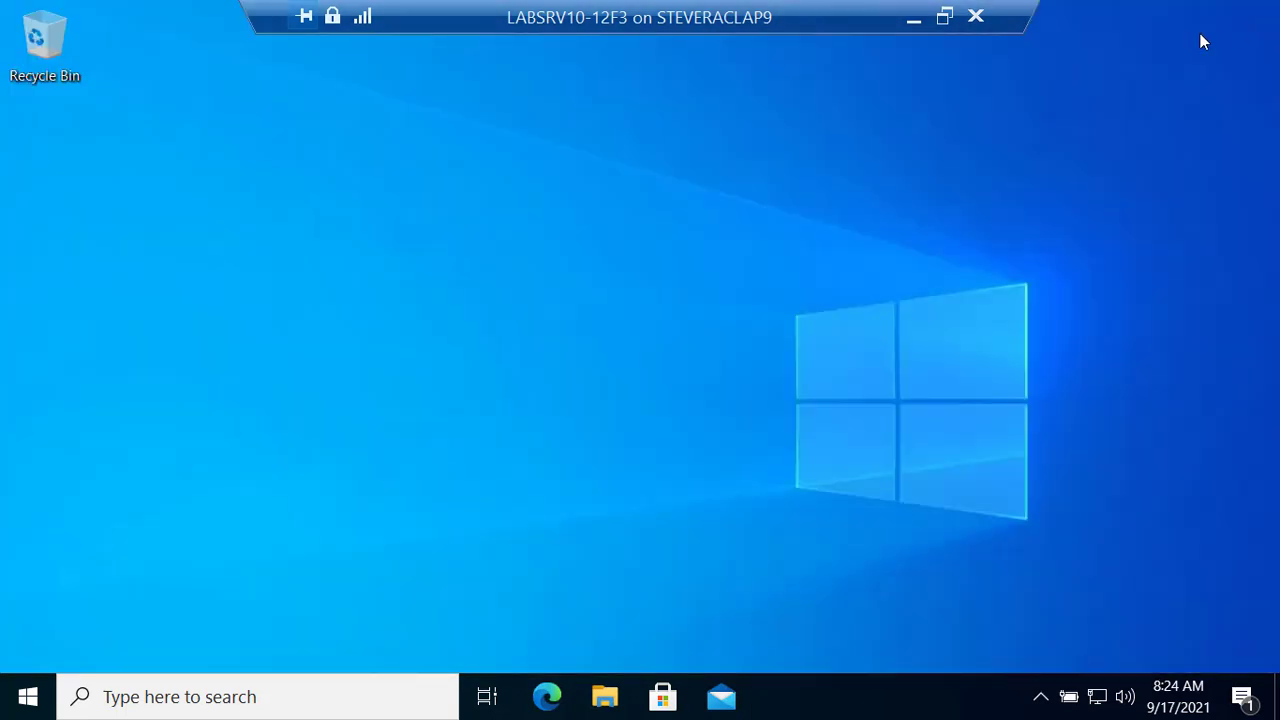
click(977, 16)
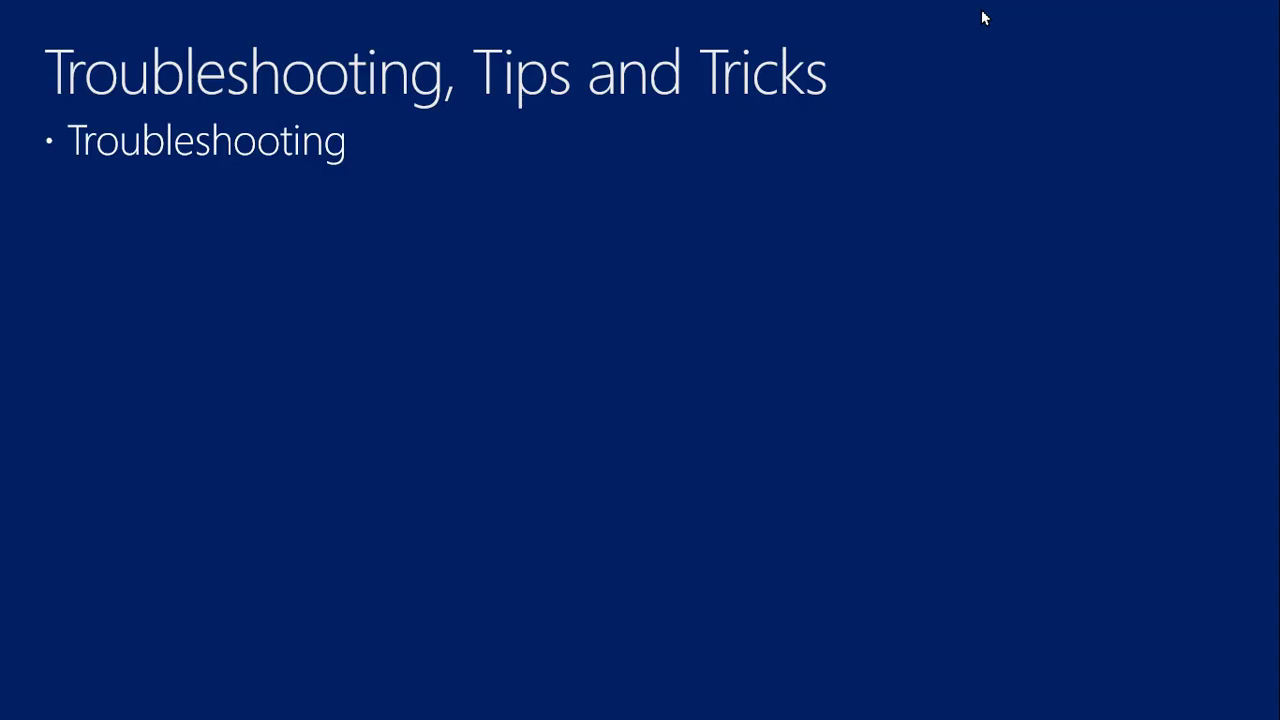
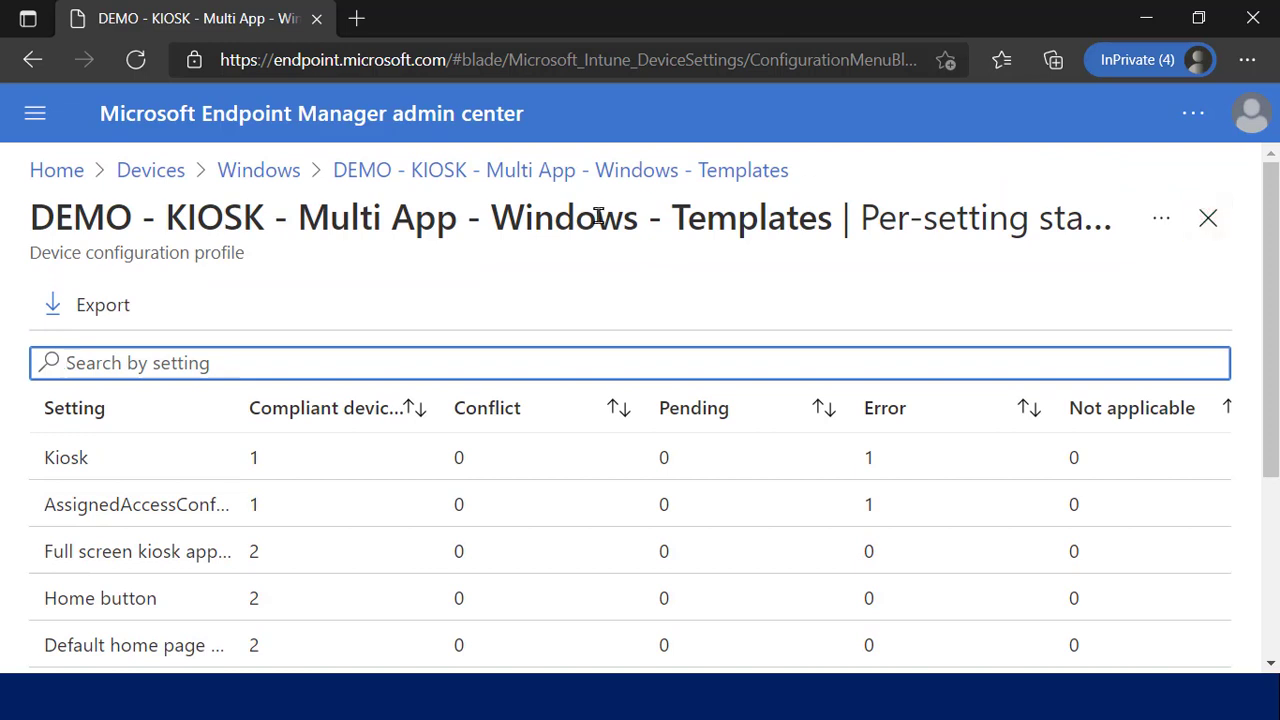
Open the configuration profiles for iOS/iPadOS devices in the Microsoft Endpoint Manager admin center
click(139, 172)
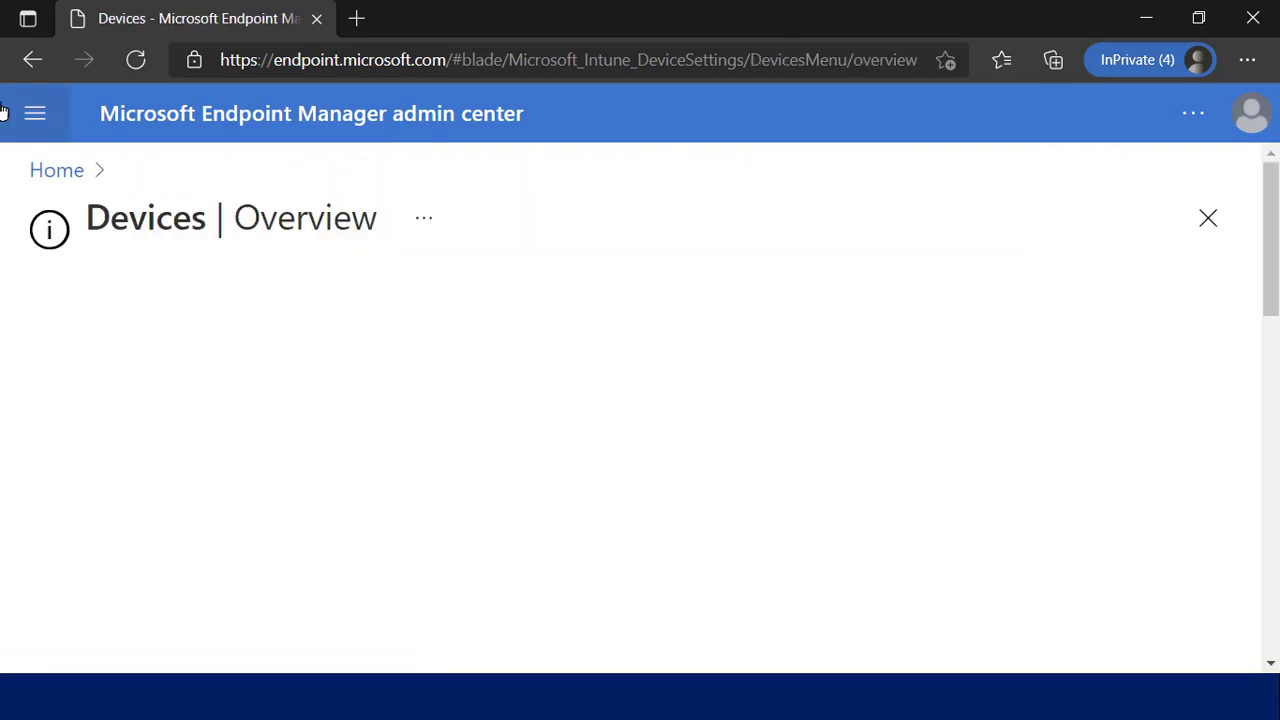
click(33, 122)
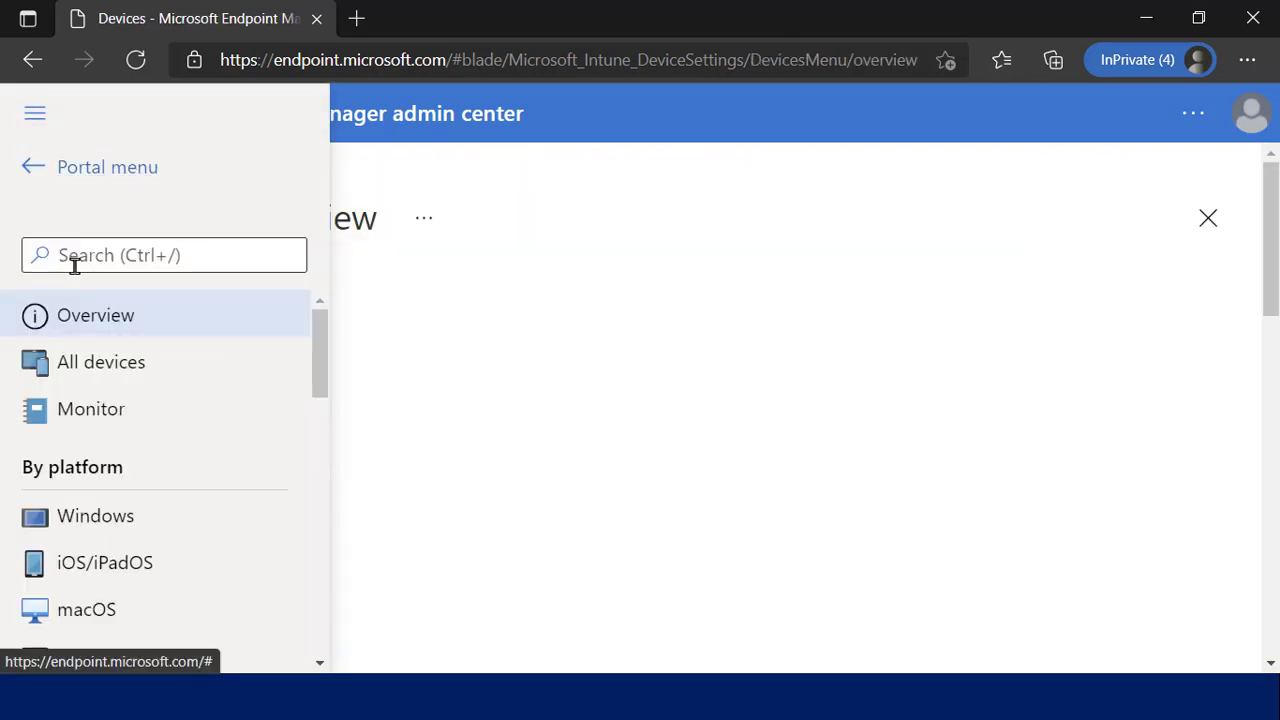
click(126, 573)
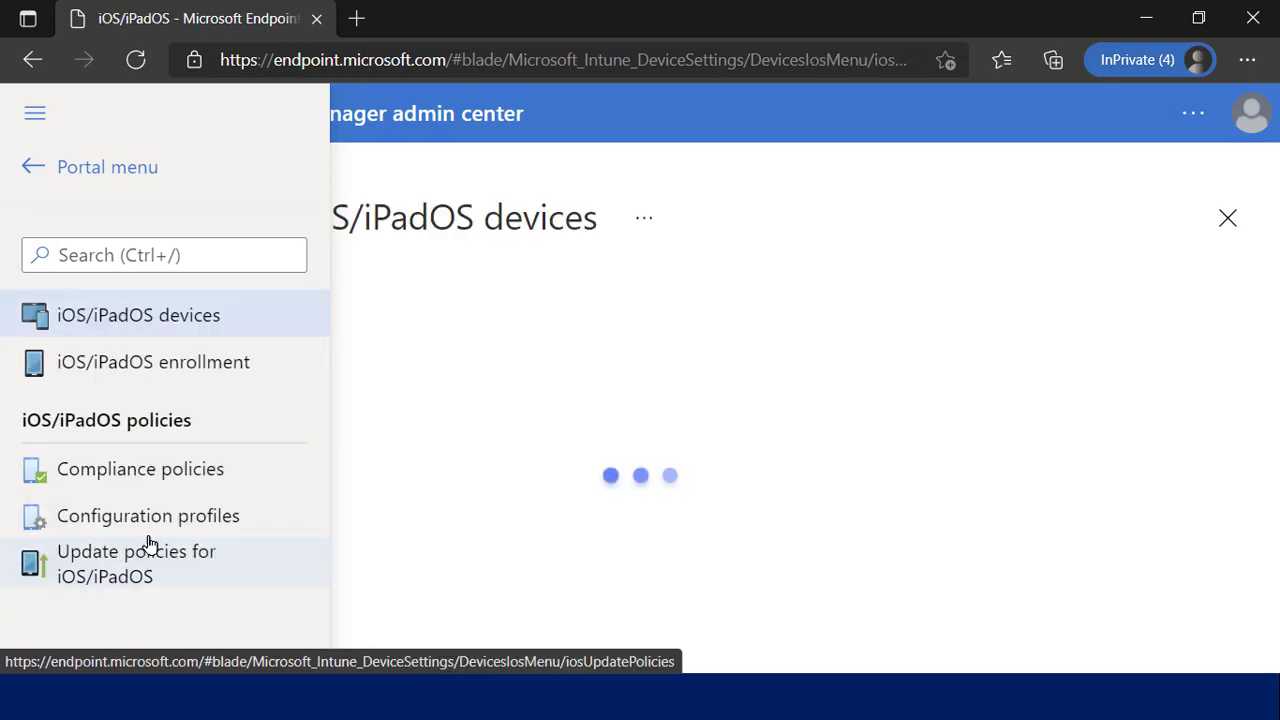
click(173, 516)
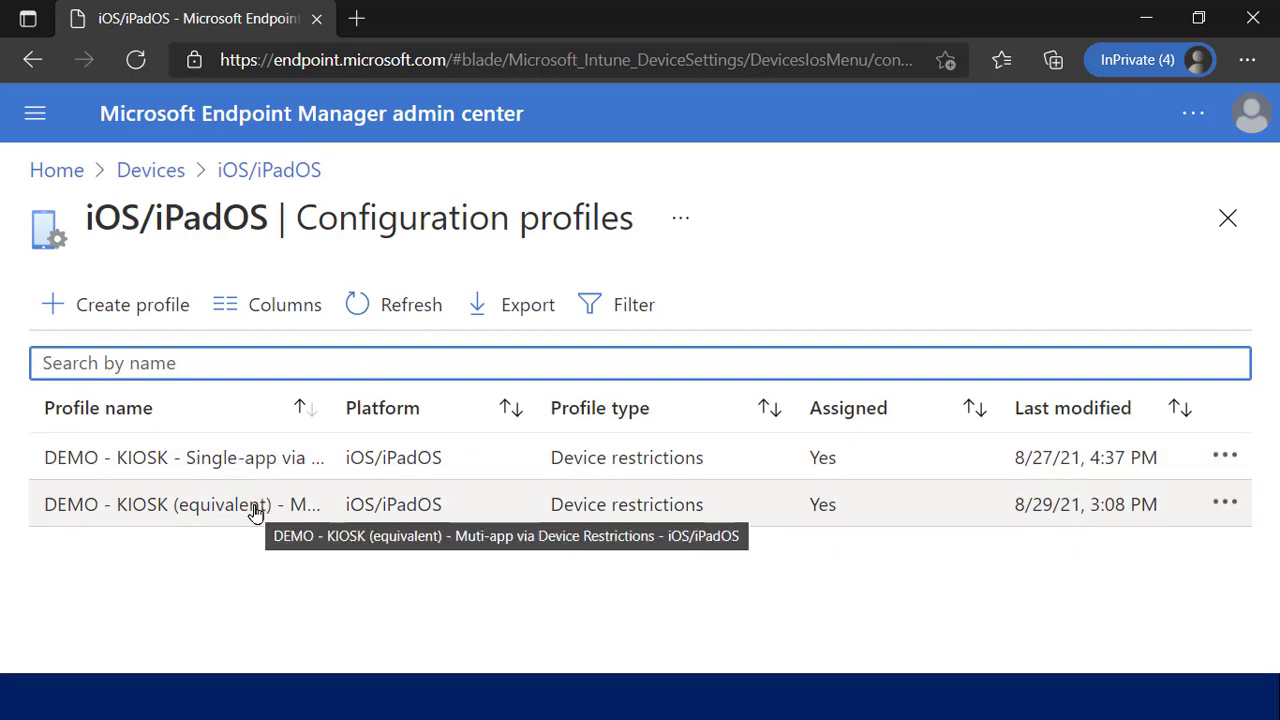
Start creating an iOS/iPadOS configuration profile with the Device restrictions profile type
click(97, 312)
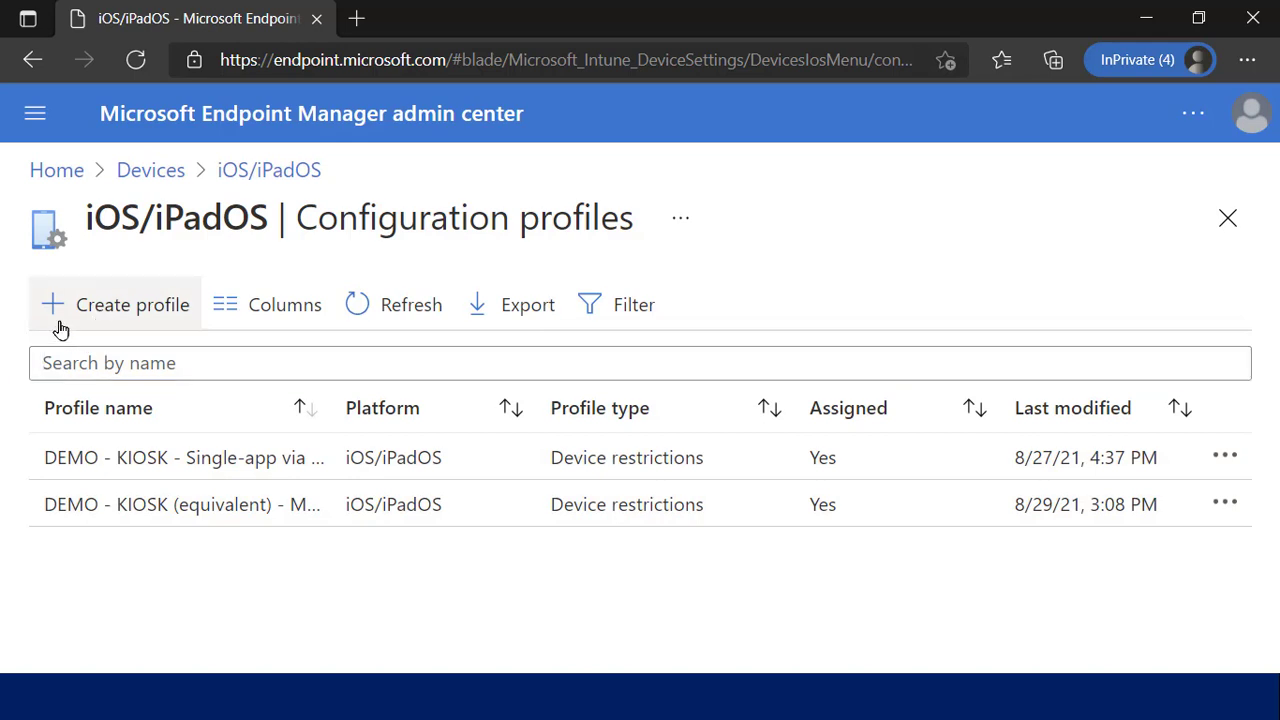
click(58, 326)
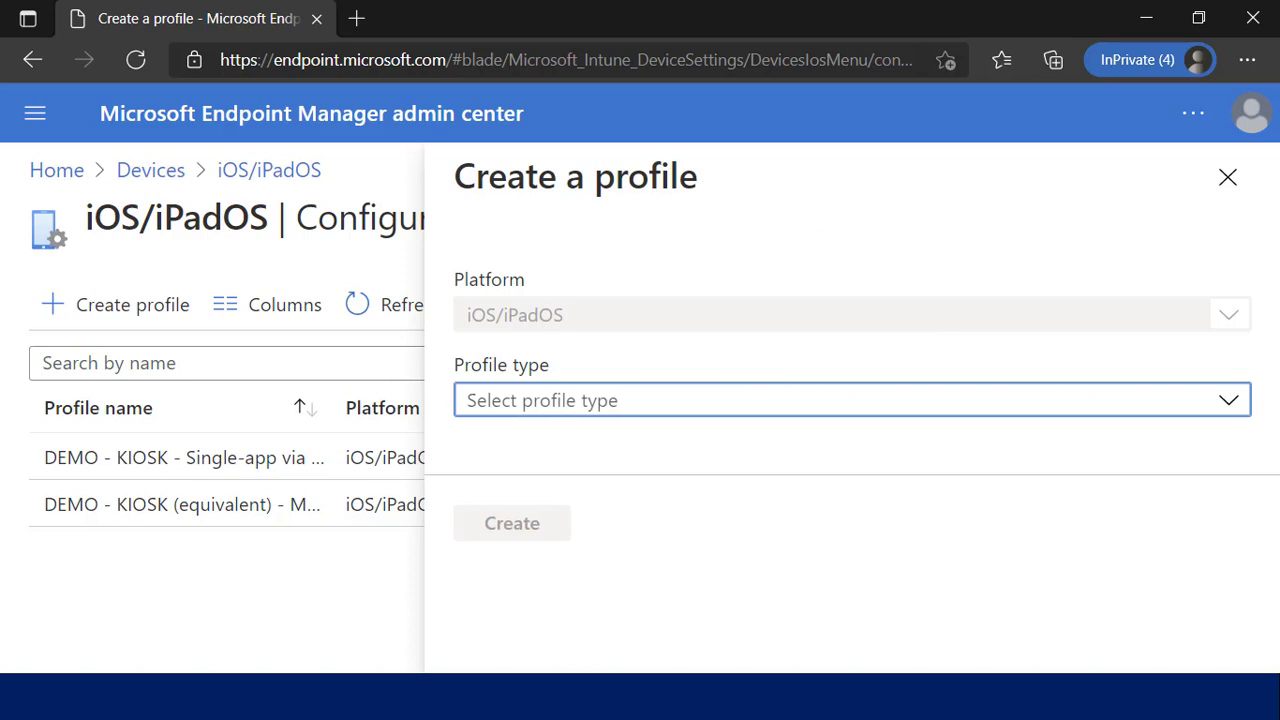
click(1006, 402)
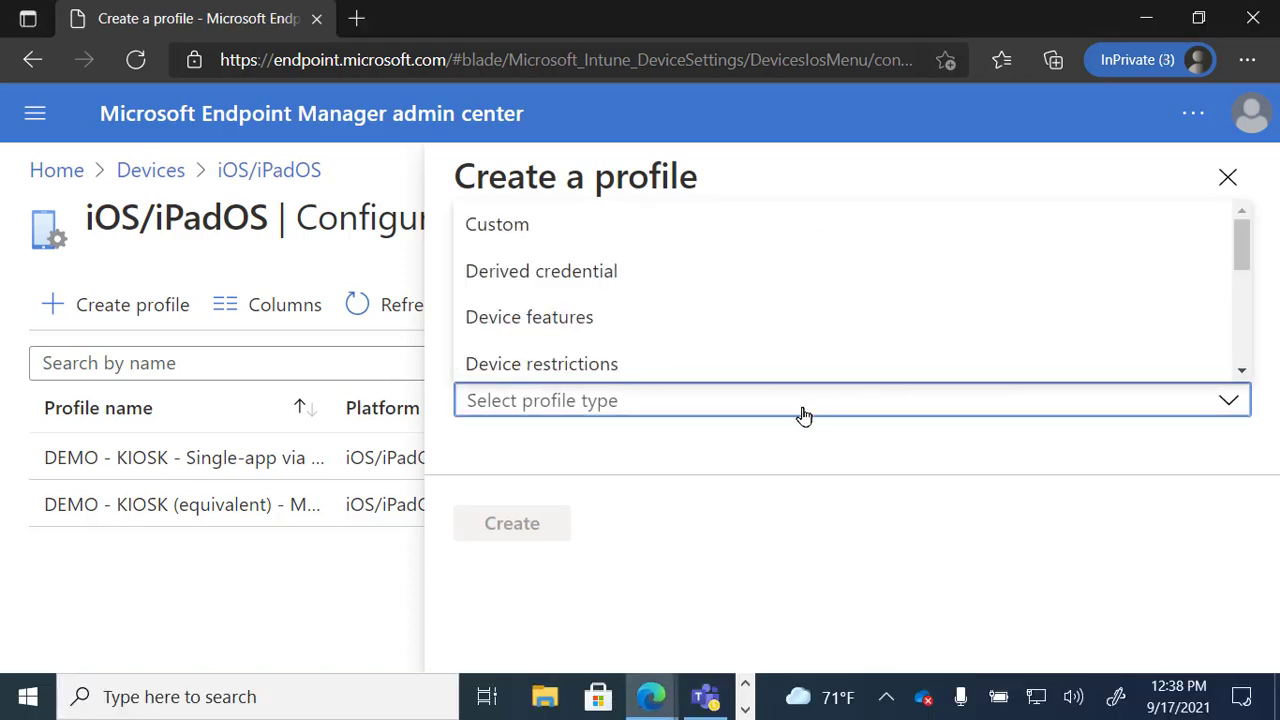
click(676, 368)
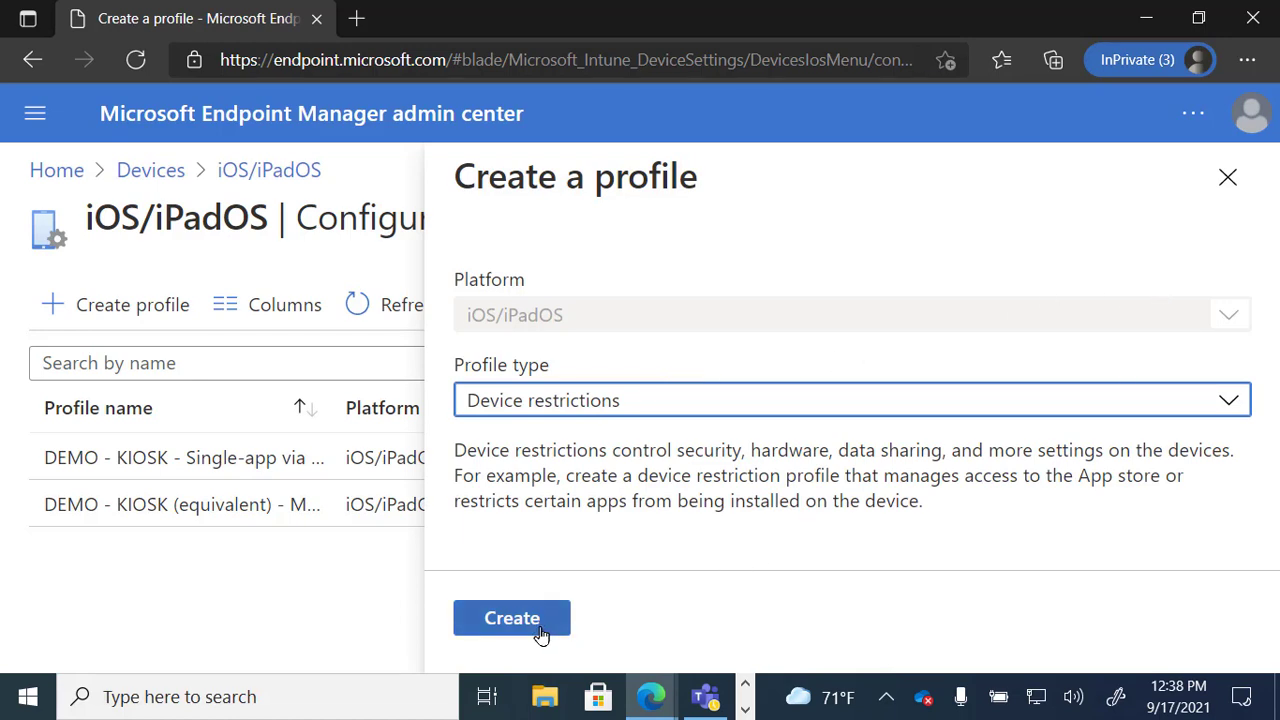
click(512, 618)
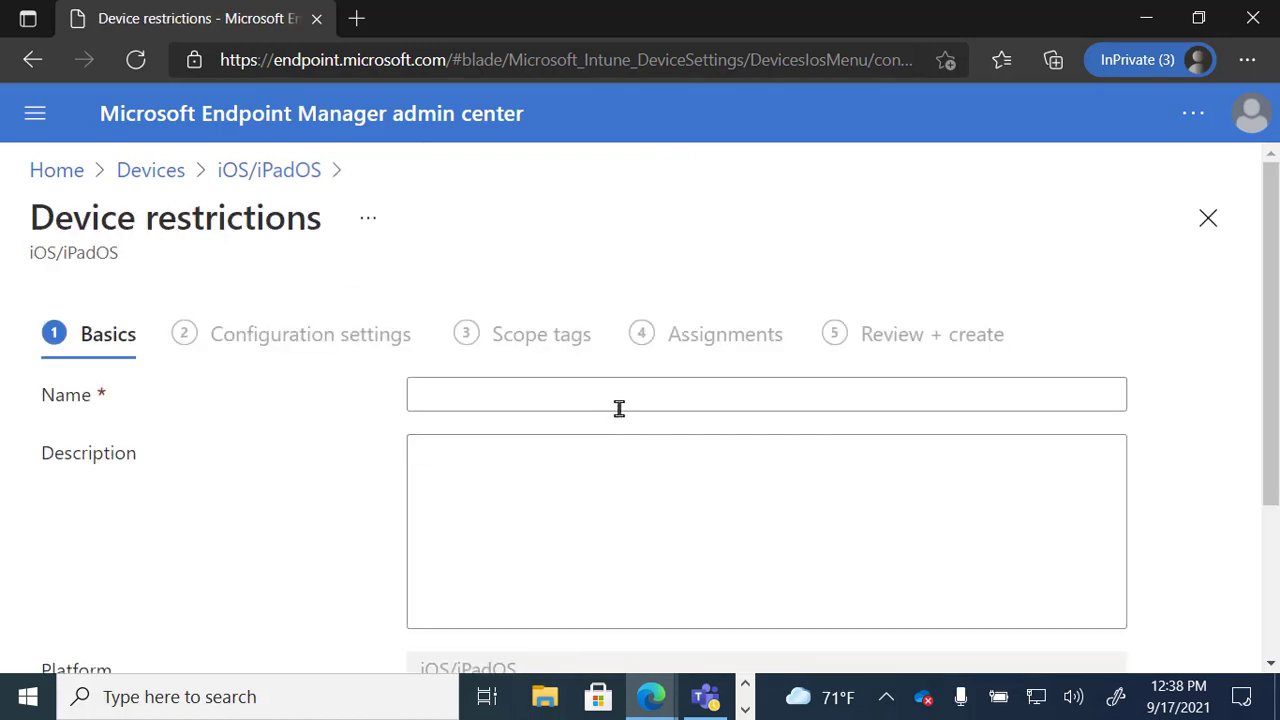
Name the profile flksflsadjfl and proceed to its configuration settings
click(622, 398)
text(flksflsadjfl)
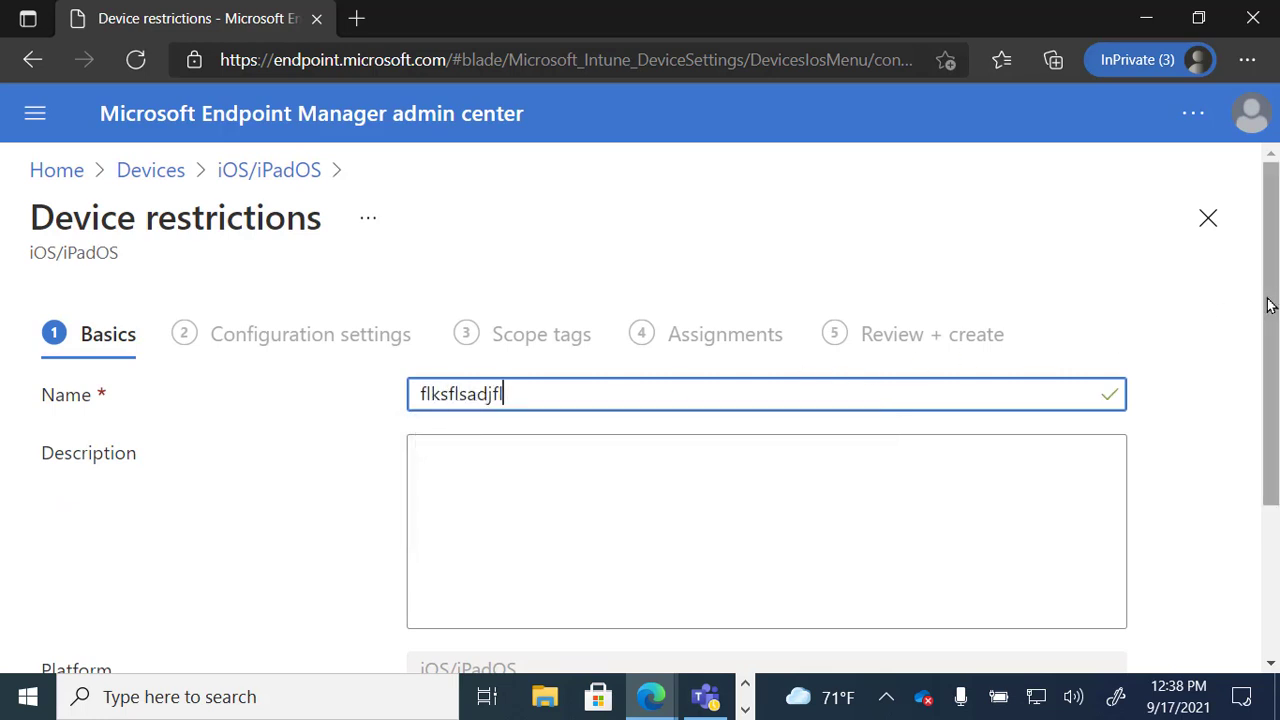
scroll(1272, 312, down, 3)
click(249, 637)
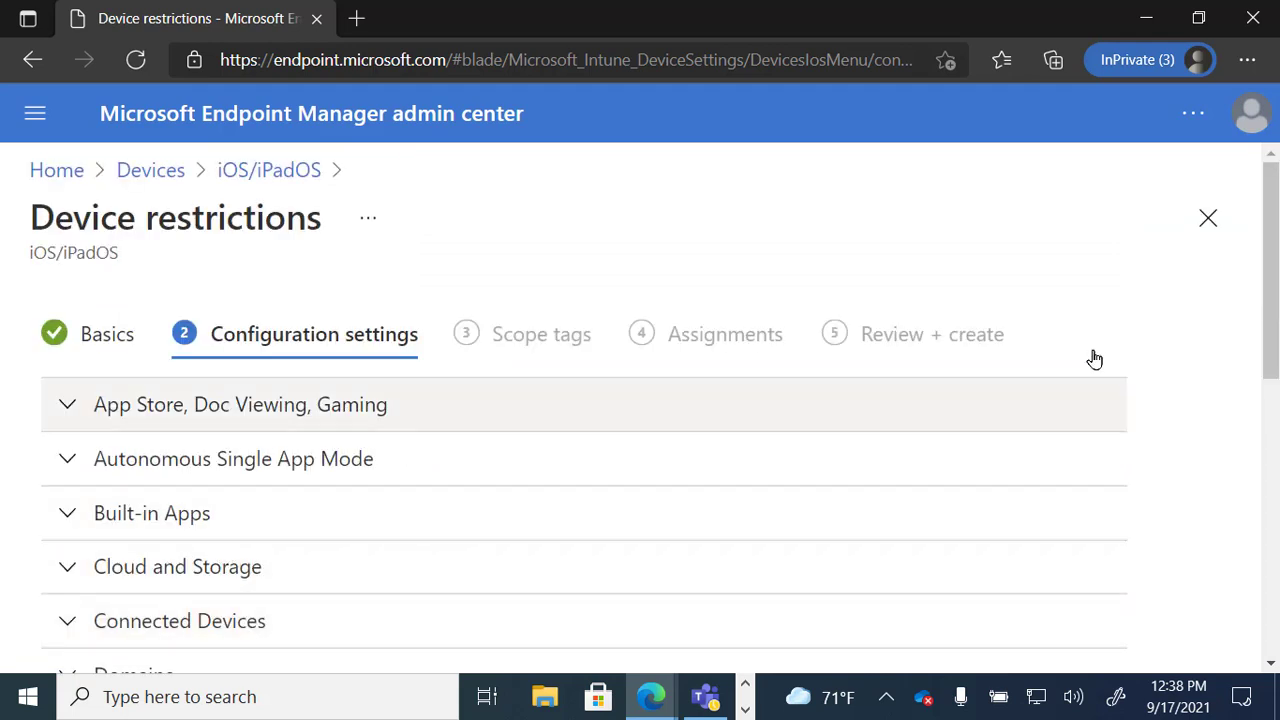
Review the Kiosk section's choices for the app to run in kiosk mode, and expand the Show or Hide Apps section
drag(1276, 258, 1277, 445)
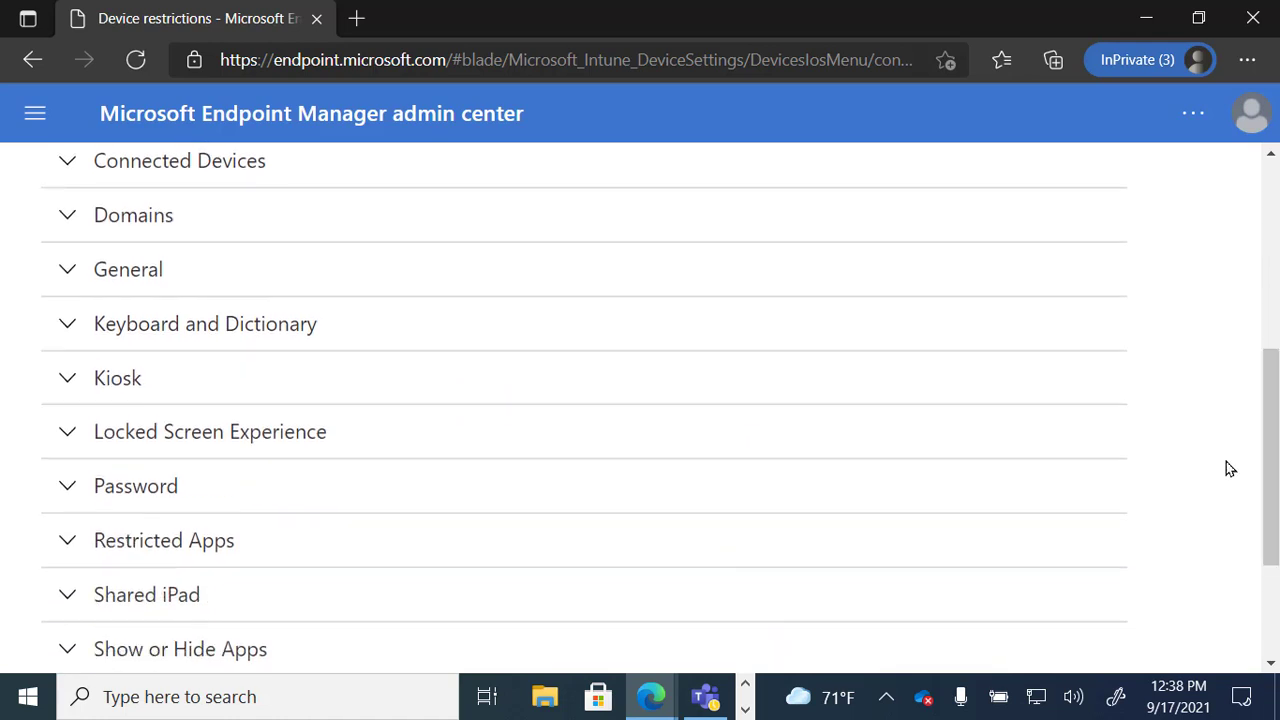
click(73, 384)
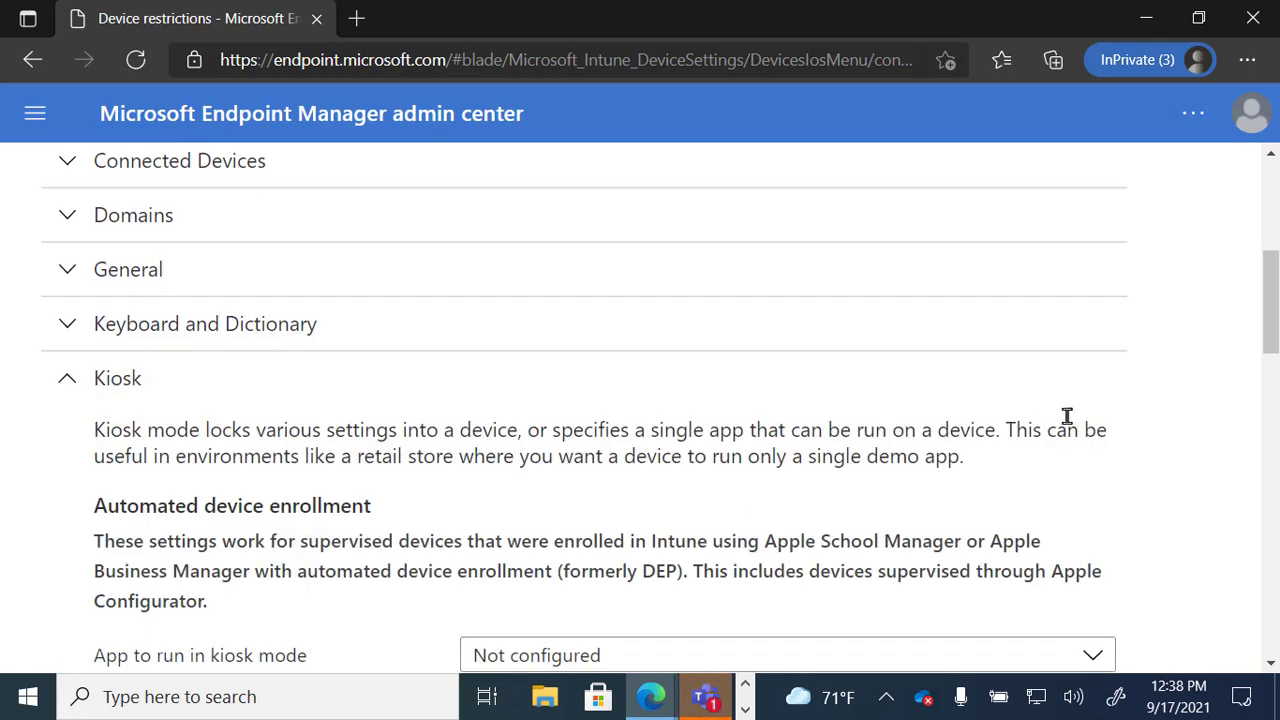
drag(1277, 318, 1275, 385)
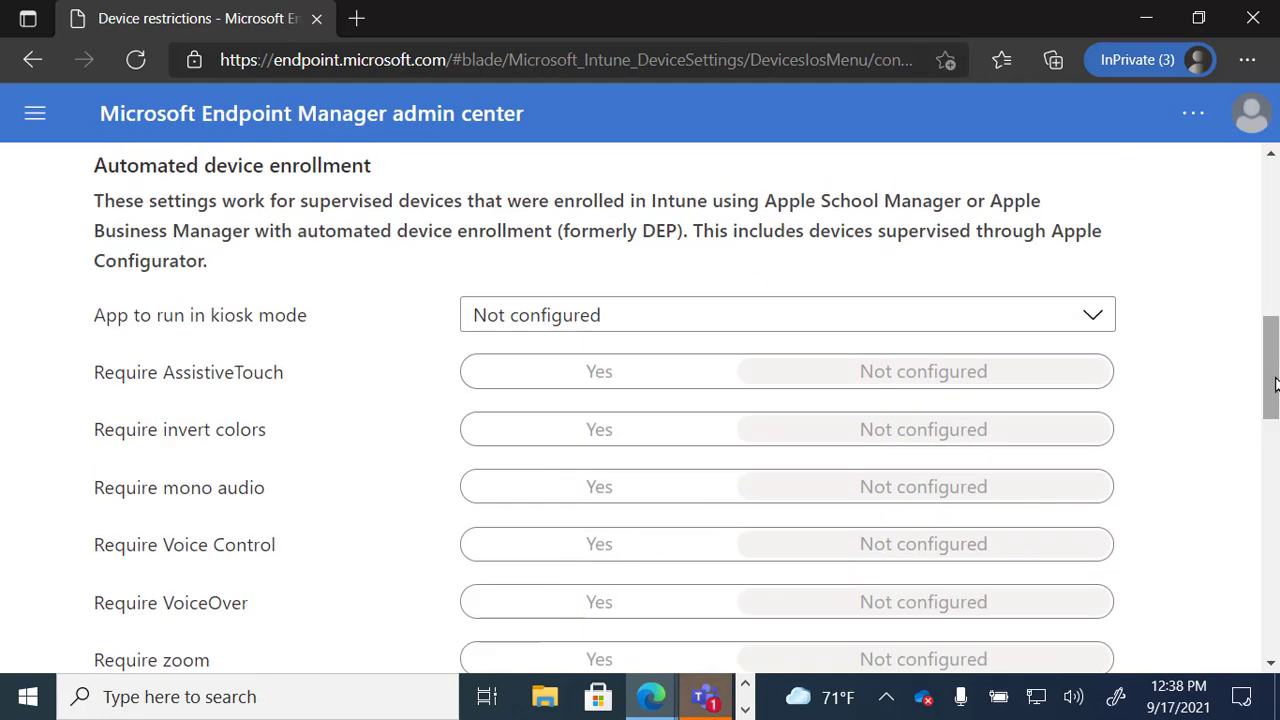
click(658, 315)
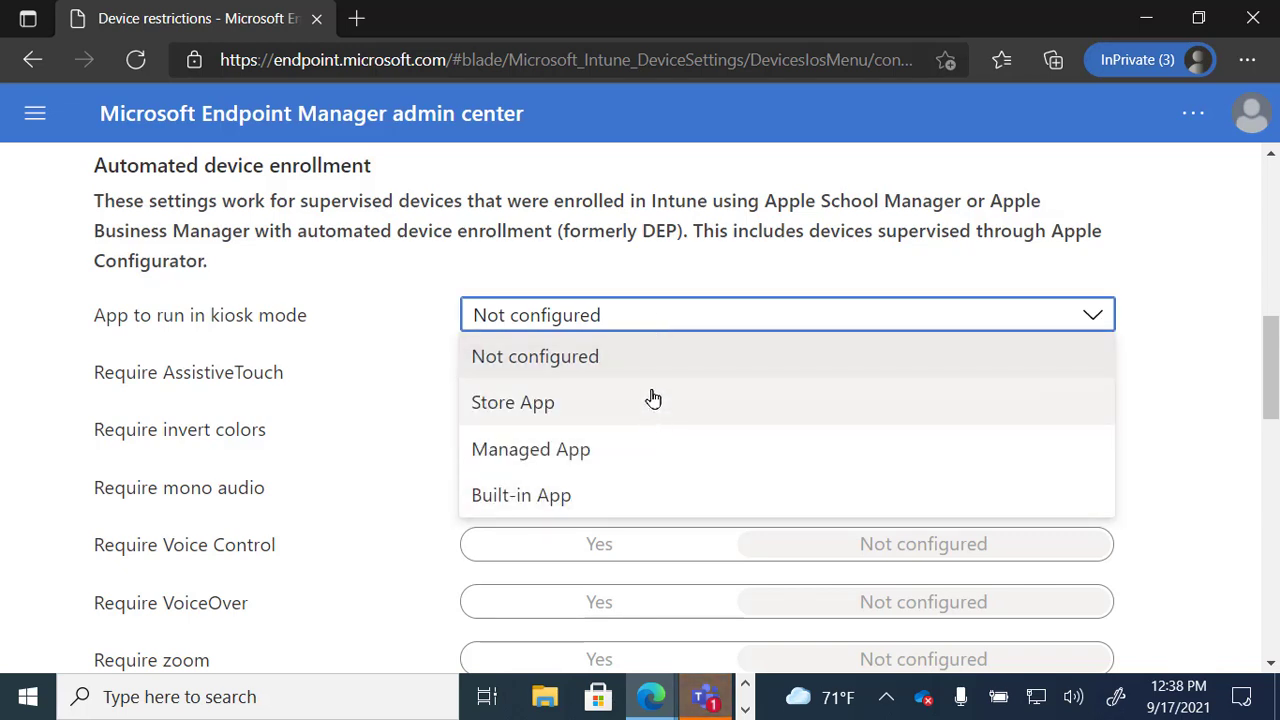
click(425, 284)
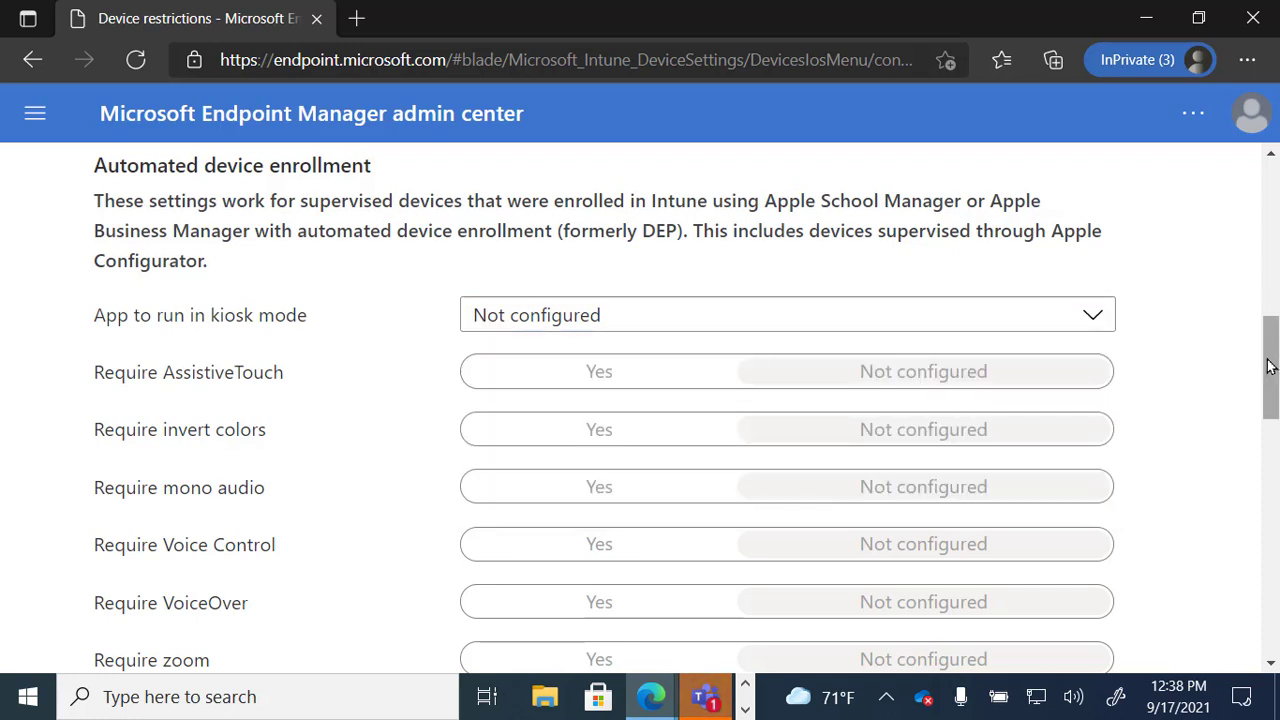
drag(1272, 368, 1272, 607)
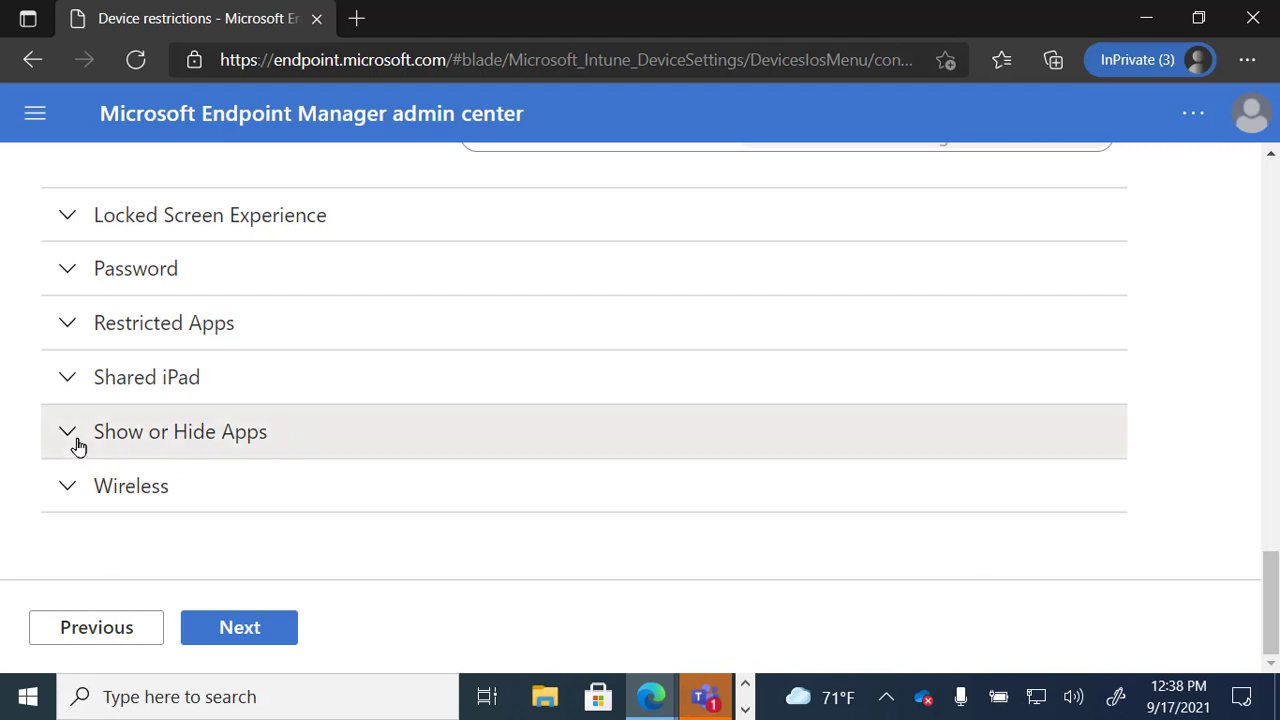
click(79, 440)
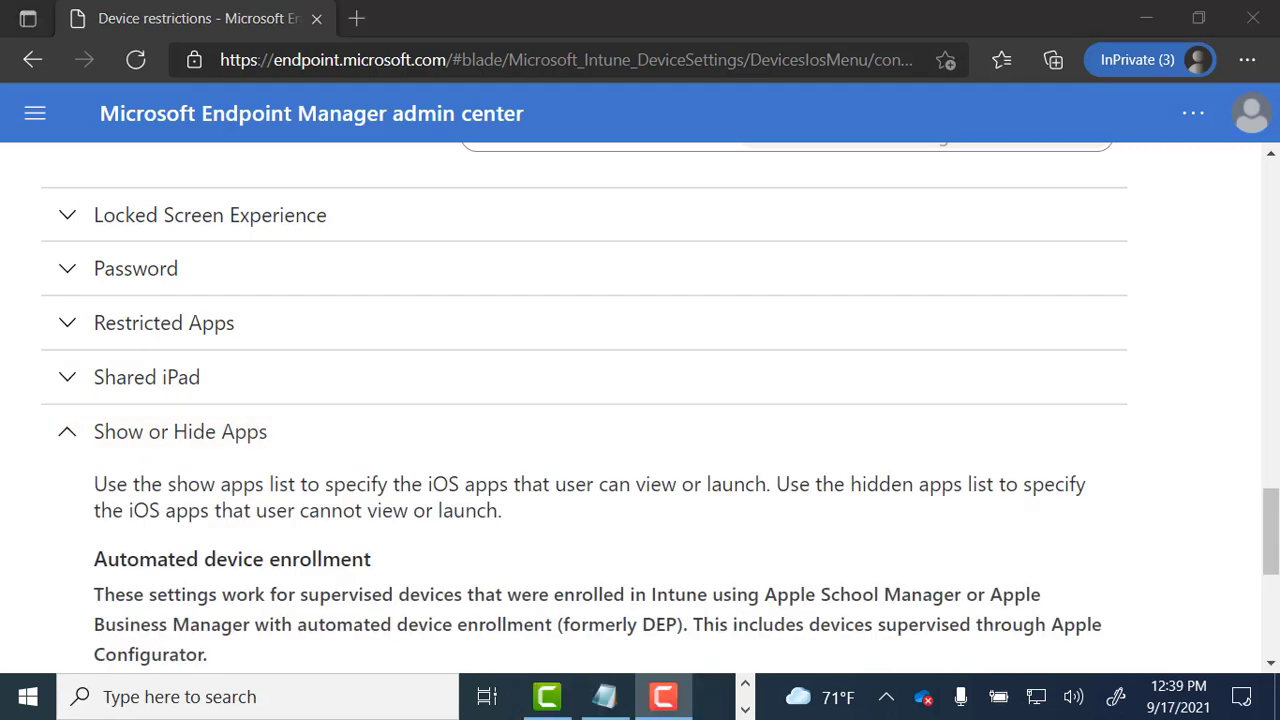
Close the new device restrictions profile and discard its unsaved edits
drag(1266, 517, 1270, 362)
scroll(1236, 262, up, 15)
click(1222, 222)
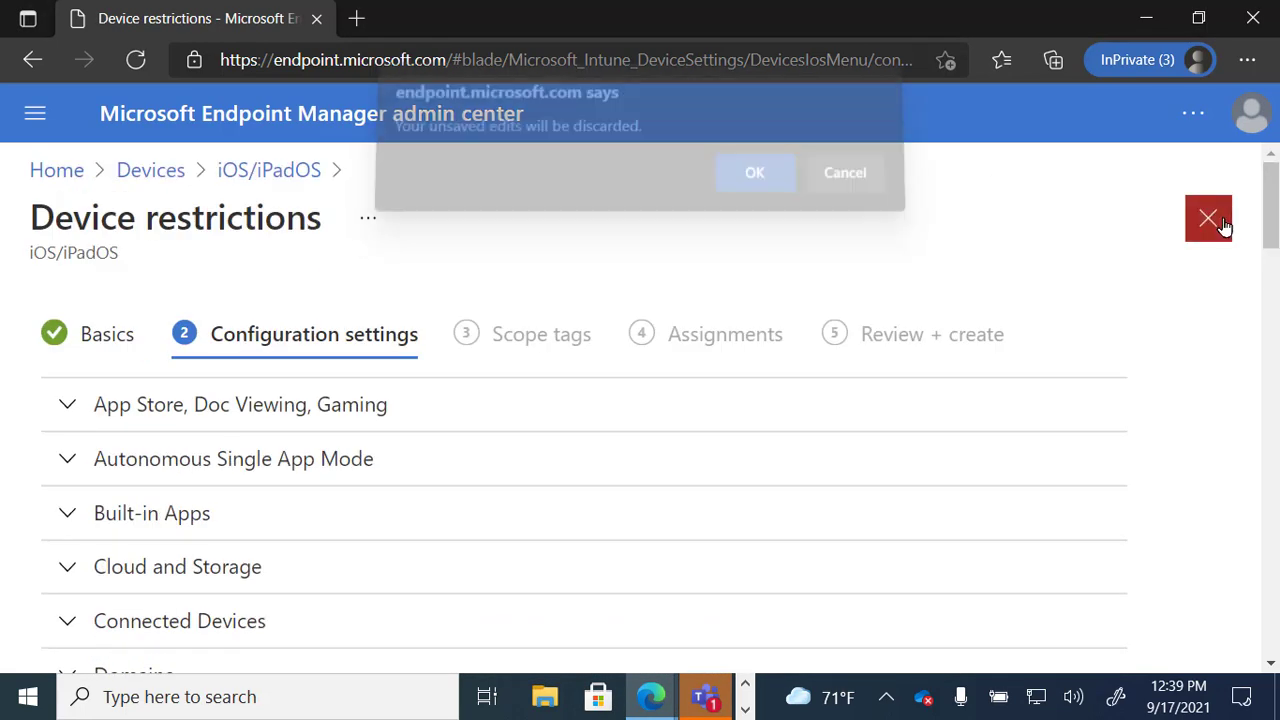
click(754, 189)
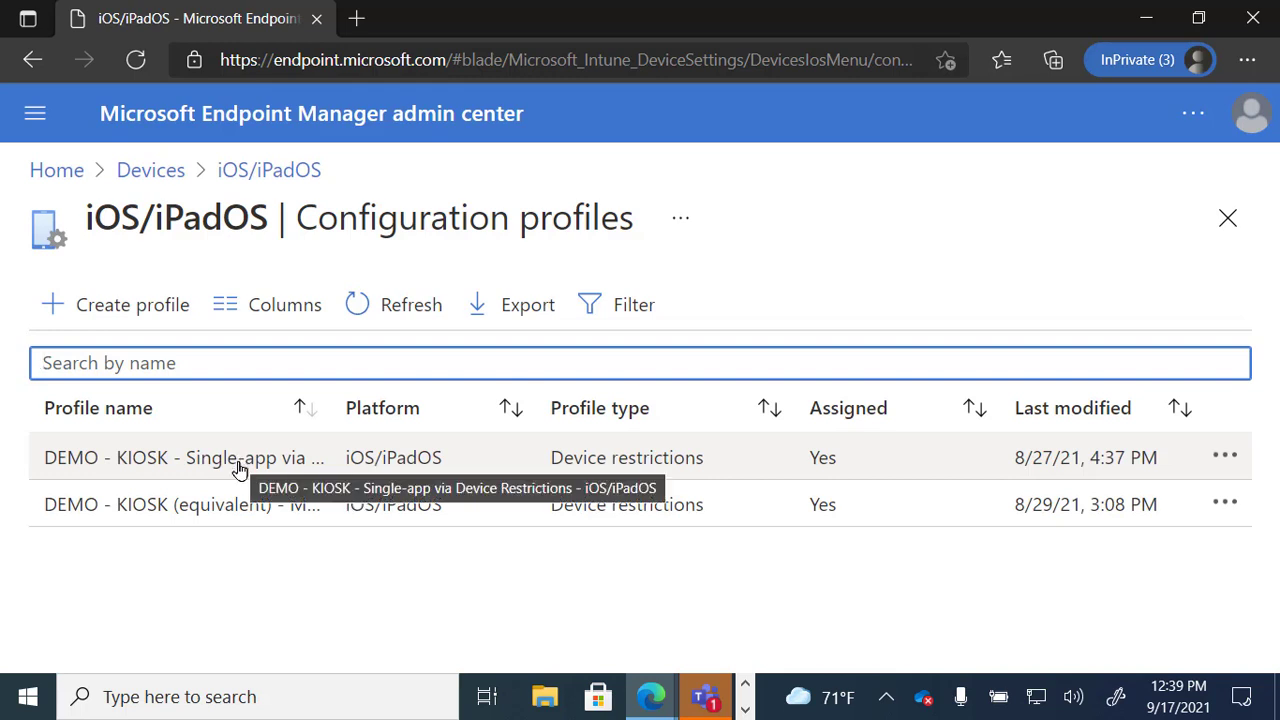
Open the DEMO - KIOSK - Single-app via Device Restrictions - iOS/iPadOS profile and view its per-setting status
click(227, 467)
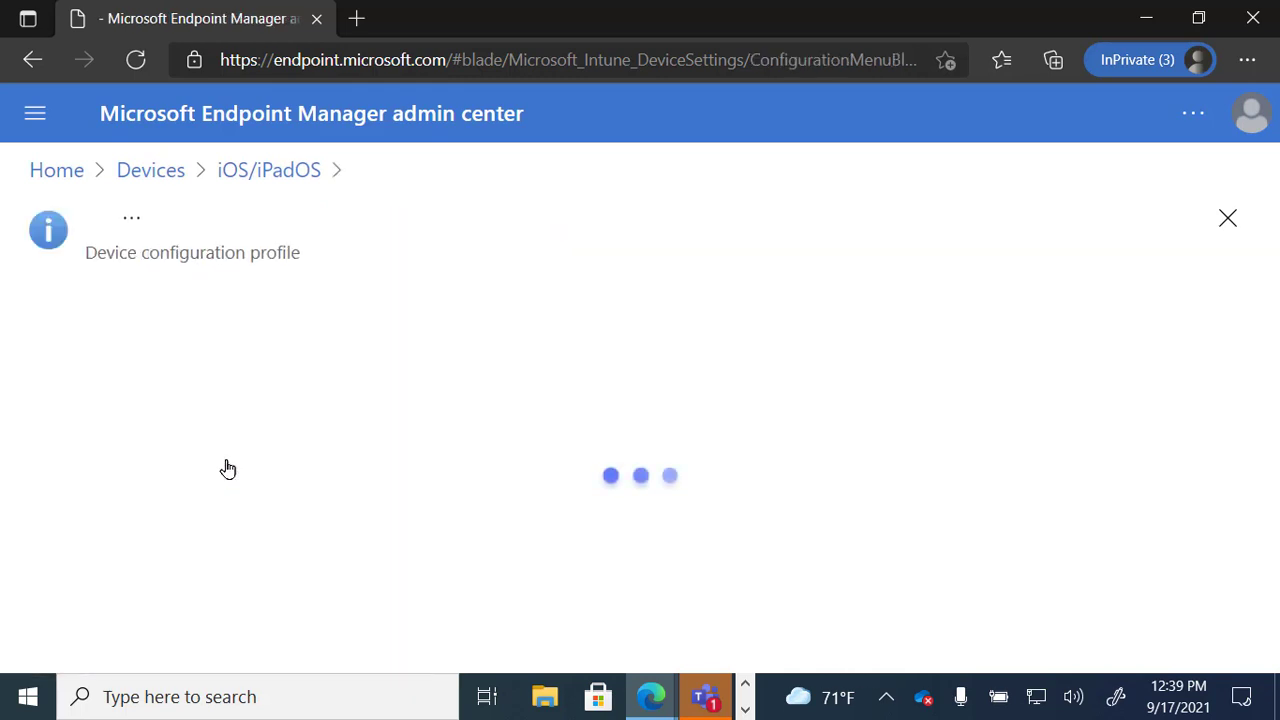
click(35, 113)
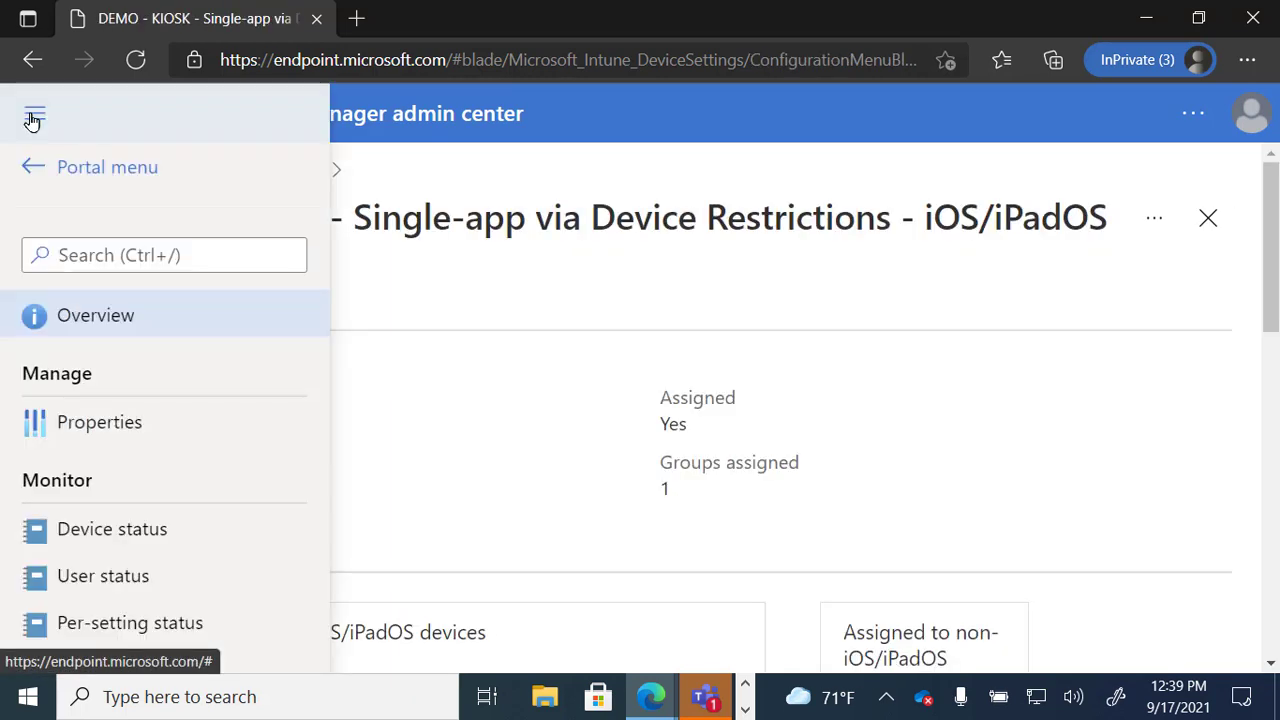
click(168, 625)
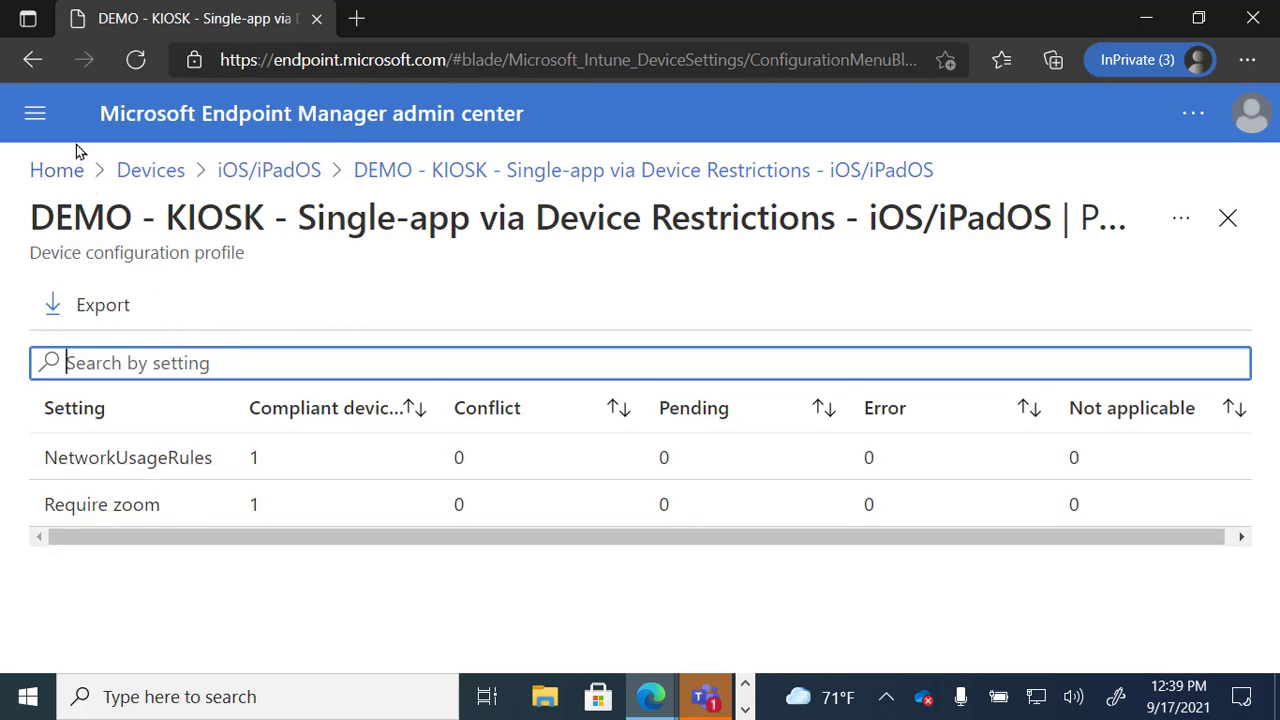
Open the single-app profile's configuration settings for editing from its properties and expand the Kiosk section
click(35, 113)
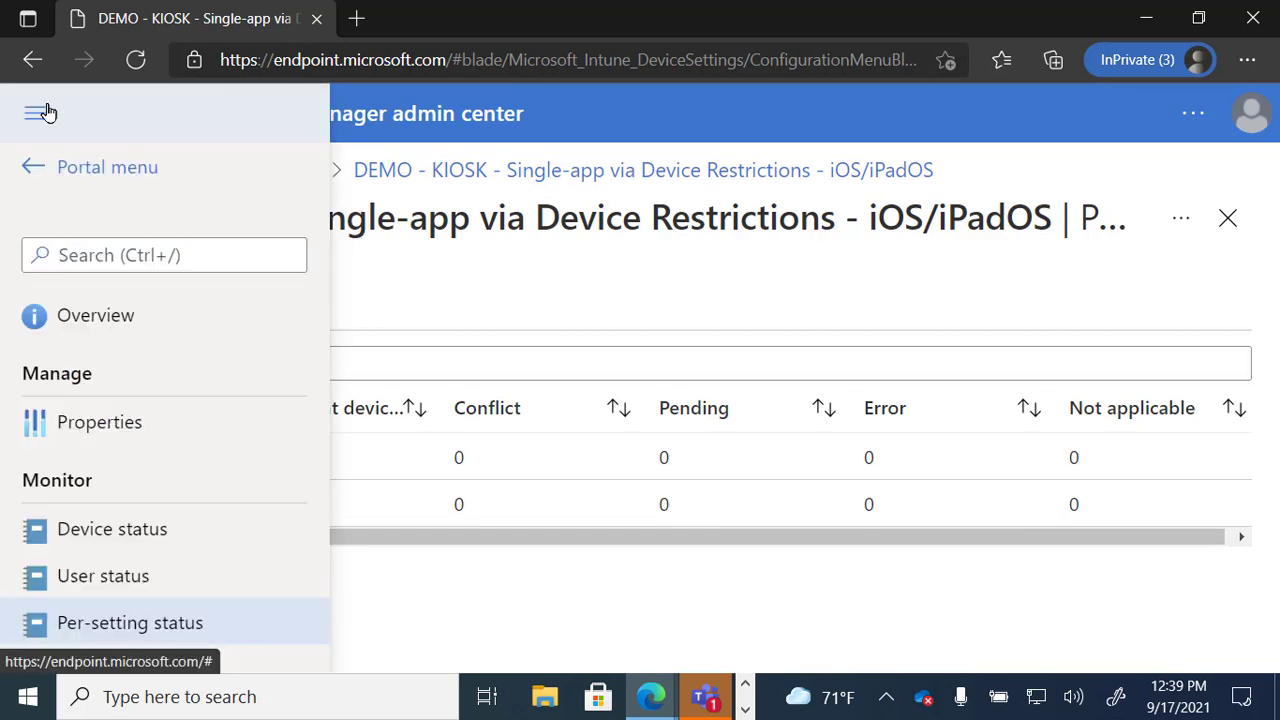
click(130, 423)
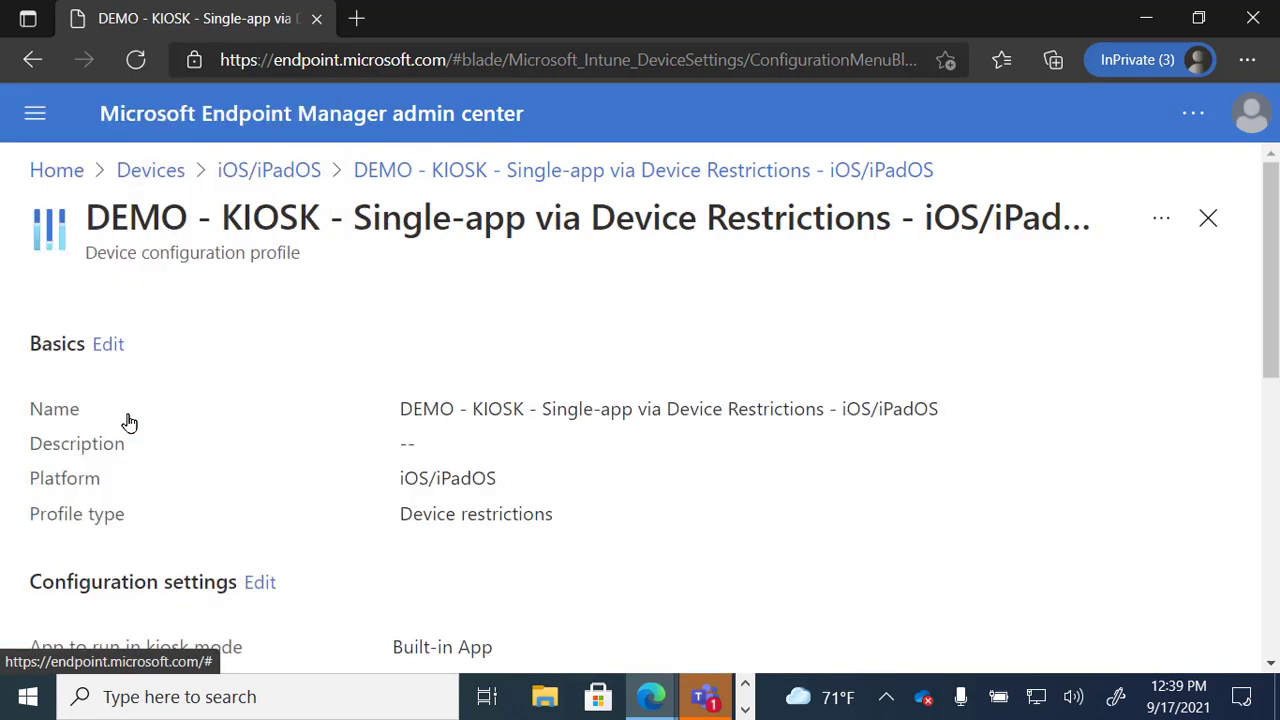
click(258, 584)
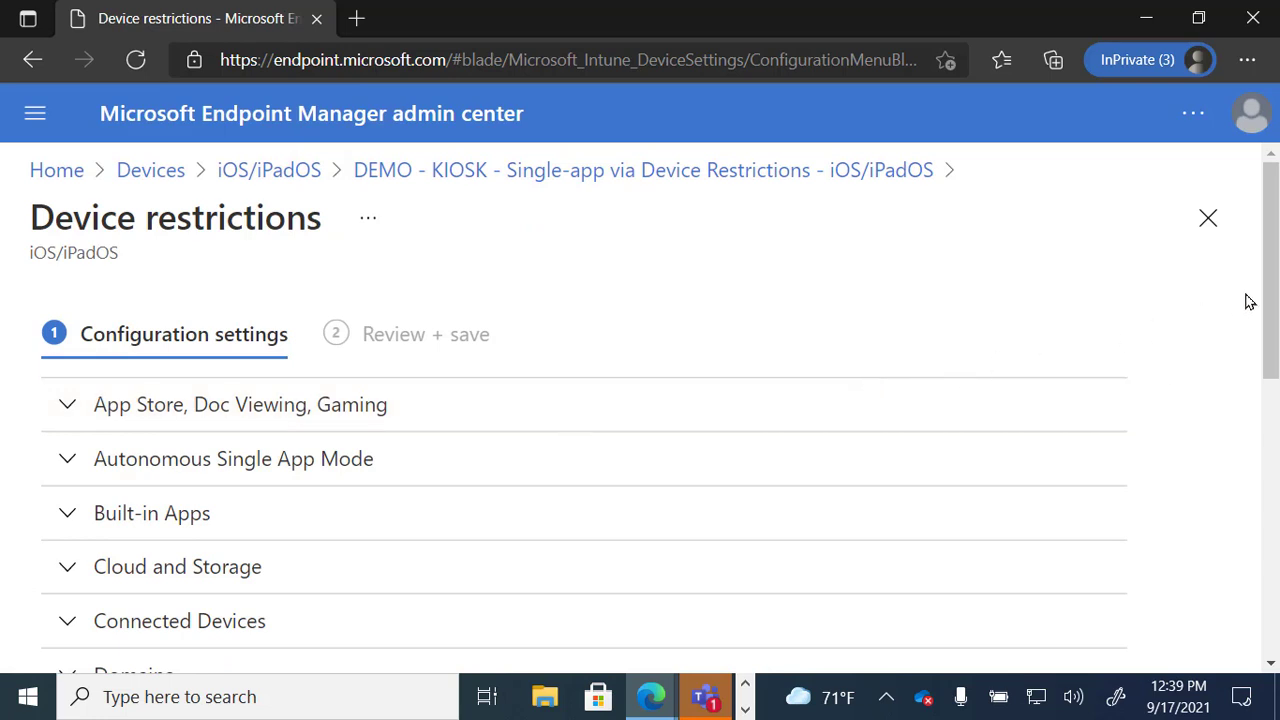
scroll(1271, 277, down, 3)
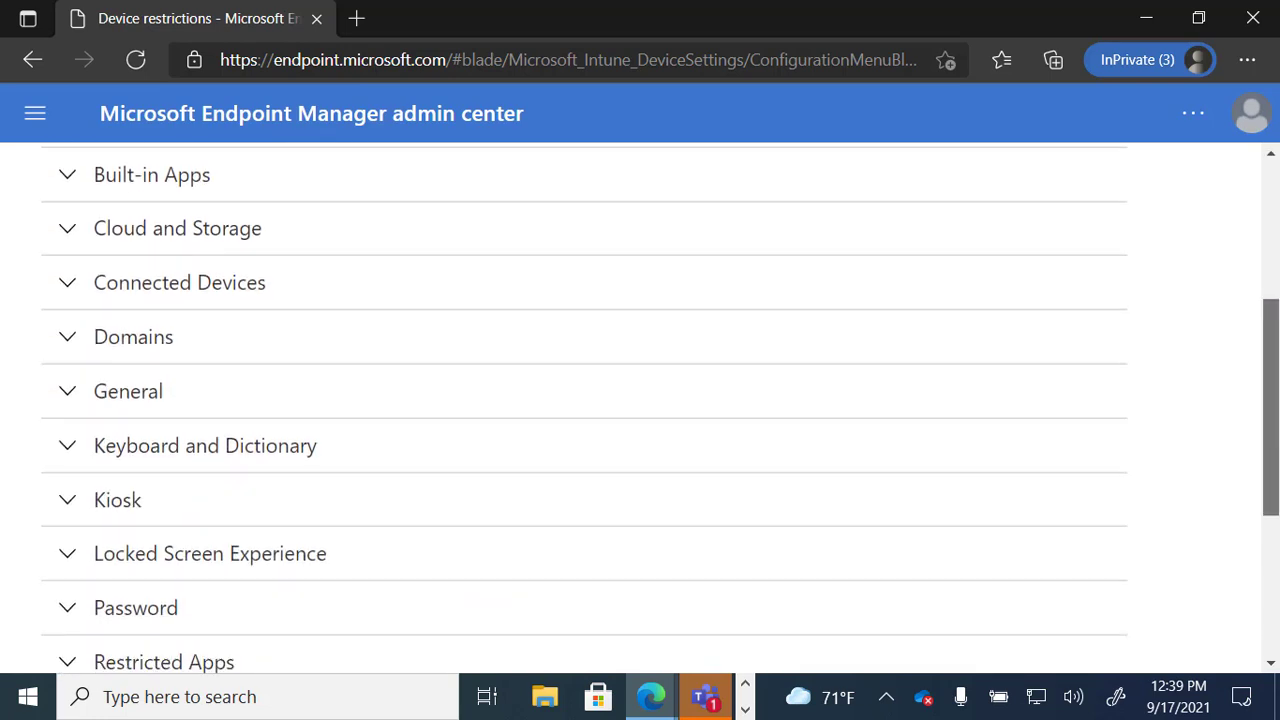
click(83, 499)
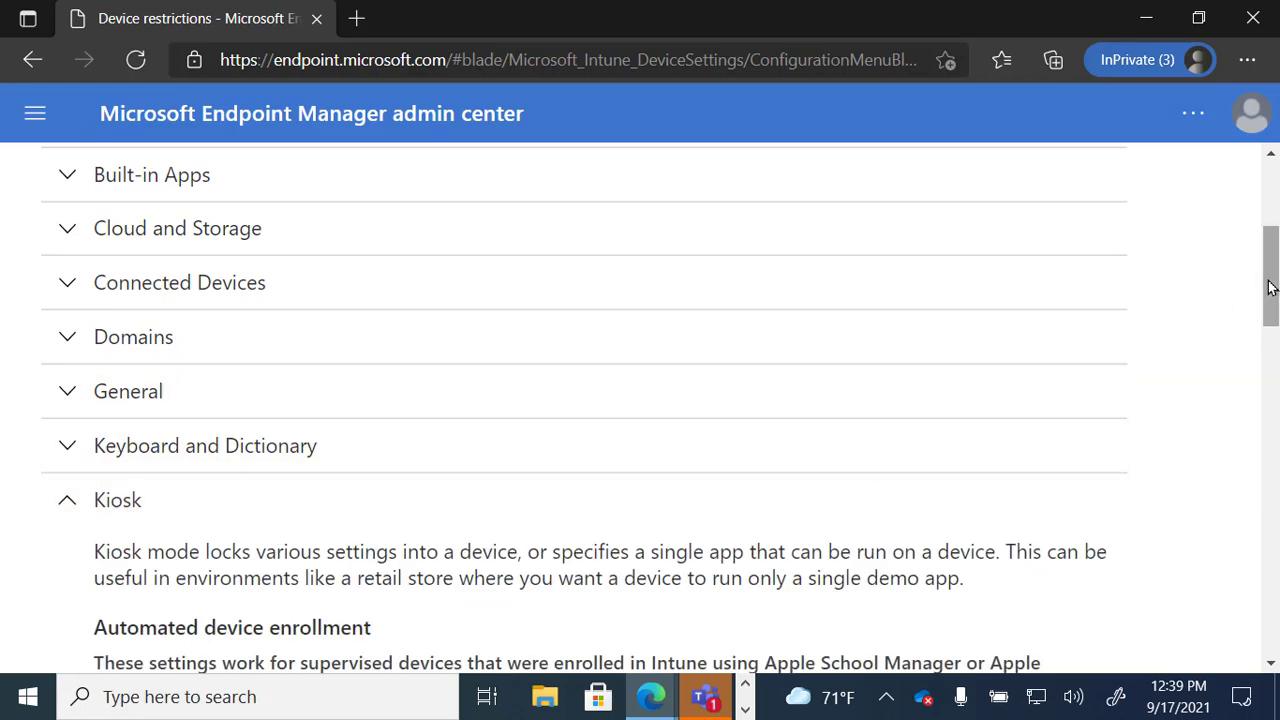
Review the single-app profile's kiosk mode settings and move the mirrored phone window into full view
drag(1271, 287, 1271, 384)
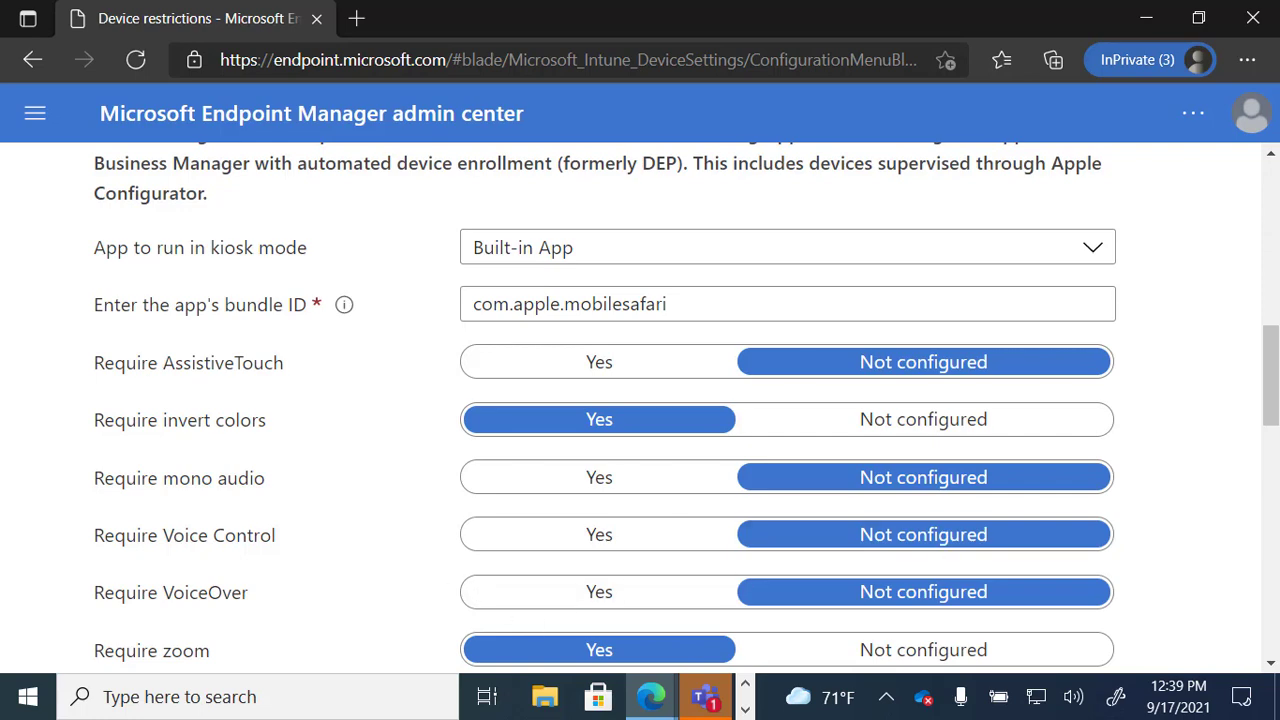
drag(1272, 366, 1273, 541)
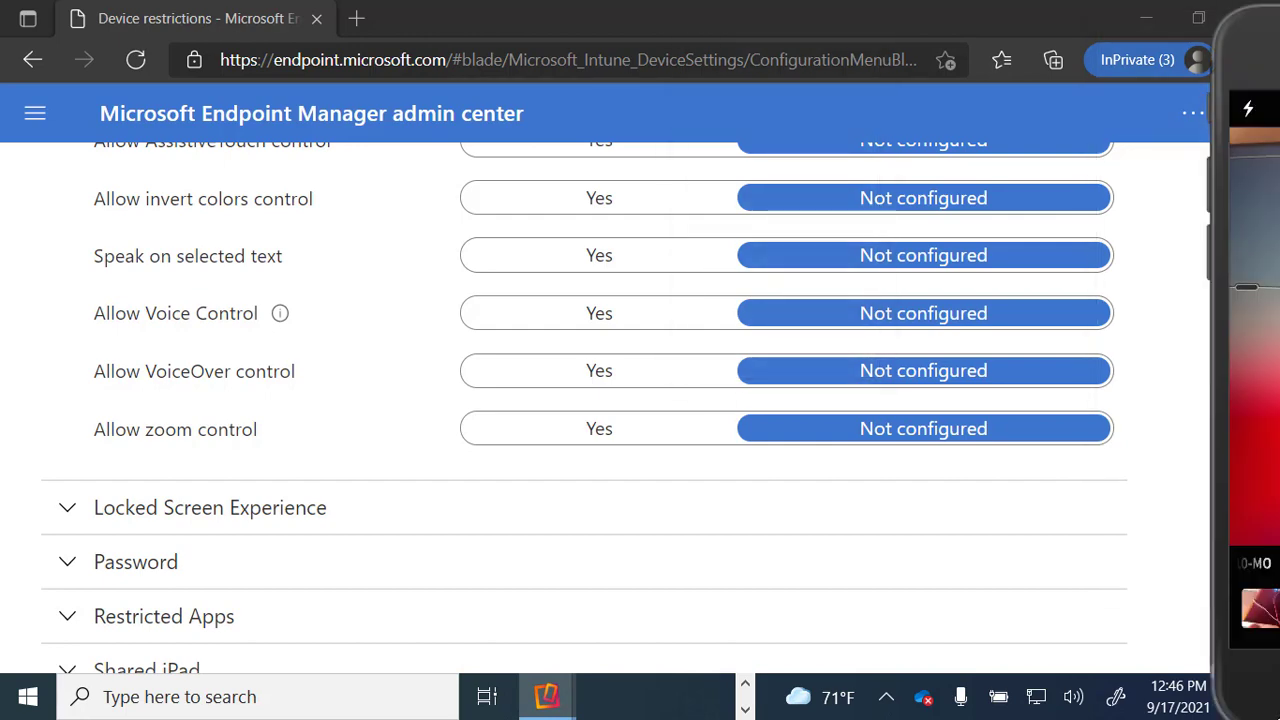
drag(1216, 706, 470, 682)
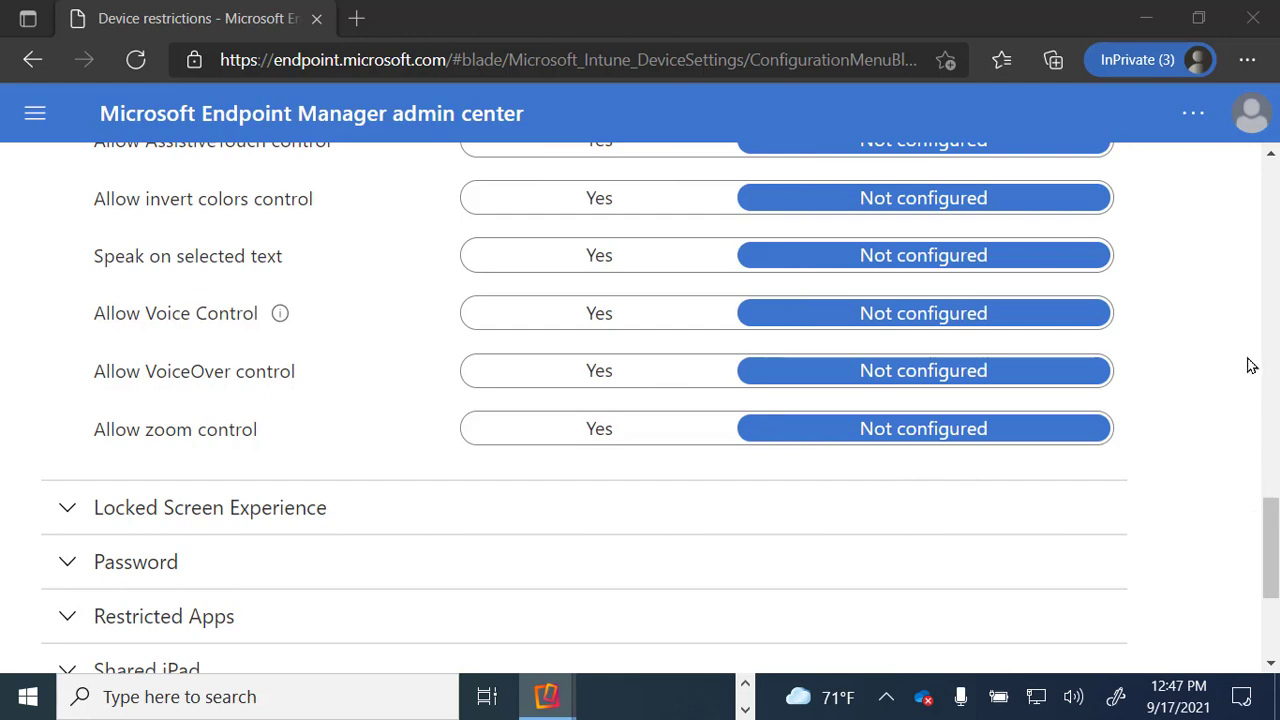
Close the single-app profile's settings, discarding unsaved edits, and return to the iOS/iPadOS configuration profiles list
drag(1273, 537, 1272, 200)
click(1210, 219)
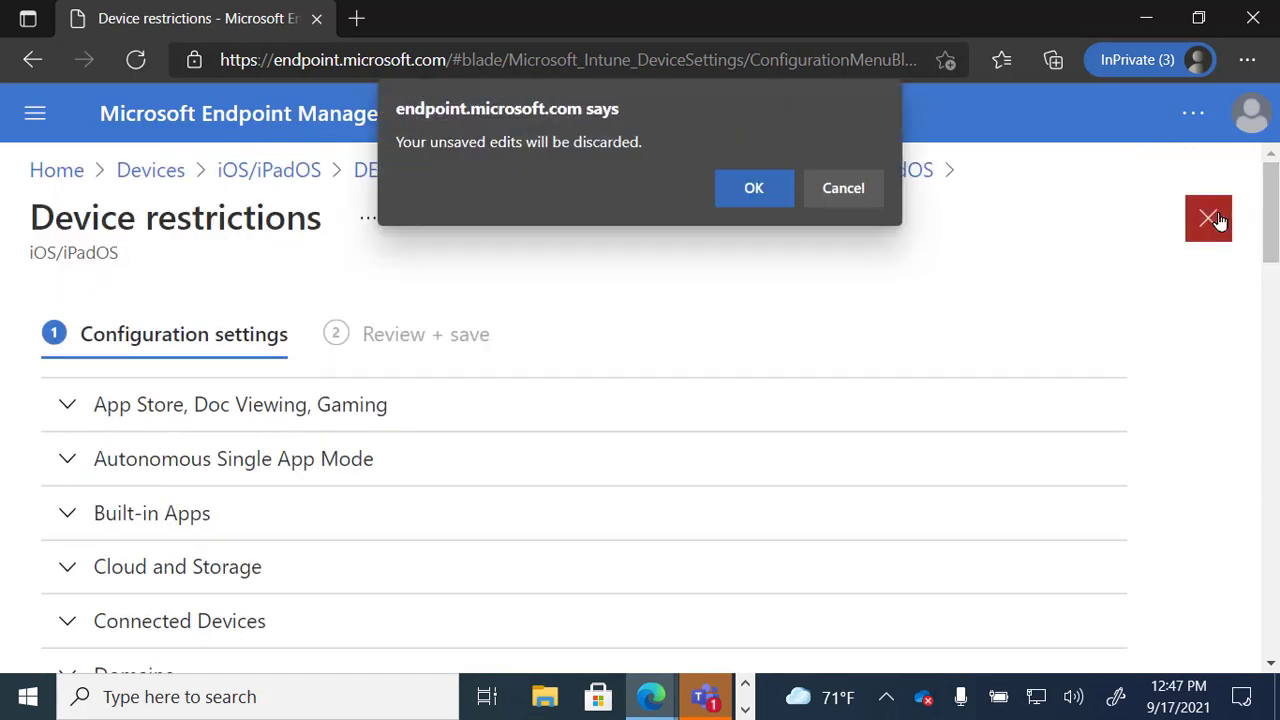
click(757, 190)
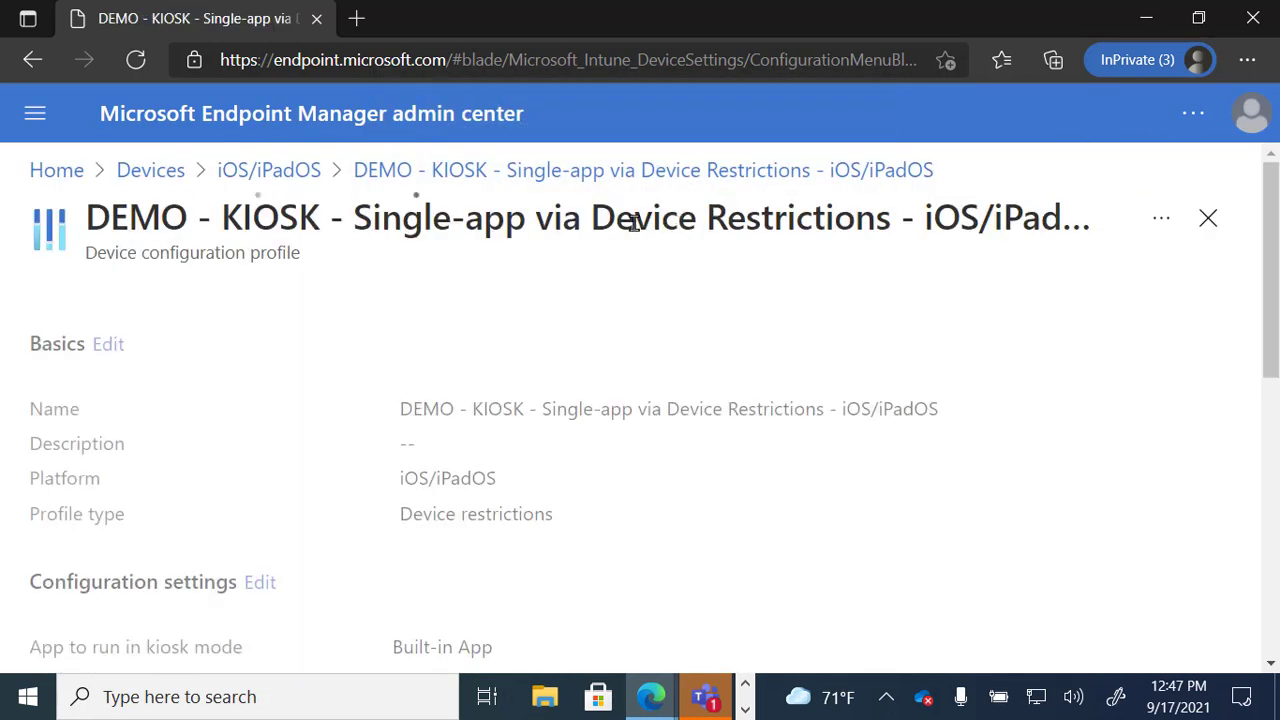
click(1208, 218)
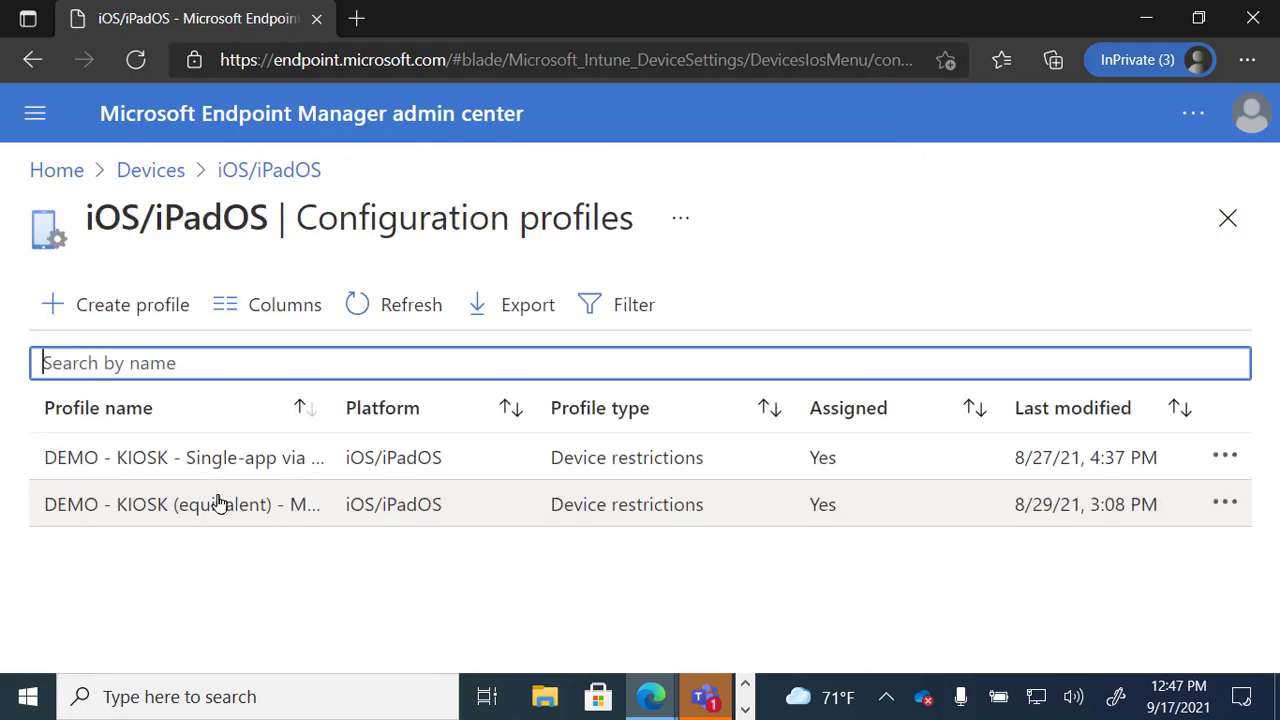
Open the DEMO - KIOSK (equivalent) - Muti-app via Device Restrictions - iOS/iPadOS profile and view its per-setting status
click(220, 511)
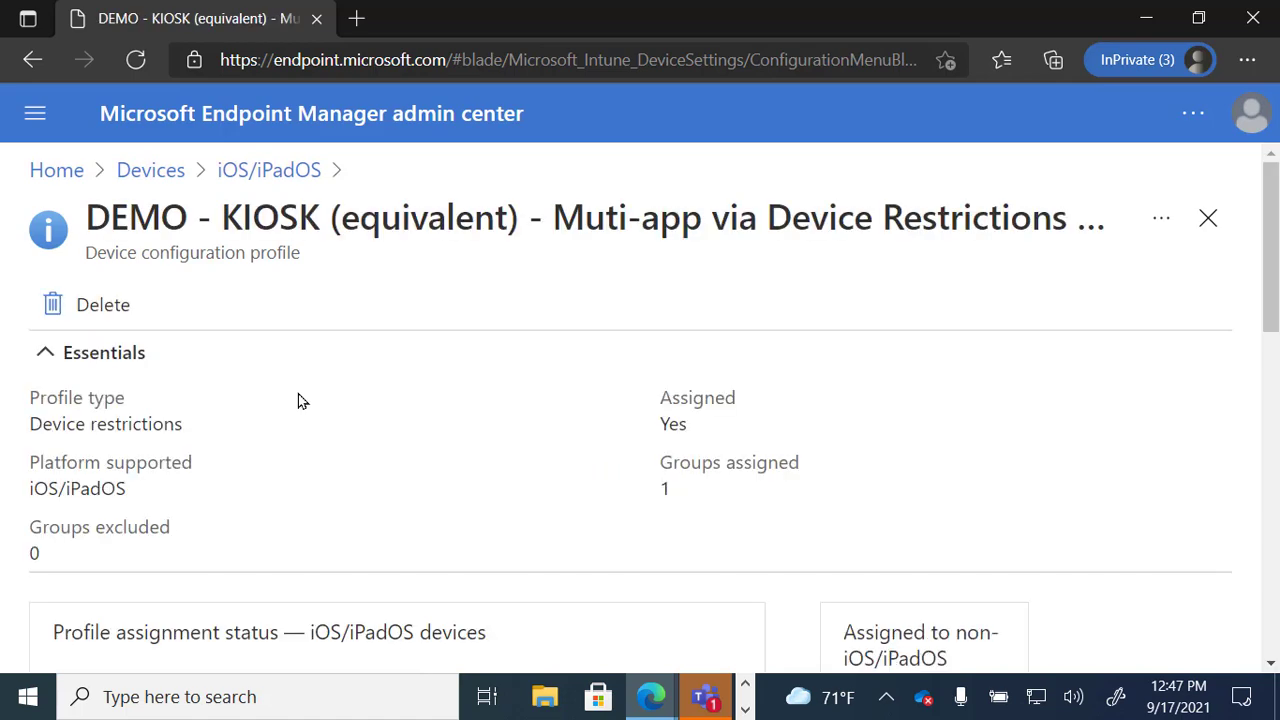
click(33, 113)
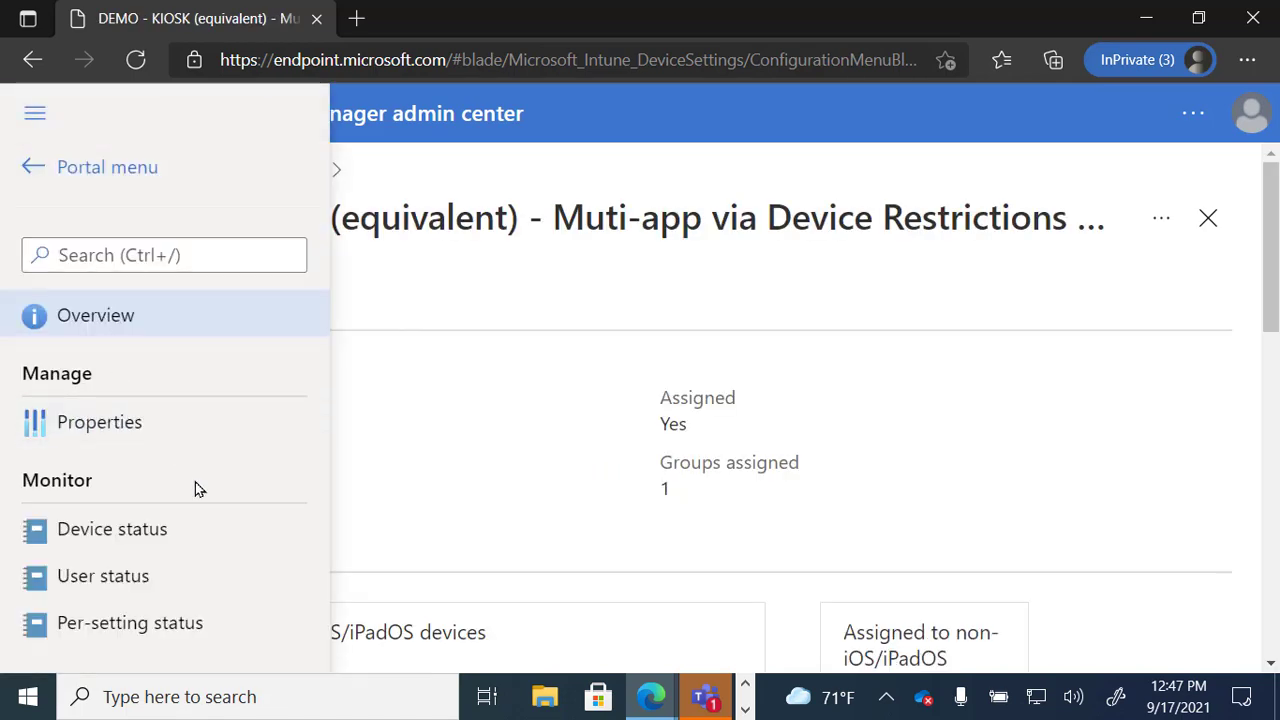
click(150, 622)
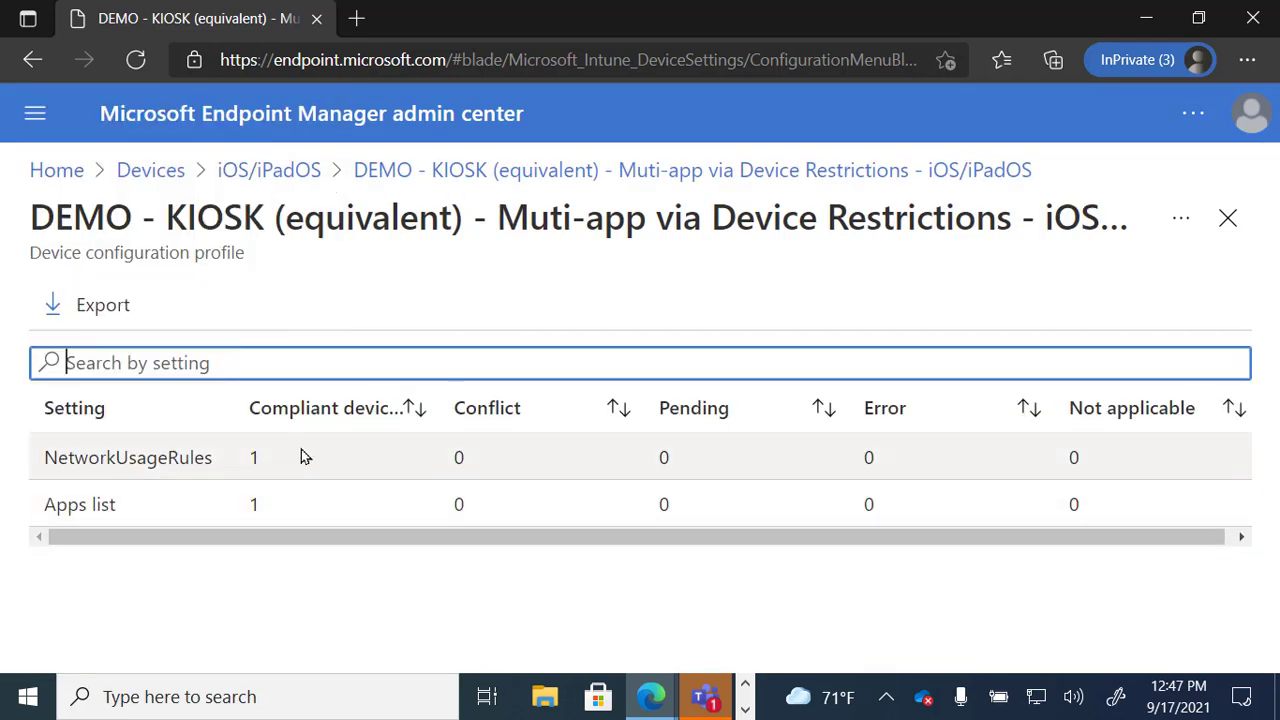
Open the multi-app profile's configuration settings for editing from its properties and expand the Show or Hide Apps section
click(35, 114)
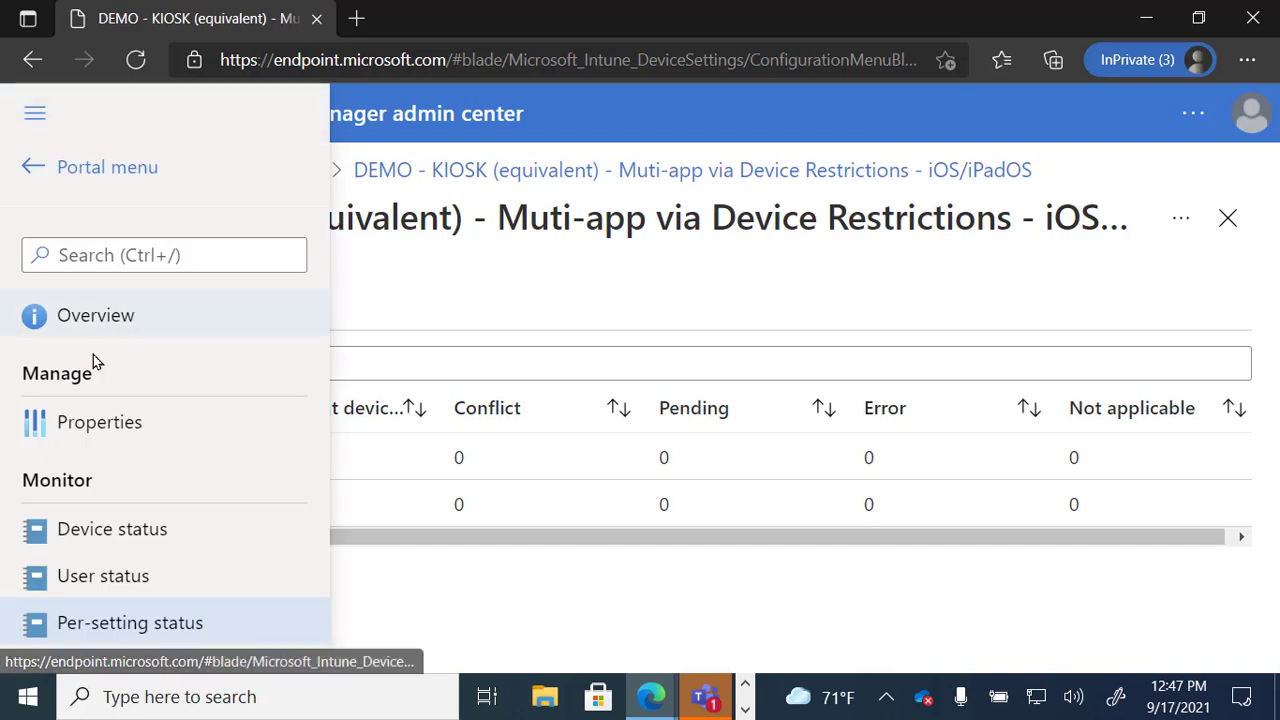
click(110, 427)
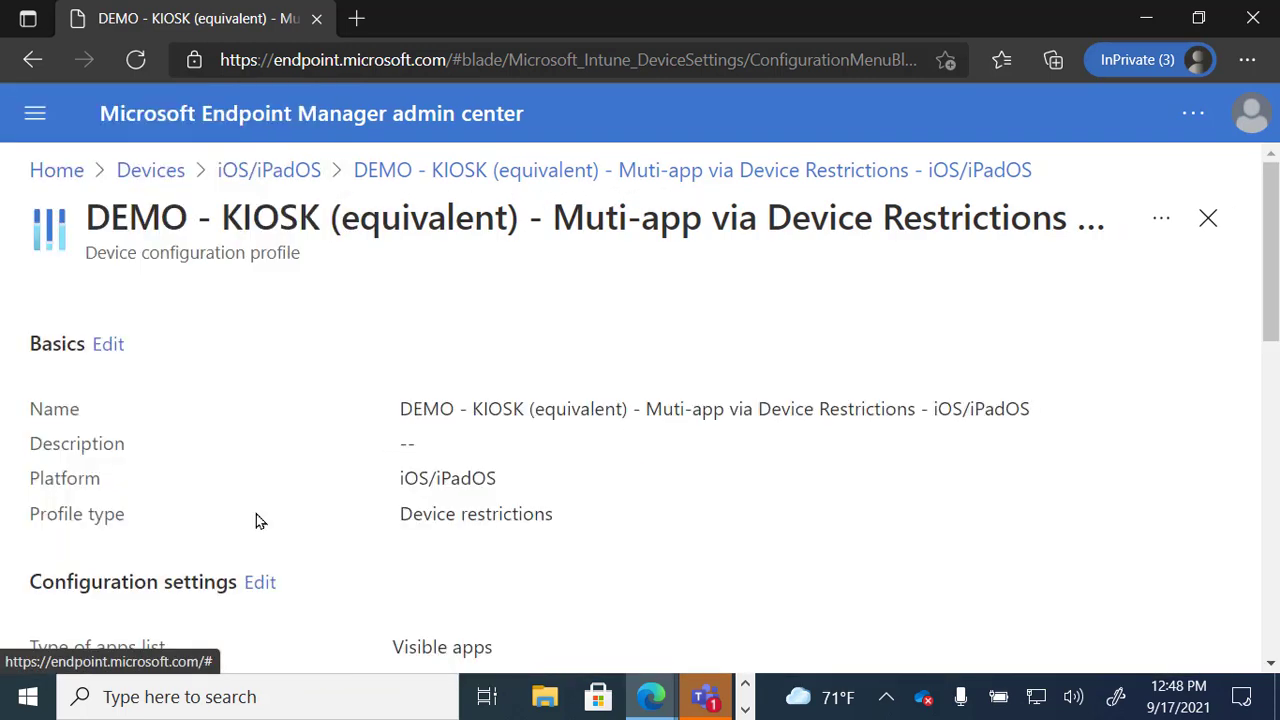
click(260, 583)
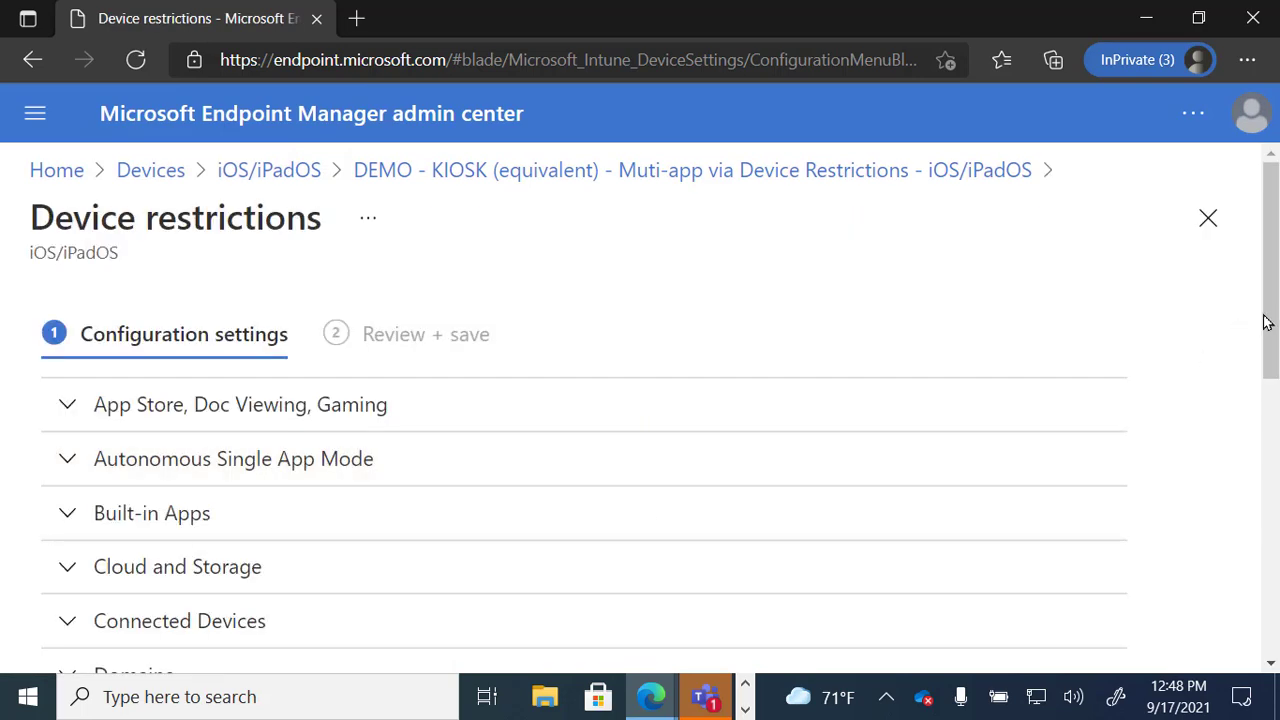
drag(1272, 313, 1272, 555)
click(69, 516)
drag(1269, 354, 1270, 512)
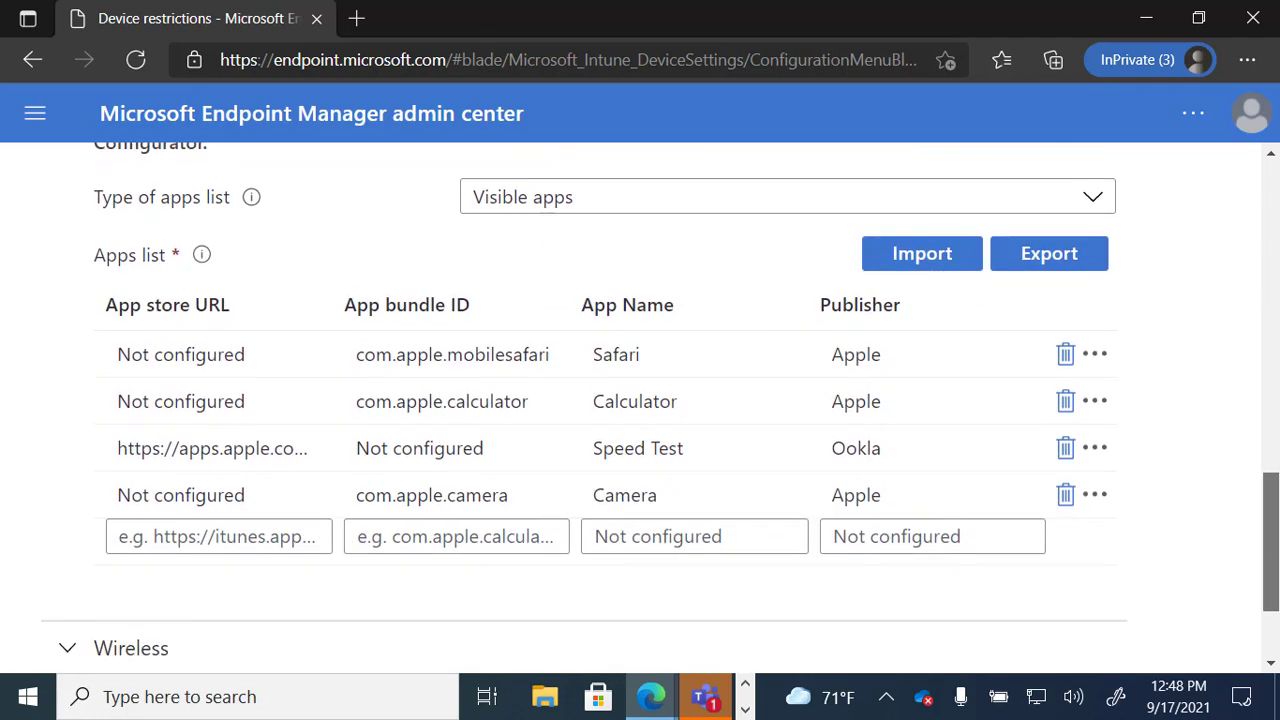
Examine the choices for the type of apps list and the Safari, Calculator, Speed Test and Camera entries
click(596, 202)
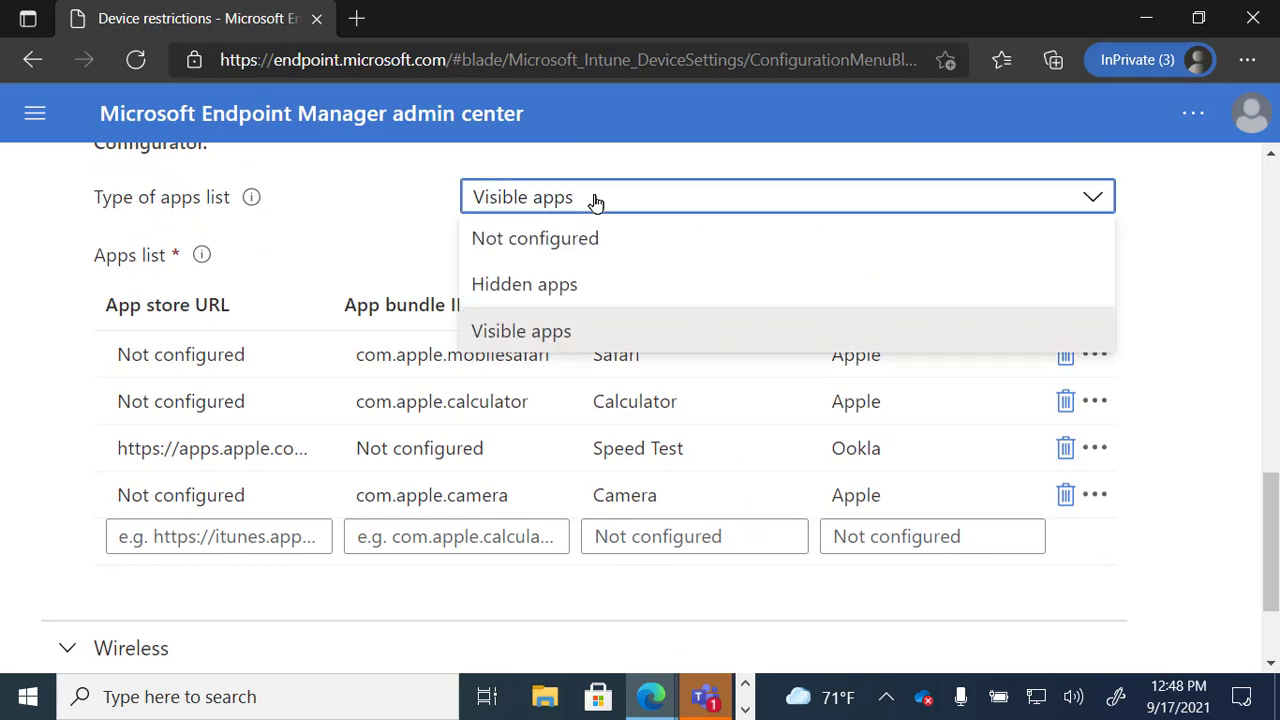
click(595, 202)
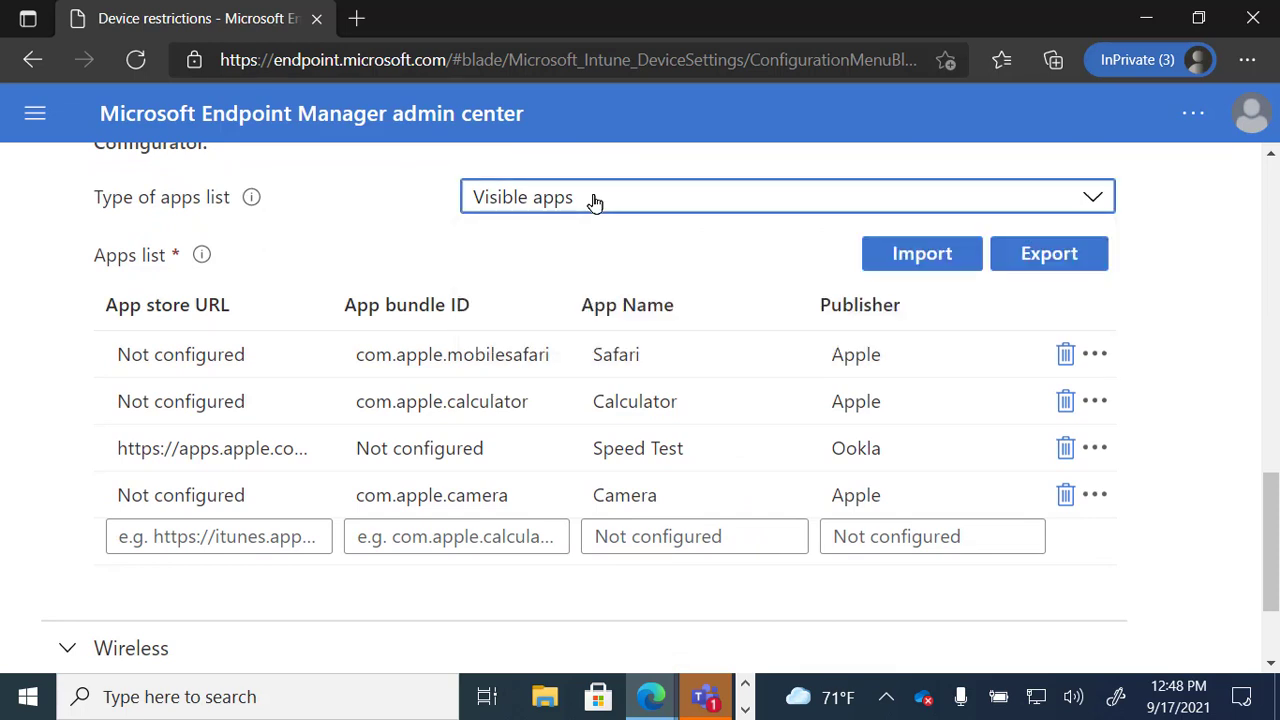
click(273, 373)
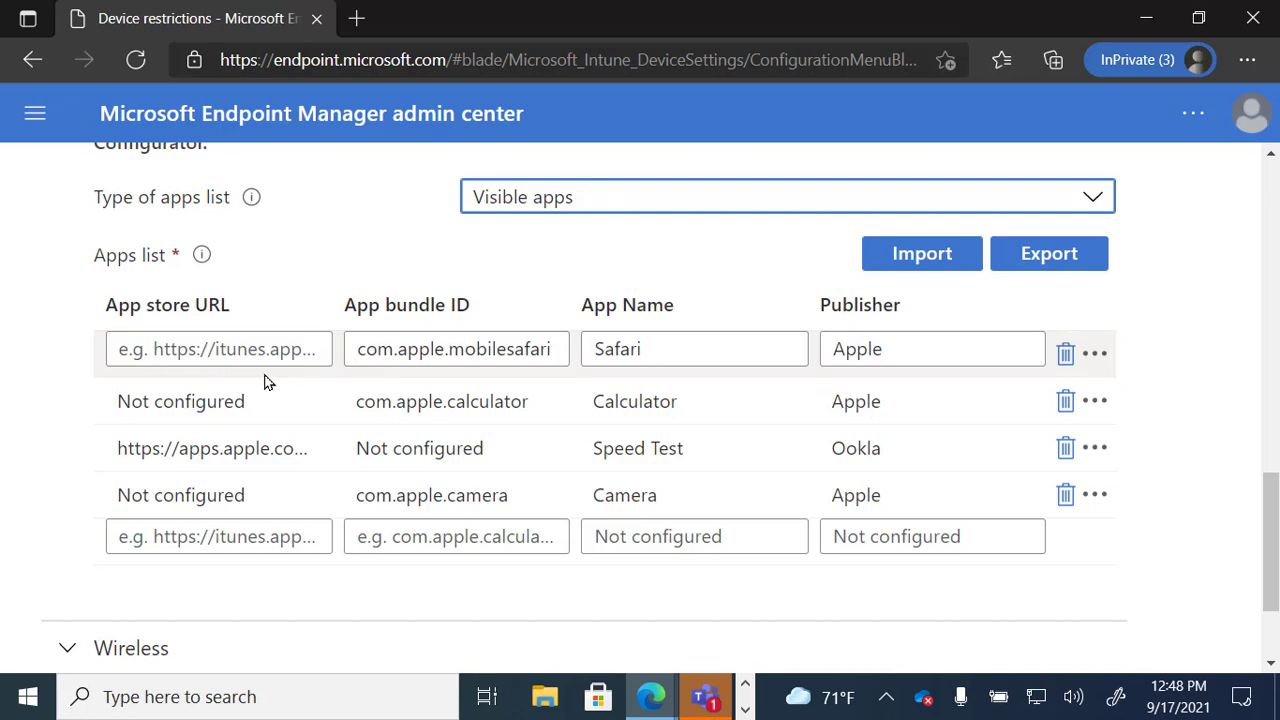
click(268, 401)
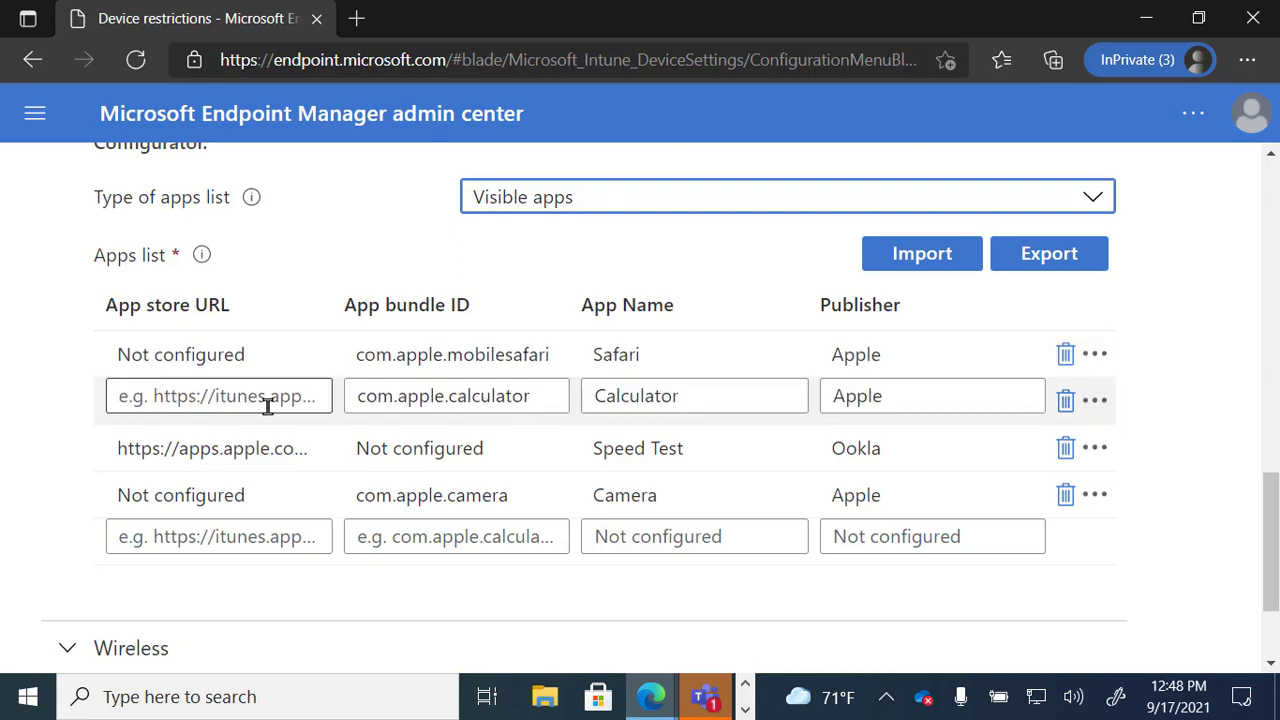
click(277, 450)
click(280, 500)
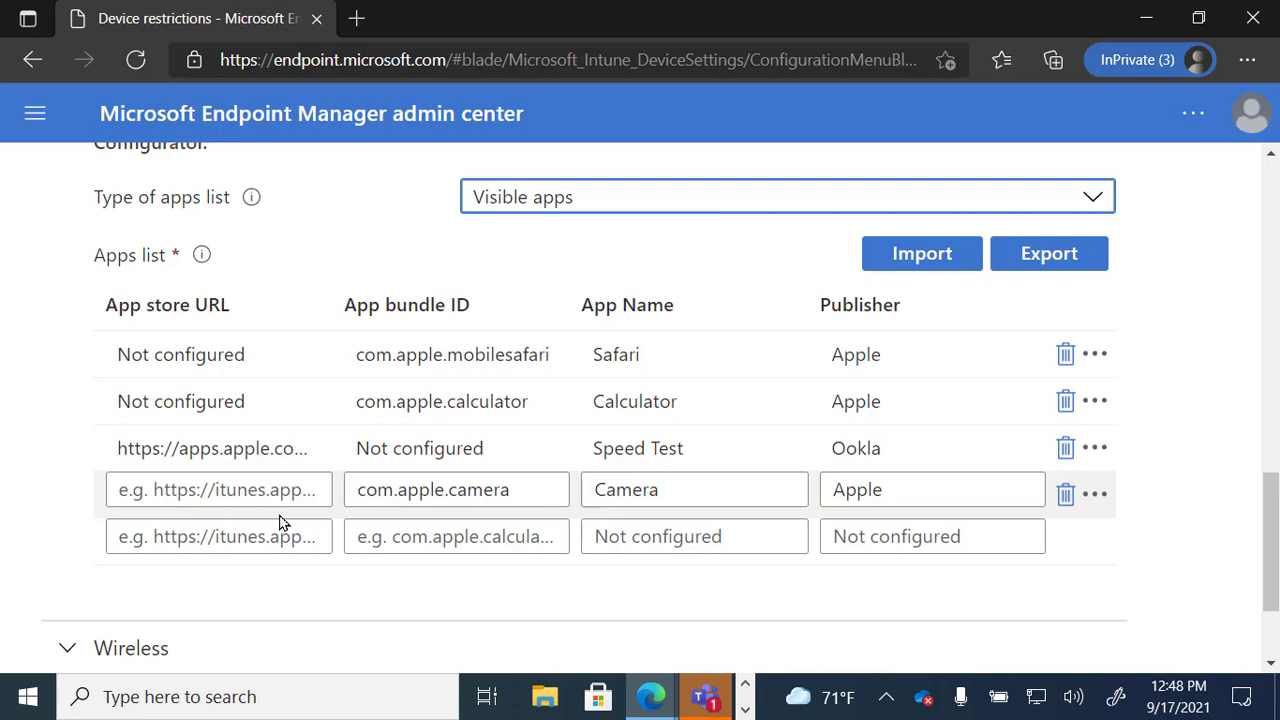
Leave the Camera entry in the apps list, switch to the mirrored iPhone in Reflector 3 to view its camera screen, and dismiss the mirror
click(1160, 343)
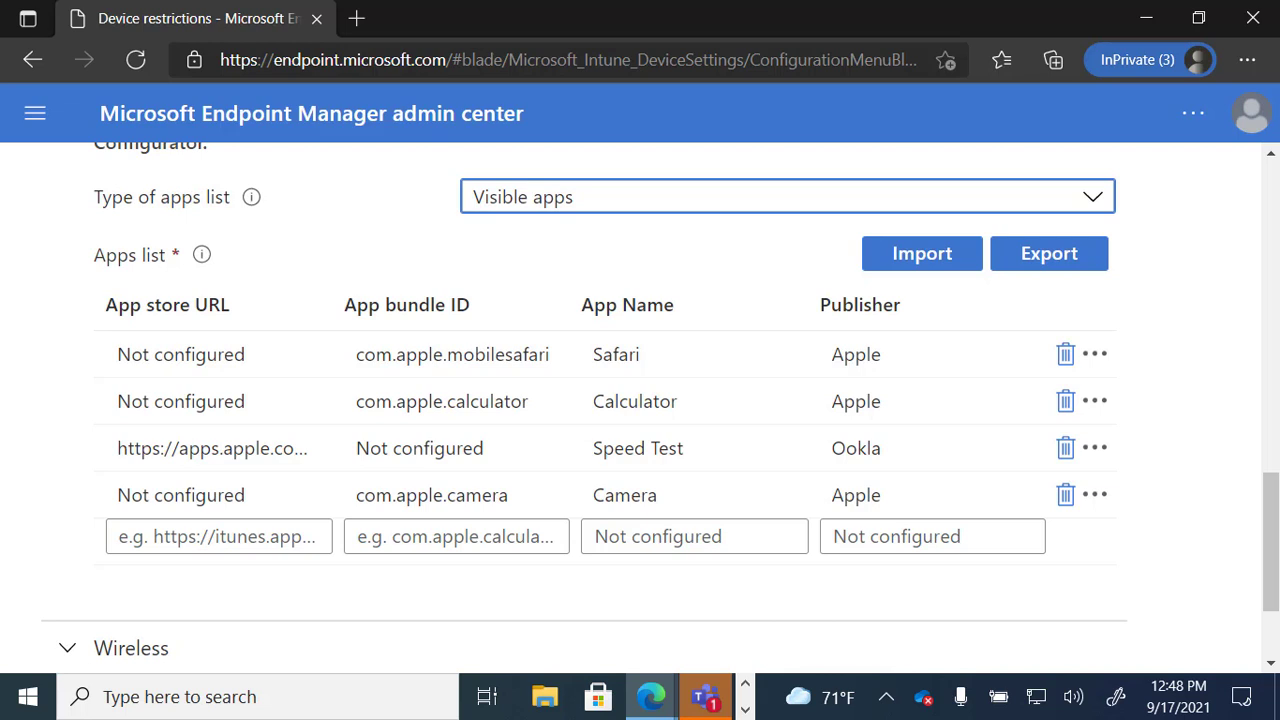
key(F10)
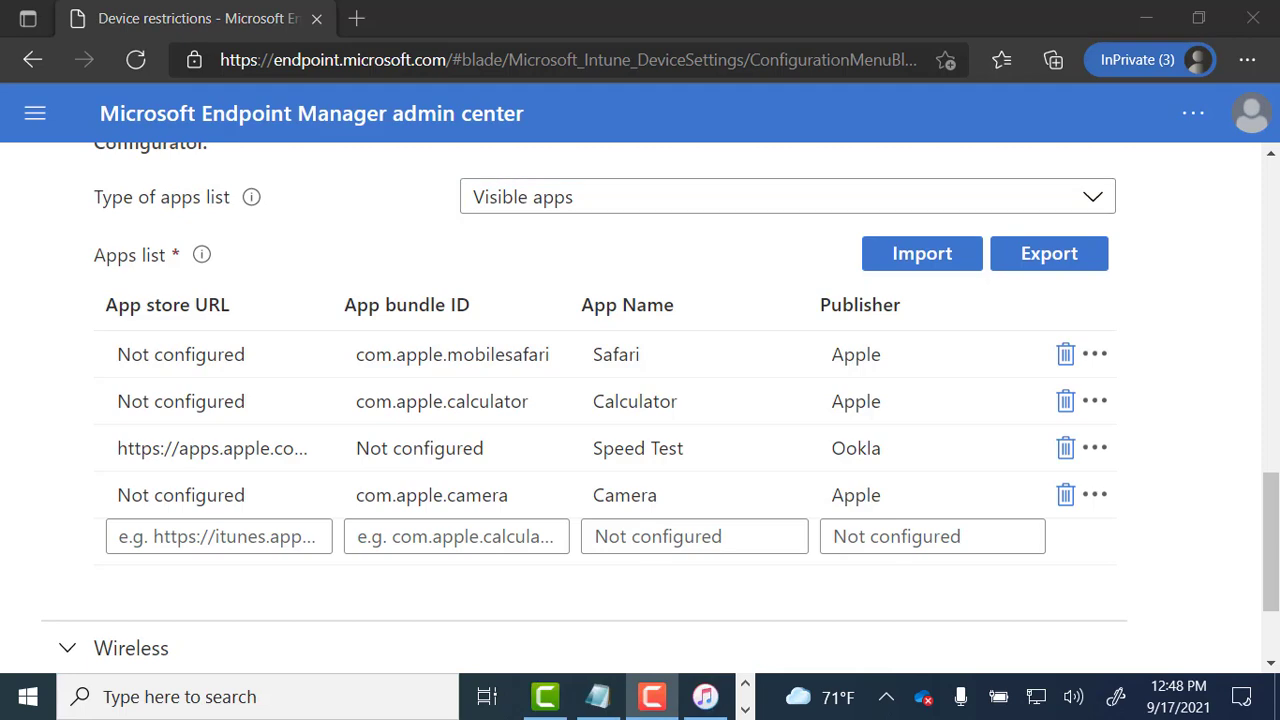
drag(1279, 717, 547, 717)
mouse_move(545, 715)
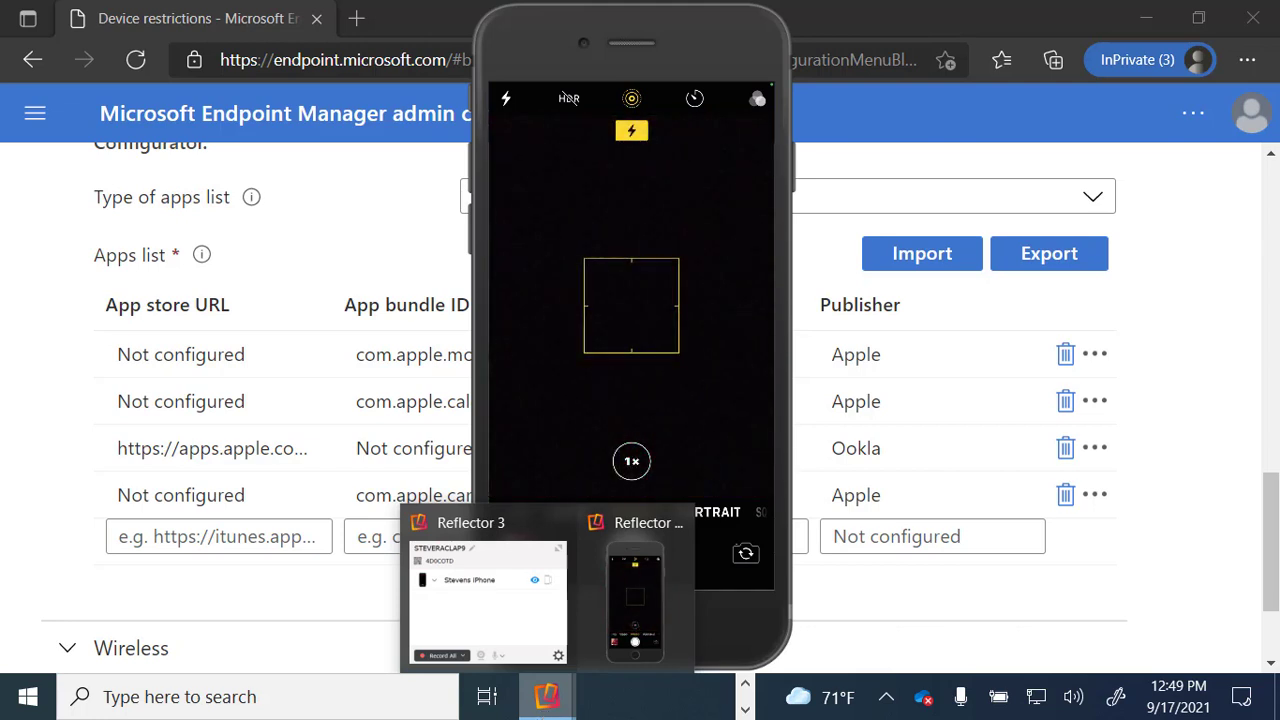
click(737, 557)
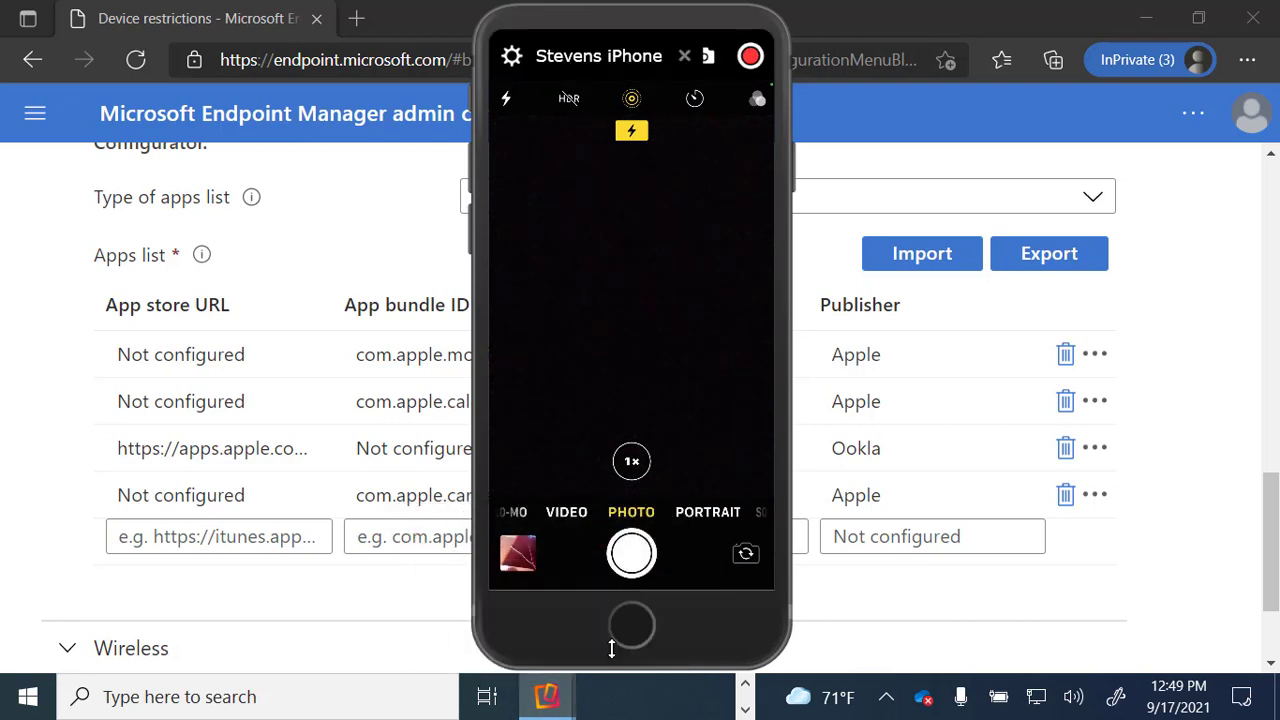
drag(543, 643, 1279, 662)
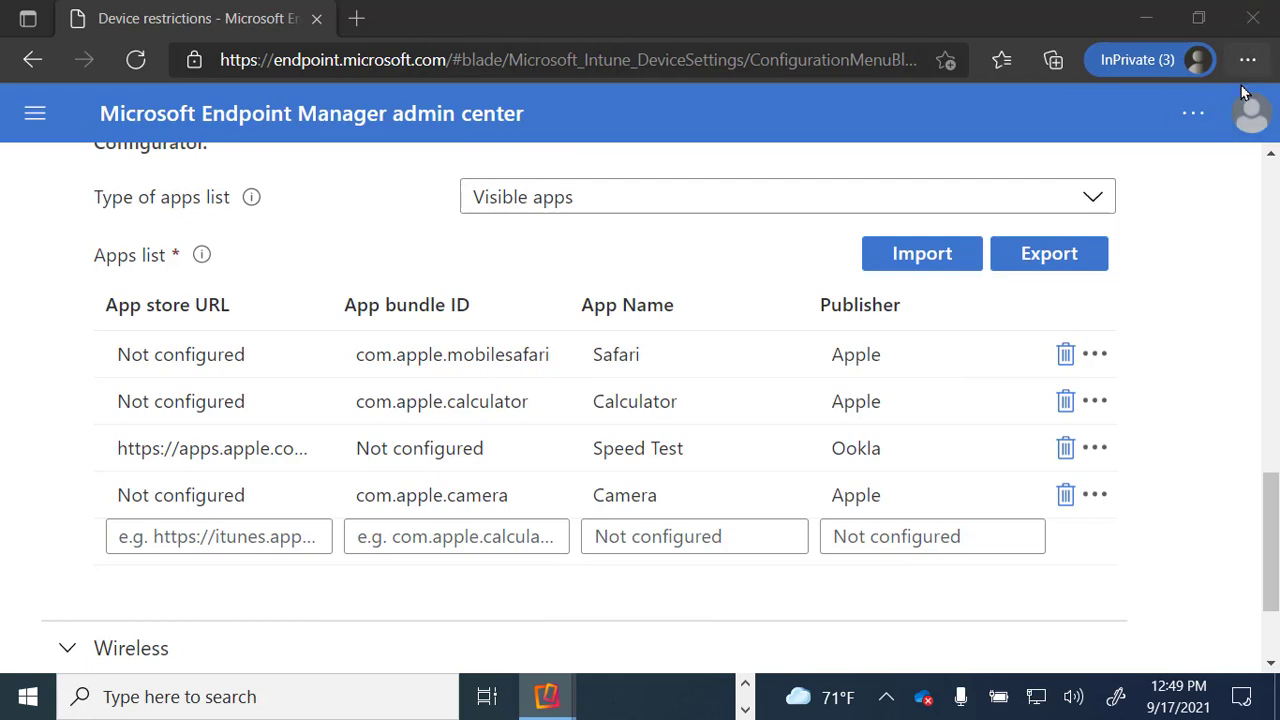
Close the multi-app profile's device restrictions, discarding unsaved edits, and return to the iOS/iPadOS configuration profiles list
drag(1268, 526, 1258, 190)
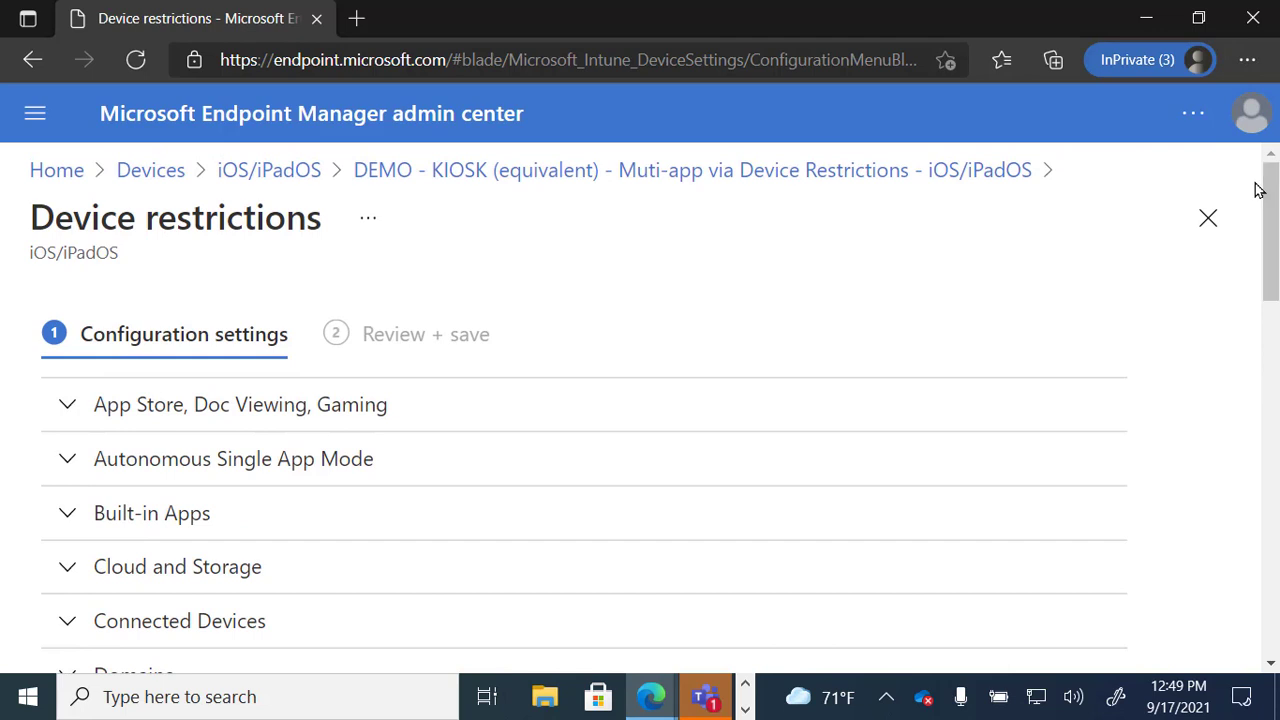
click(1207, 228)
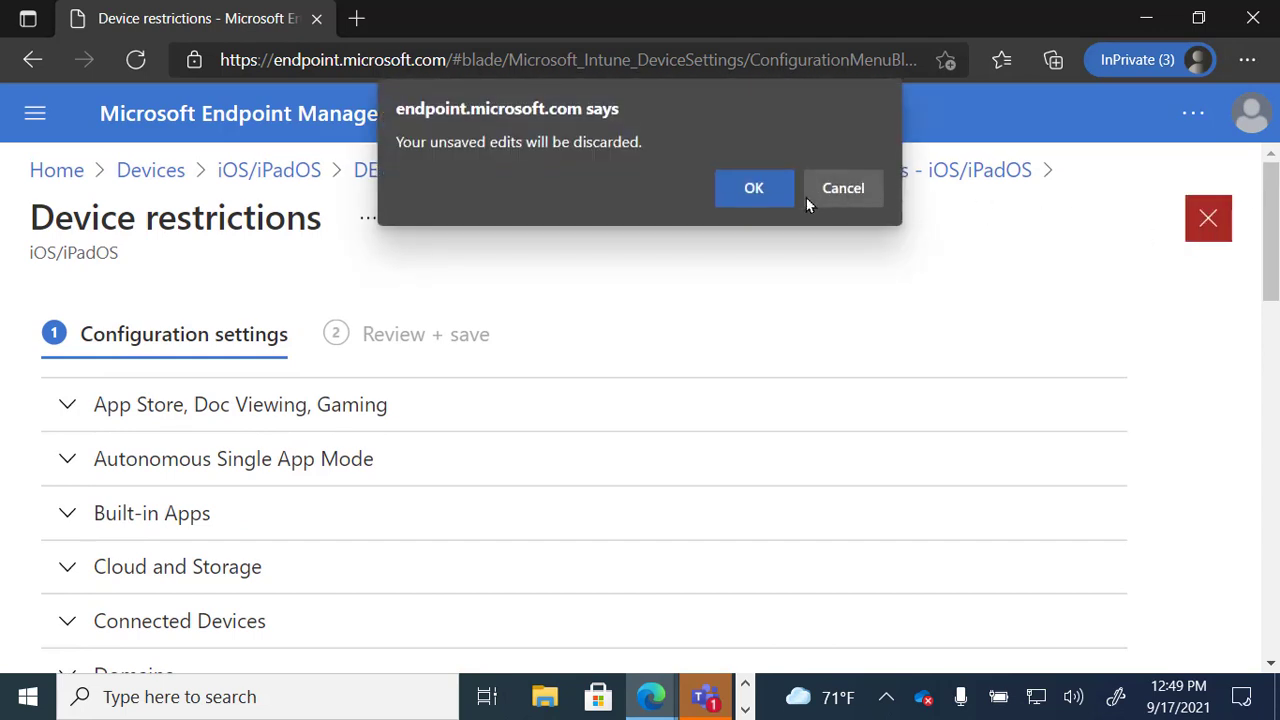
click(763, 197)
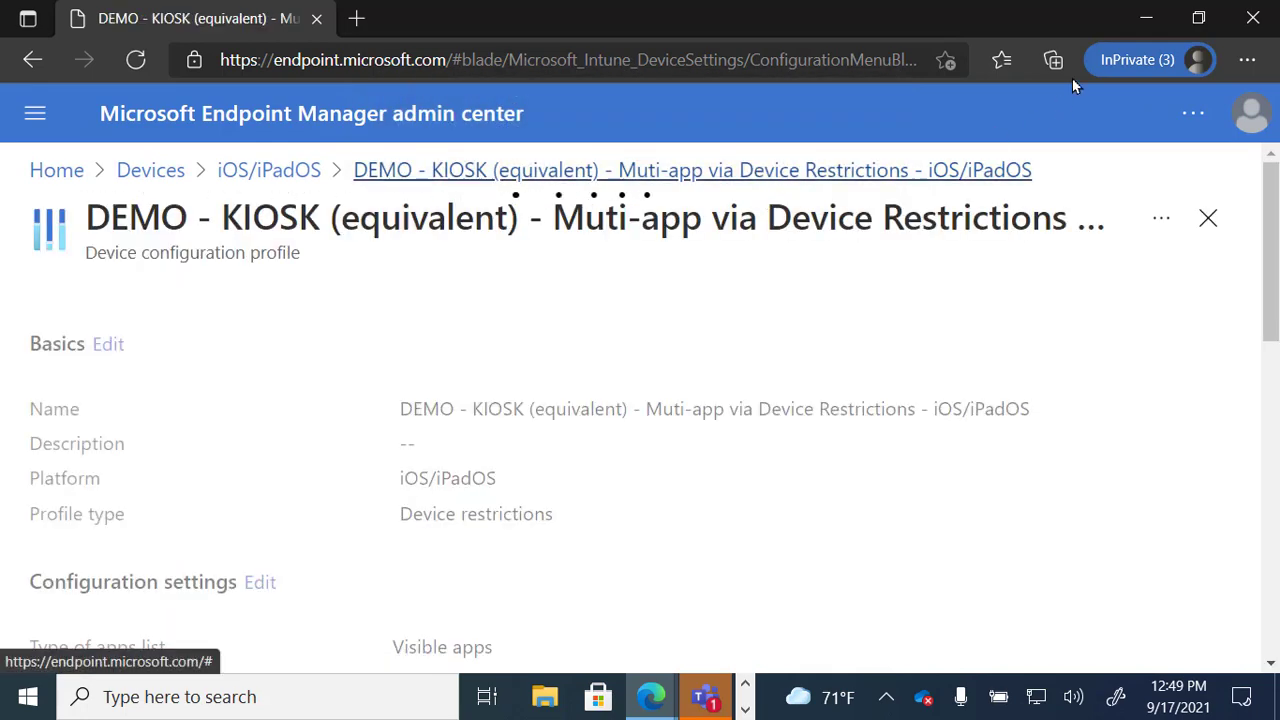
click(1207, 220)
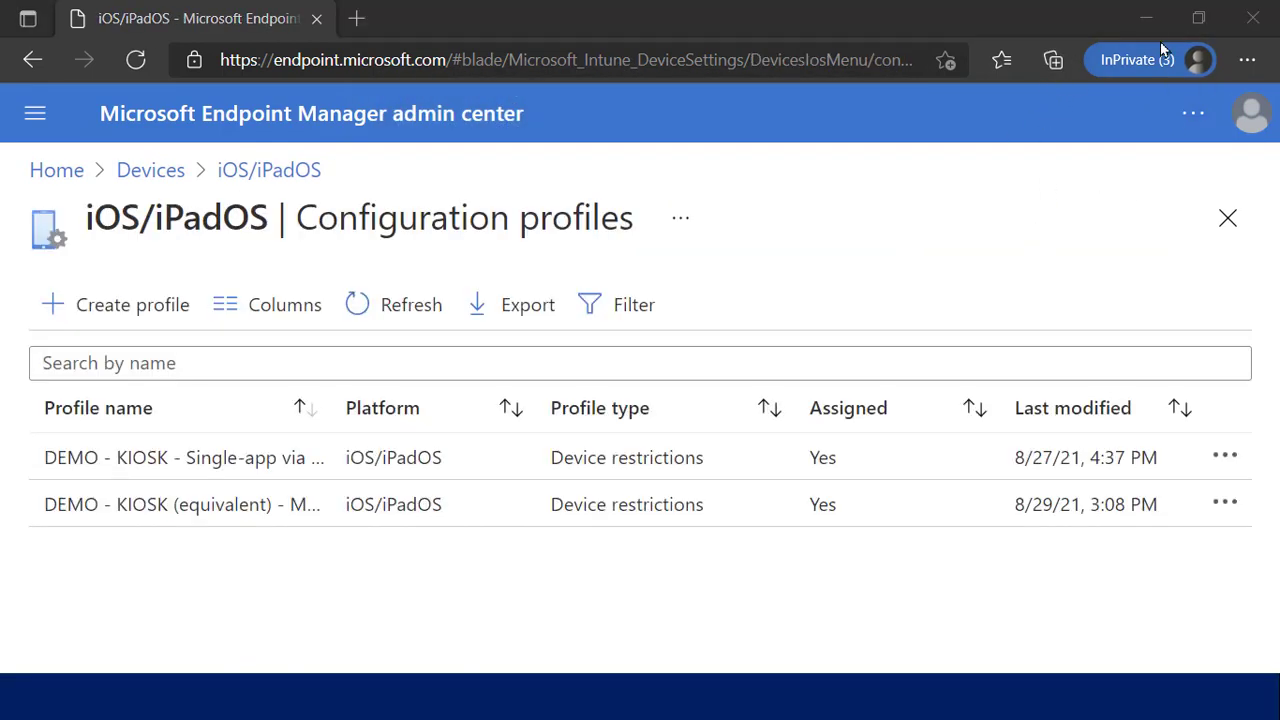
Minimize the browser and advance the slide show to the Troubleshooting, Tips and Tricks slide
click(1147, 22)
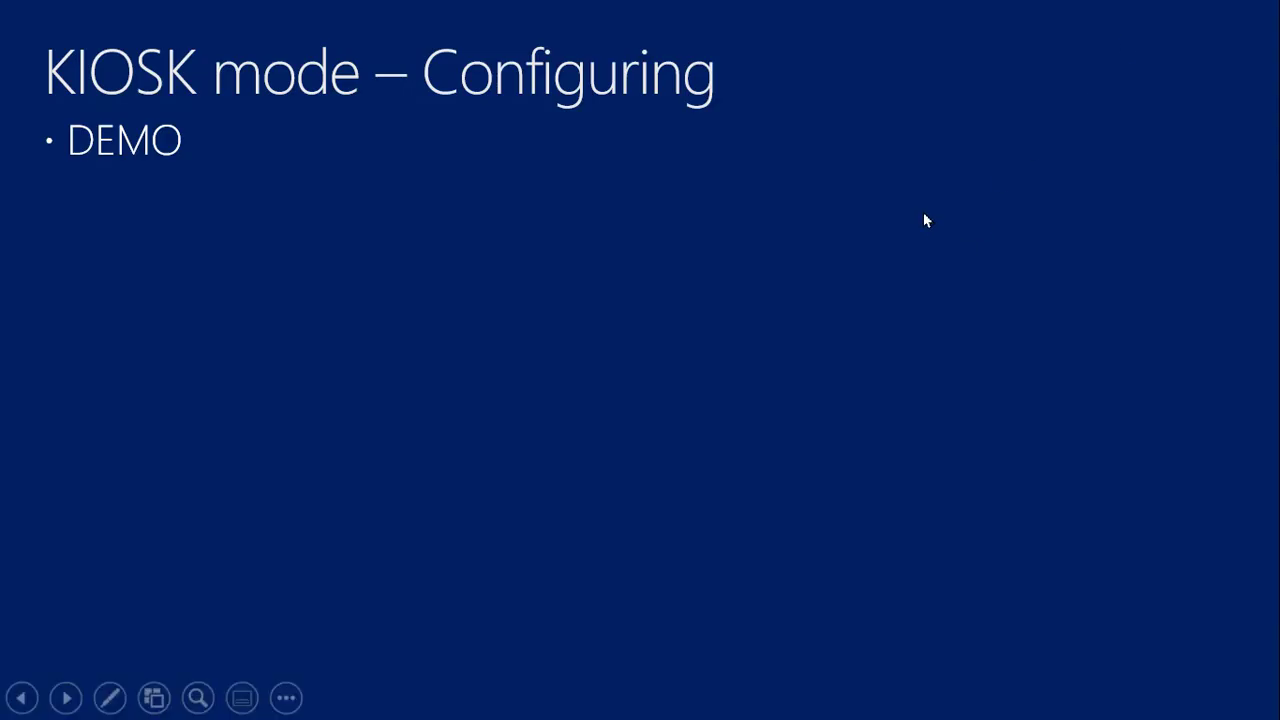
key(Right)
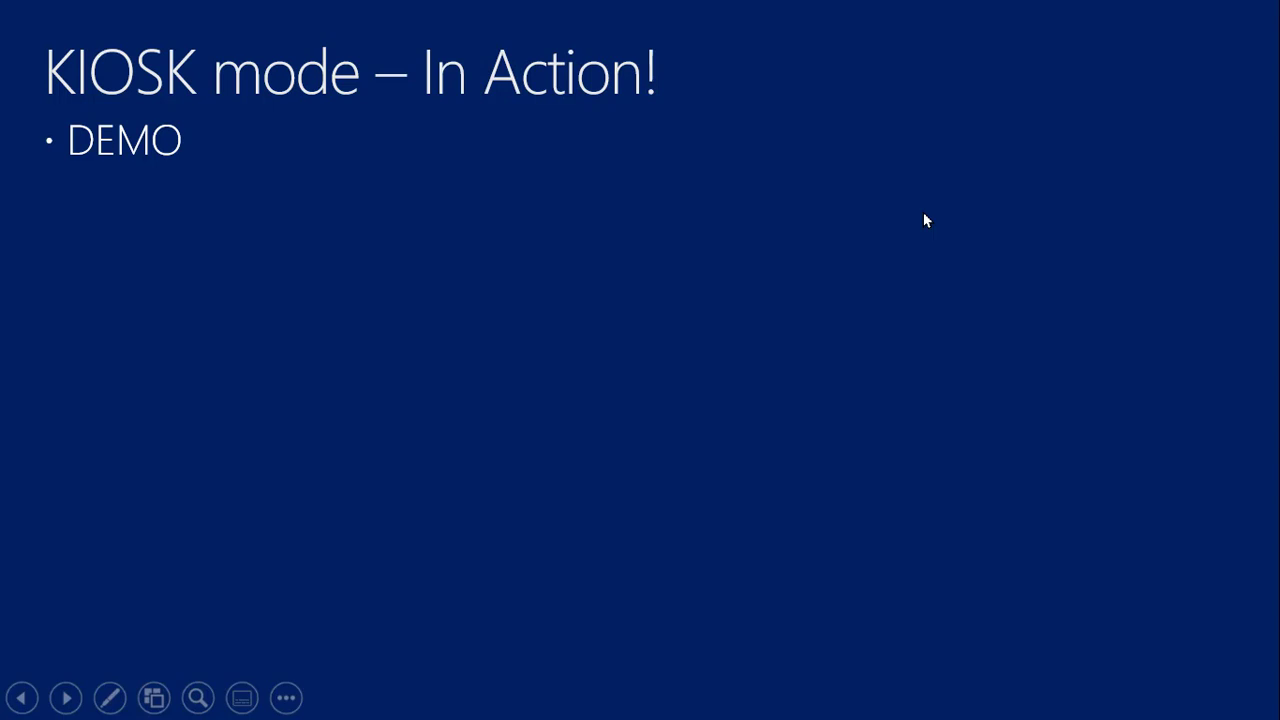
key(Right)
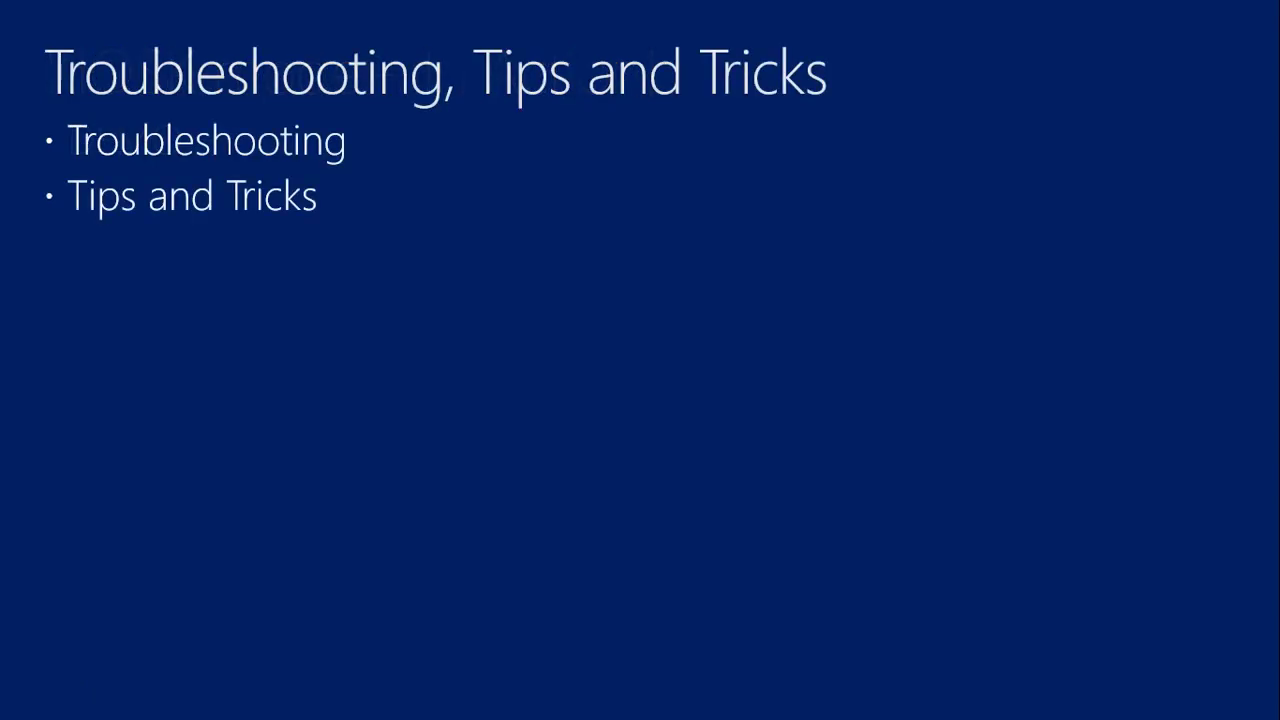
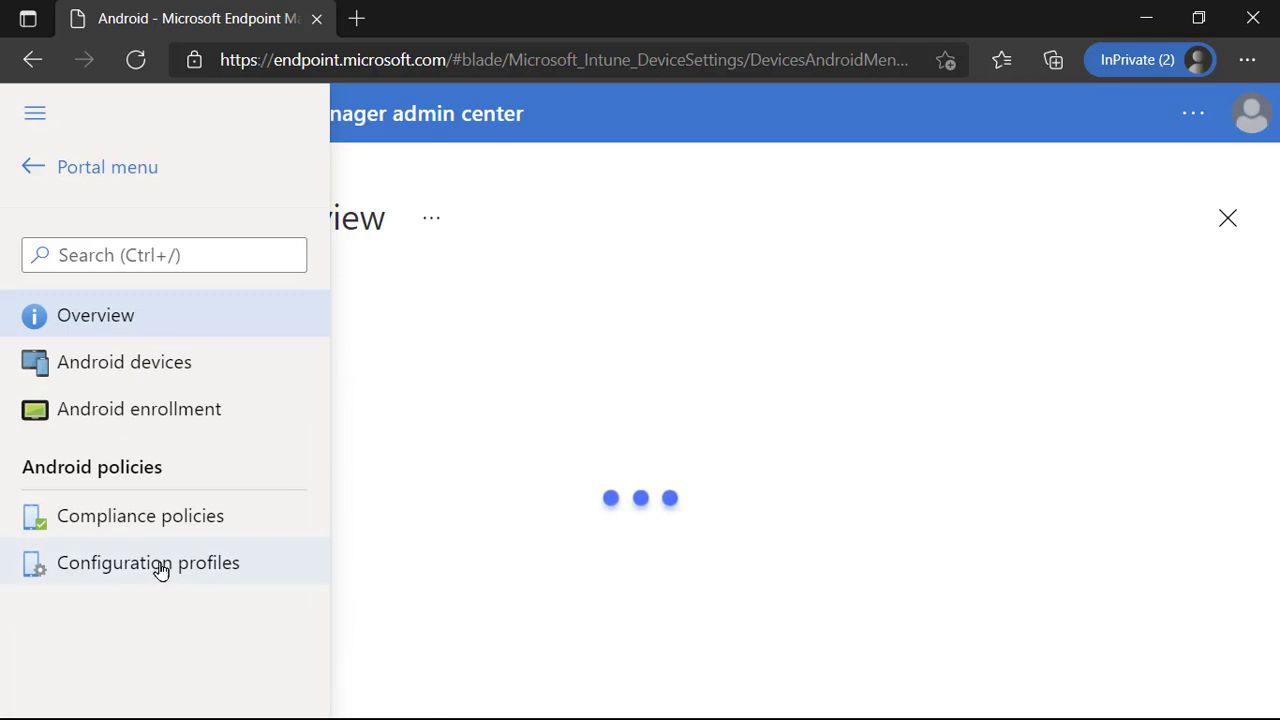
Open the Android configuration profiles list and show it in full
click(160, 568)
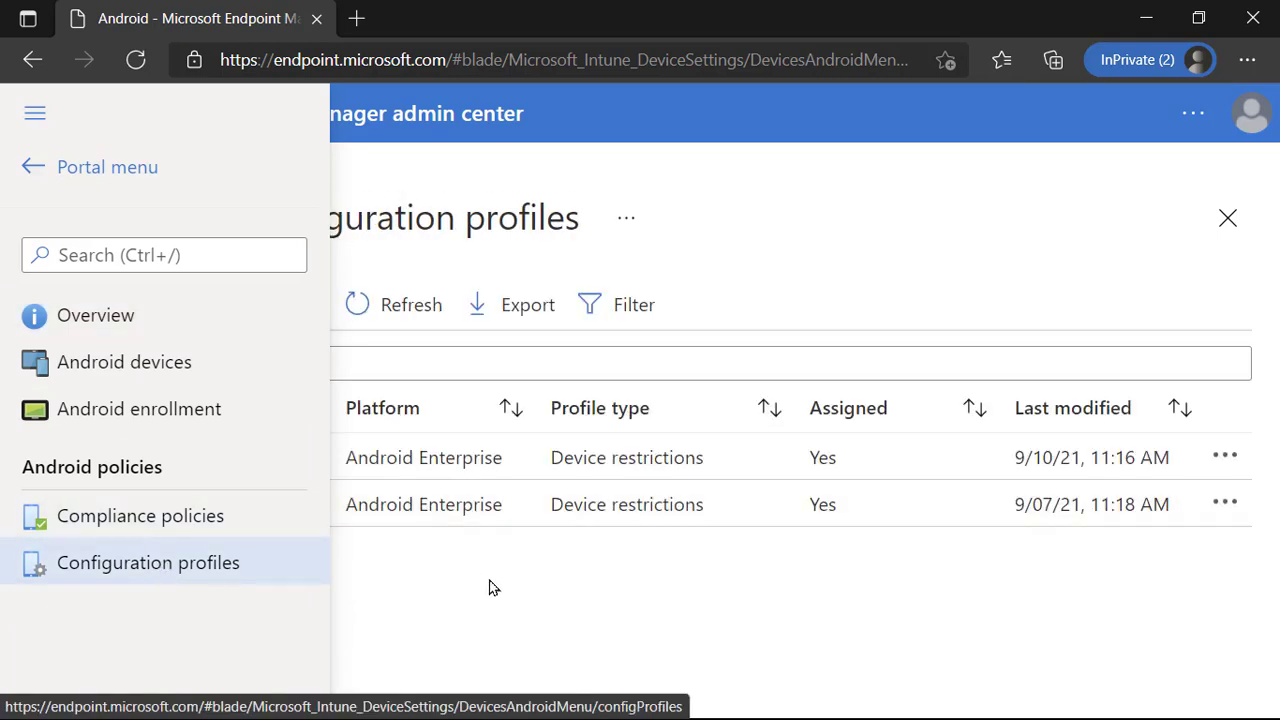
click(592, 610)
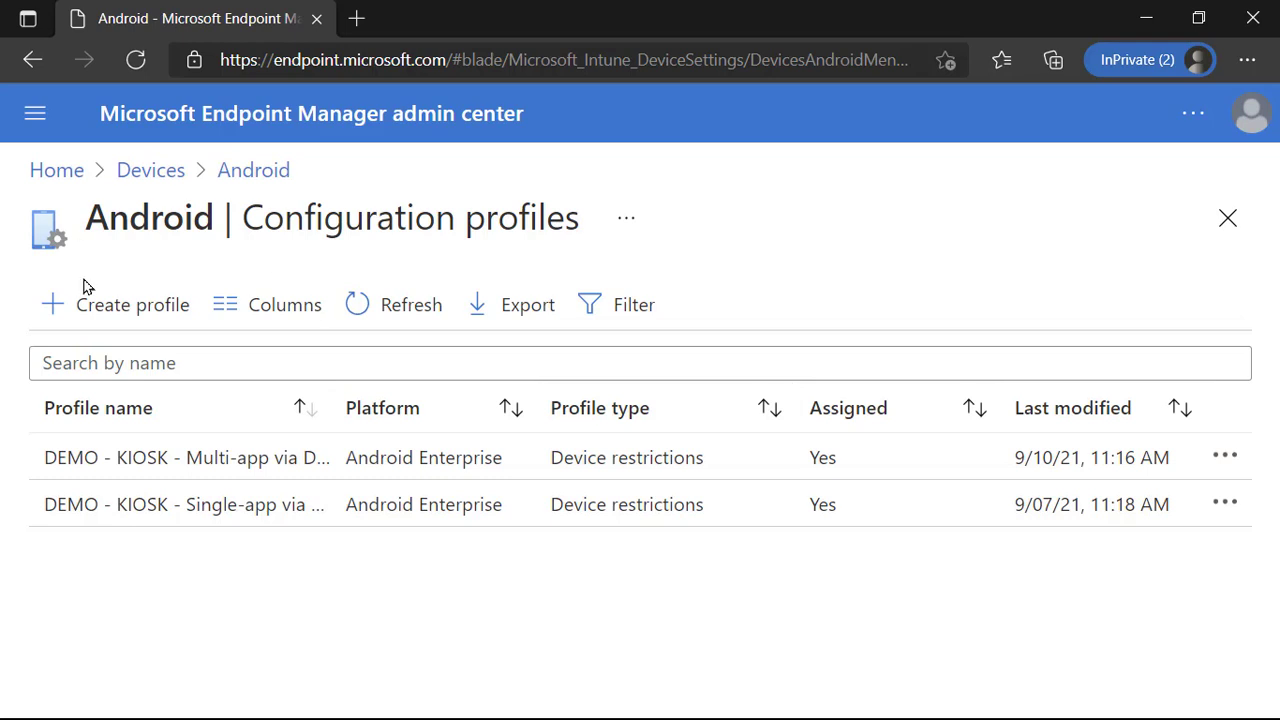
Start a new Android Enterprise profile using the Device restrictions type under Fully Managed, Dedicated, and Corporate-Owned Work Profile
click(105, 304)
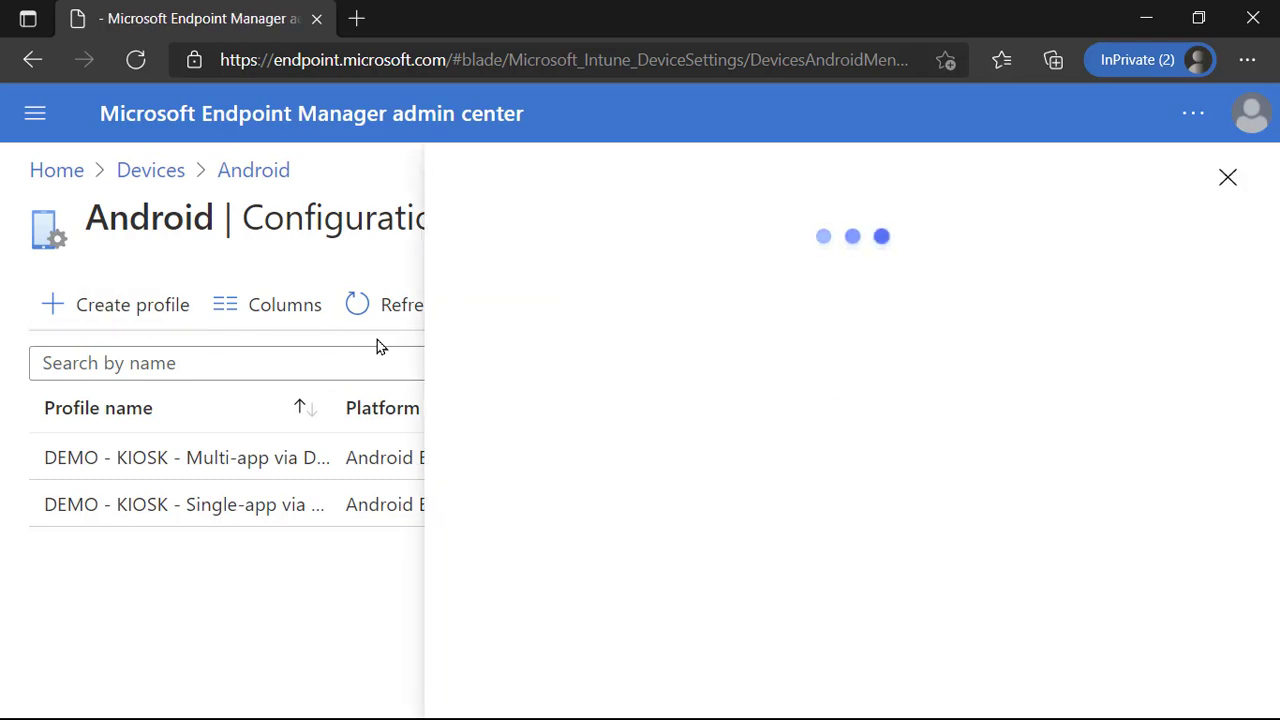
click(562, 322)
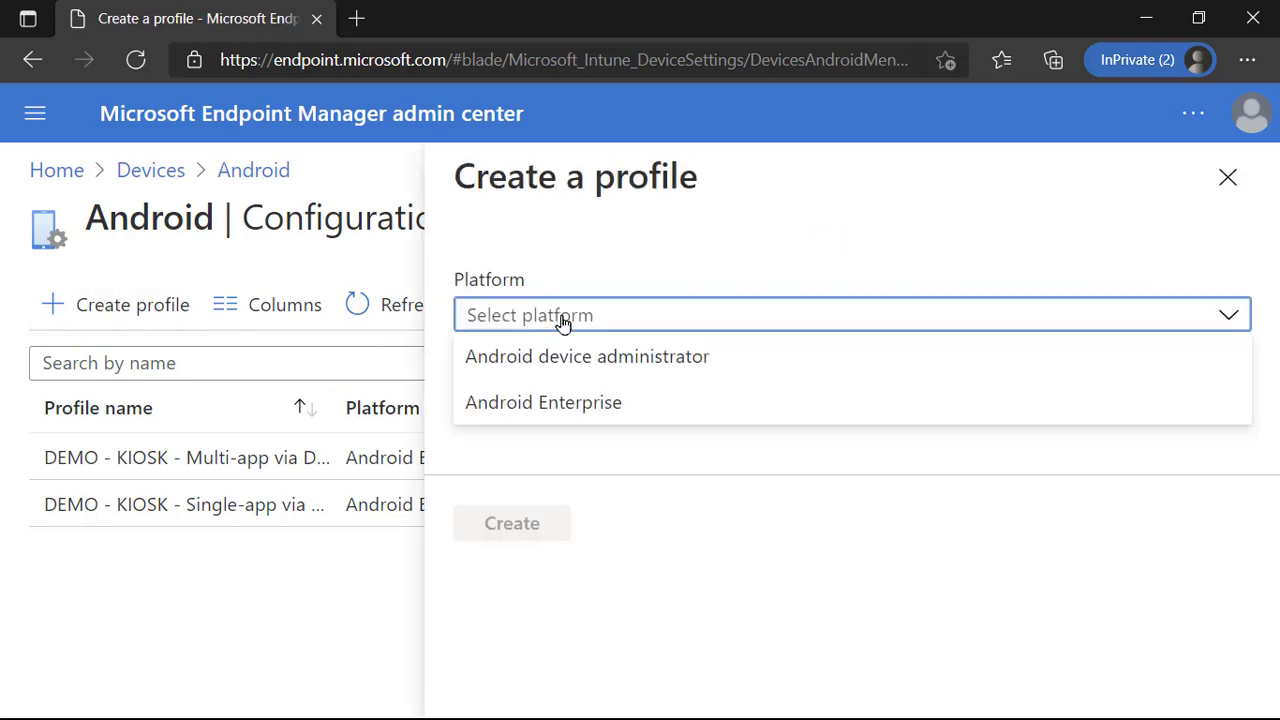
click(589, 404)
click(590, 405)
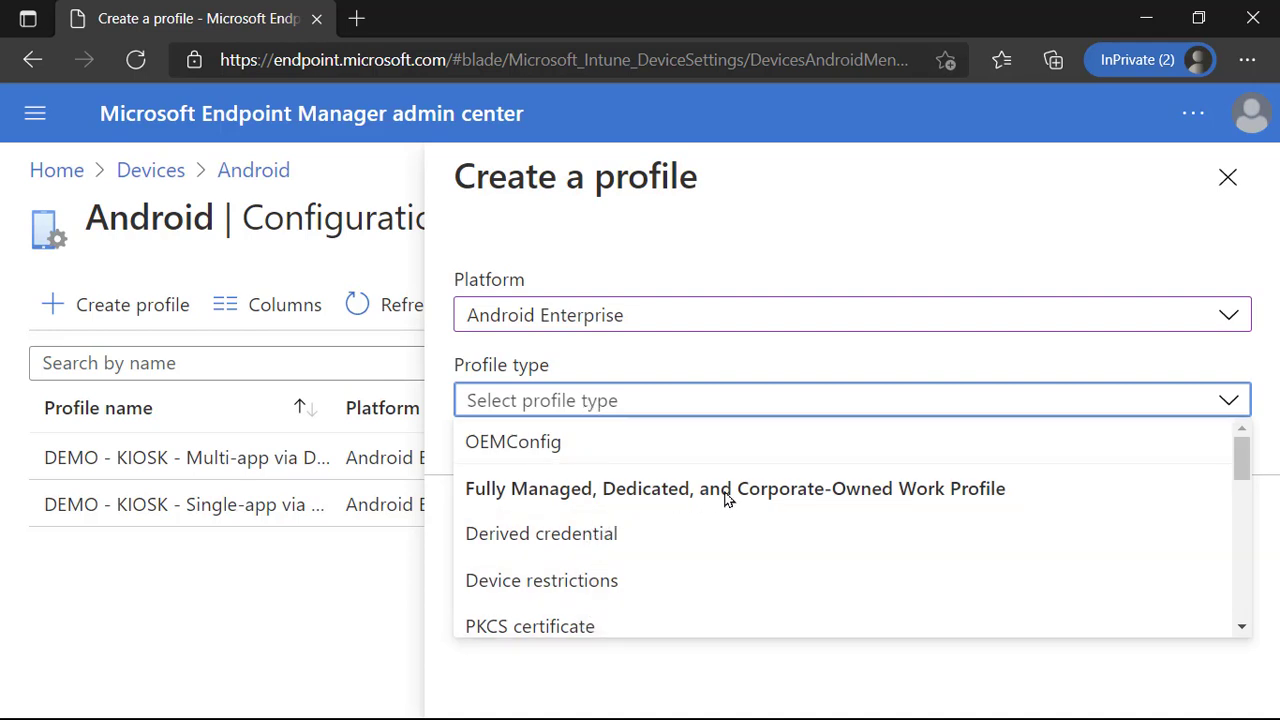
click(615, 580)
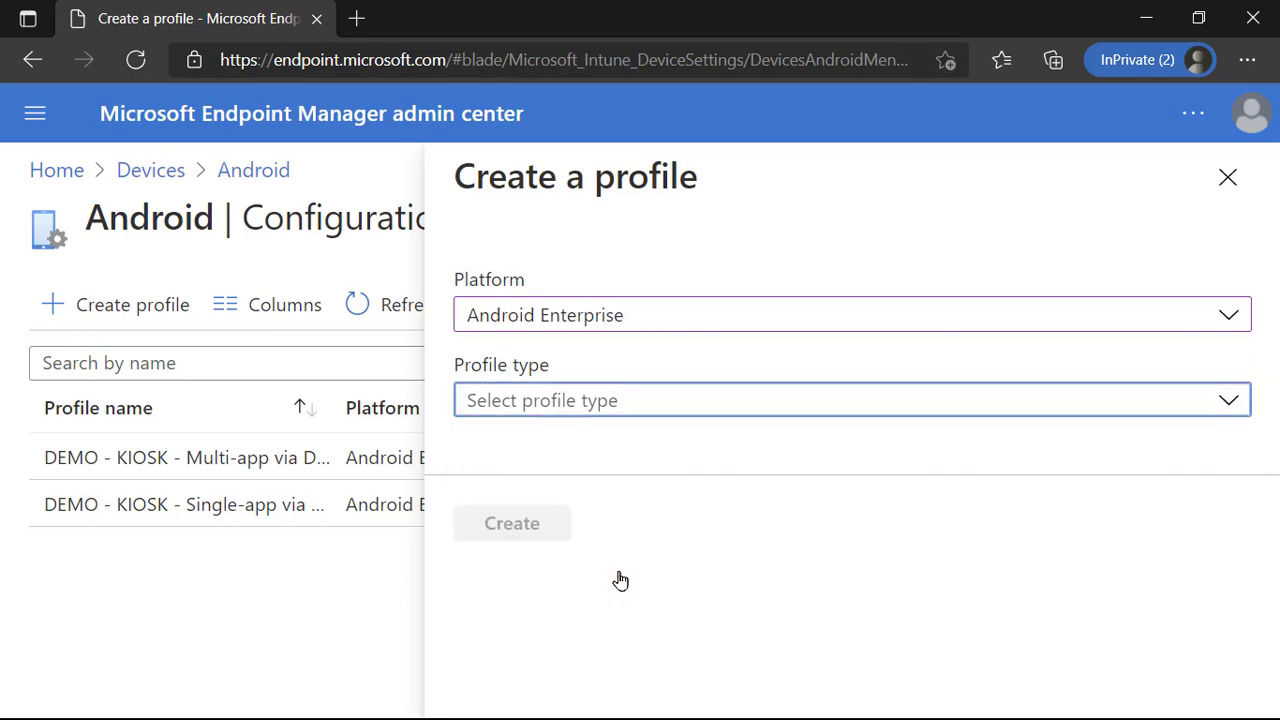
click(545, 593)
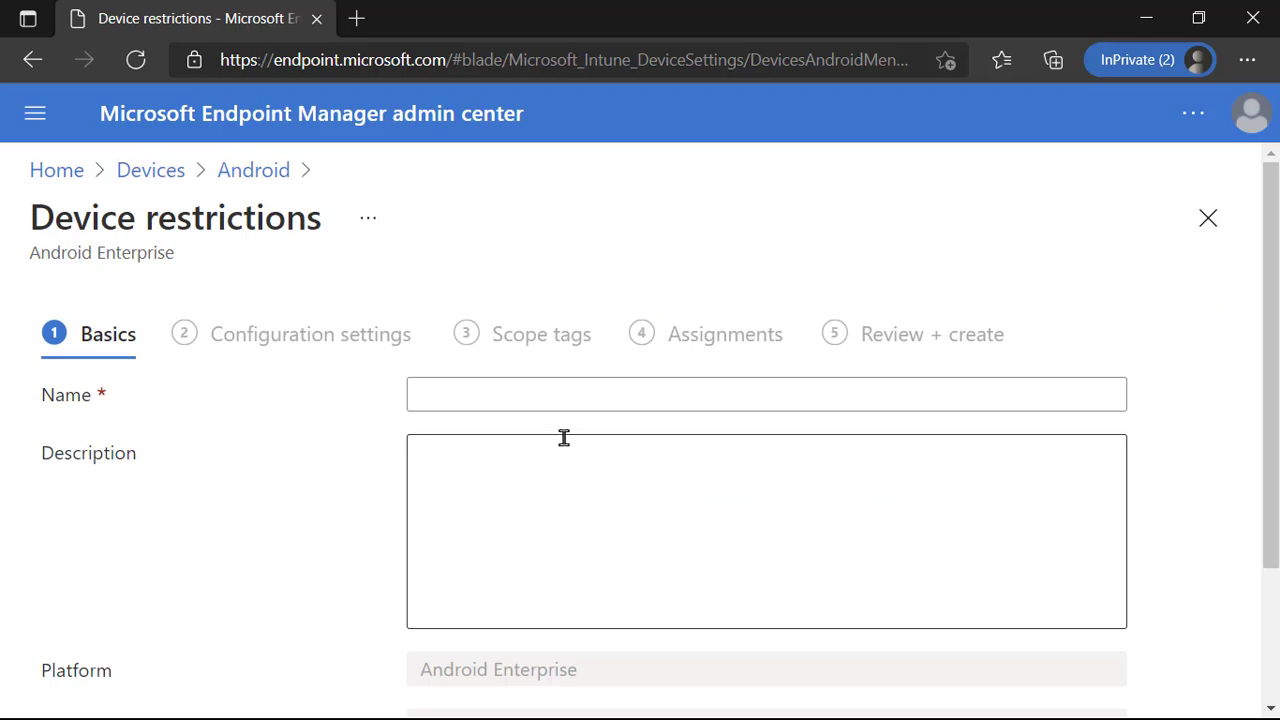
Name the new profile lksjfa;ljfladfj and continue to its configuration settings
click(576, 393)
text(lksjfa;ljfladfj)
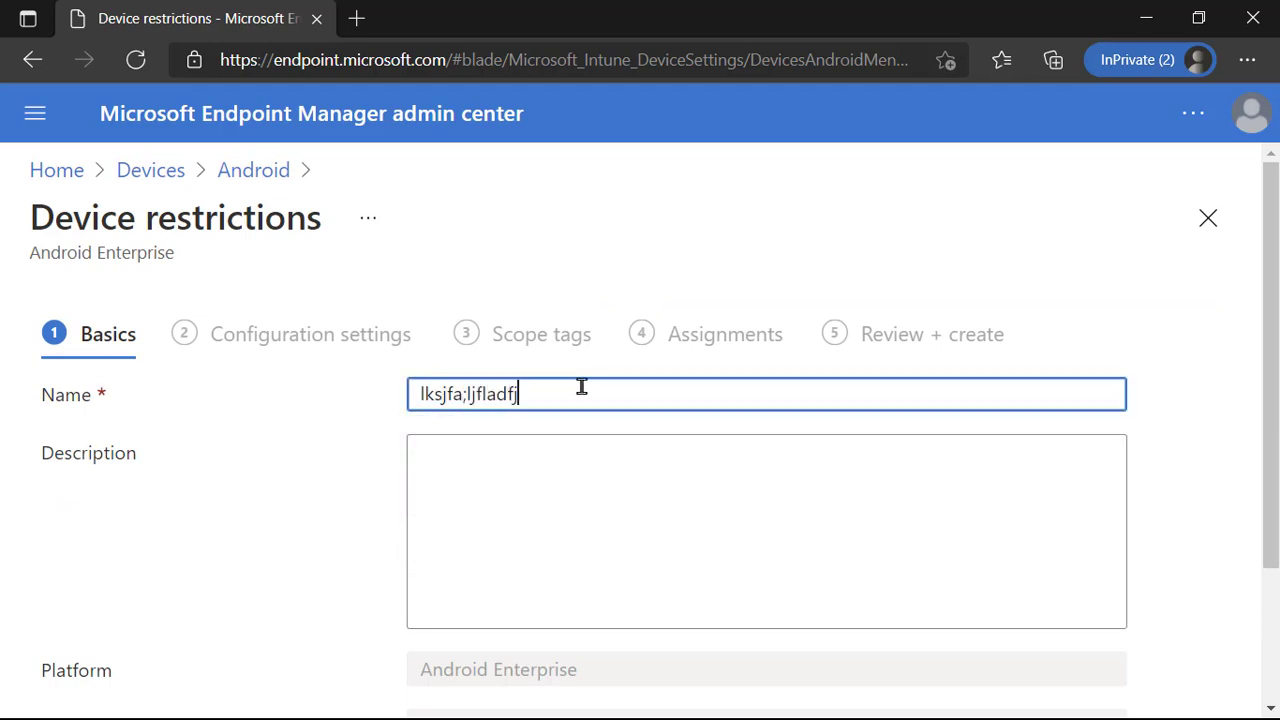
scroll(1272, 375, down, 2)
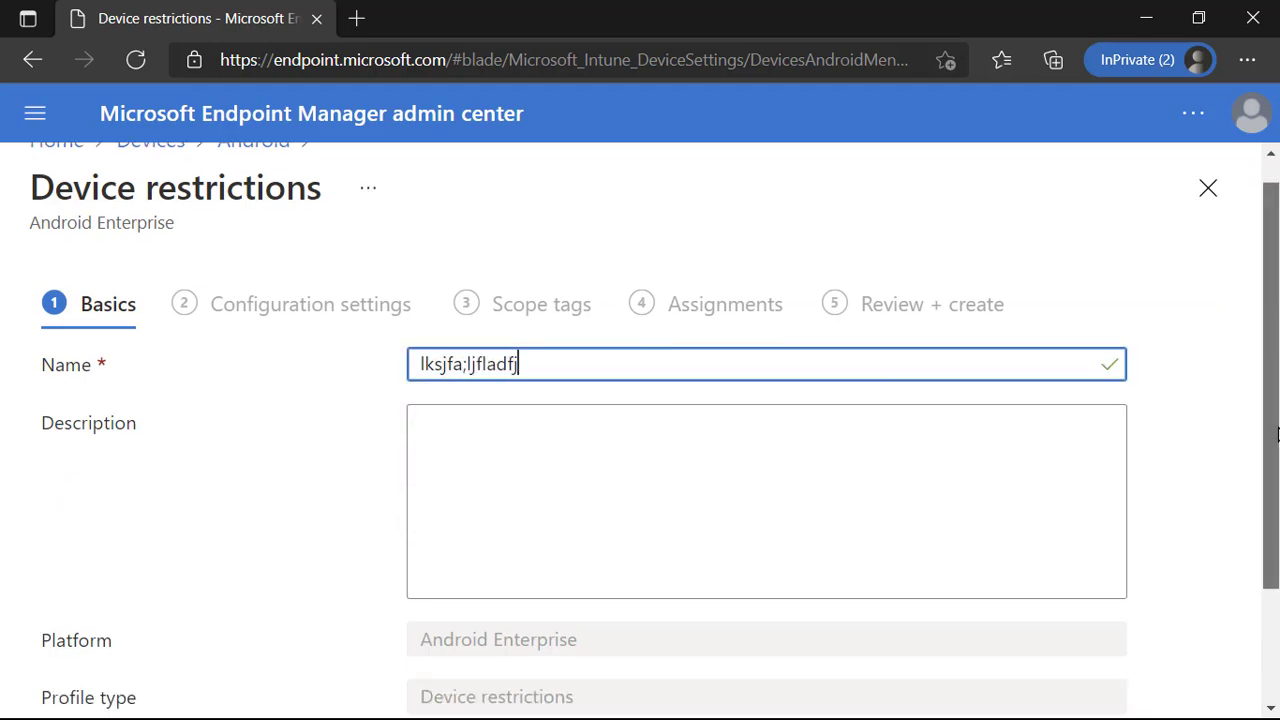
click(276, 672)
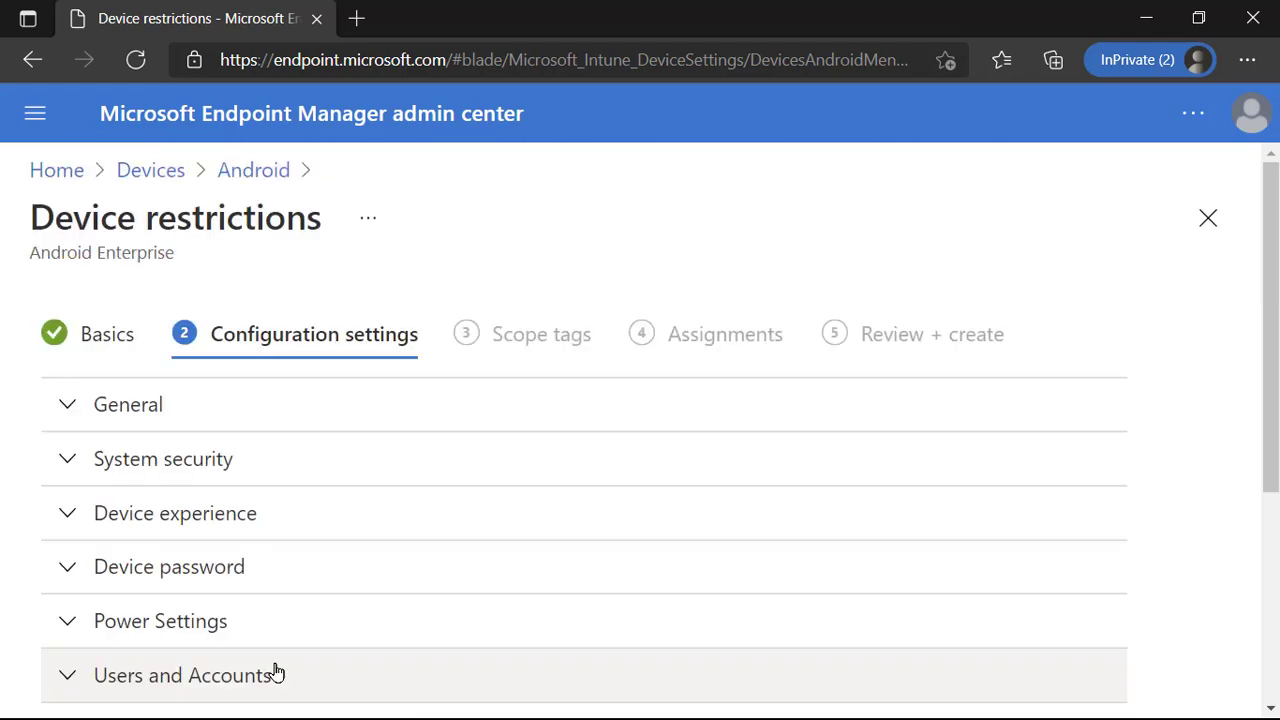
Expand the Device experience section and set the enrollment profile type to Fully managed
click(68, 520)
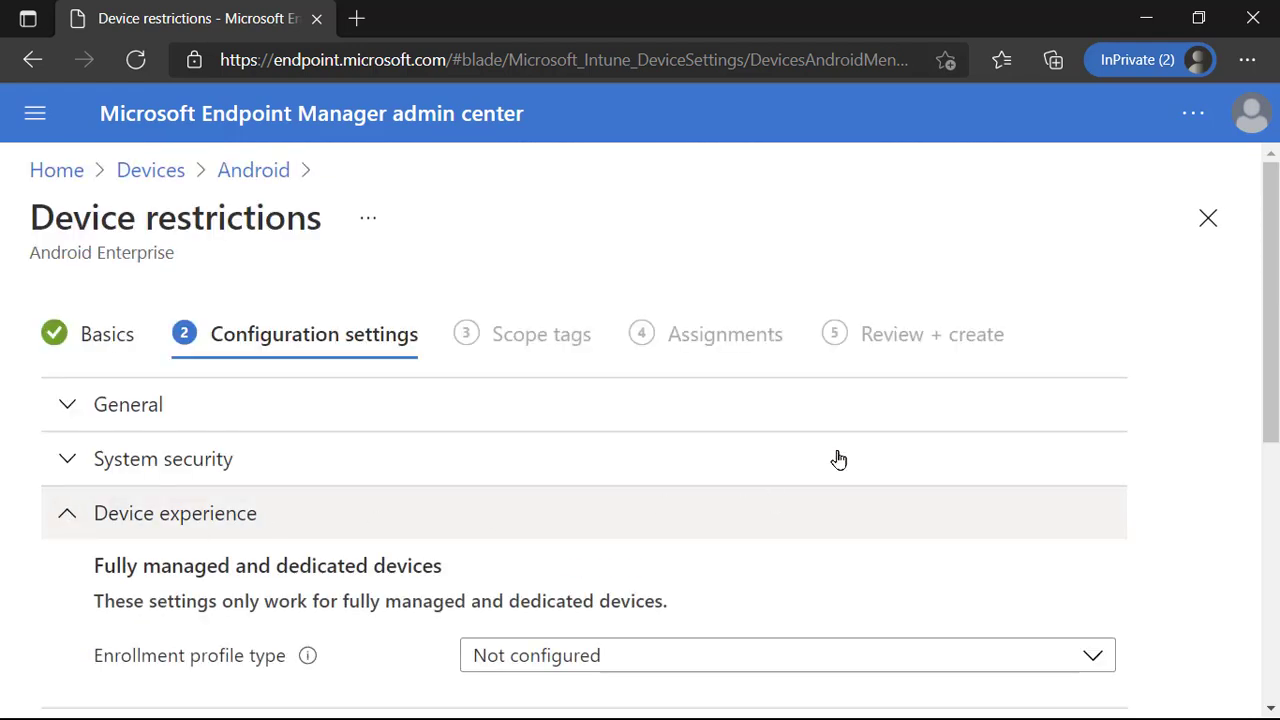
drag(1269, 286, 1272, 475)
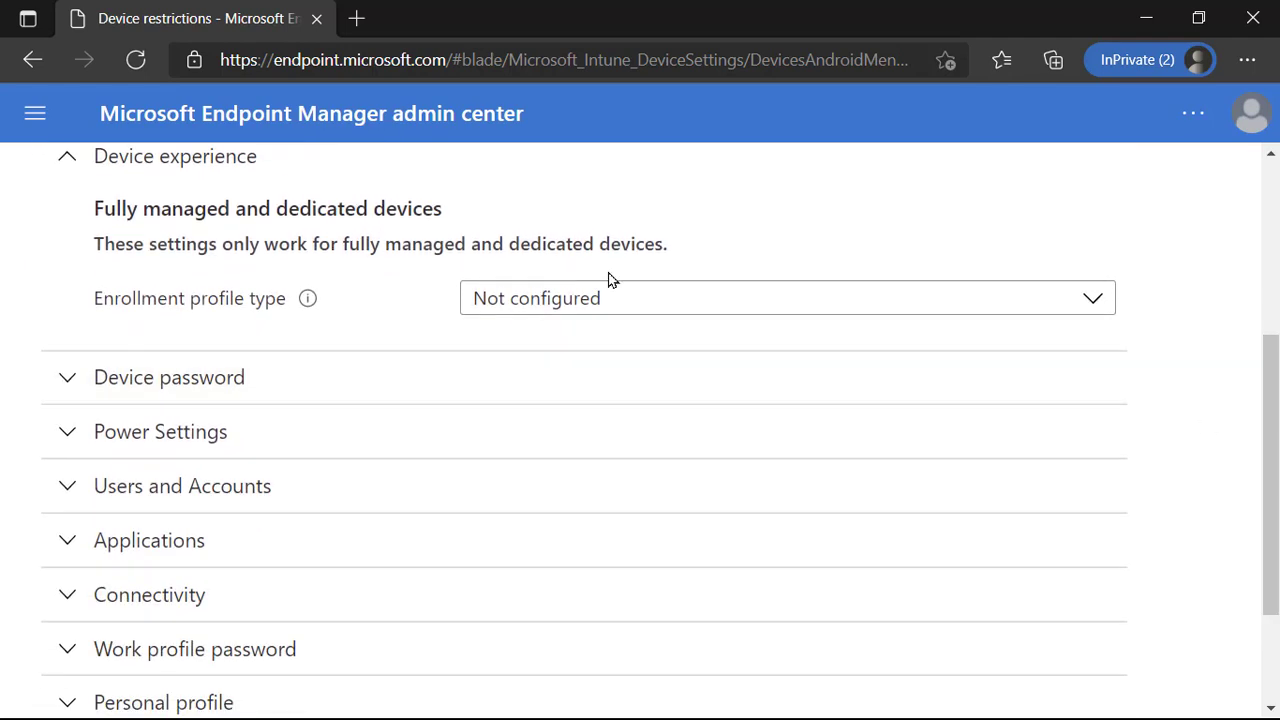
click(814, 302)
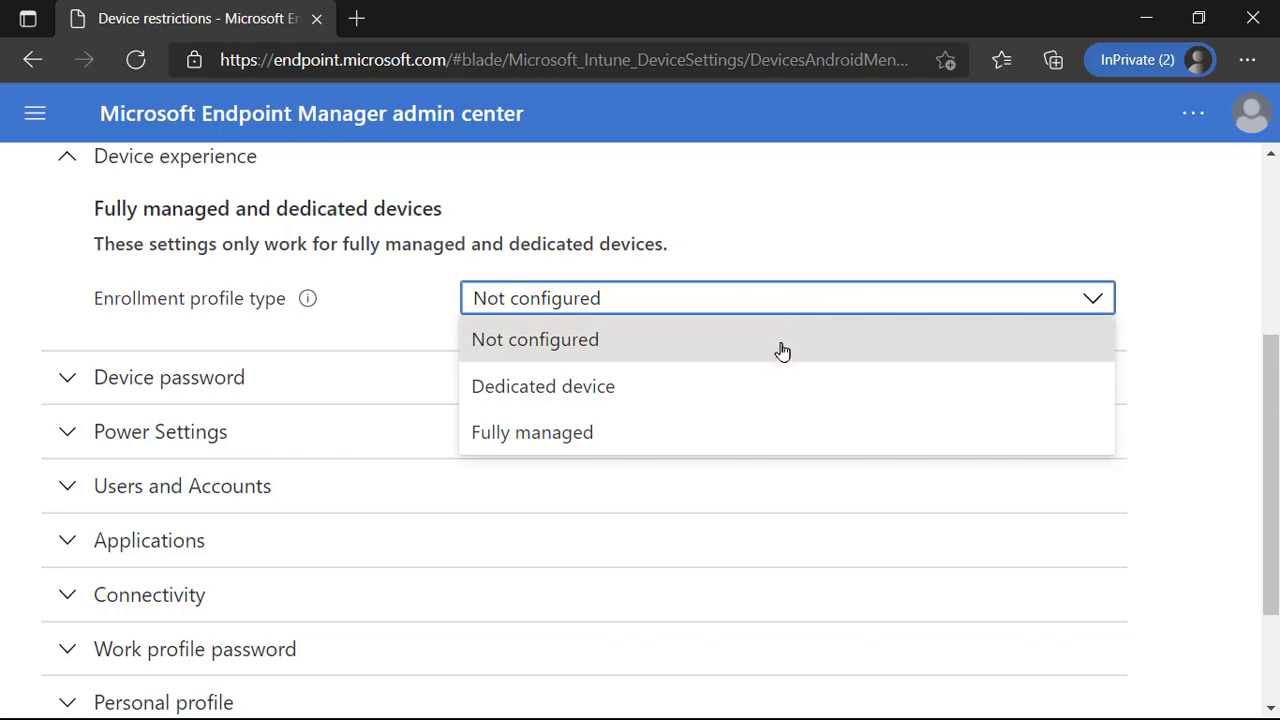
click(714, 433)
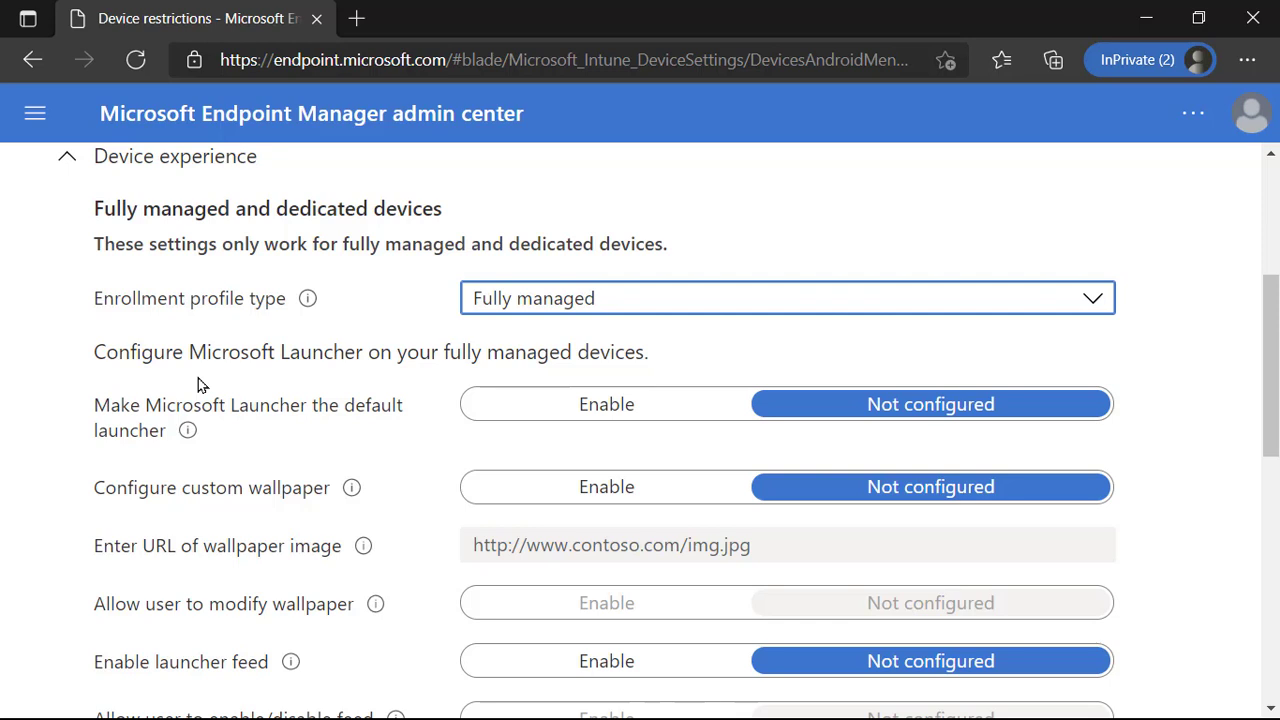
Change the enrollment profile type to Dedicated device and display the kiosk mode choices
click(510, 302)
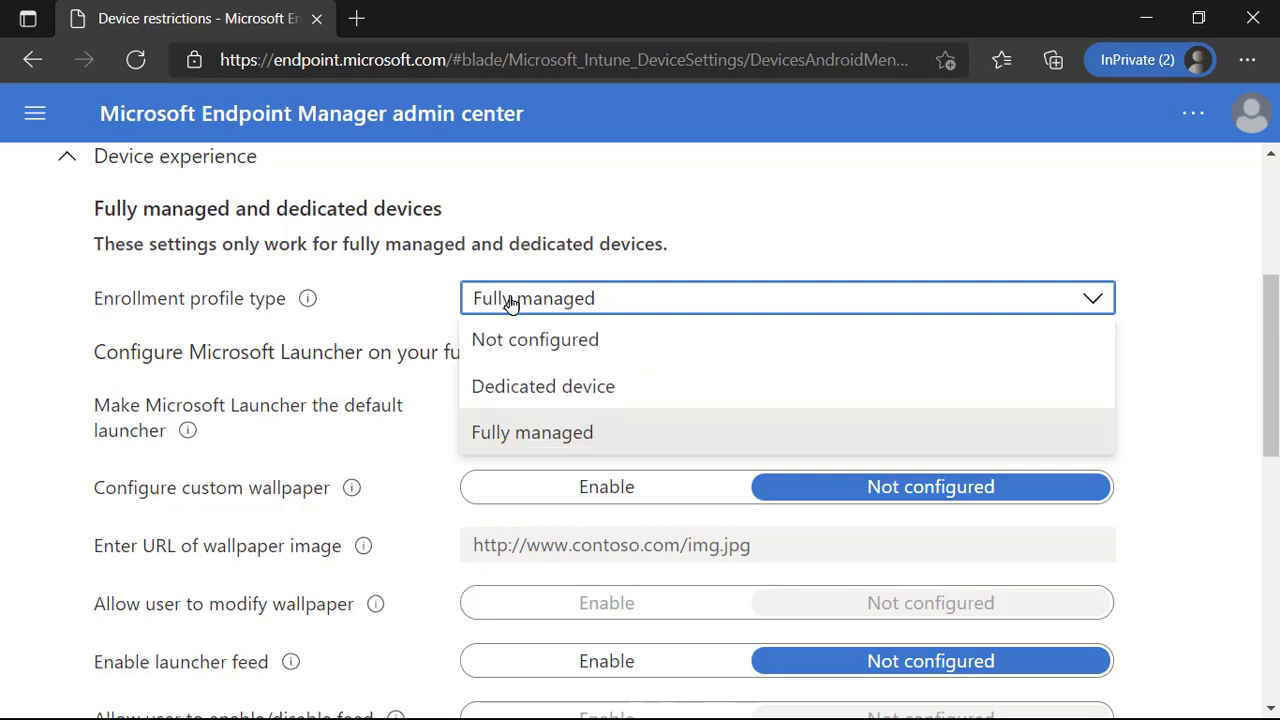
click(551, 386)
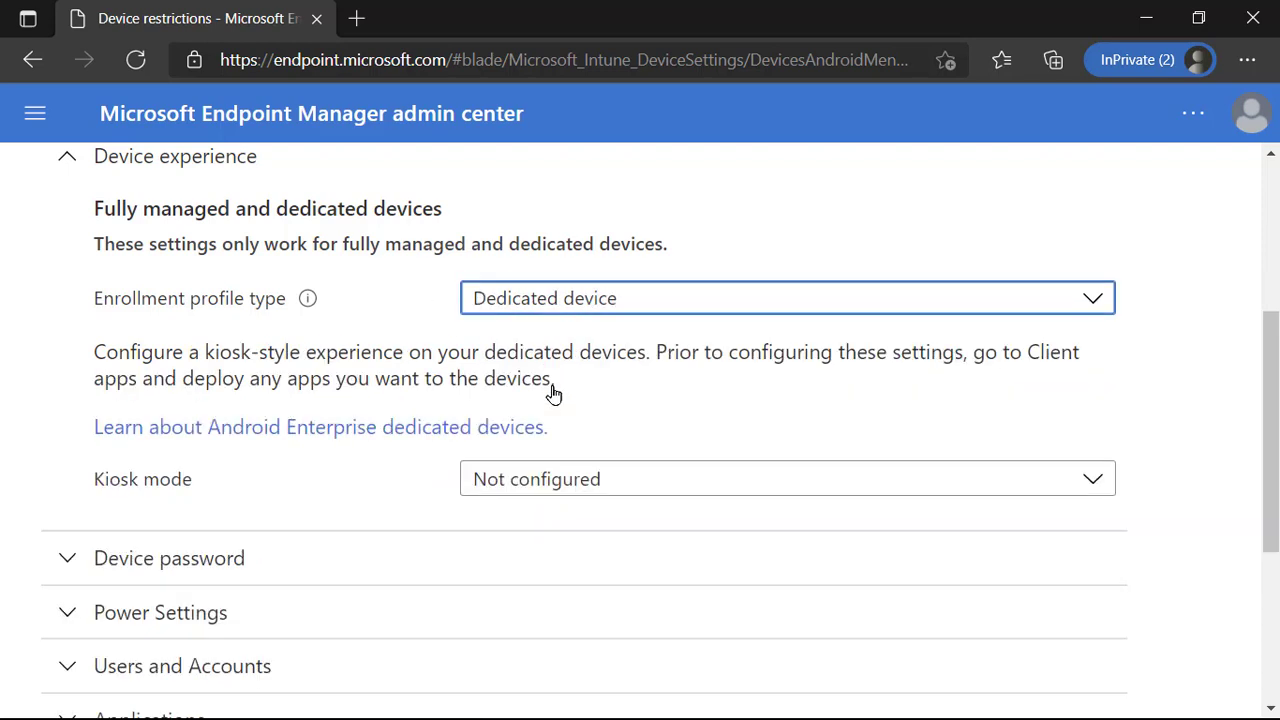
click(526, 488)
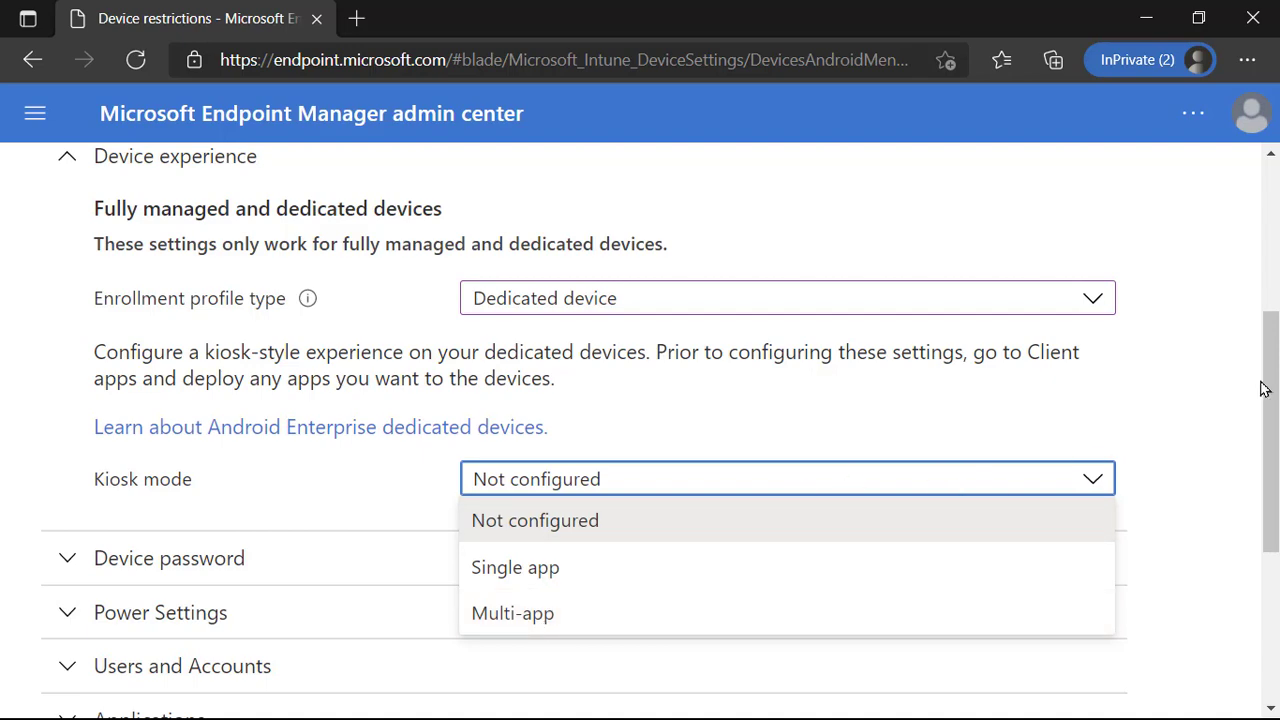
Abandon the new Android profile, discarding its unsaved edits, and return to the Android configuration profiles list
scroll(1272, 423, up, 4)
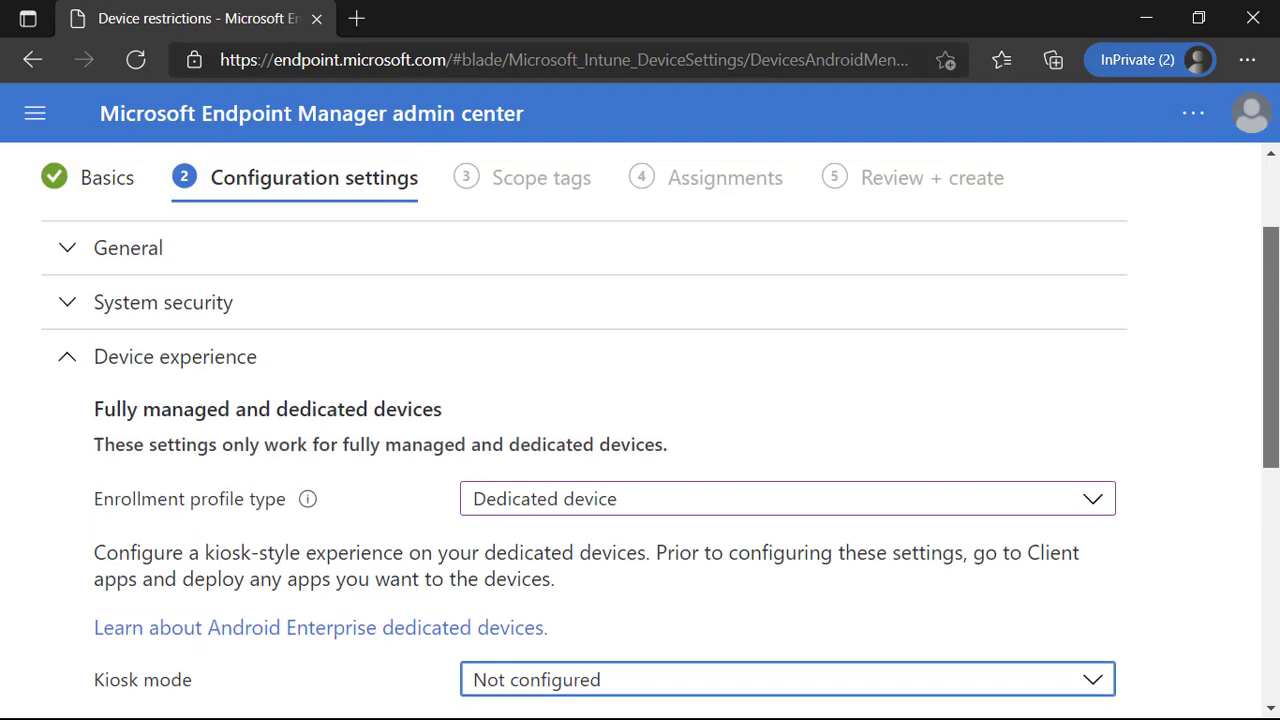
click(1215, 230)
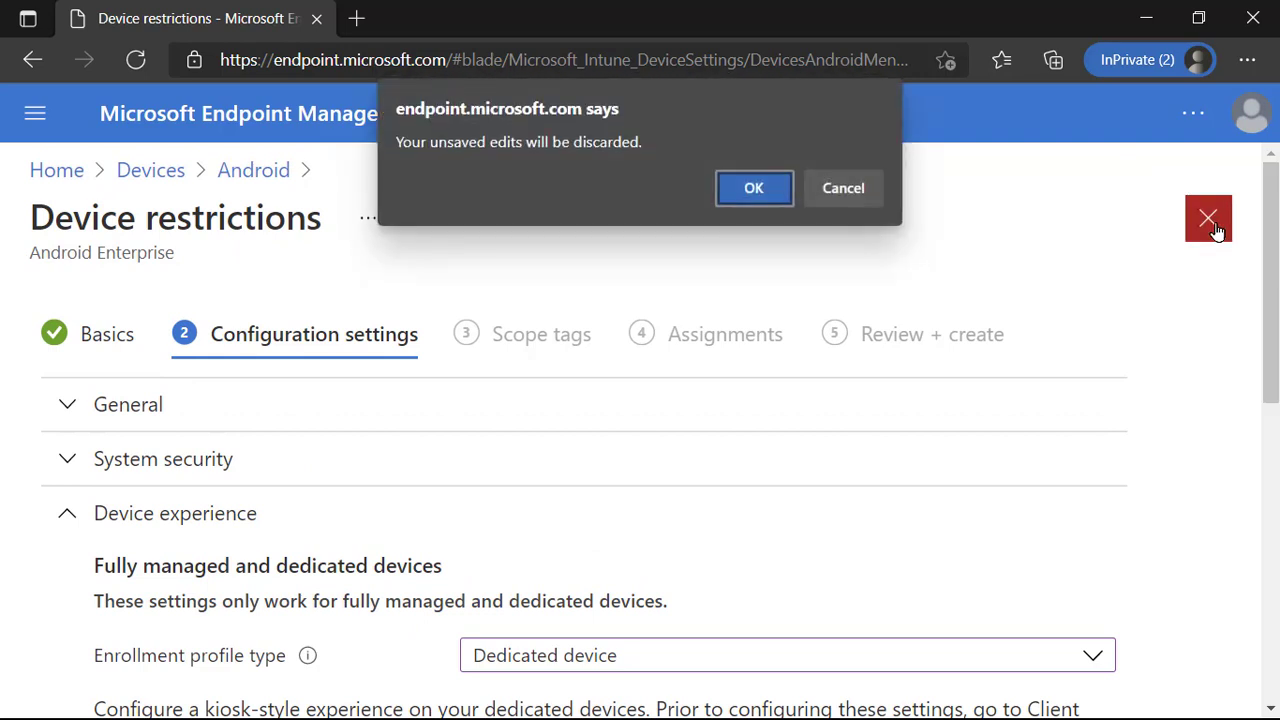
click(750, 189)
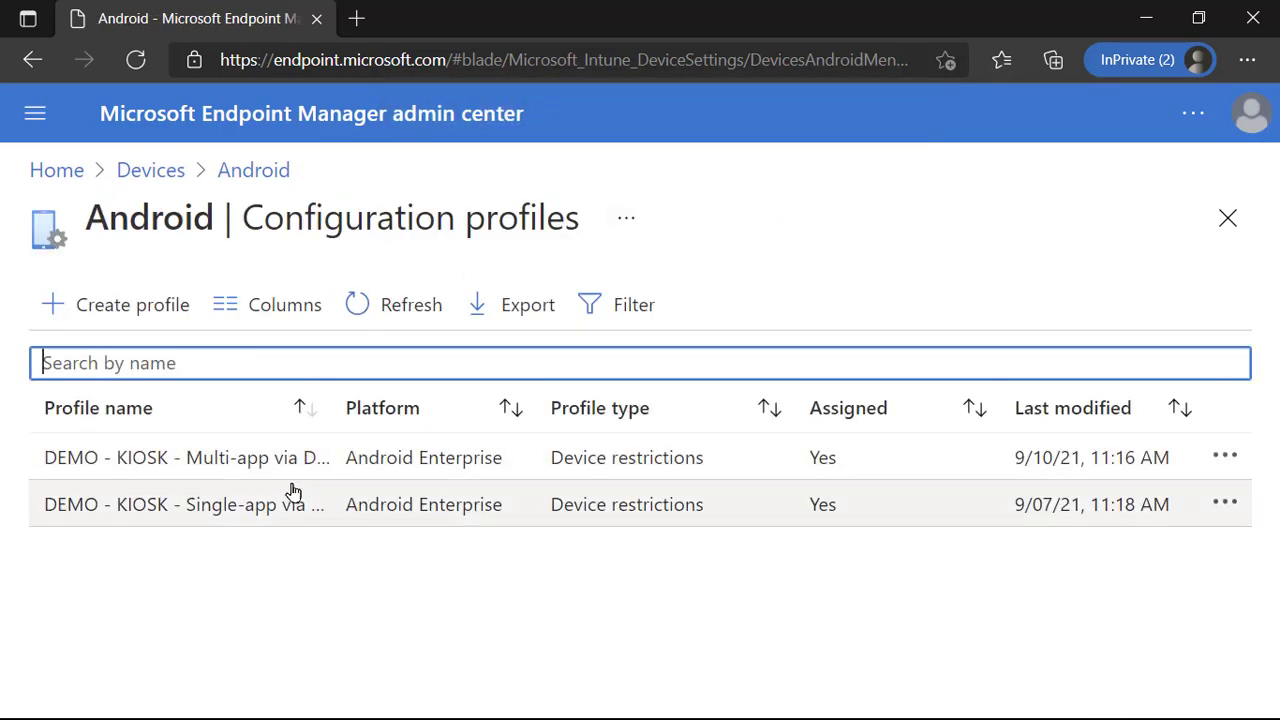
Open the single-app Android Enterprise kiosk profile and review its per-setting status
click(281, 504)
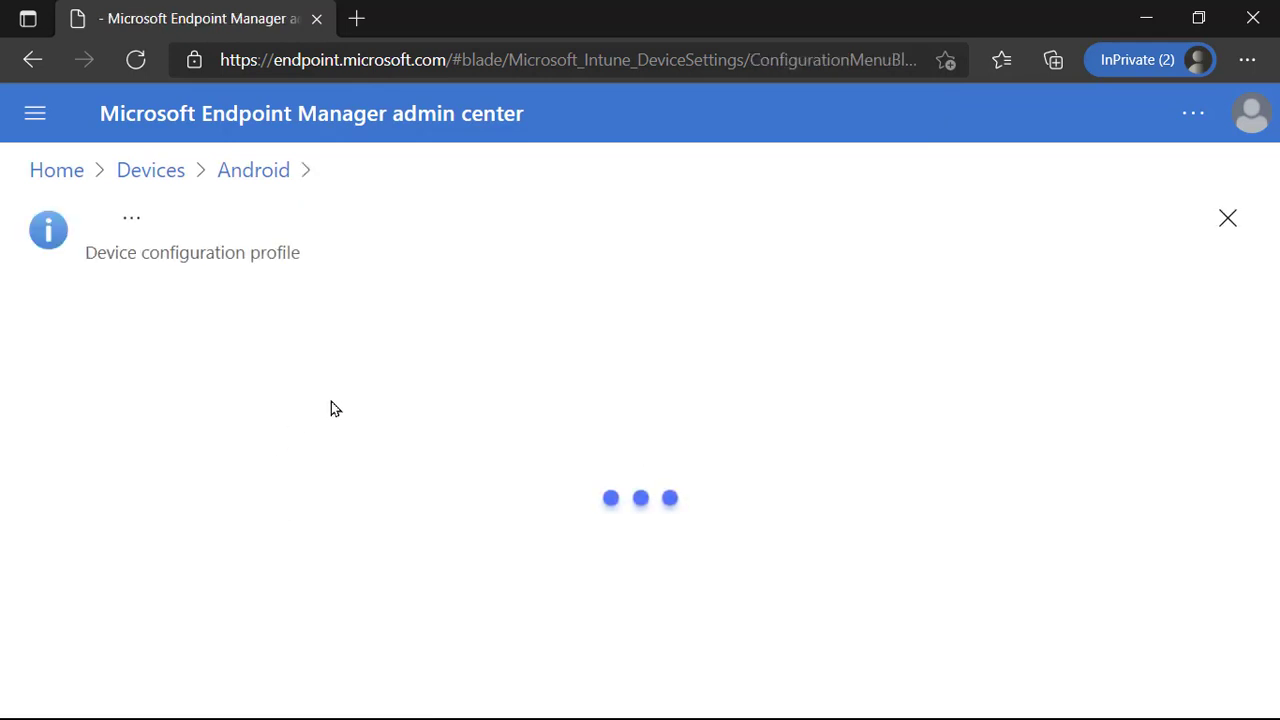
click(34, 117)
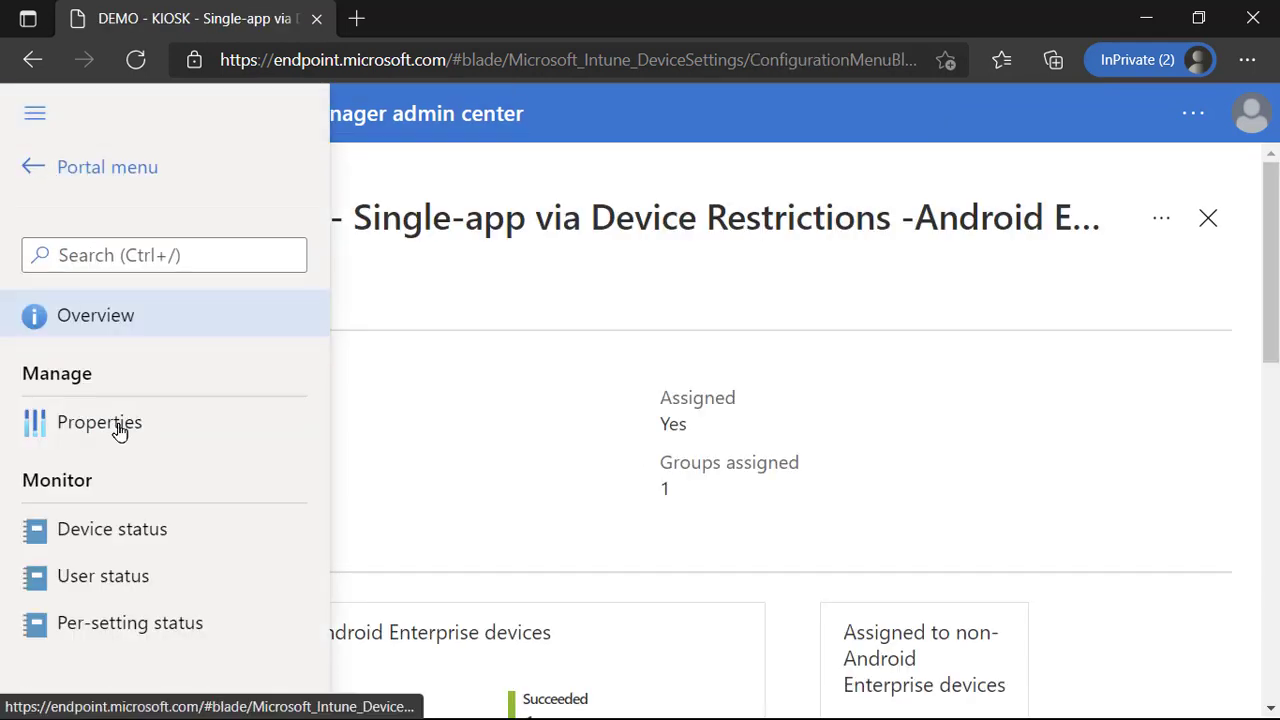
click(162, 630)
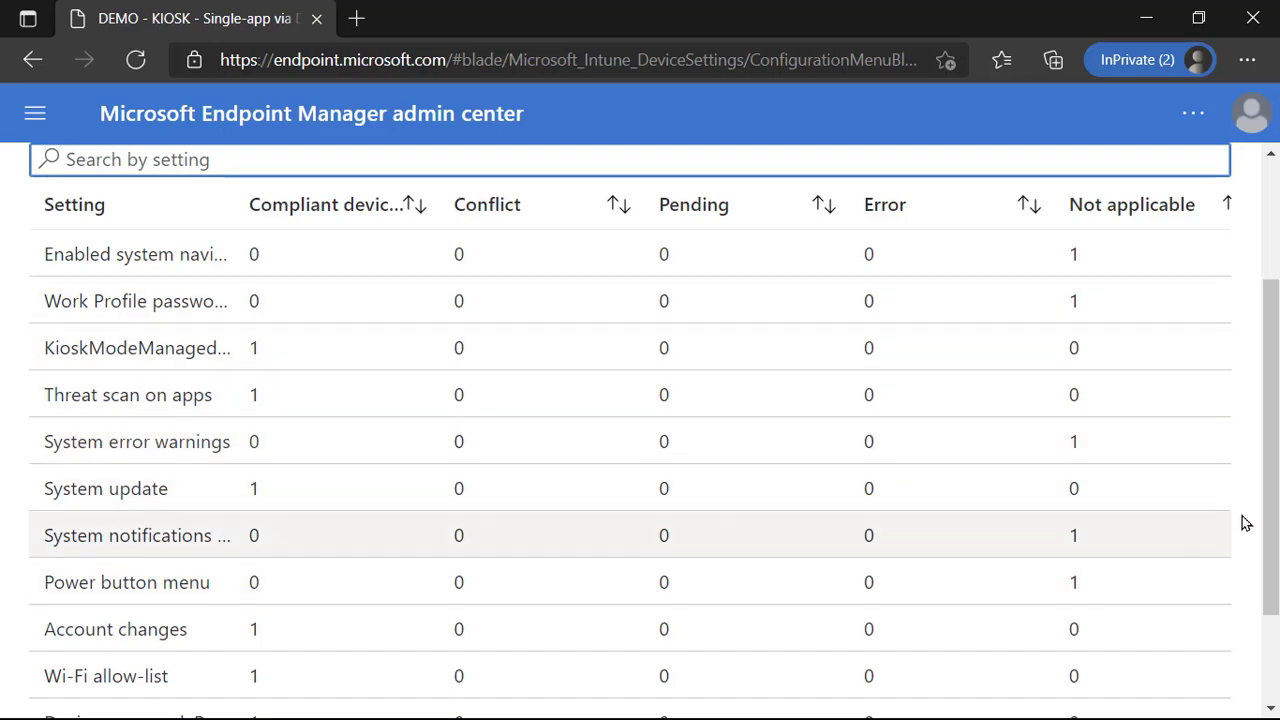
drag(1271, 451, 1253, 346)
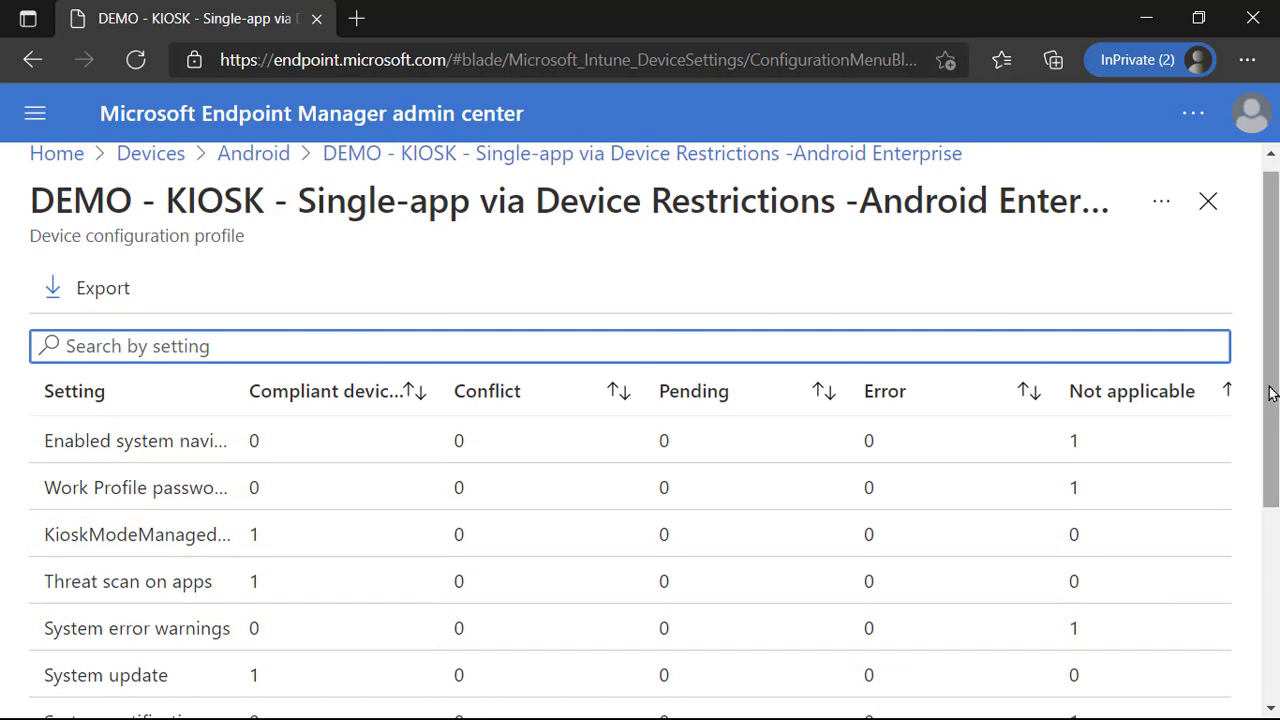
drag(1275, 392, 1272, 376)
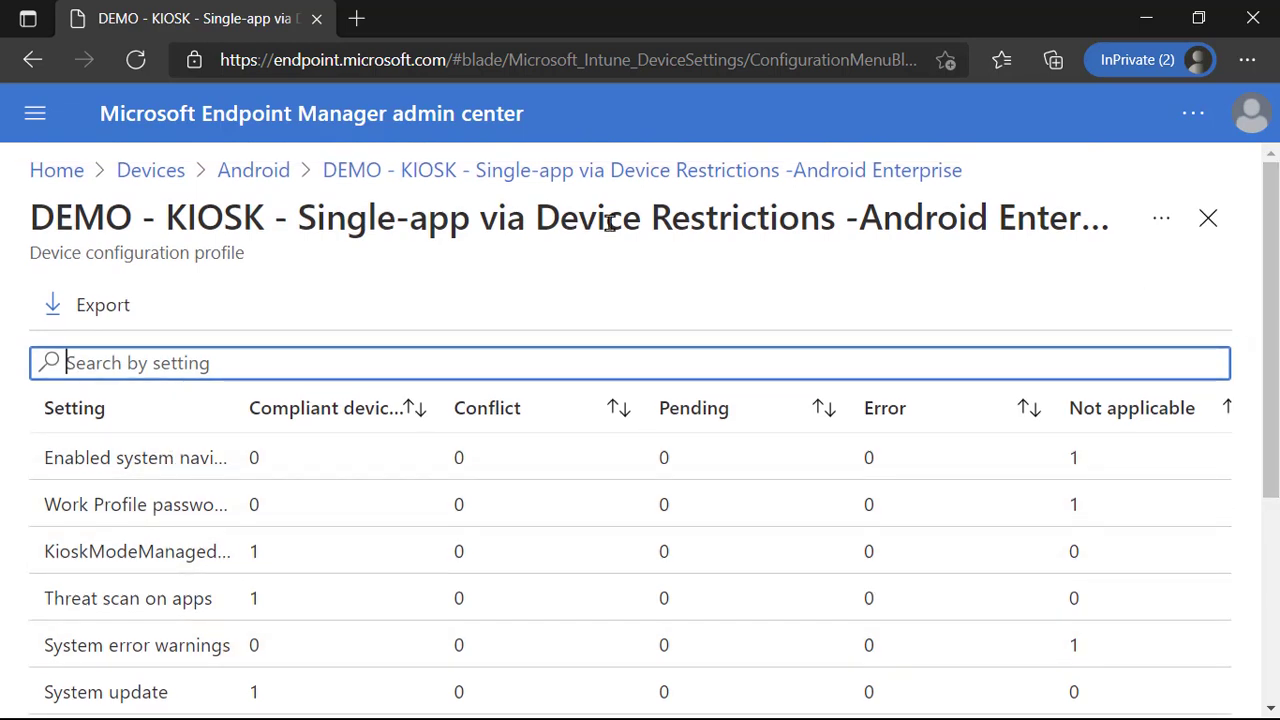
Open the single-app profile's configuration settings for editing and inspect the Device experience kiosk settings and the apps available for kiosk mode
click(35, 116)
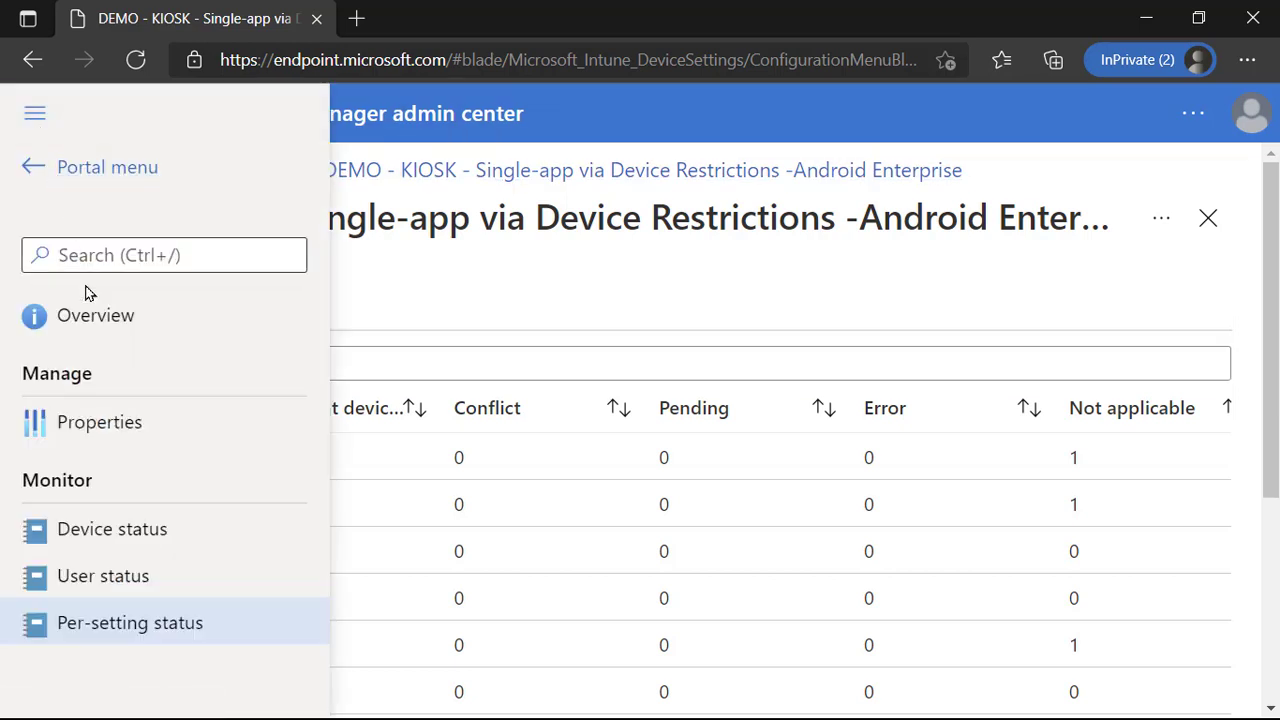
click(145, 421)
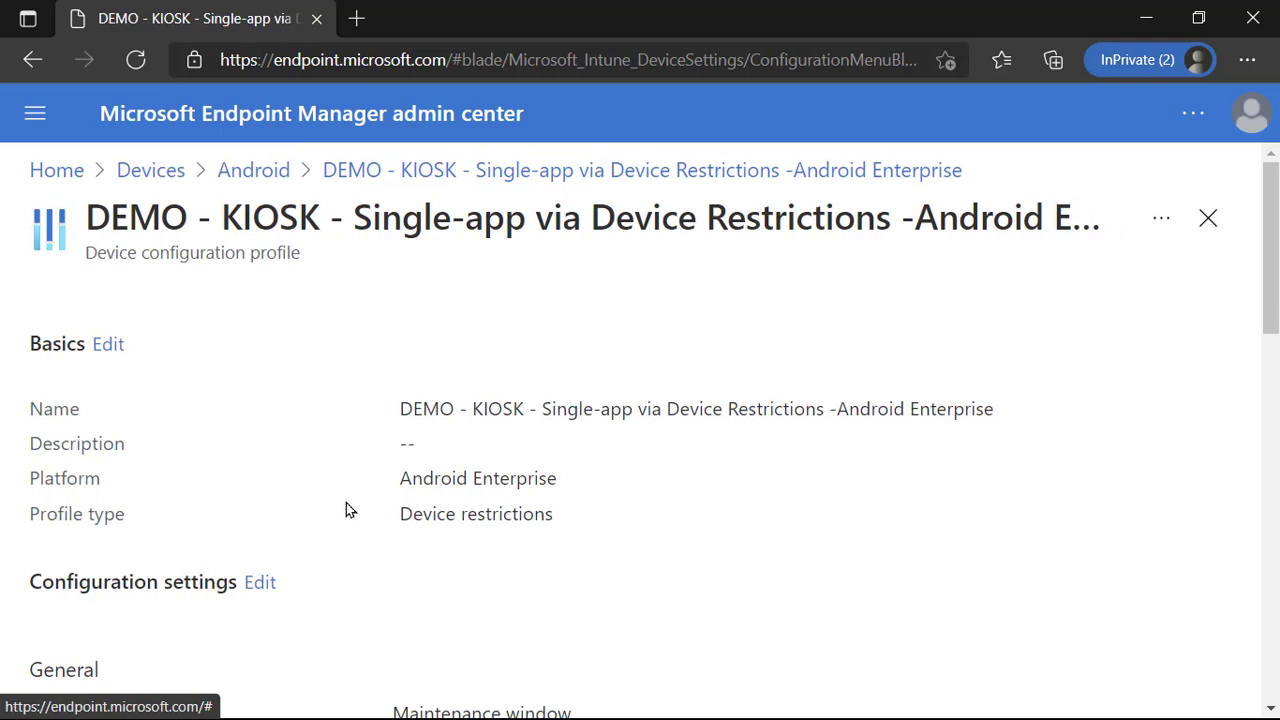
click(262, 587)
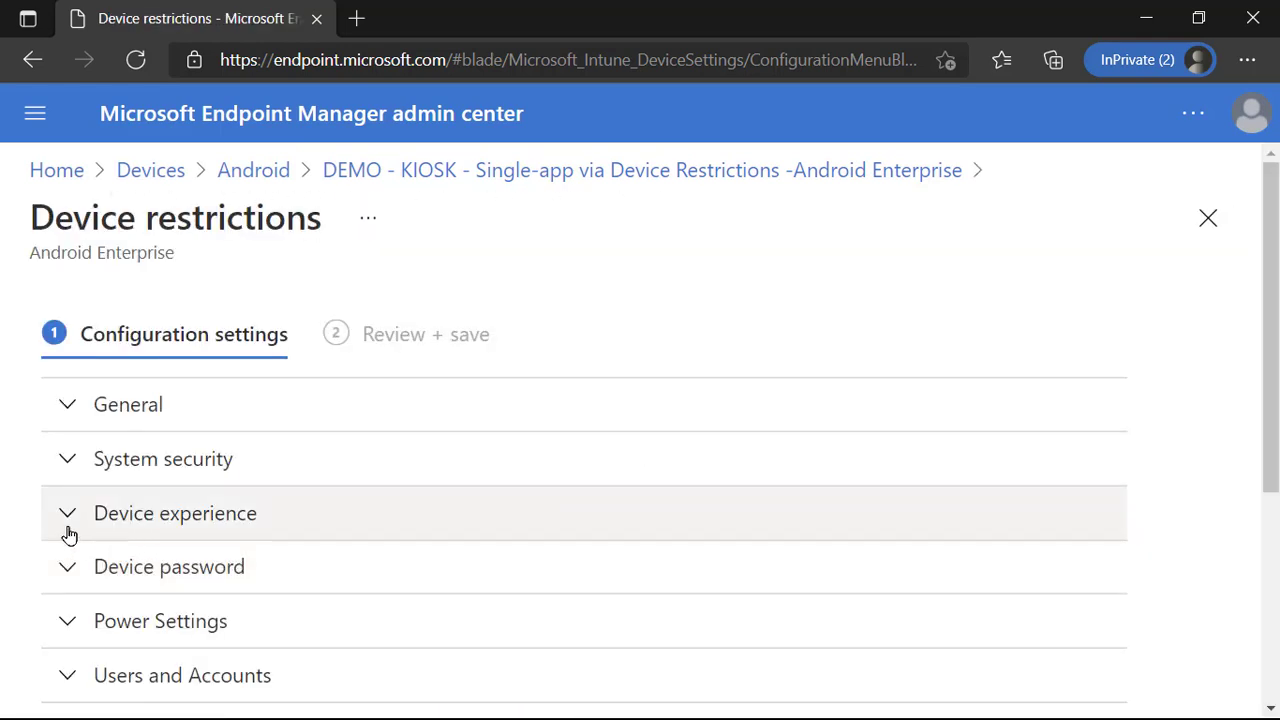
click(68, 521)
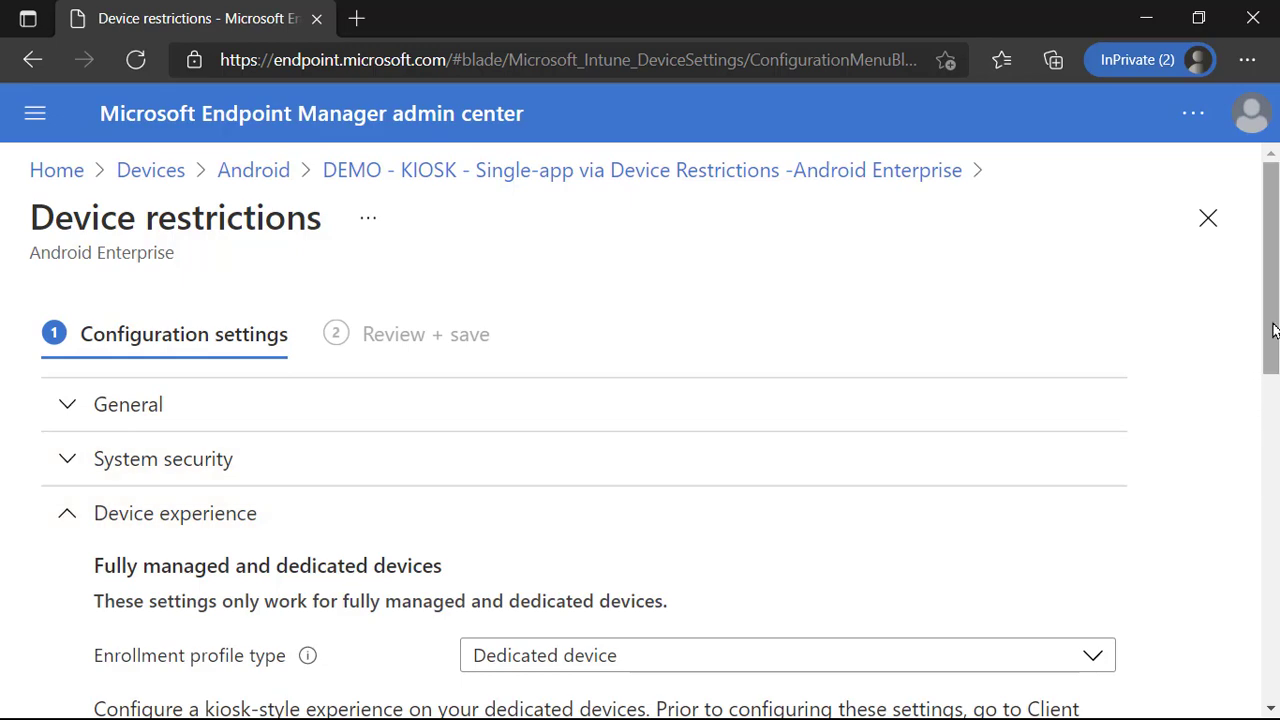
drag(1270, 329, 1270, 439)
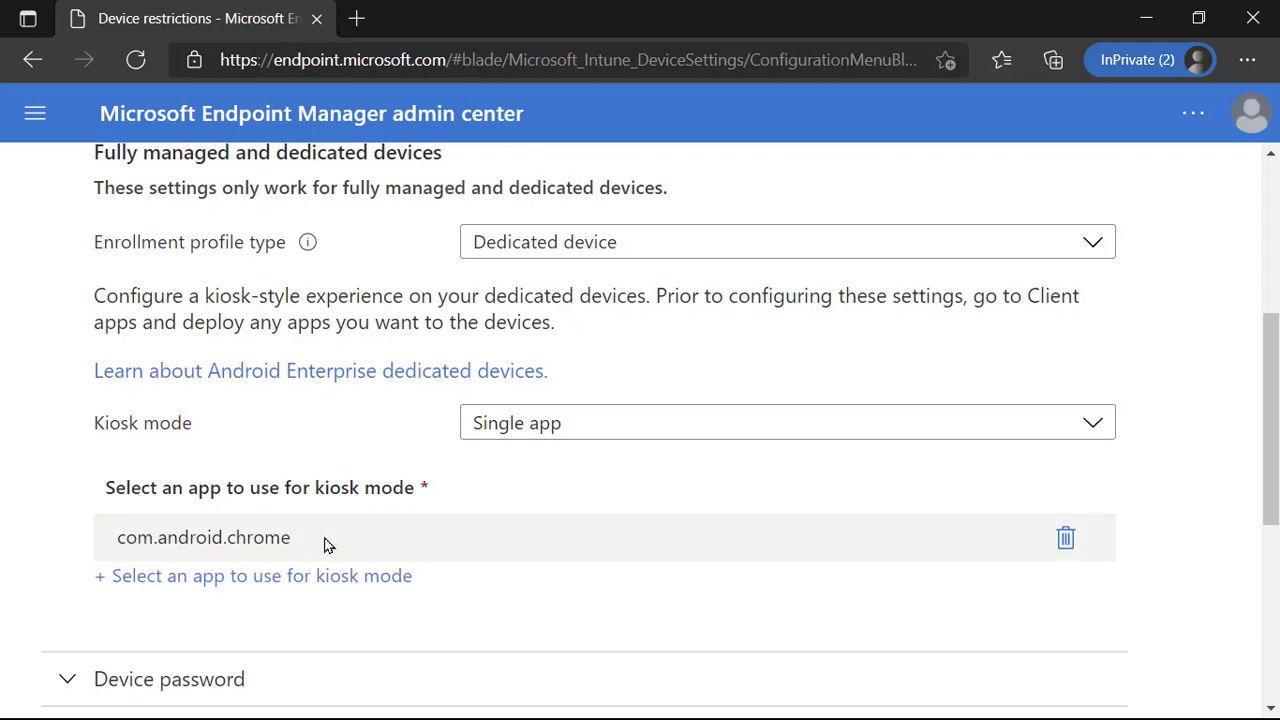
click(330, 578)
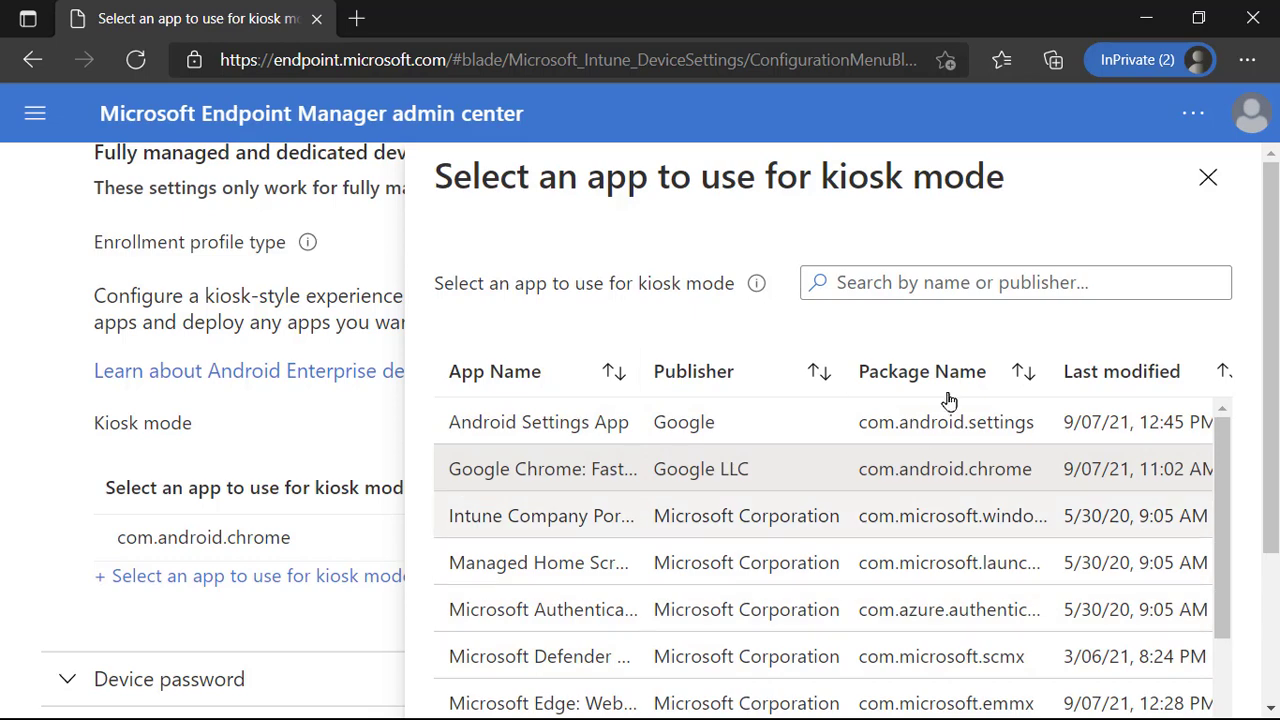
click(1217, 177)
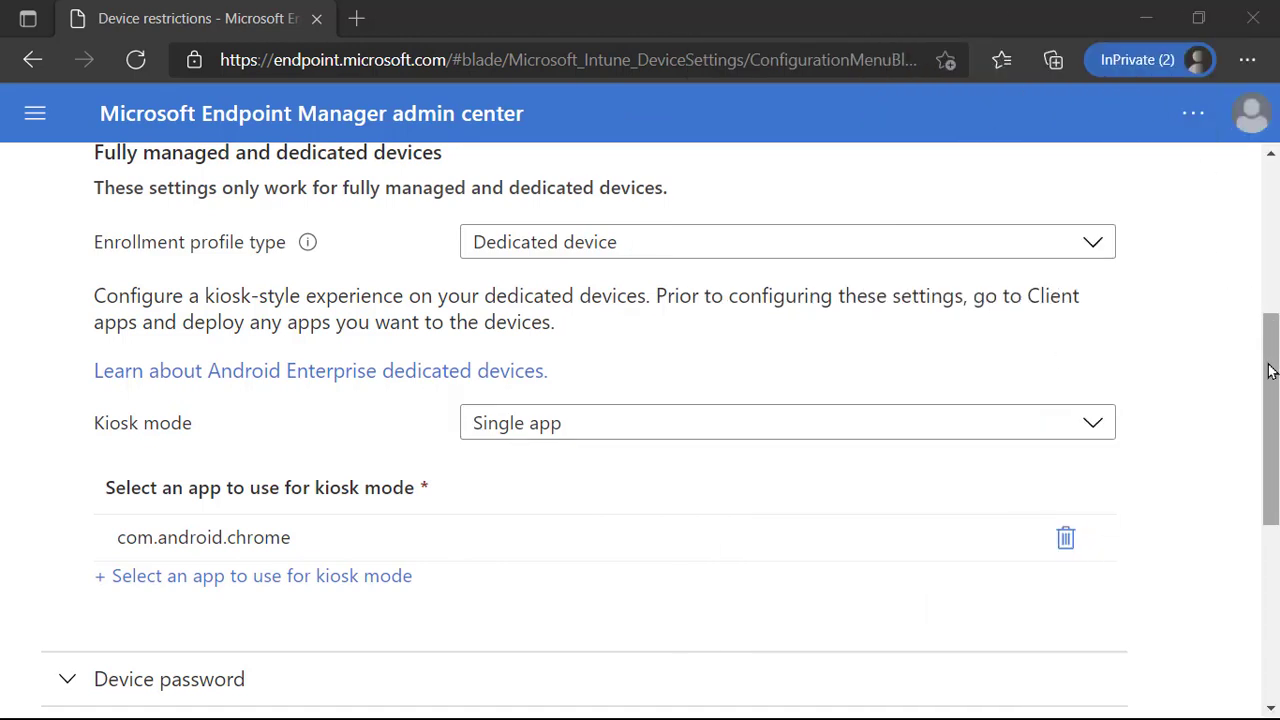
Leave the single-app profile's device restrictions, discarding unsaved edits, and return to the Android configuration profiles list
drag(1270, 371, 1275, 113)
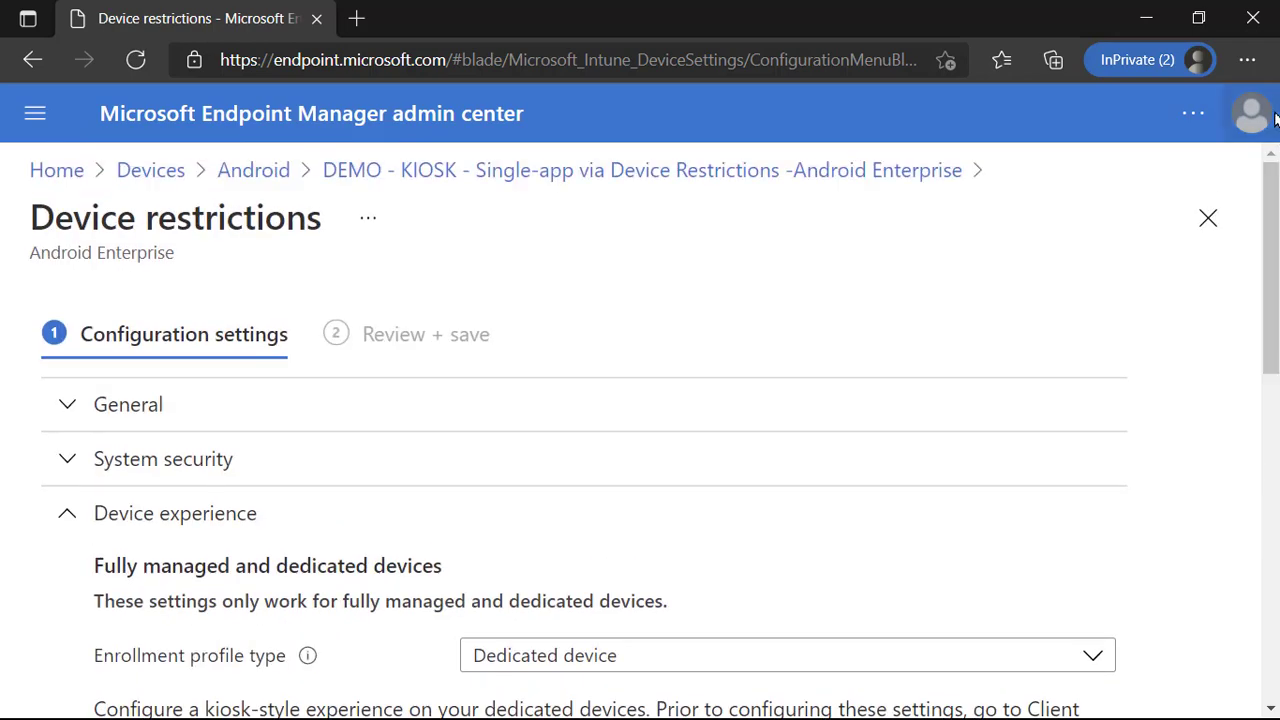
click(1207, 230)
click(764, 199)
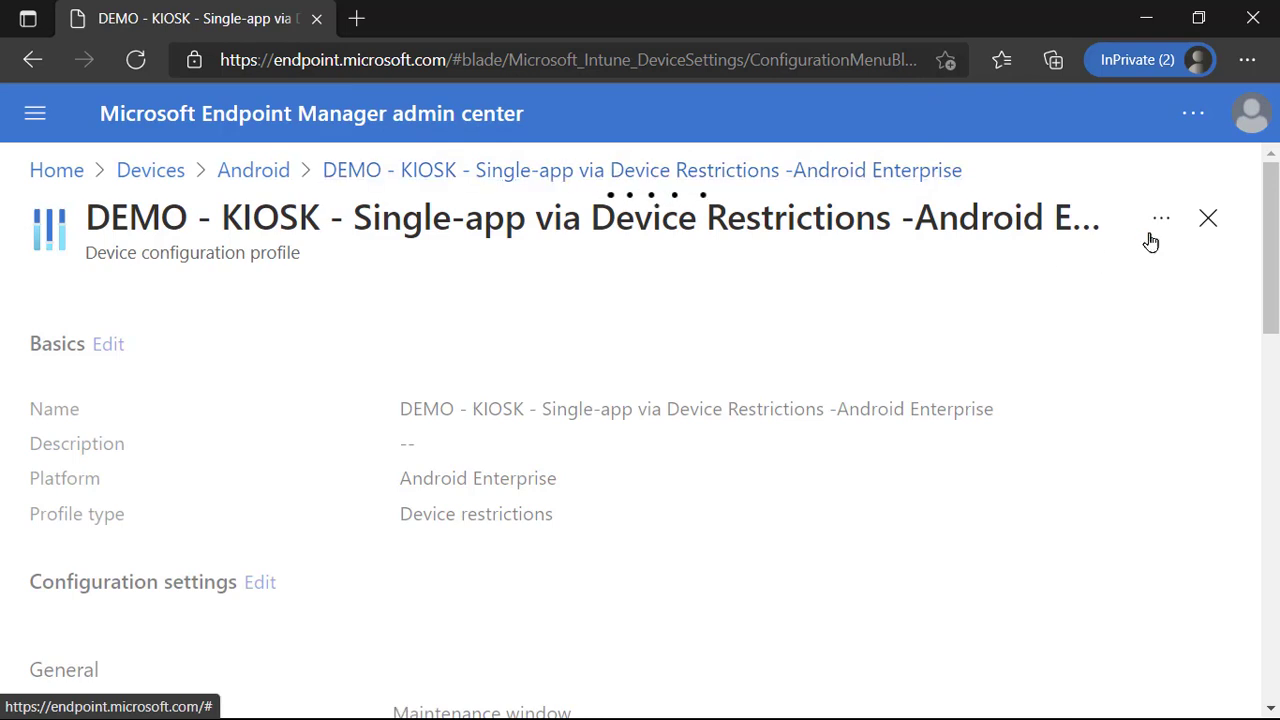
click(1208, 218)
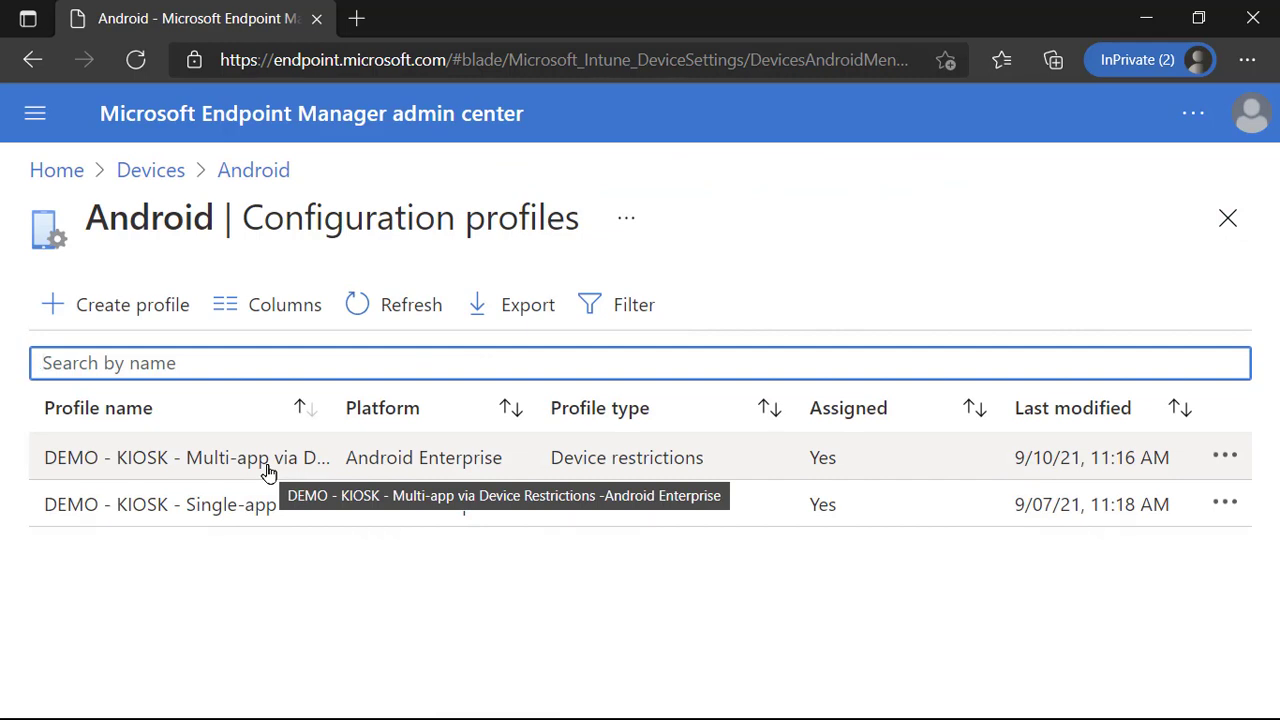
Review the per-setting status of the multi-app Android Enterprise kiosk profile and return to the profiles list
click(268, 468)
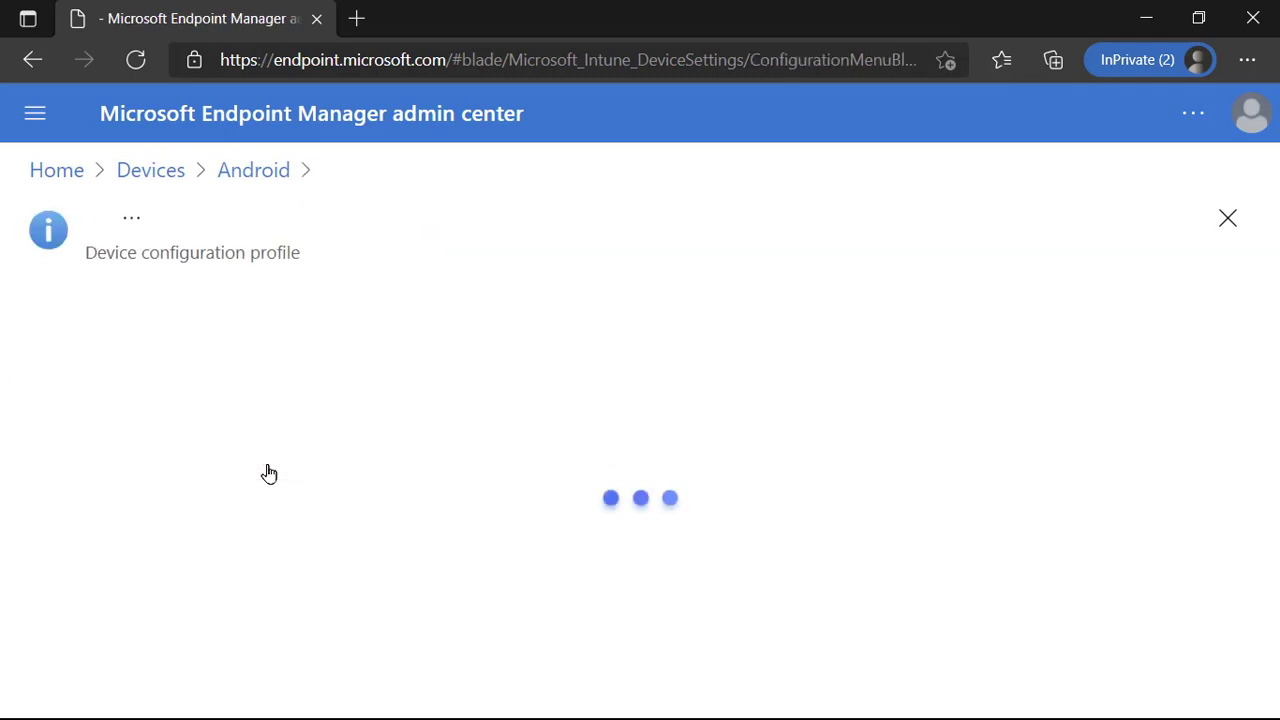
click(35, 113)
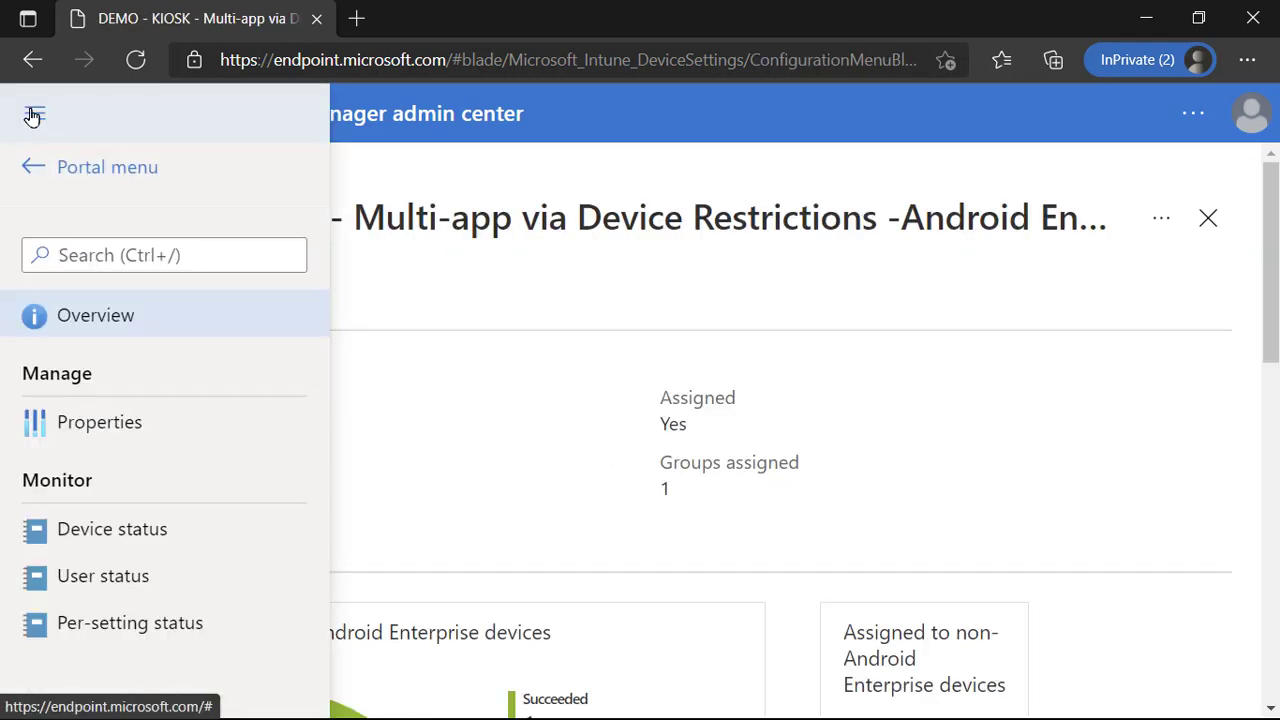
click(172, 624)
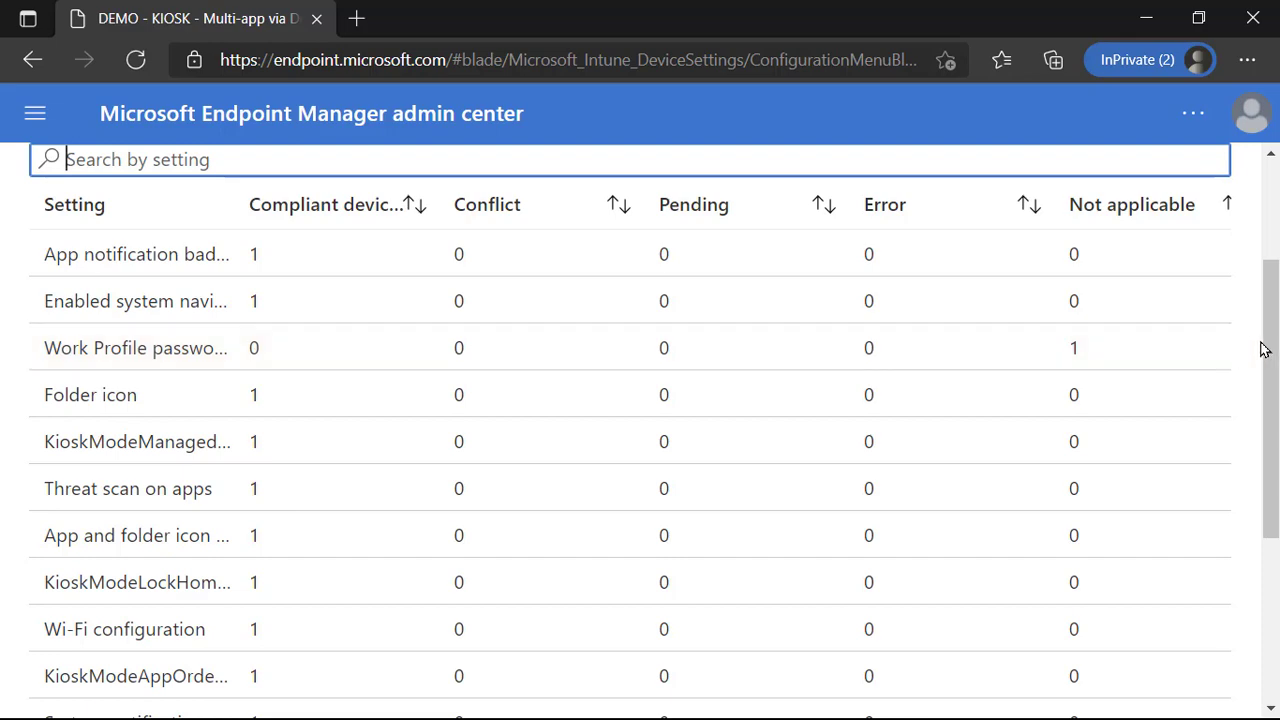
drag(1266, 349, 1243, 240)
click(1232, 243)
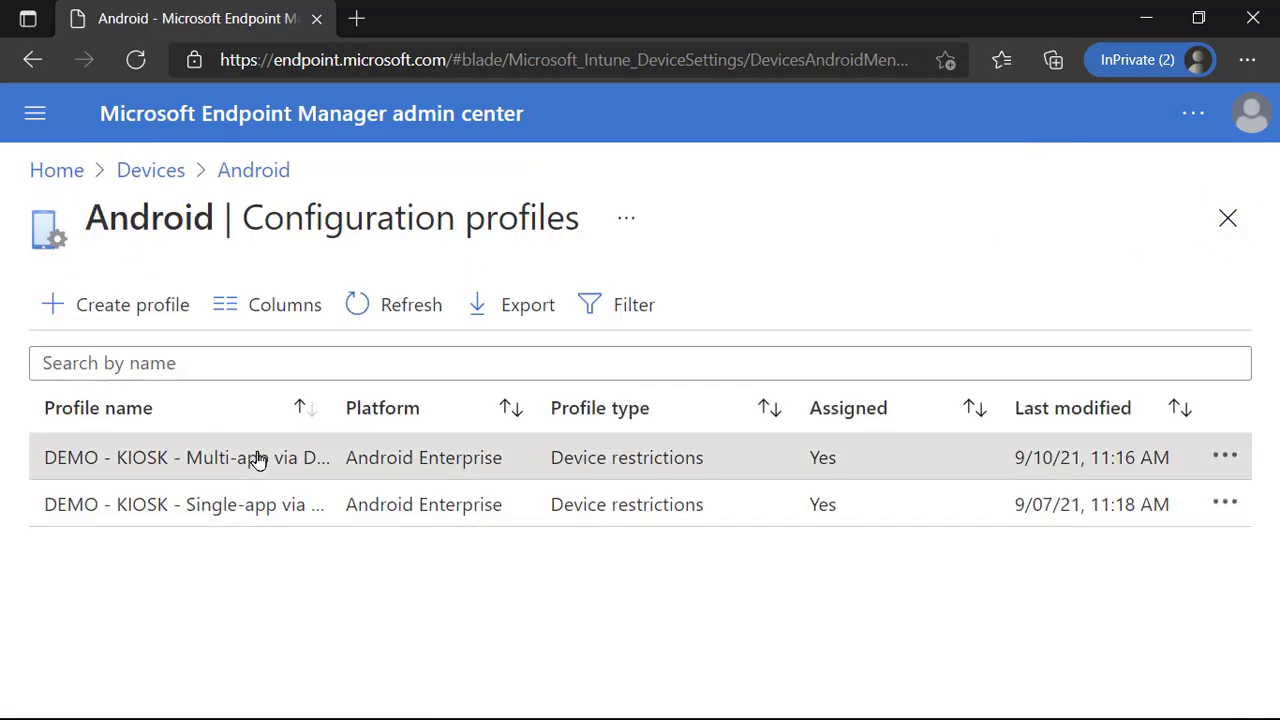
Open the multi-app profile's configuration settings for editing and examine the Device experience kiosk mode and its app list
click(257, 457)
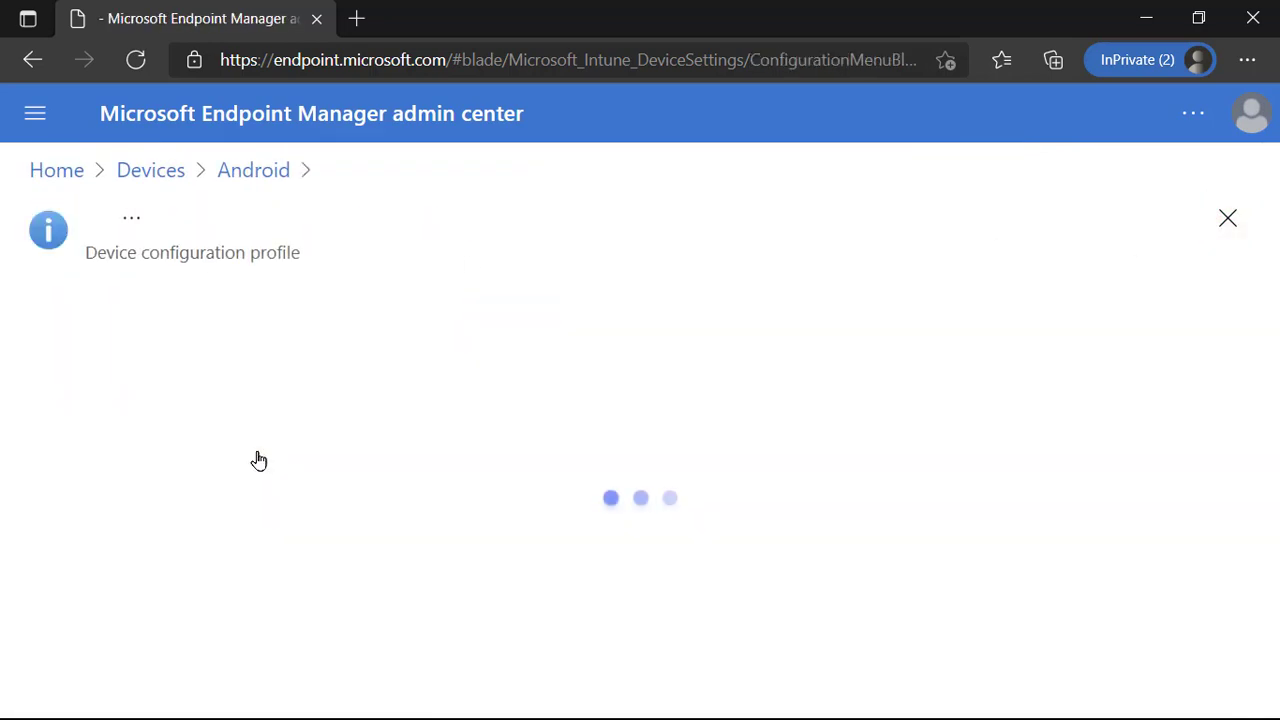
click(35, 113)
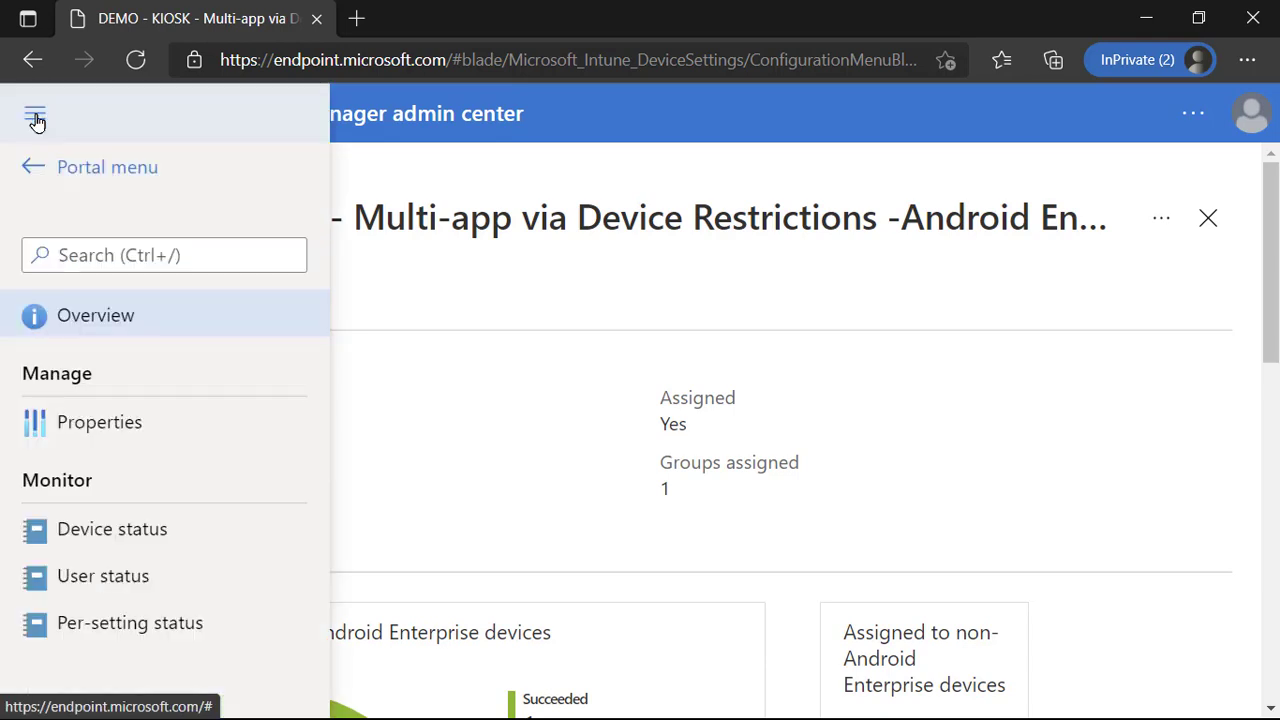
click(101, 422)
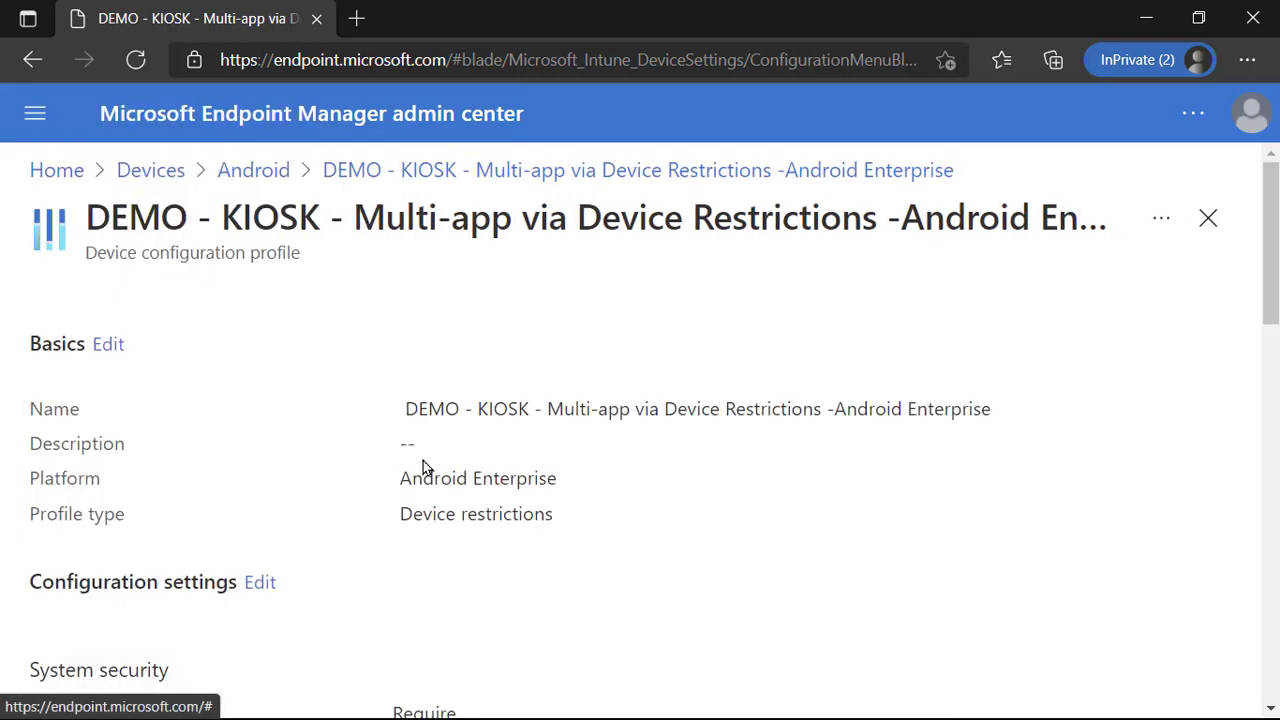
click(259, 581)
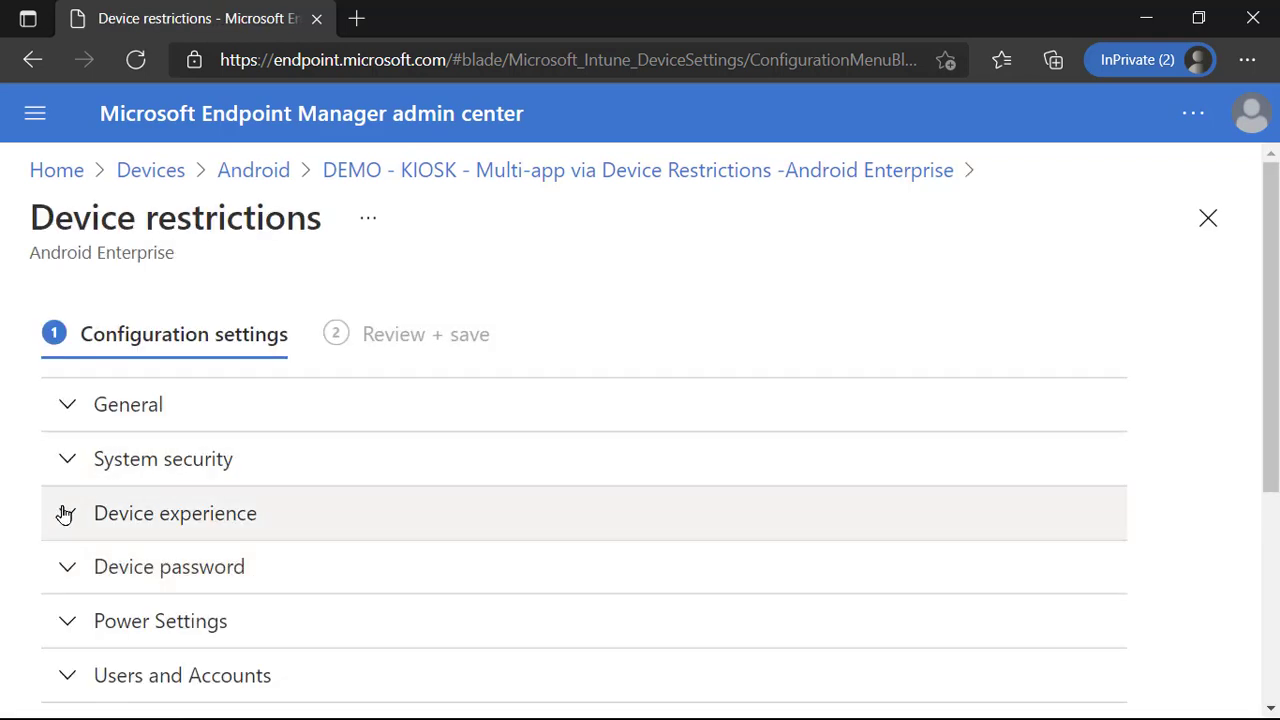
click(64, 513)
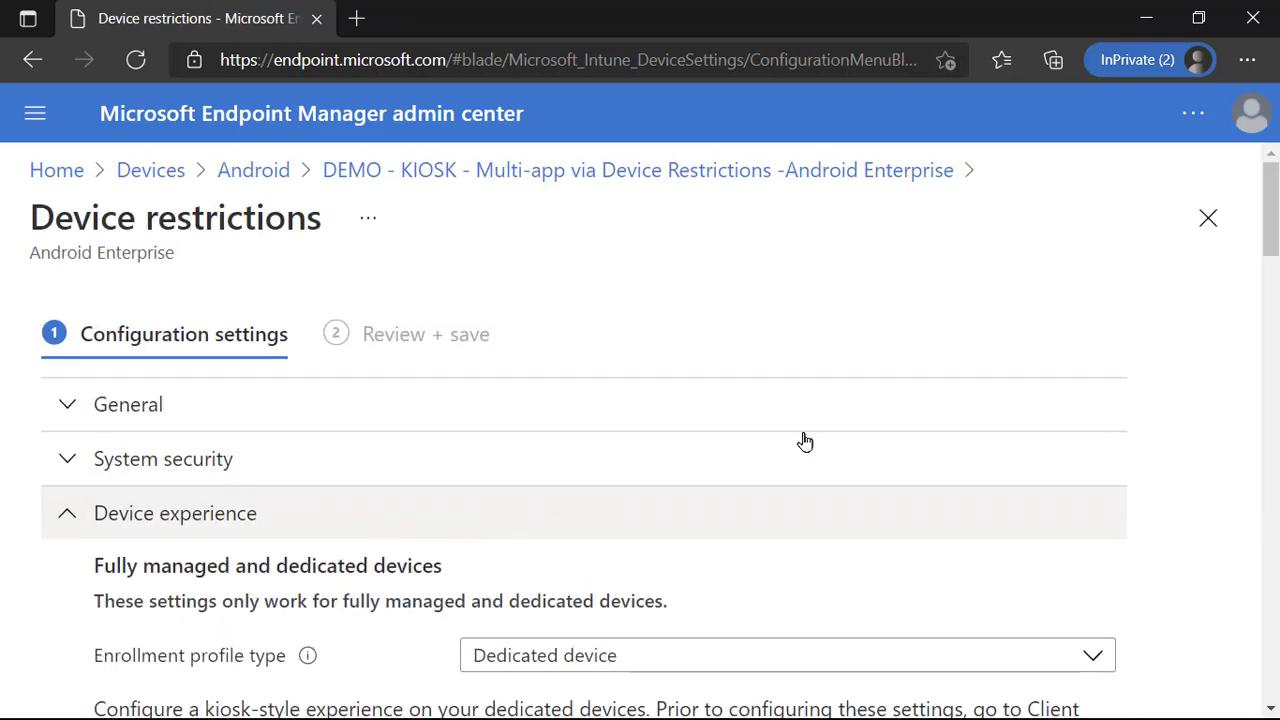
drag(1274, 226, 1277, 286)
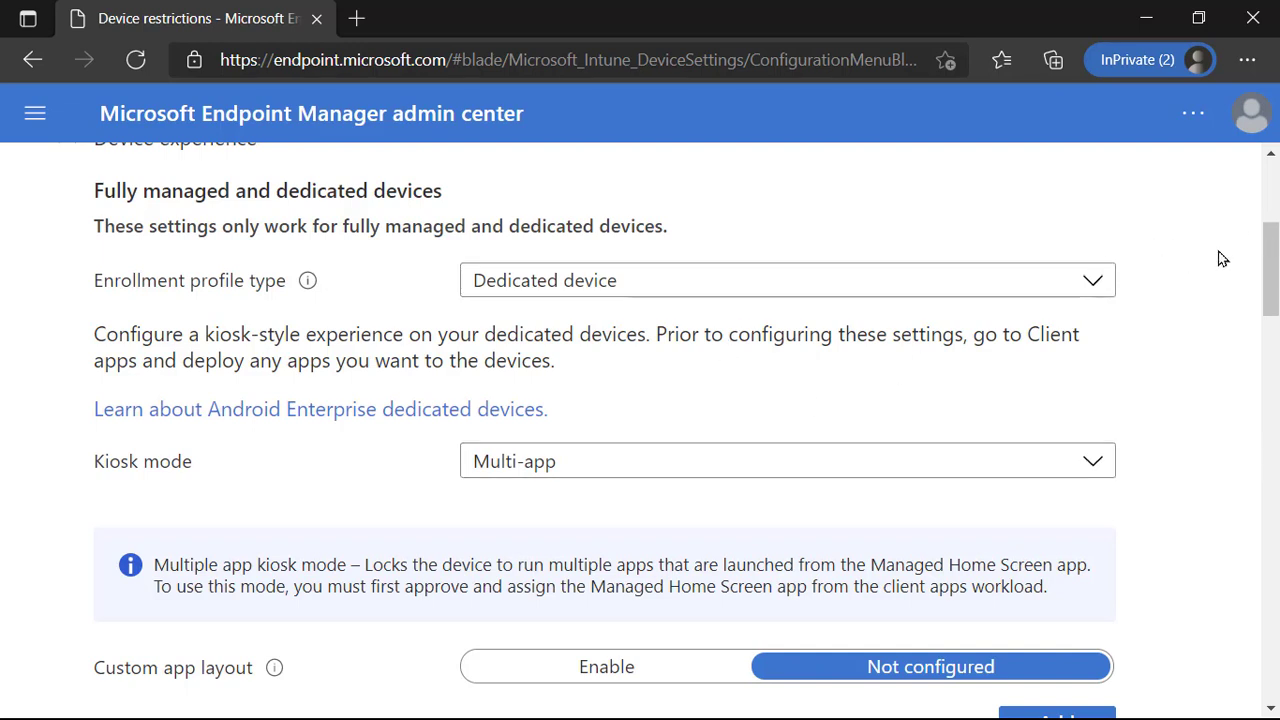
drag(1270, 258, 1275, 344)
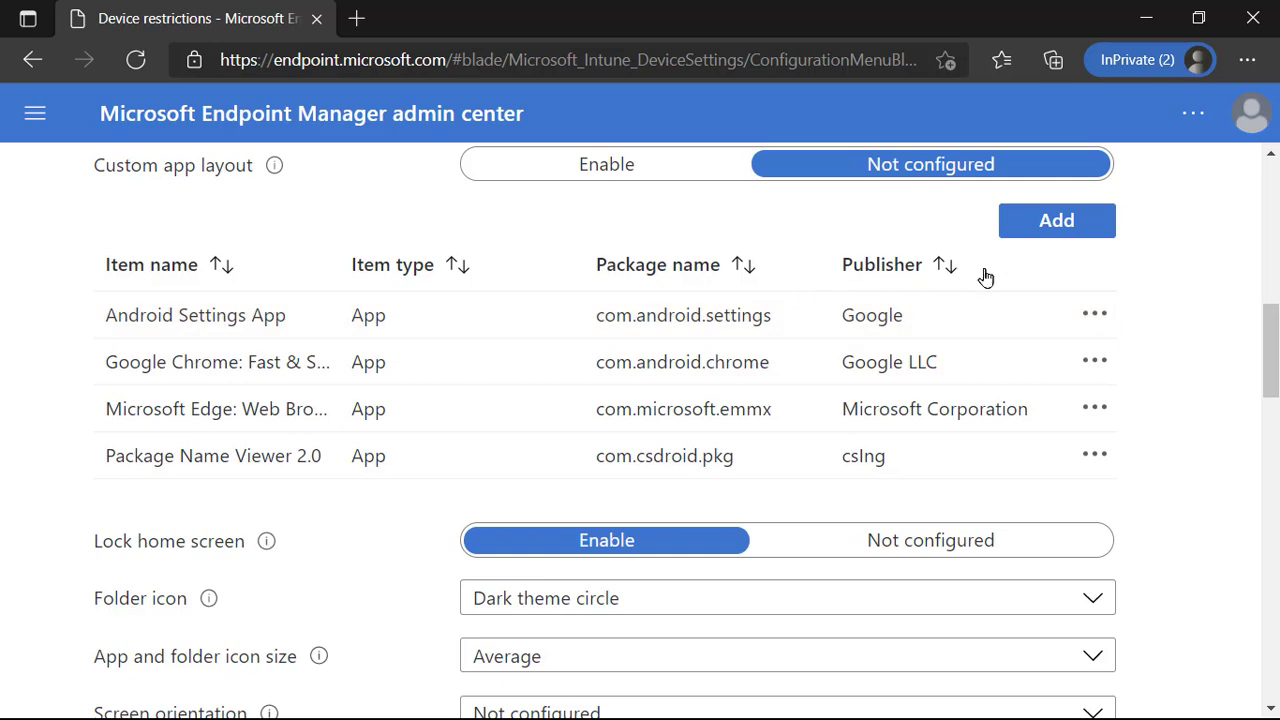
Check the options for the Android Settings App entry and view the items that can be added, without adding any
click(1095, 315)
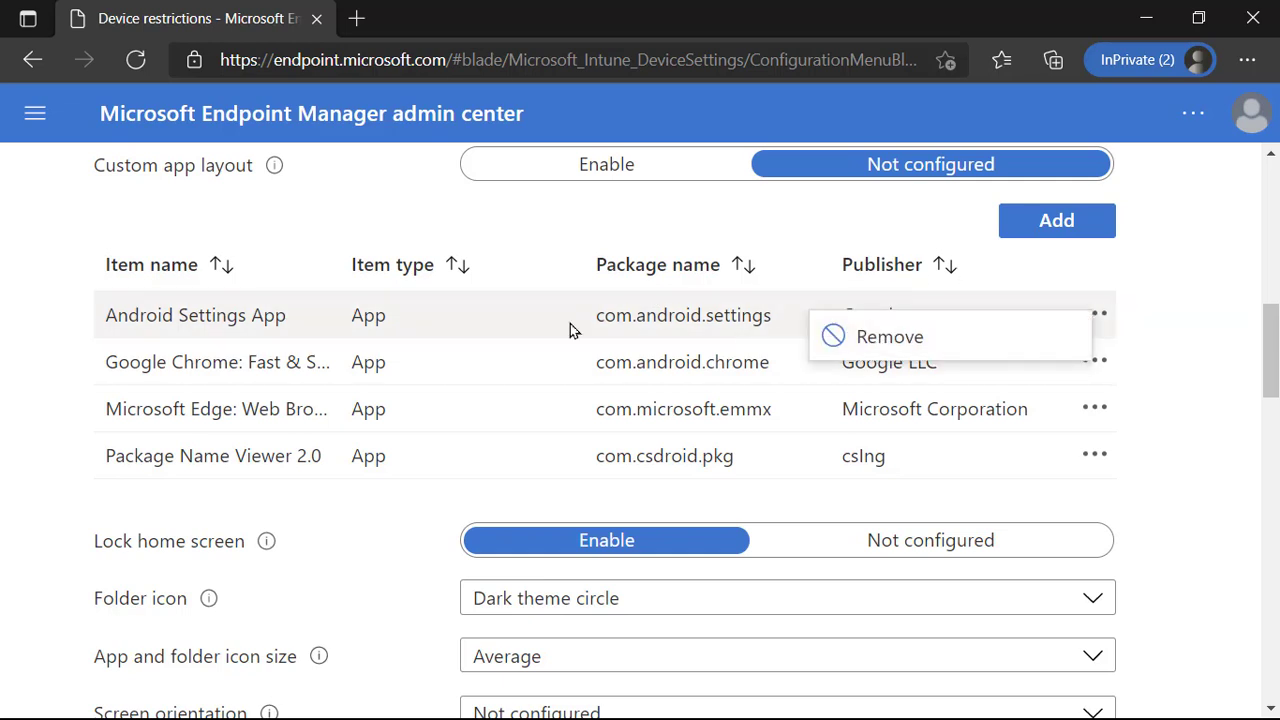
click(284, 316)
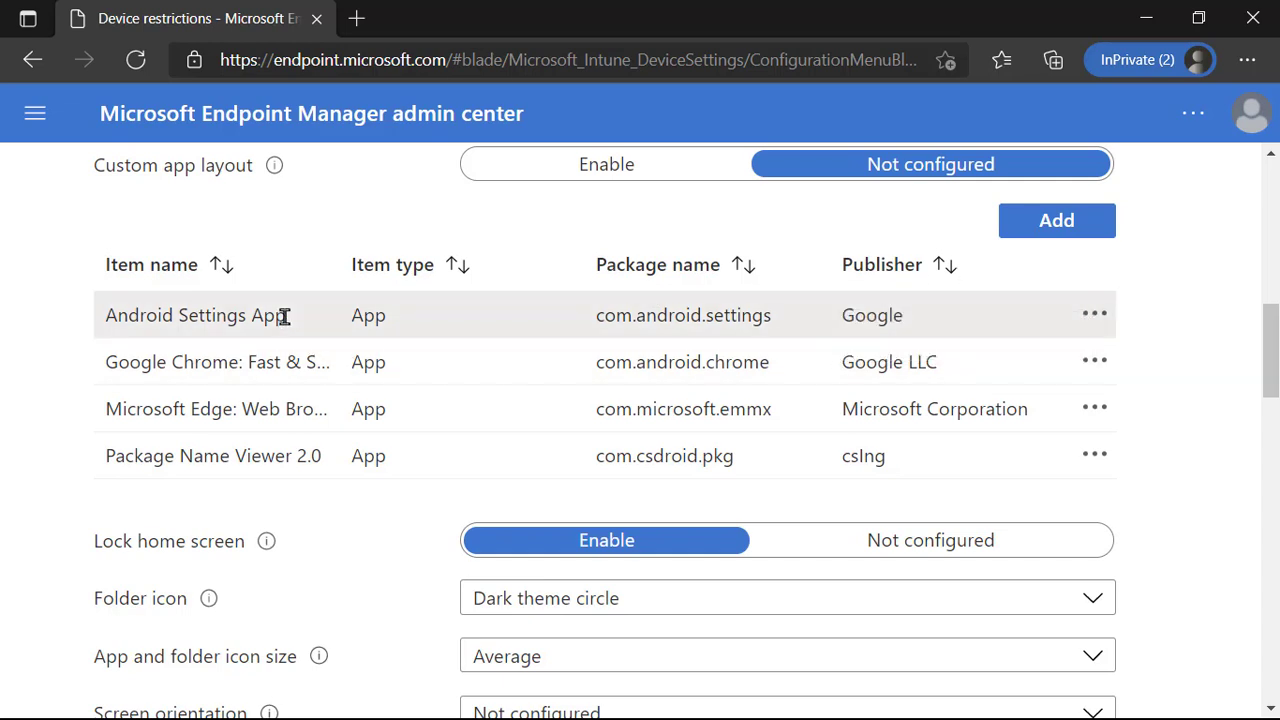
click(1060, 238)
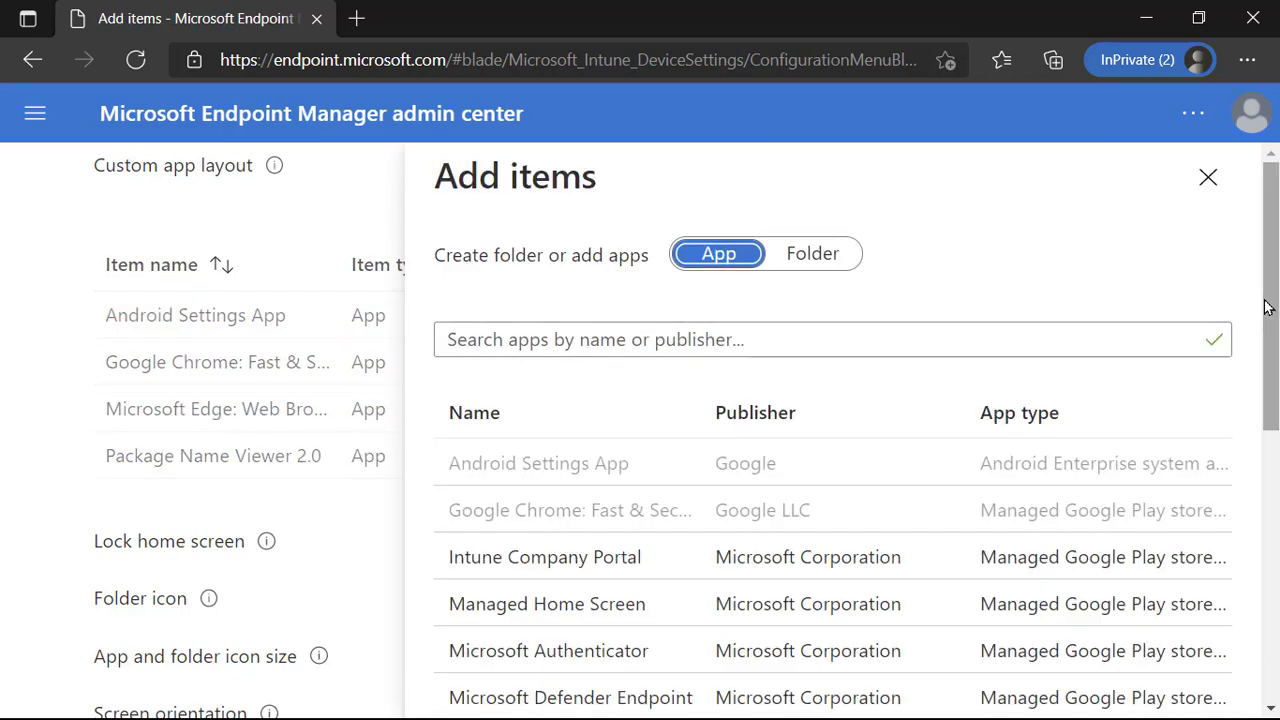
click(1219, 344)
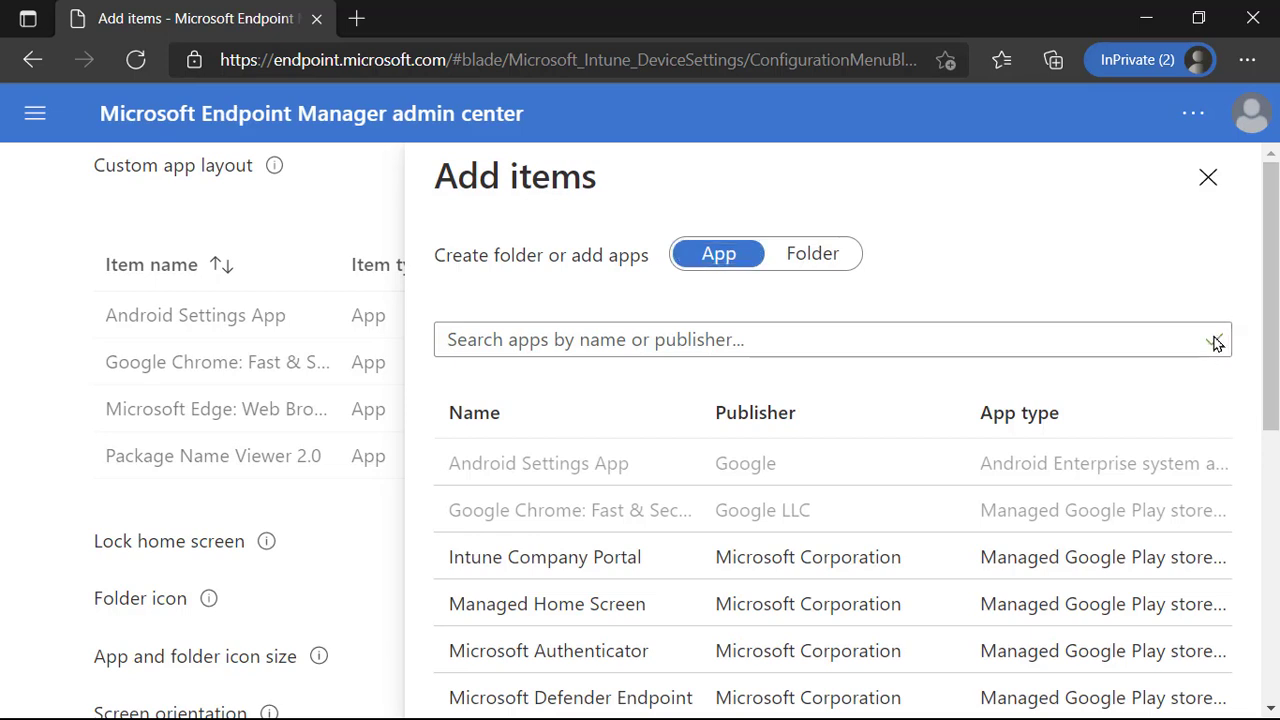
click(1208, 177)
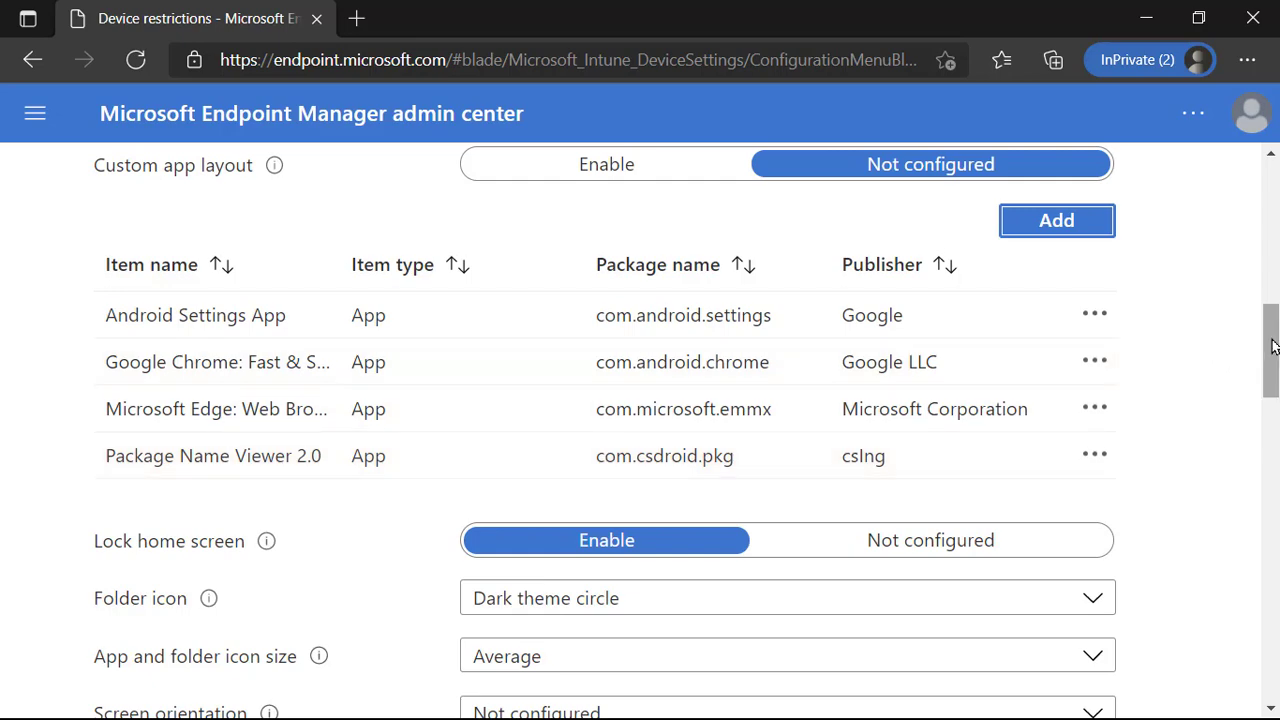
Examine the multi-app home screen and leave-kiosk settings, and exit the device restrictions editor, discarding unsaved edits
drag(1271, 346, 1262, 401)
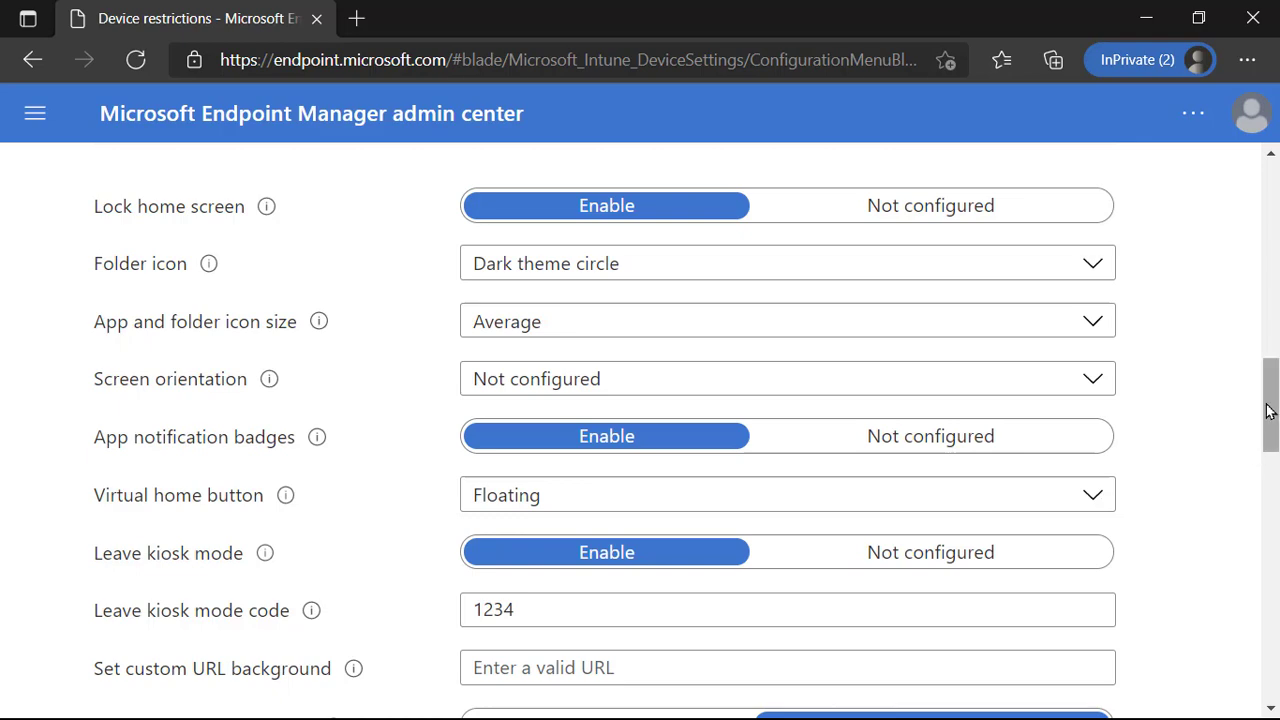
drag(1268, 425, 1273, 205)
click(1208, 218)
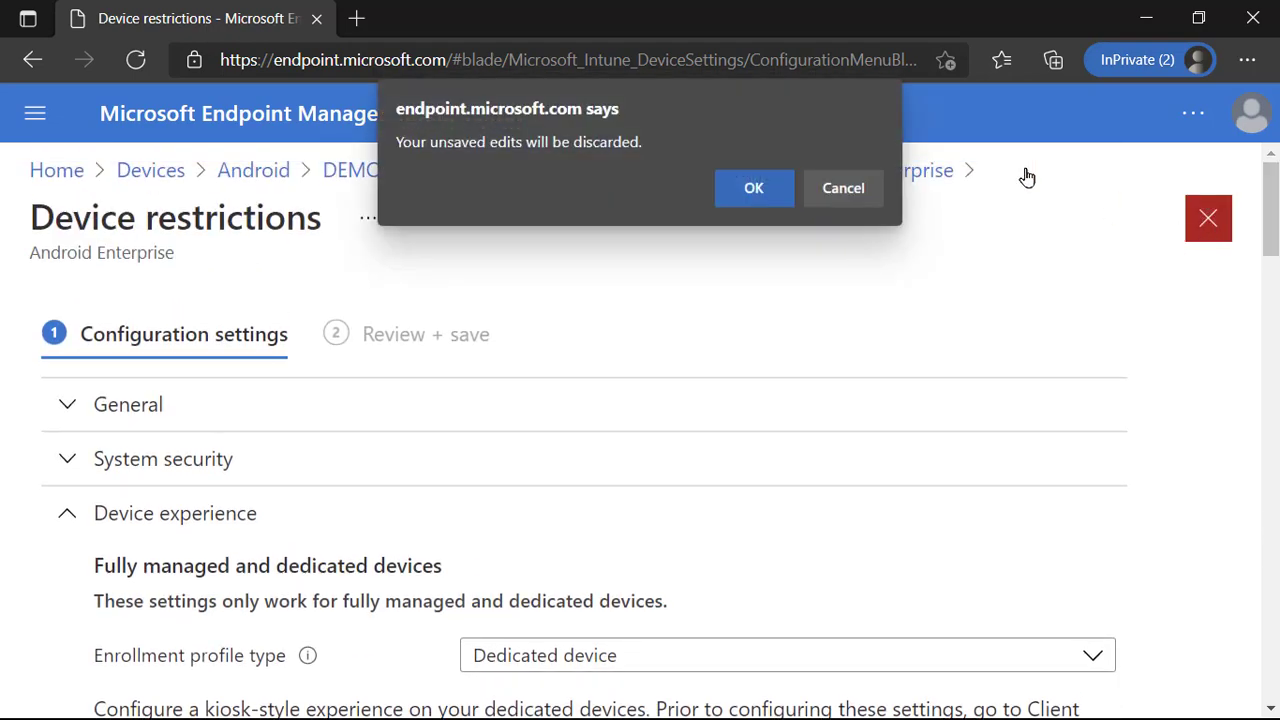
click(755, 191)
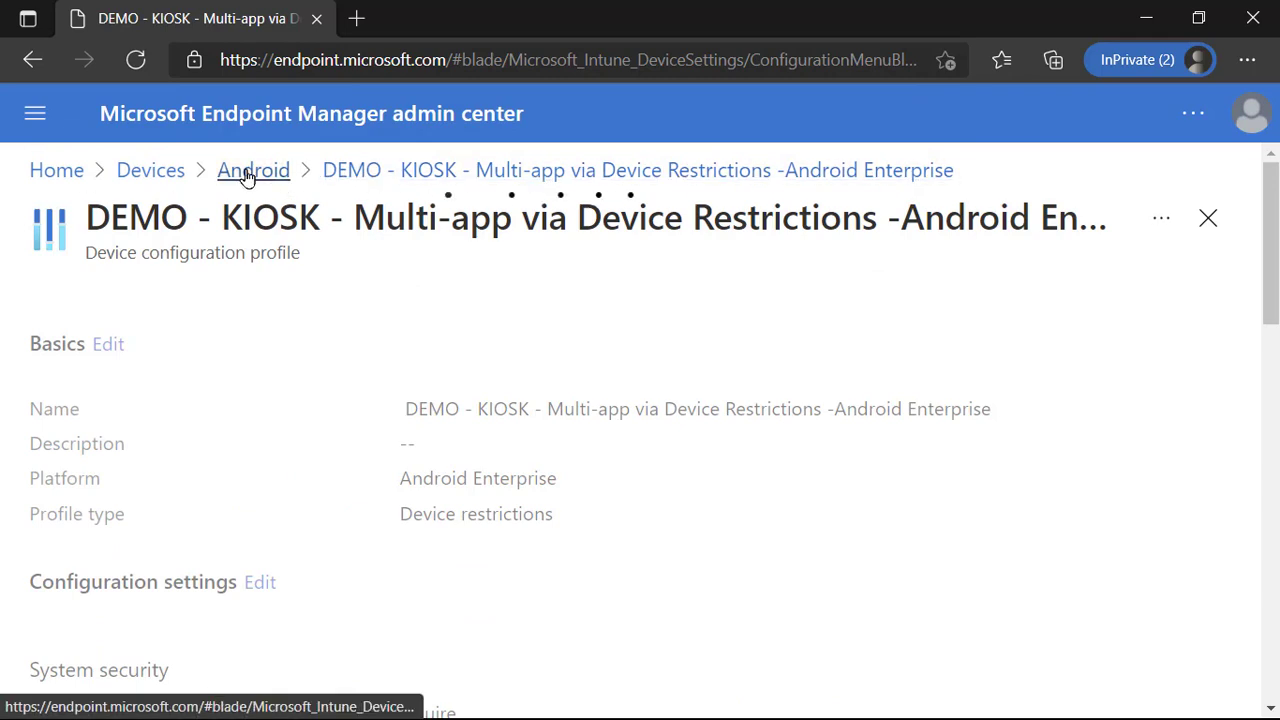
Open the Android apps list in the Apps area and review each app's type and assignment status
click(42, 120)
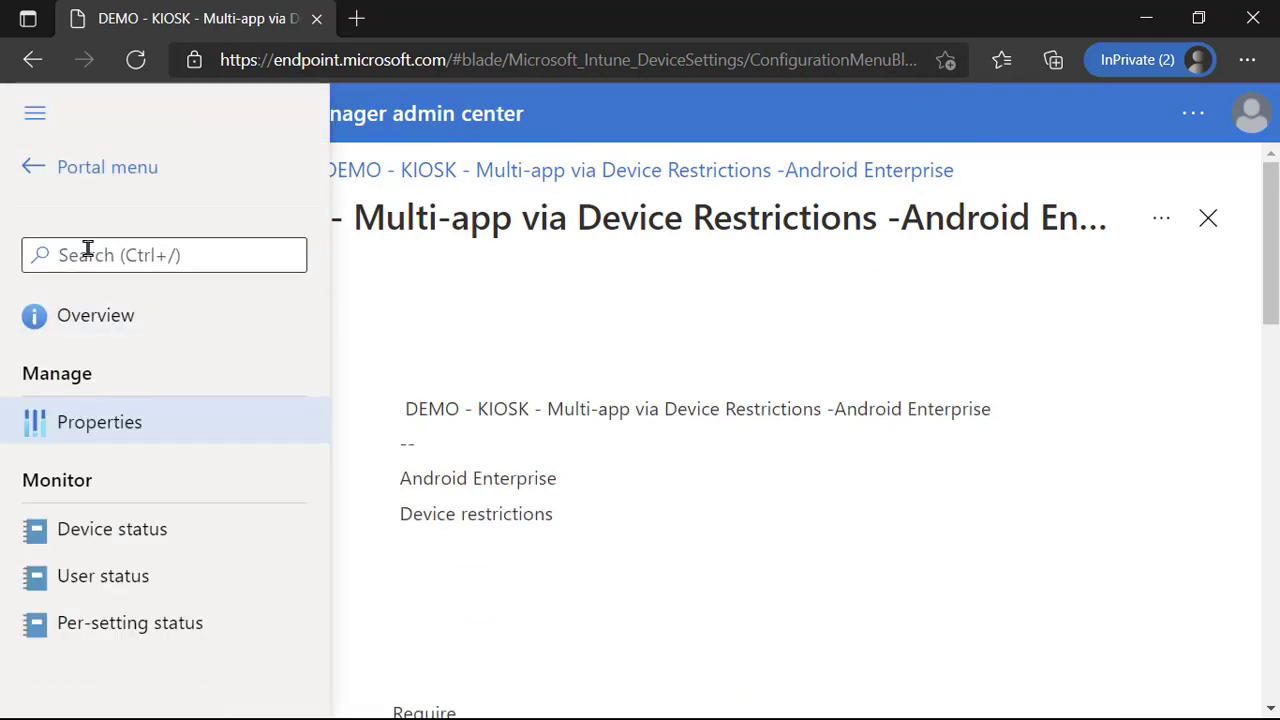
click(106, 172)
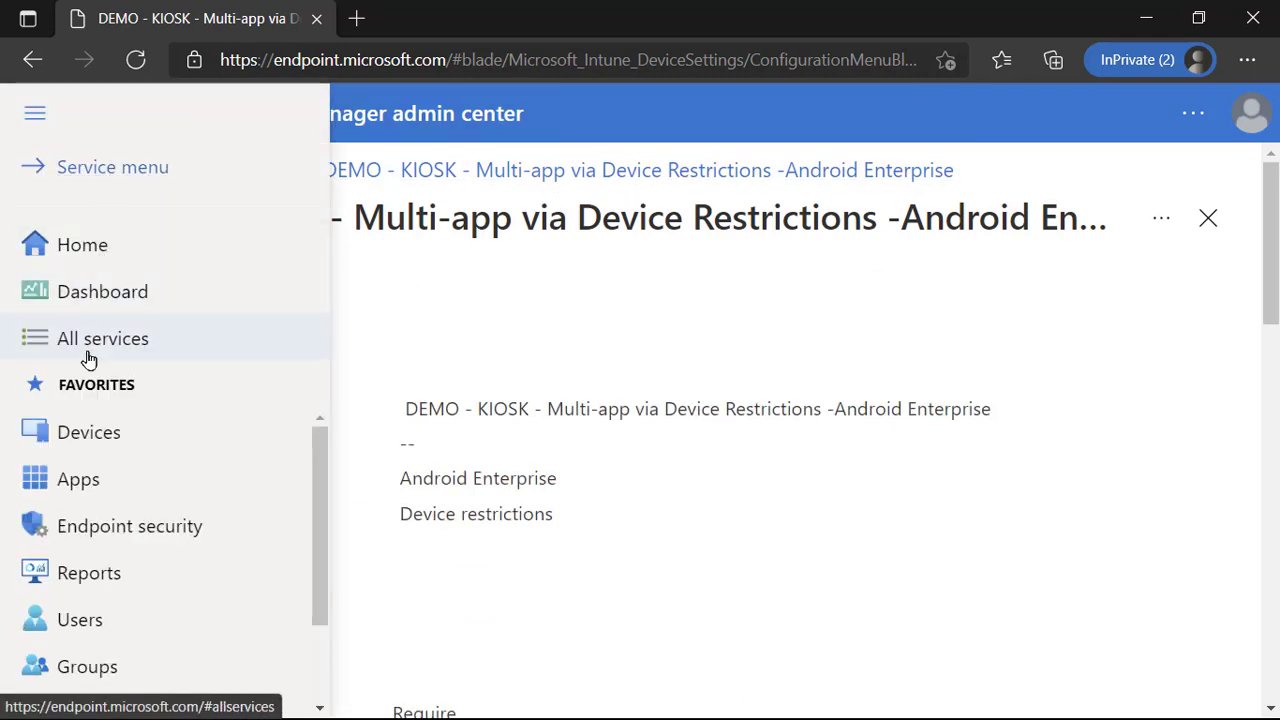
click(87, 488)
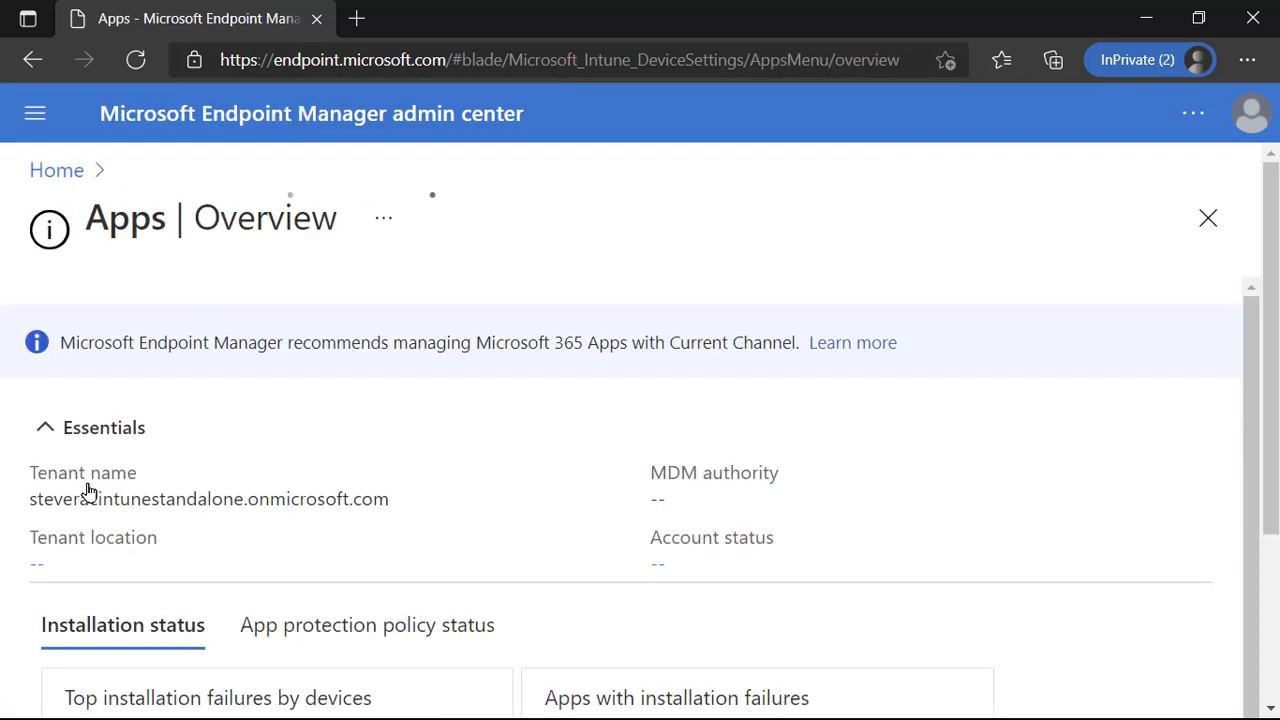
click(45, 118)
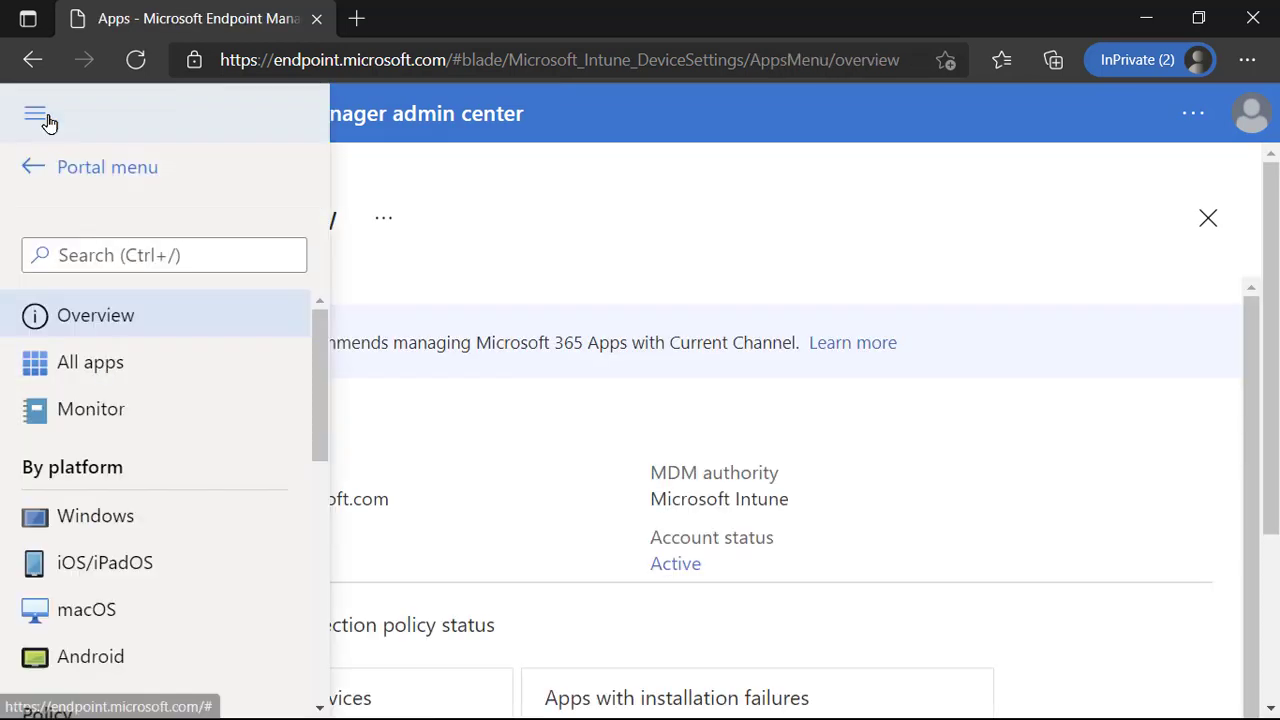
click(152, 662)
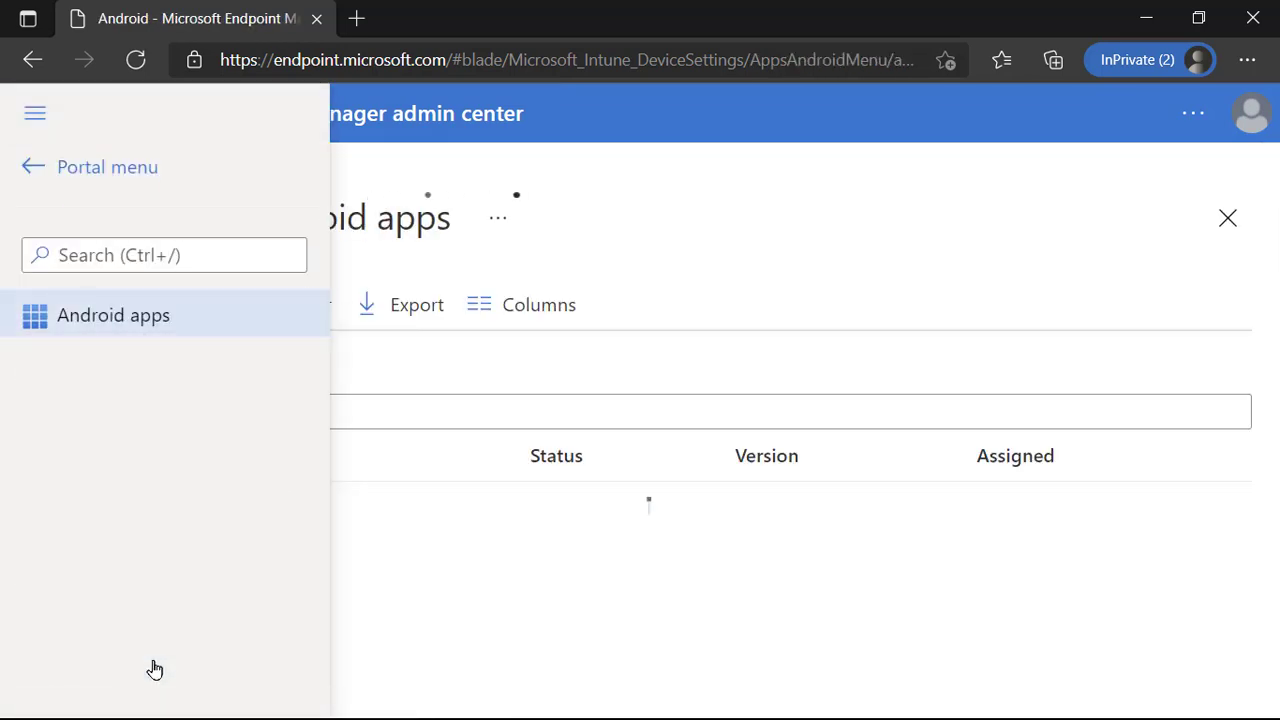
drag(1270, 280, 1277, 370)
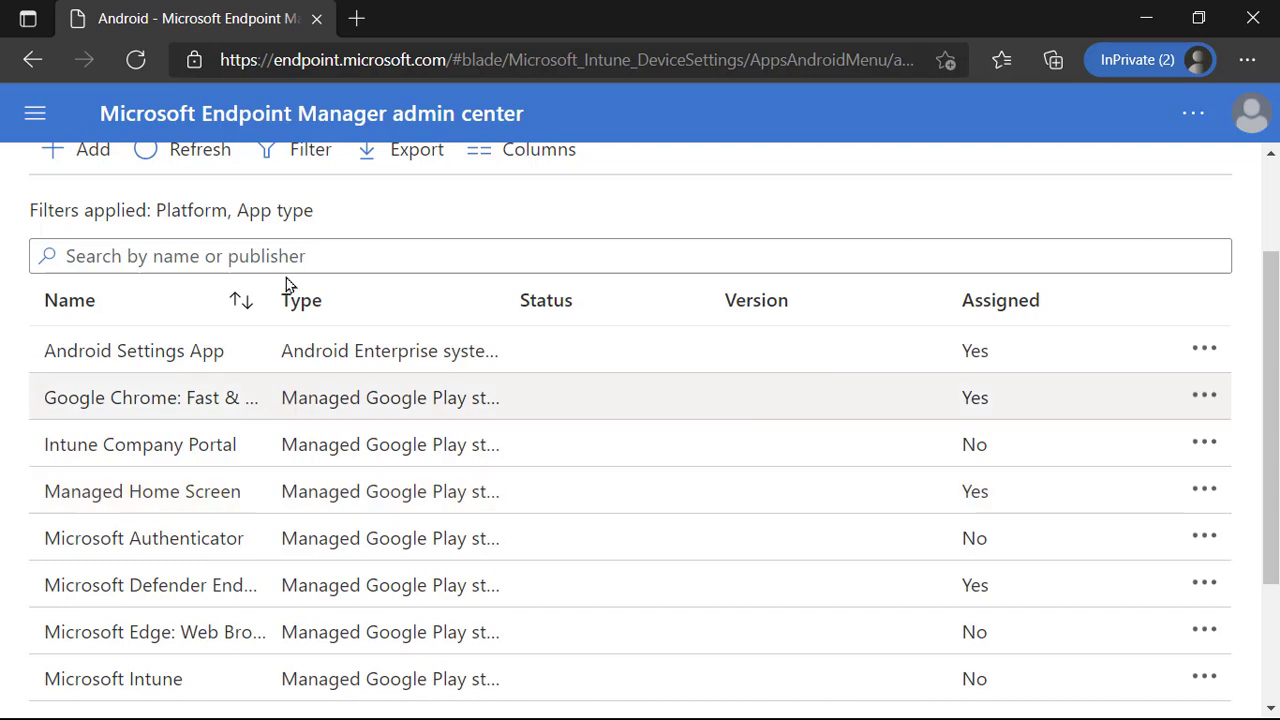
Return to the Apps area and open its app configuration policies
click(40, 115)
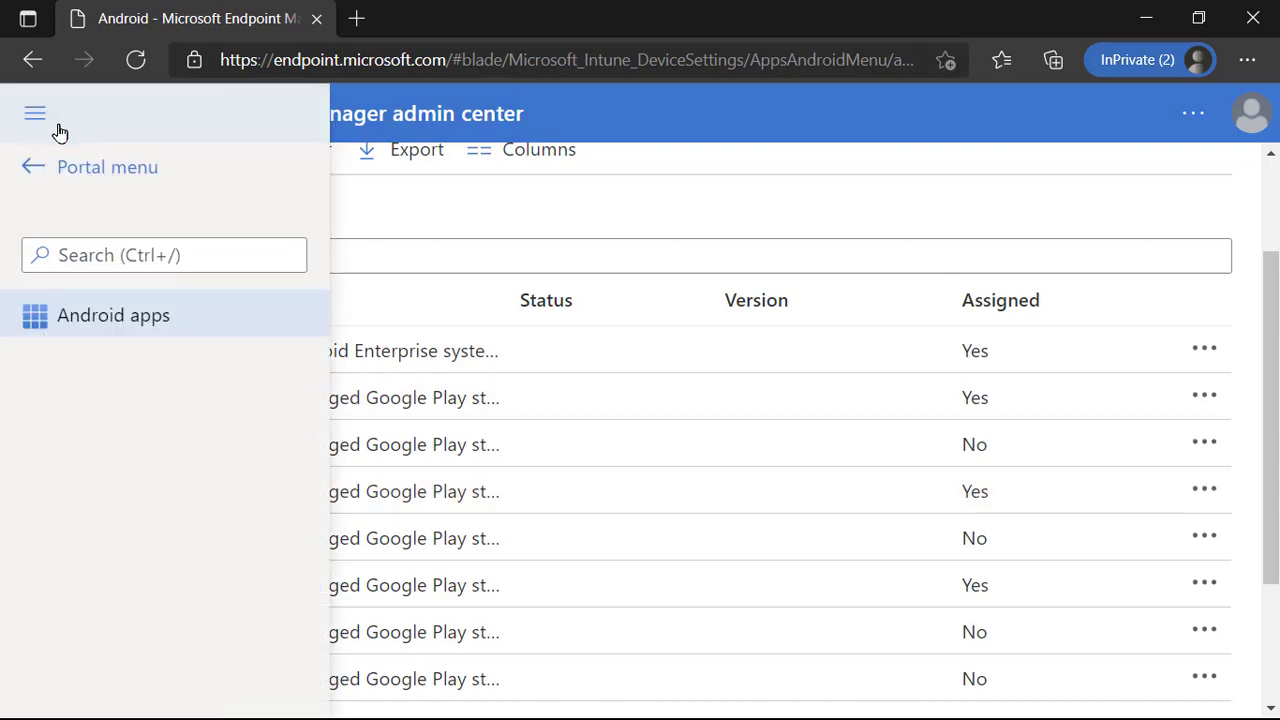
click(77, 163)
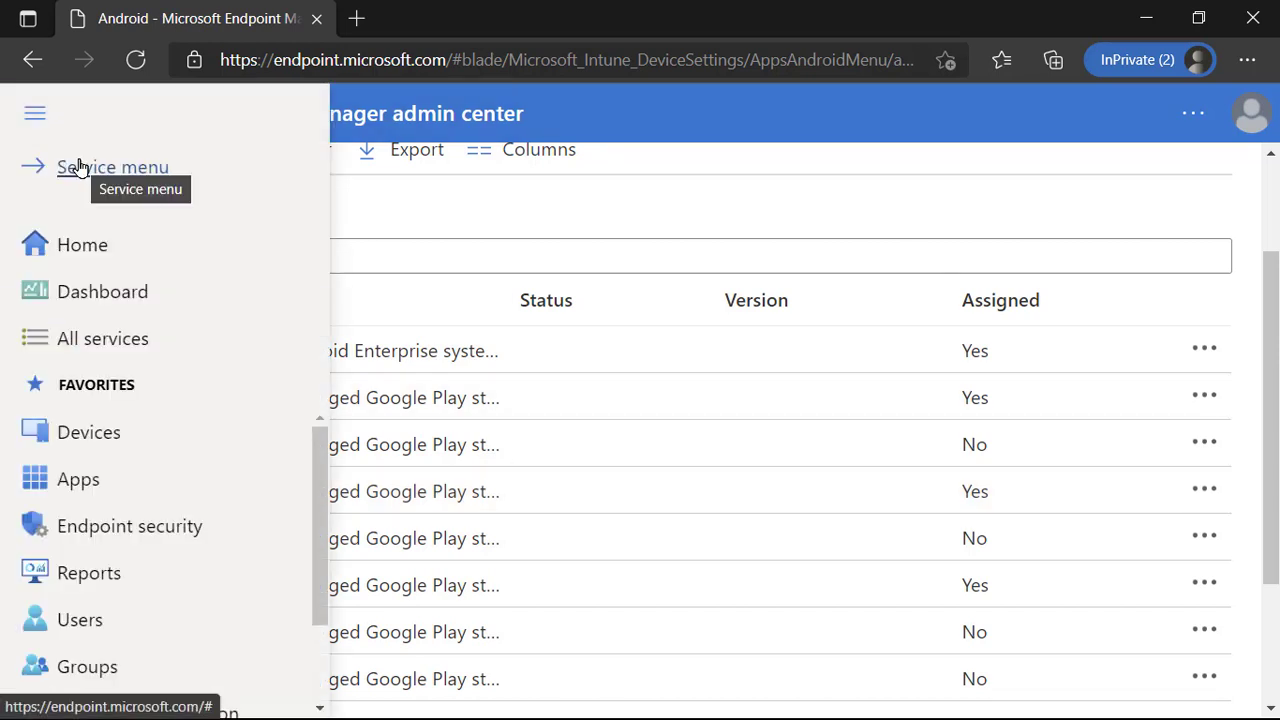
click(185, 490)
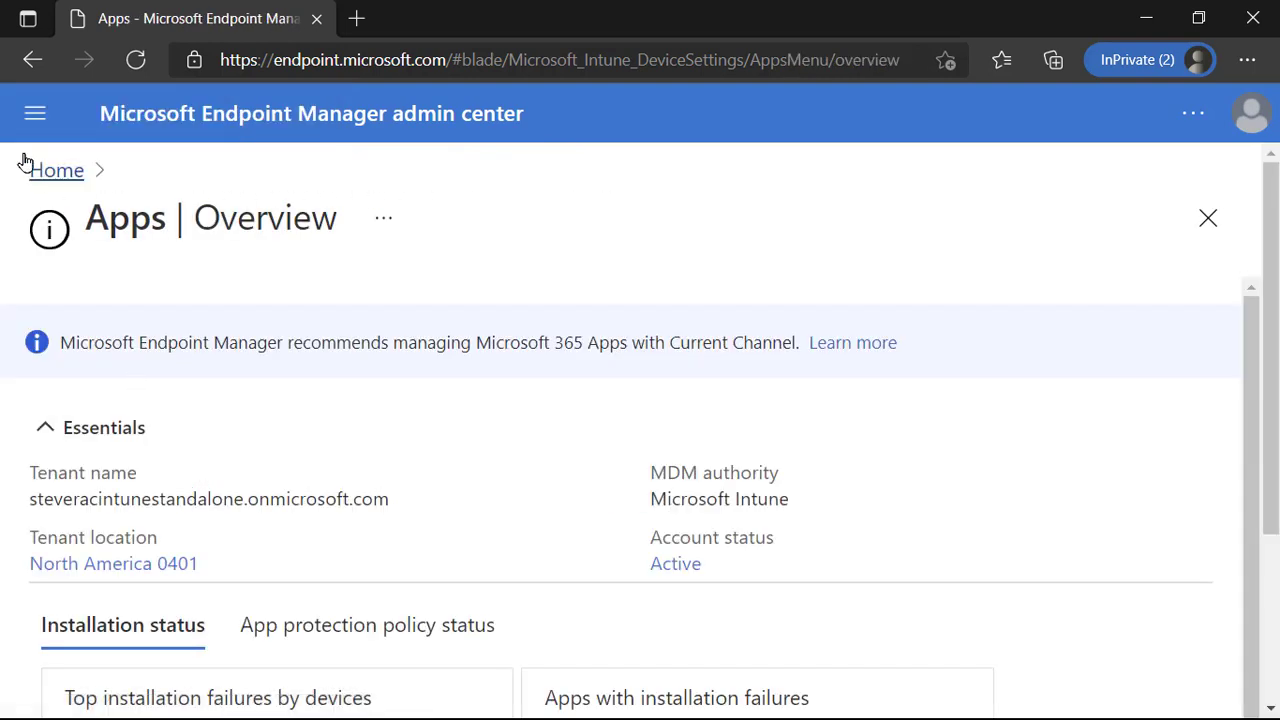
click(20, 124)
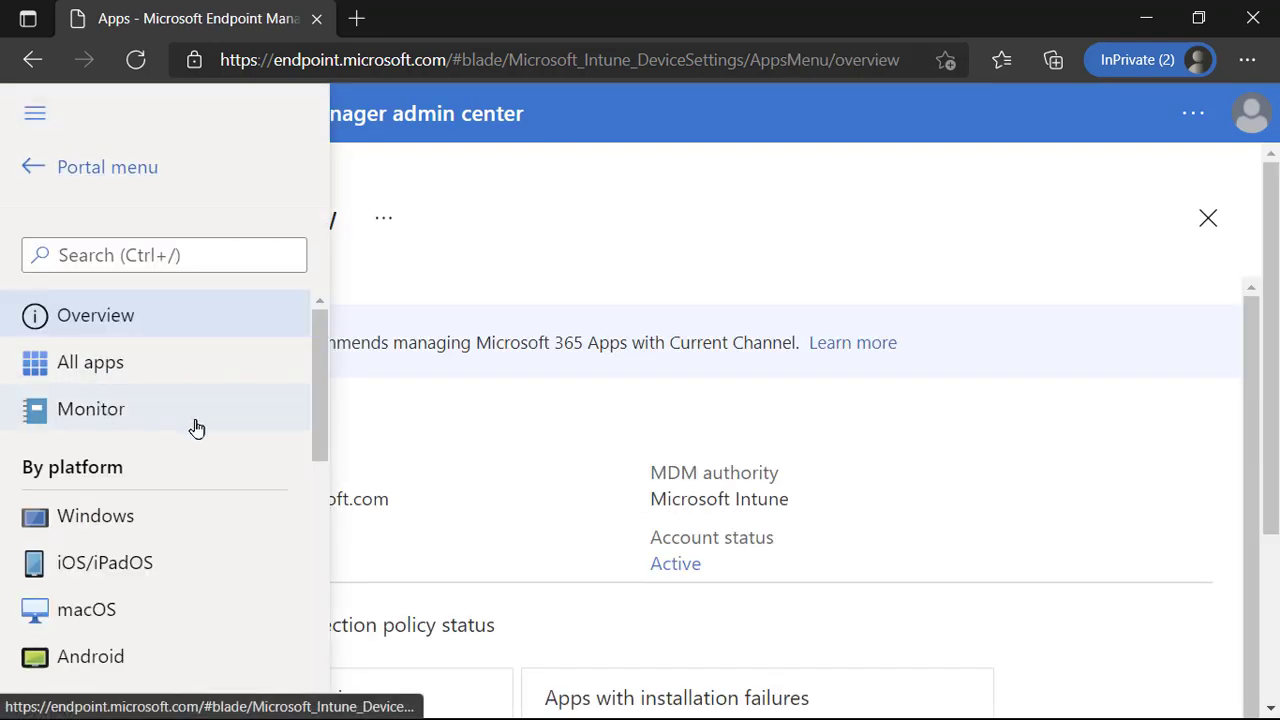
scroll(299, 462, down, 2)
scroll(299, 462, down, 3)
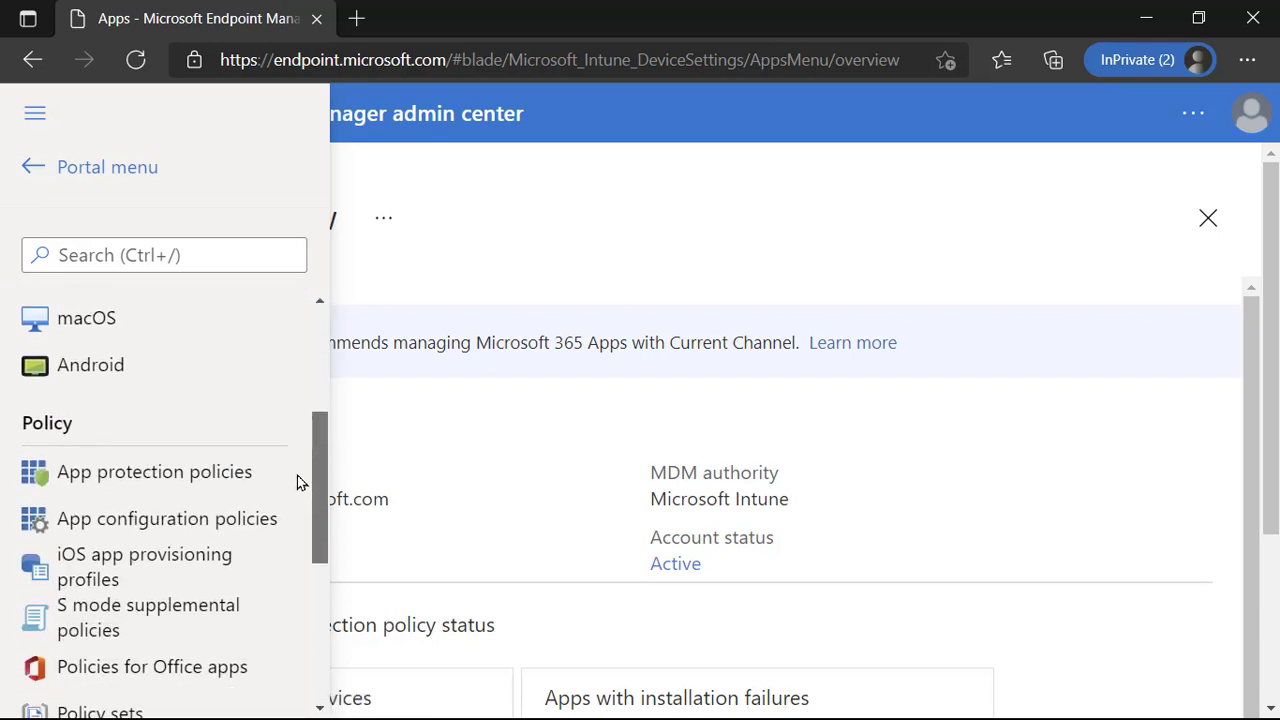
click(208, 520)
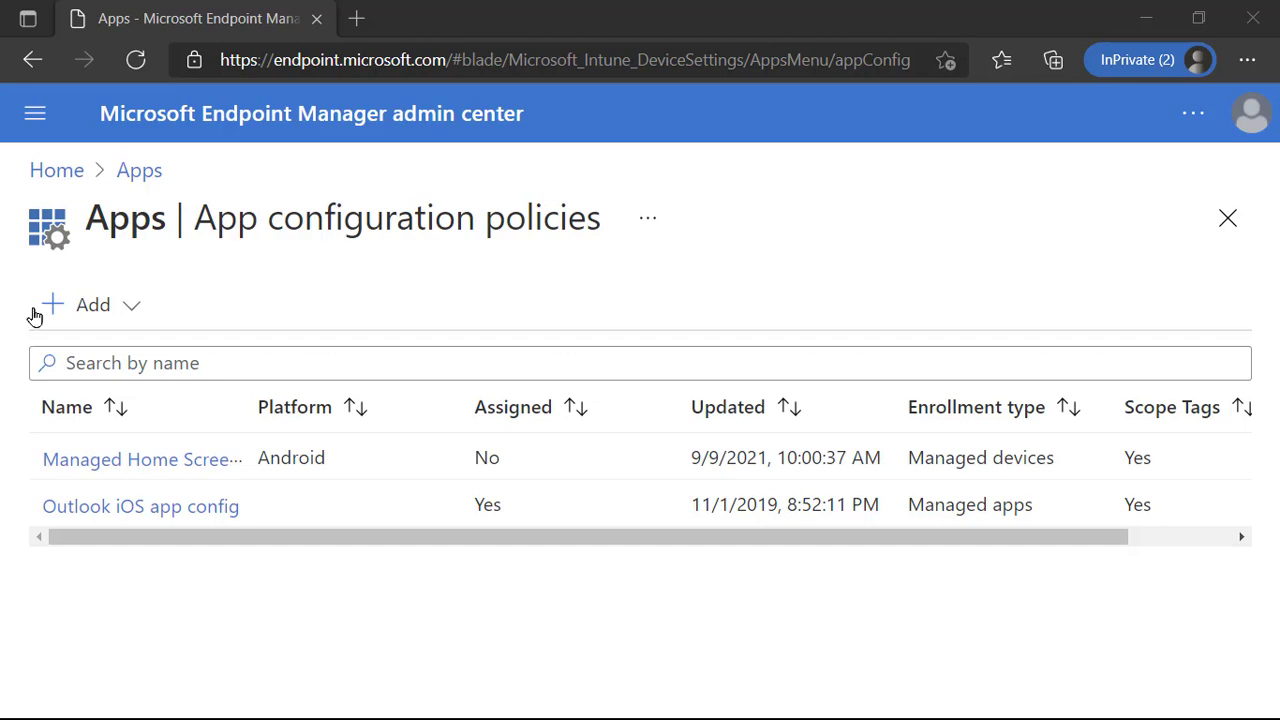
Open the Managed Home Screen app configuration policy, review its properties, and open its settings for editing
click(102, 460)
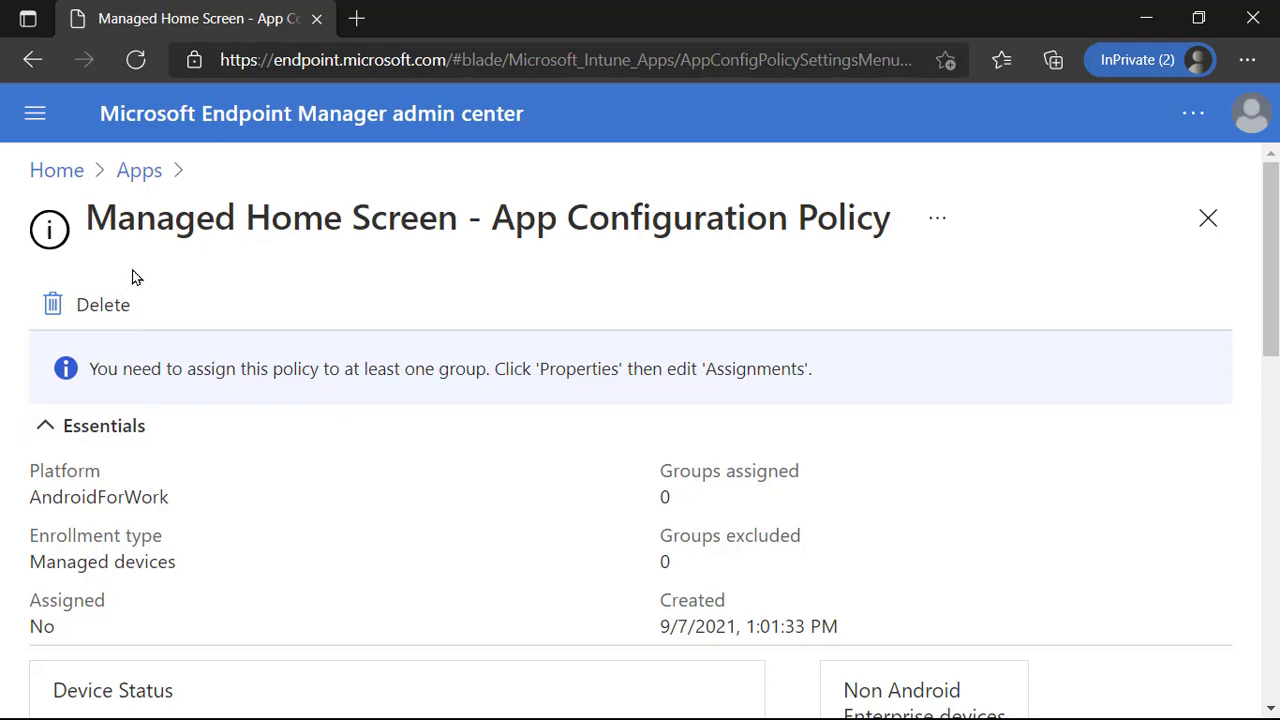
click(35, 124)
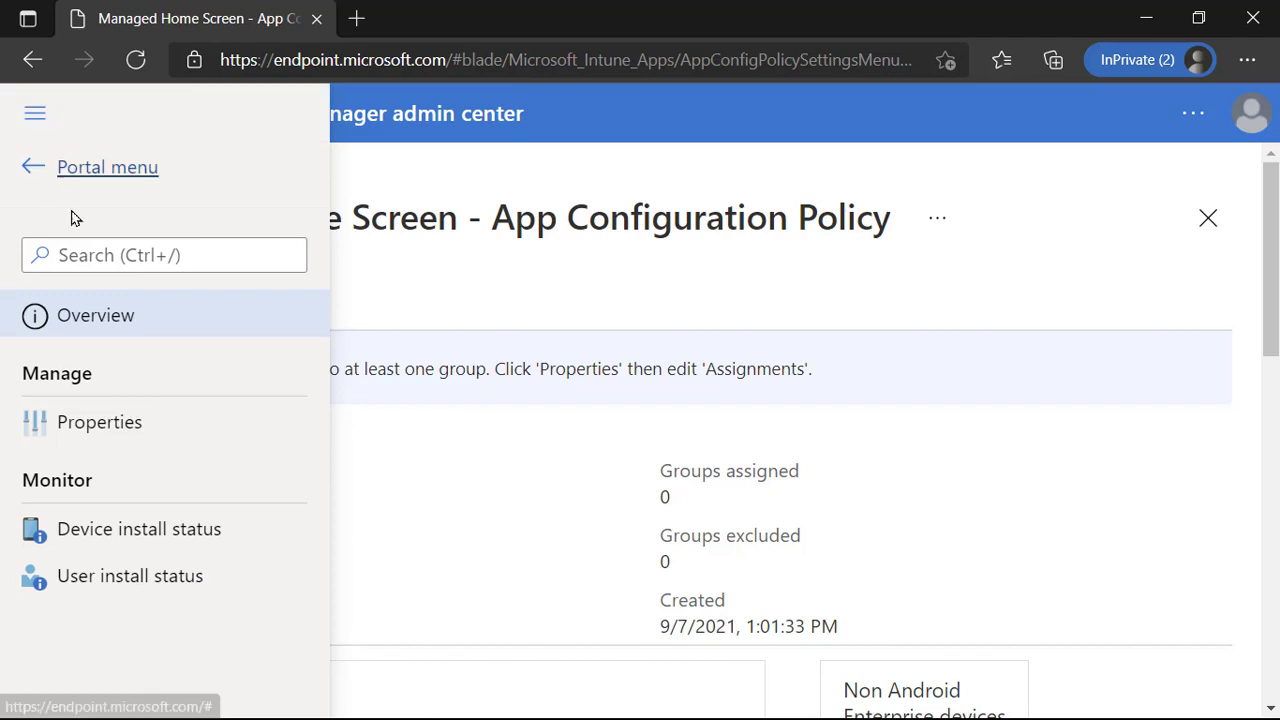
click(104, 420)
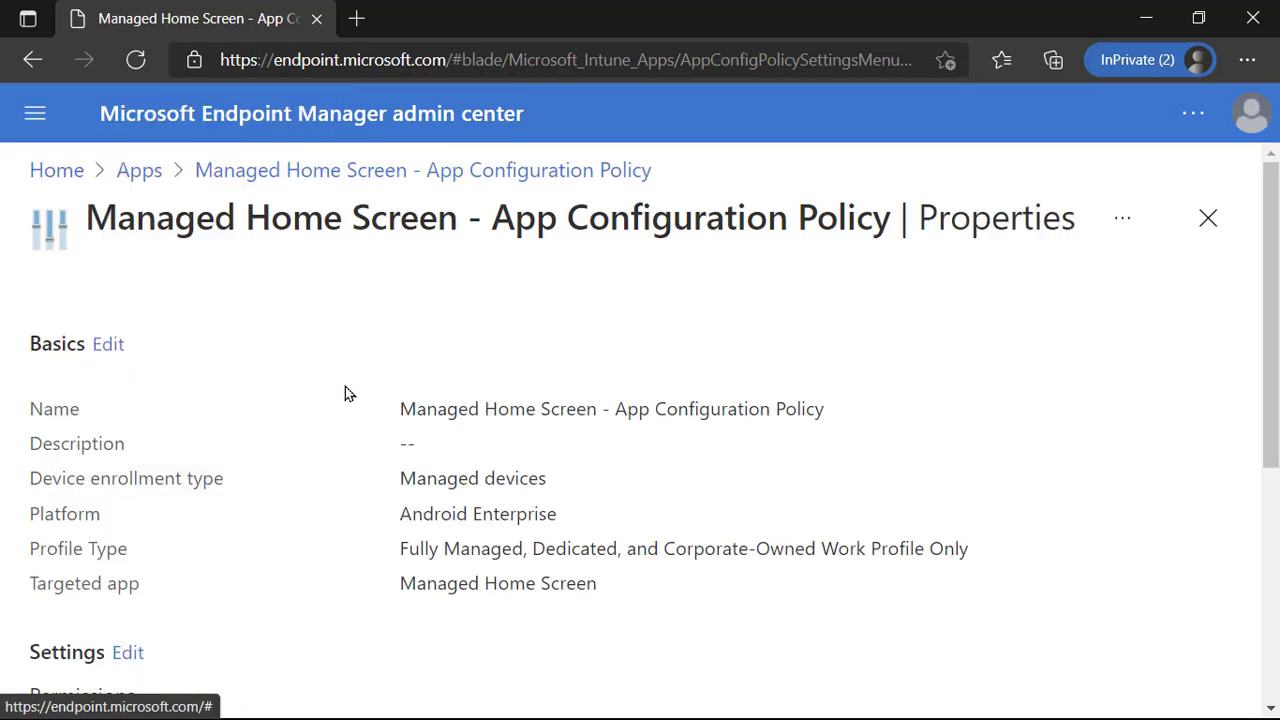
drag(1274, 277, 1274, 436)
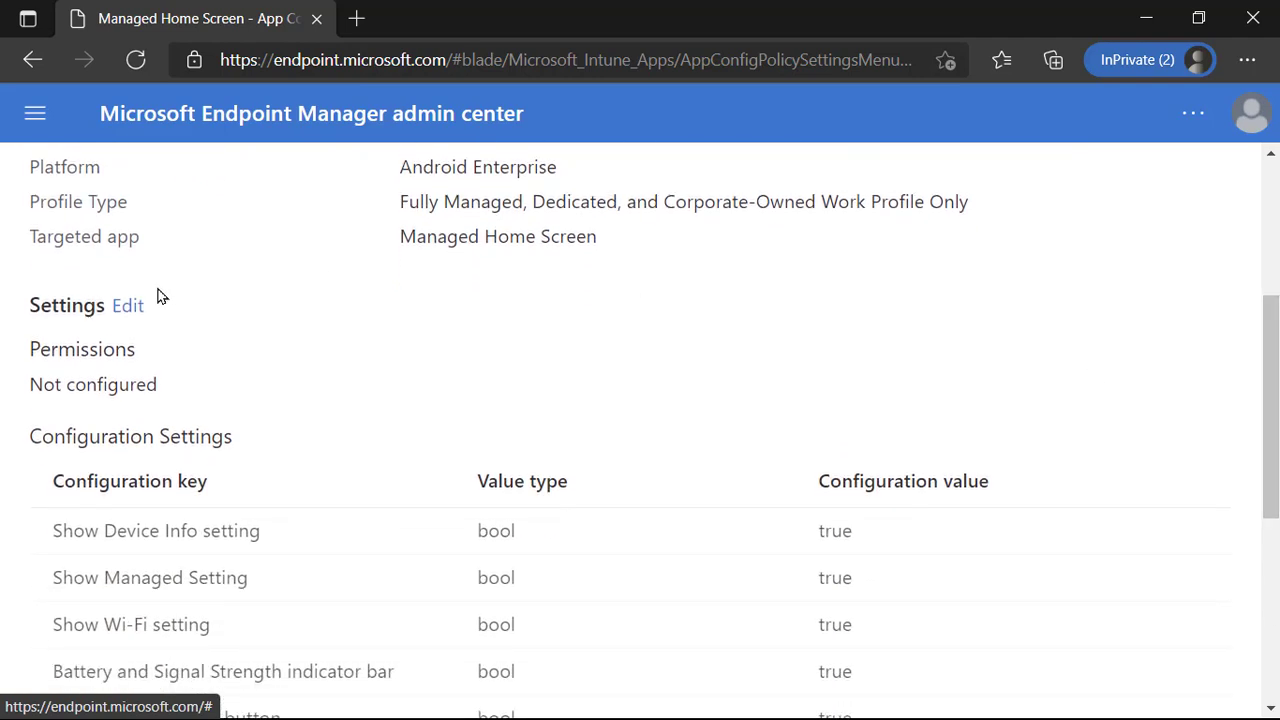
click(130, 309)
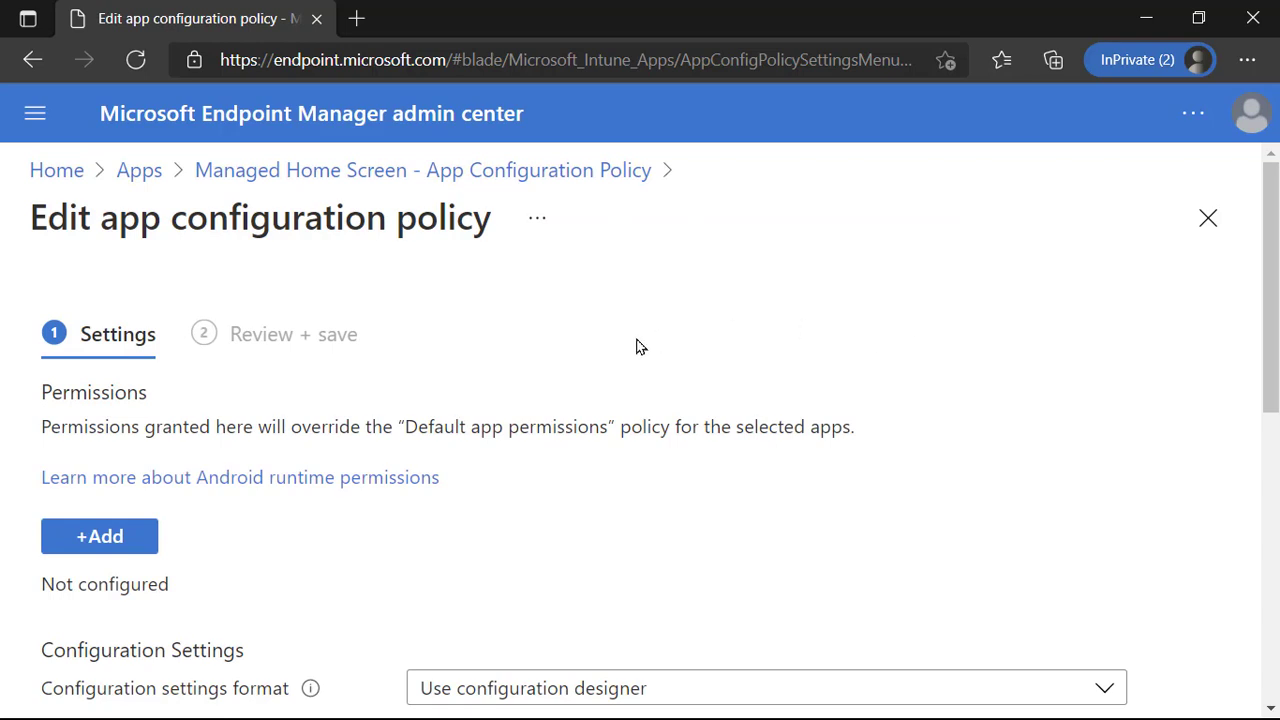
Examine the Android permissions that the policy can override, and close the list without selecting any
scroll(1270, 258, down, 2)
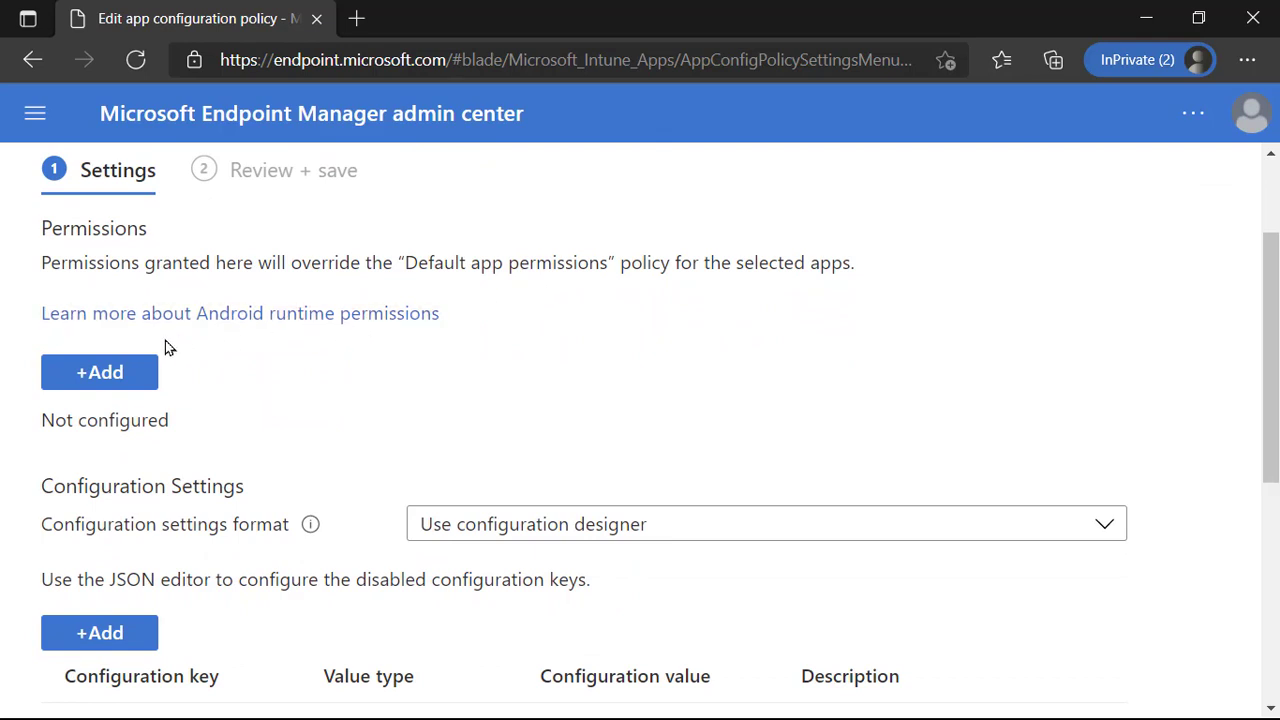
click(126, 380)
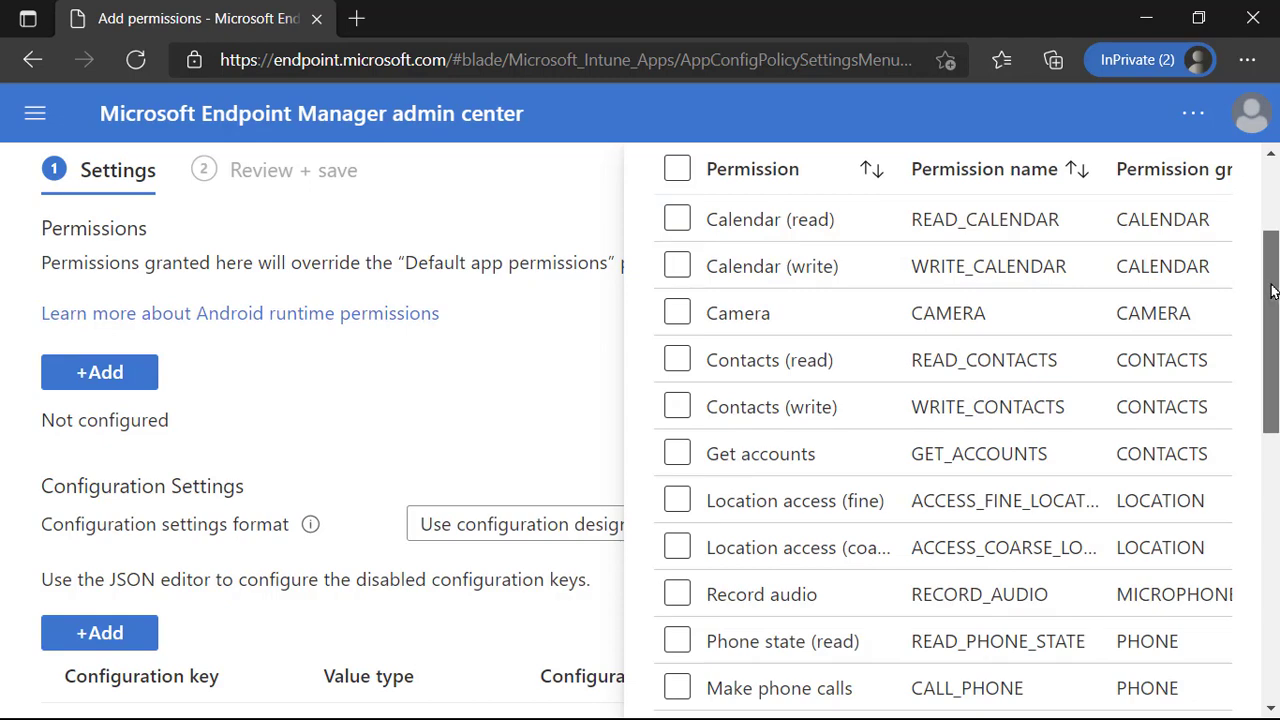
drag(1271, 290, 1271, 226)
click(1208, 178)
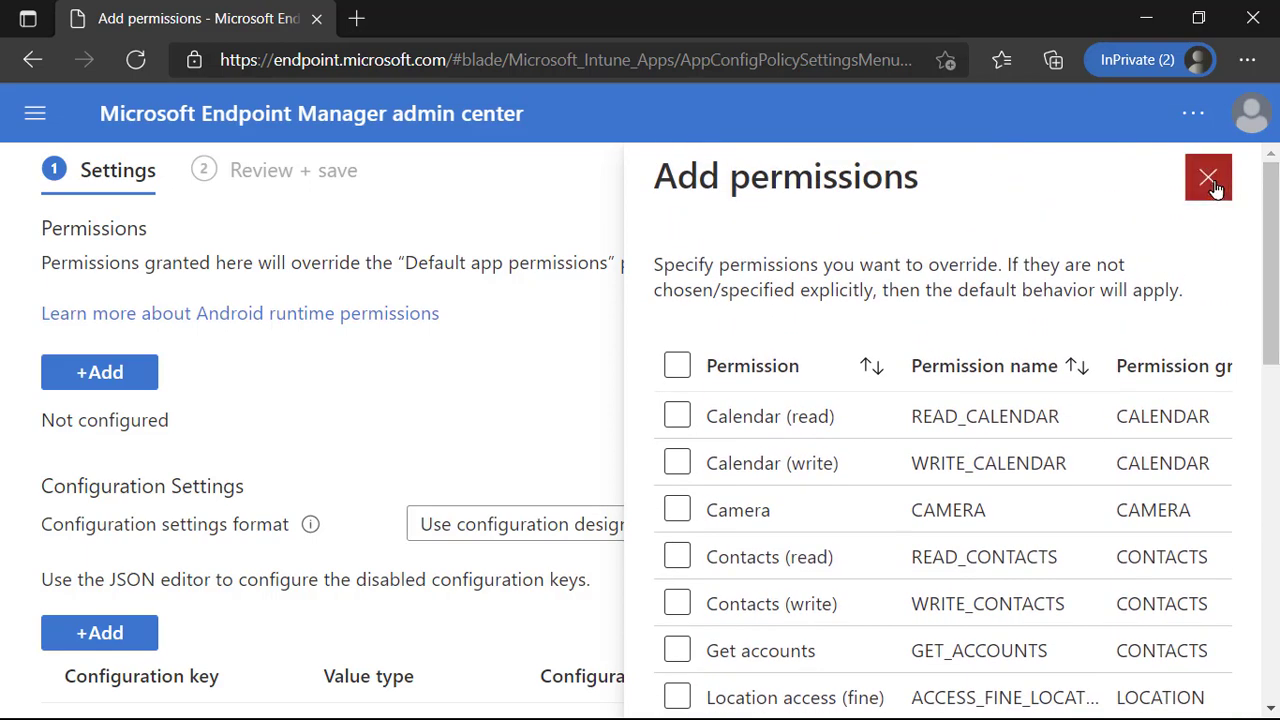
Check the configuration settings format options, keep Use configuration designer, and review the configured keys and values
drag(1273, 250, 1275, 355)
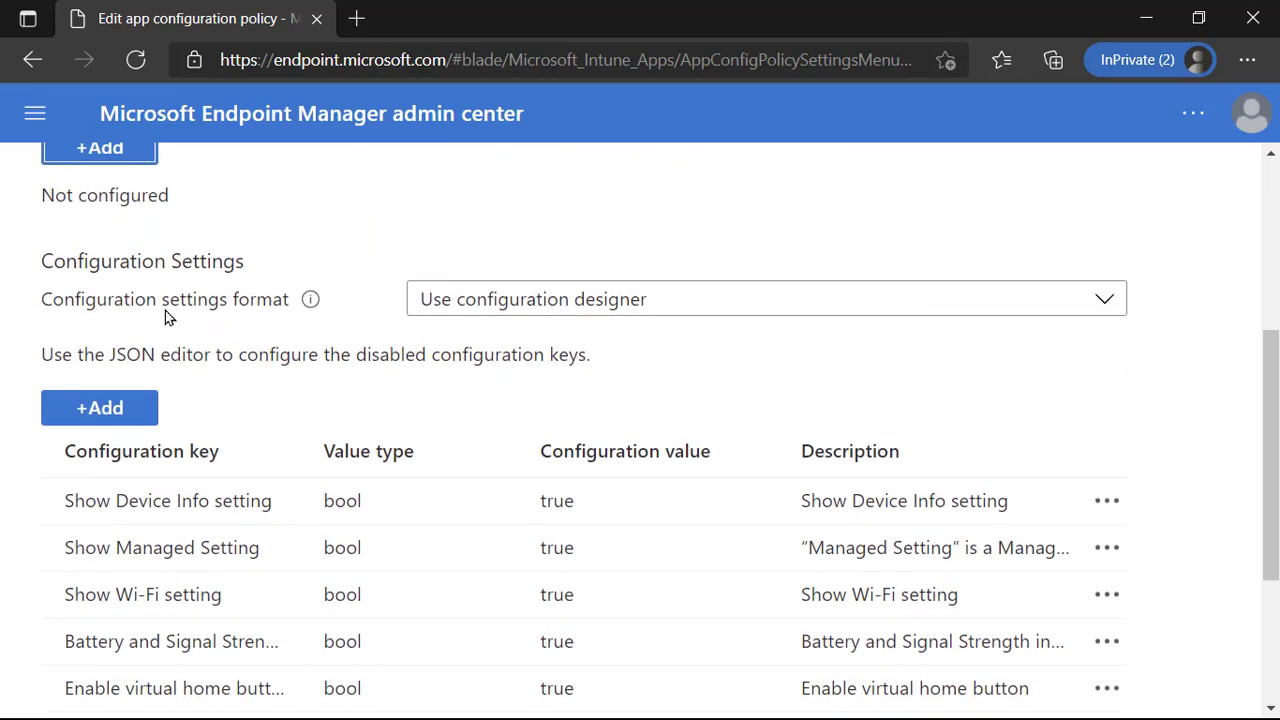
click(568, 304)
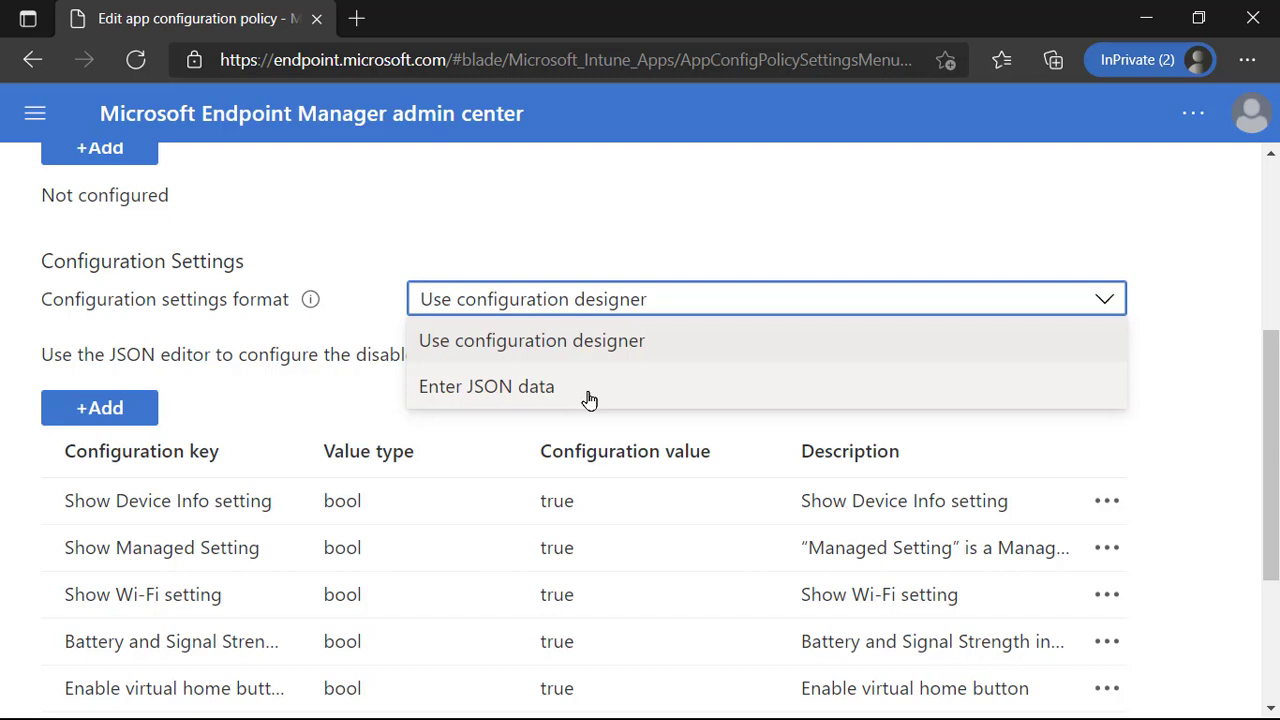
click(580, 345)
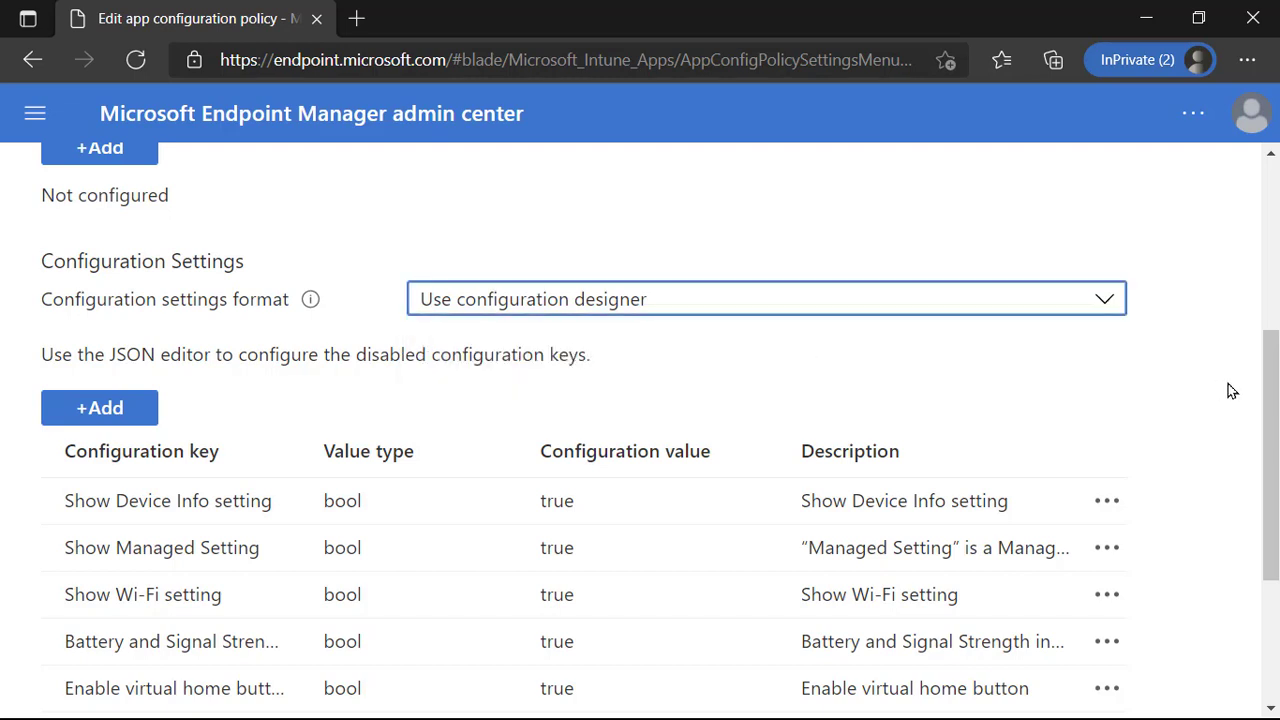
drag(1265, 413, 1265, 508)
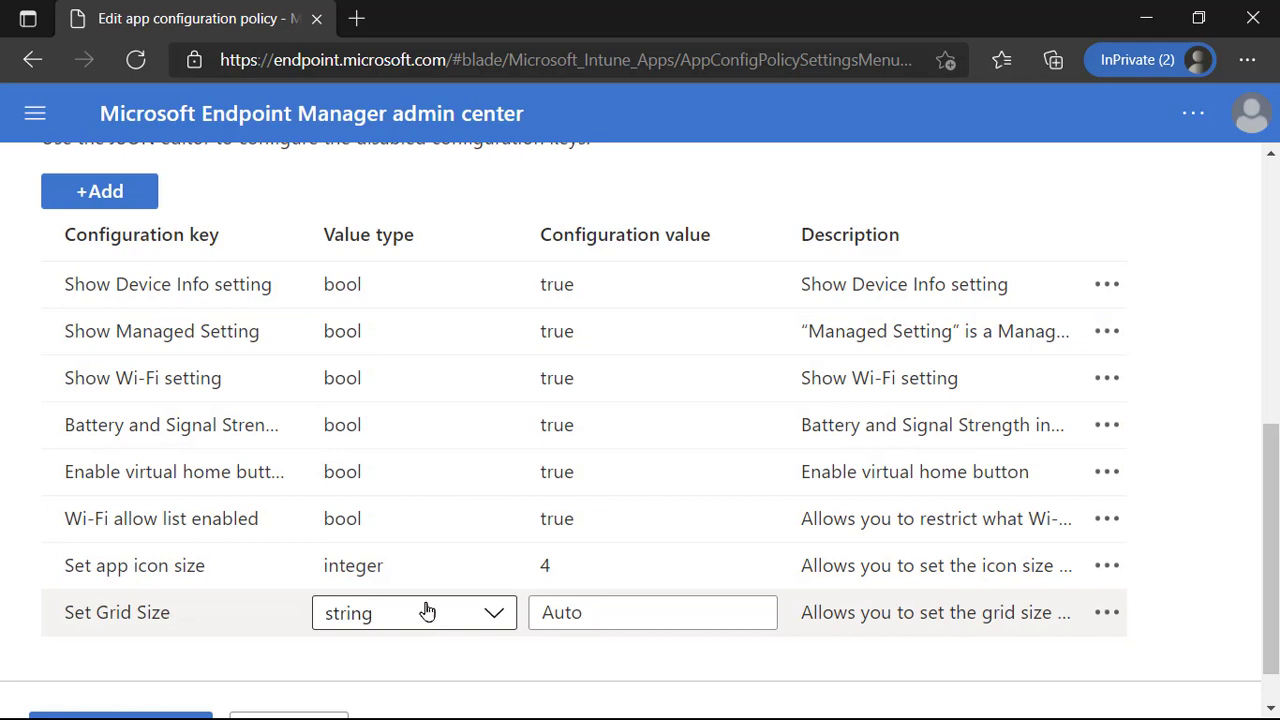
View the additional Managed Home Screen configuration keys available, and close the list without changing the selection
click(130, 193)
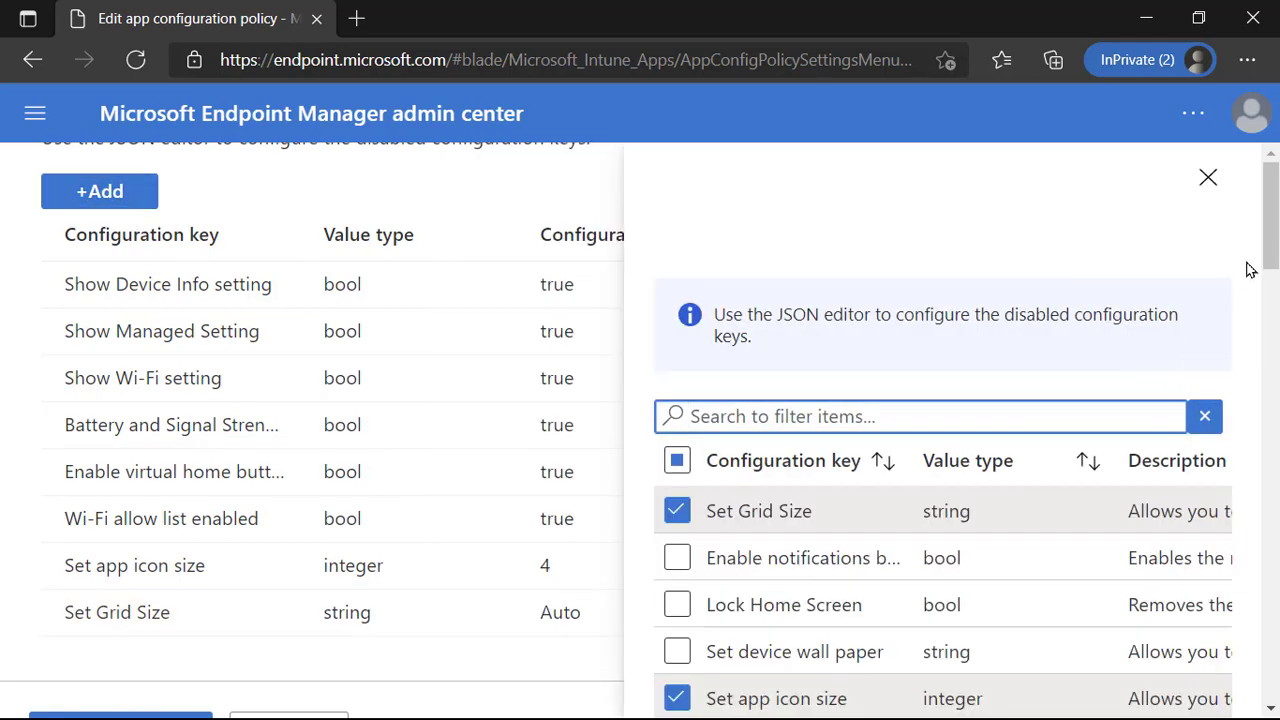
drag(1272, 224, 1246, 206)
click(1218, 186)
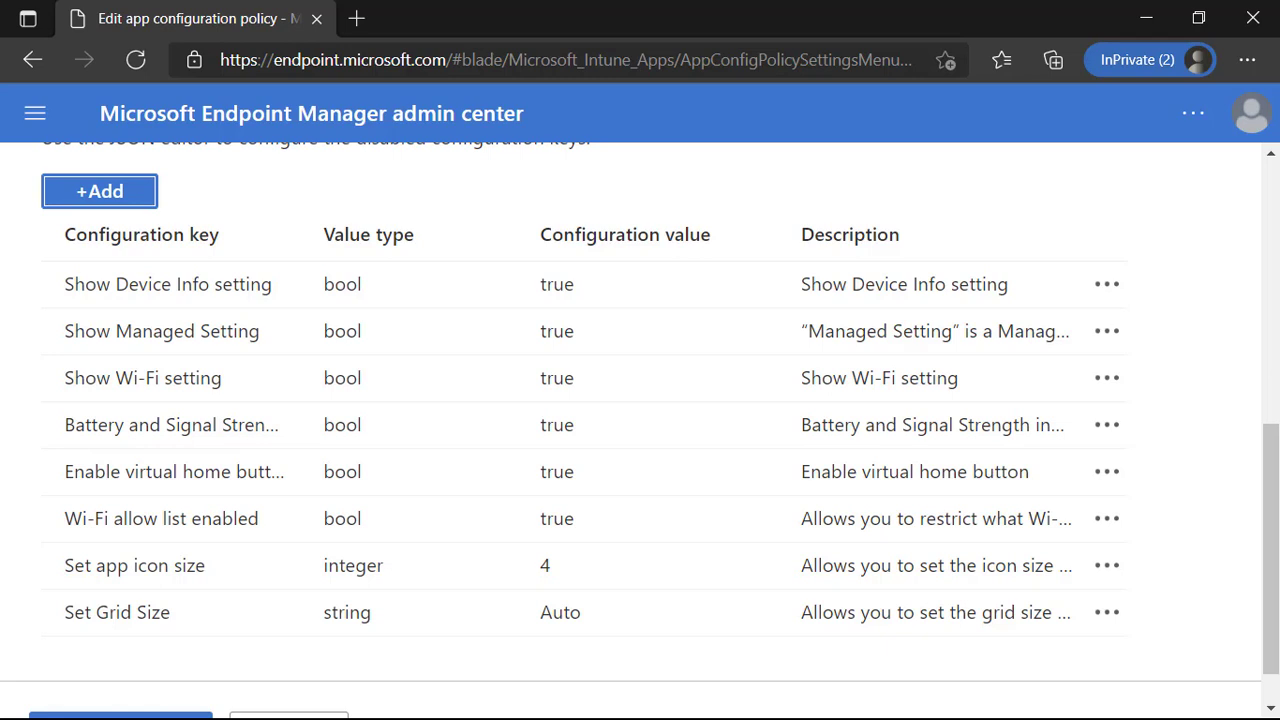
Close the mirrored iPhone session and return to the kiosk presentation, advancing to the customizations comparison table
key(alt+Tab)
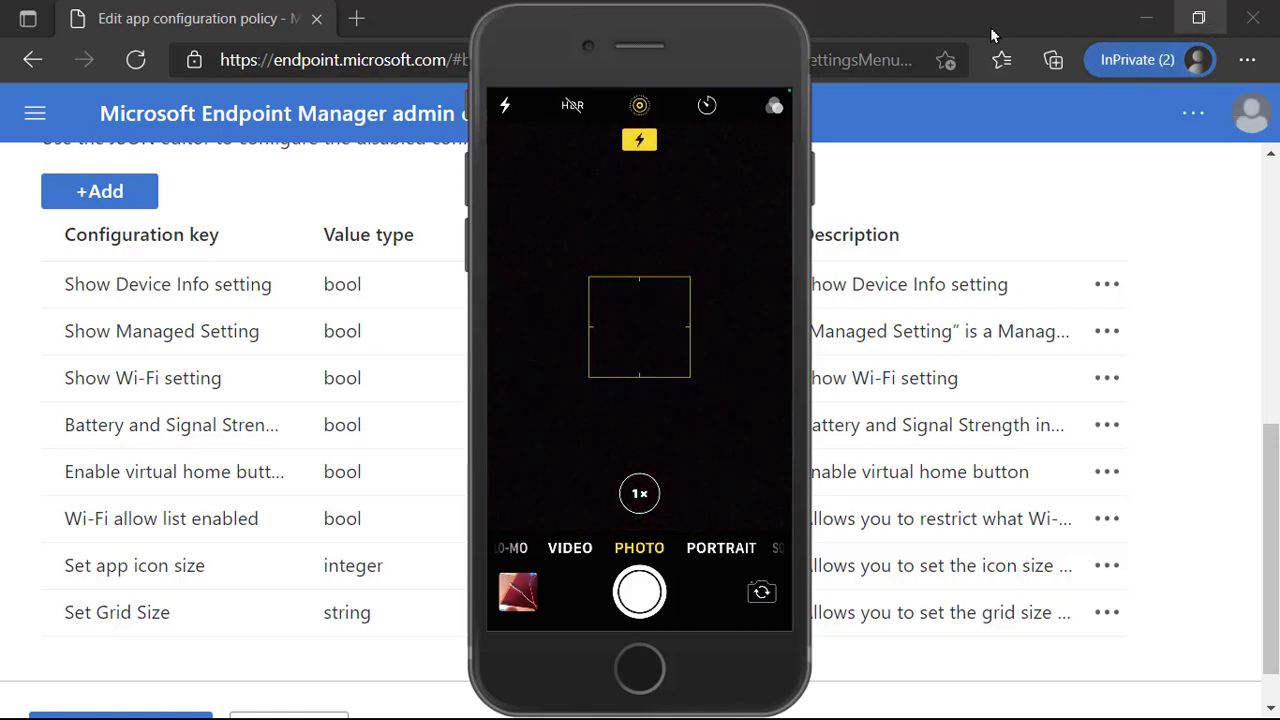
mouse_move(724, 226)
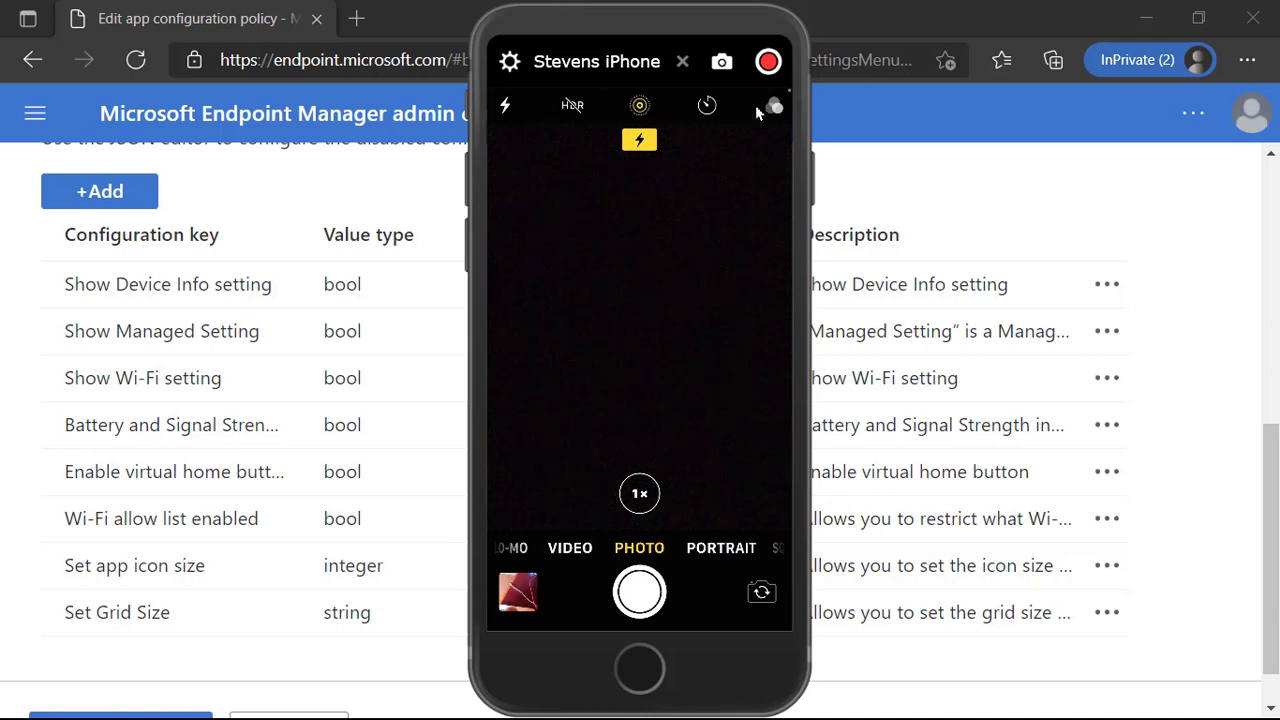
click(681, 63)
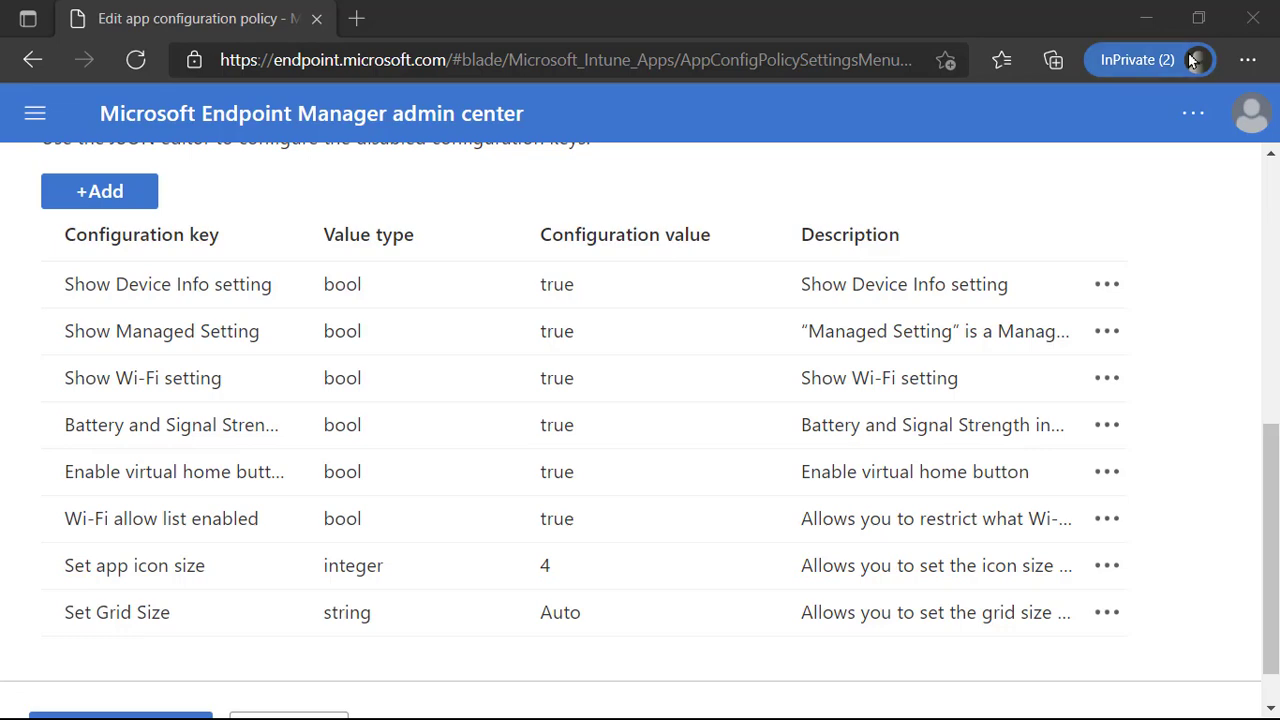
click(1140, 18)
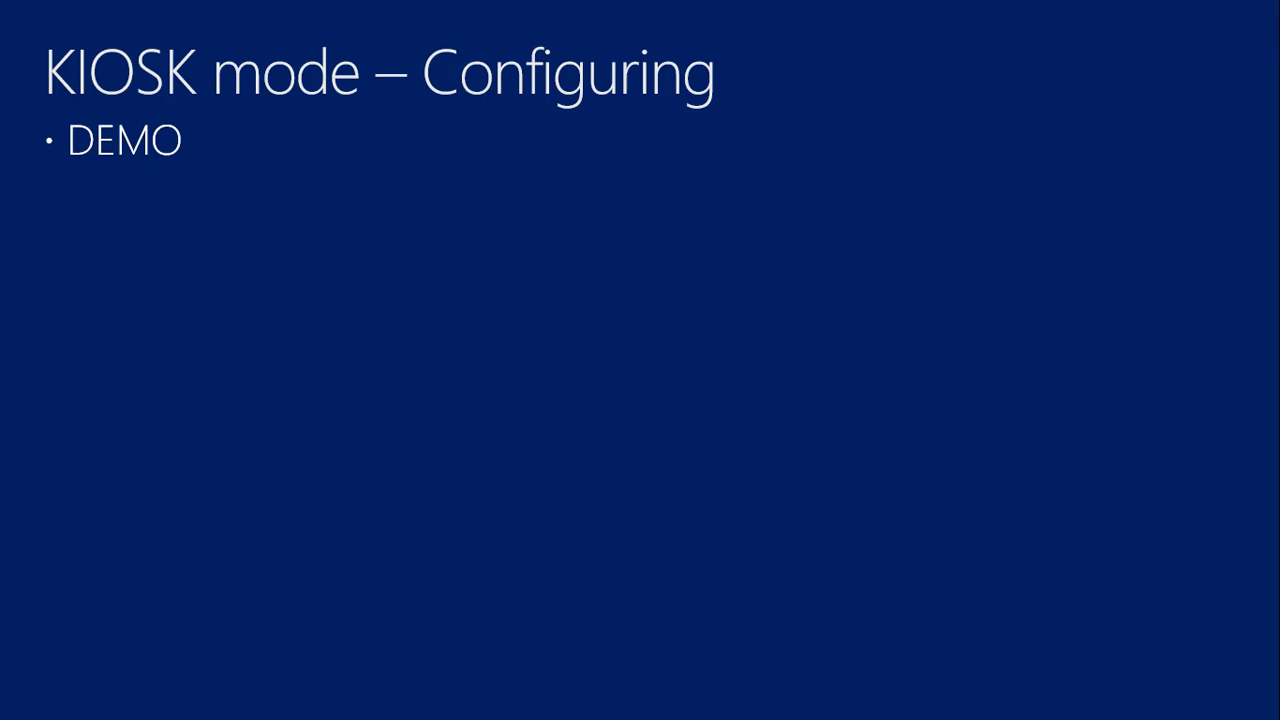
click(752, 258)
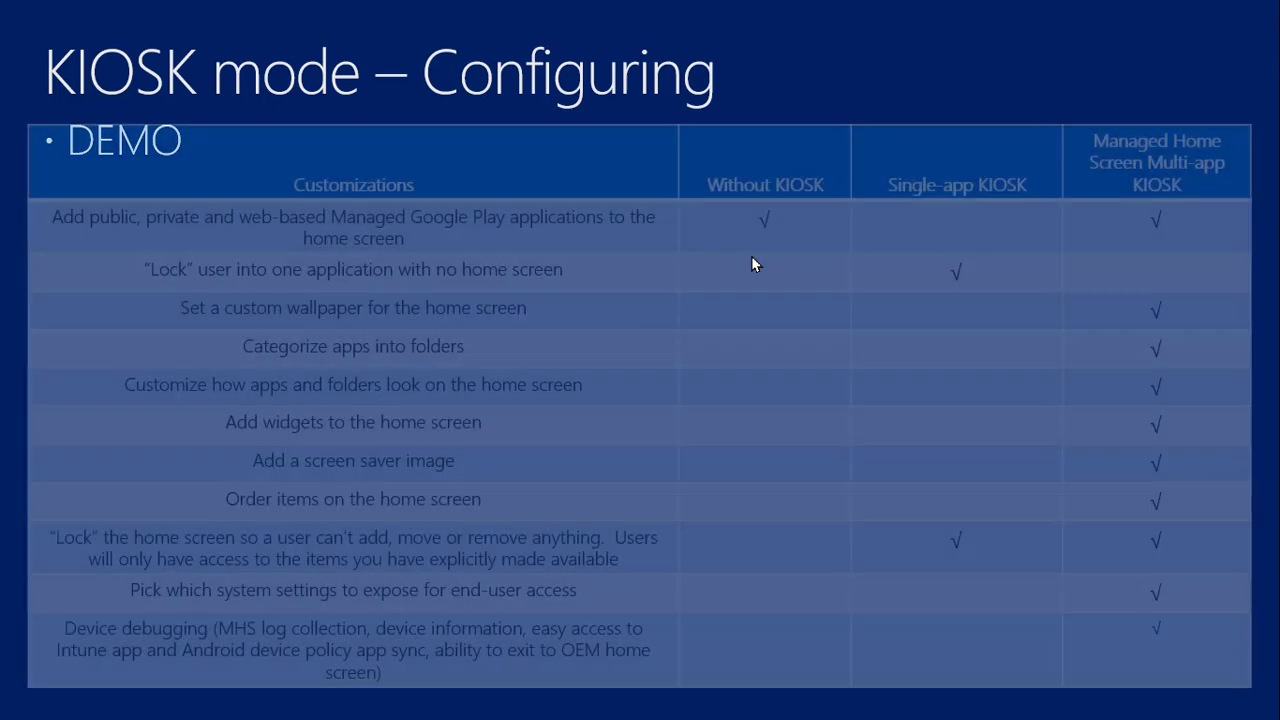